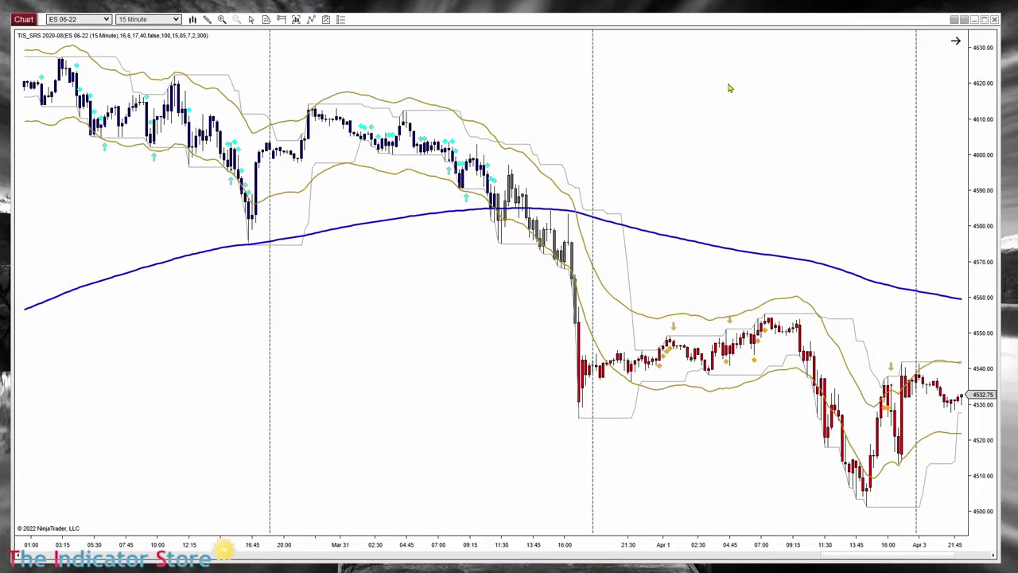
# - Add the text label "SRS" in the empty chart area above the April 1 bars
pyautogui.click(719, 99)
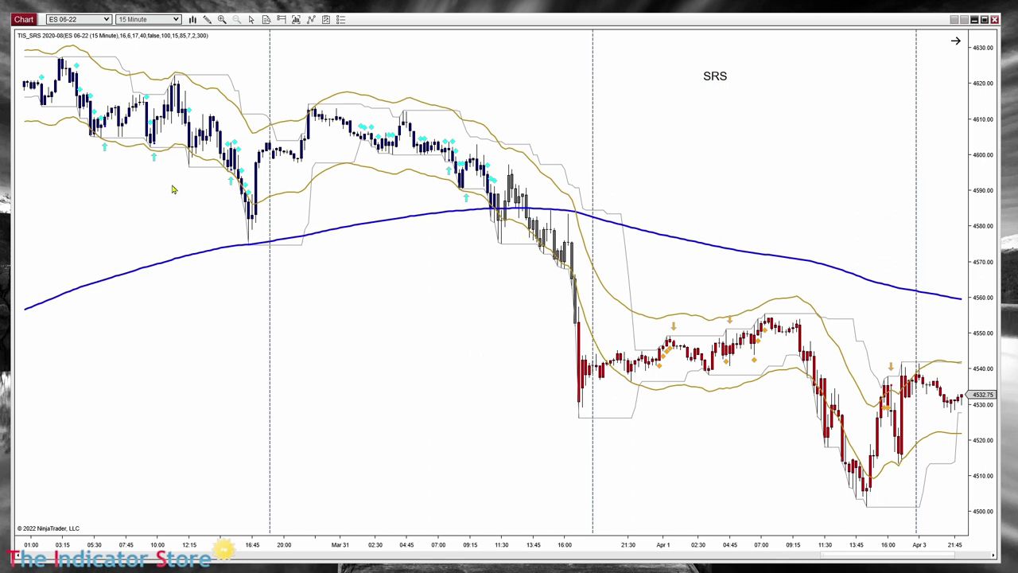
# - Examine the SRS indicator's lines, bar colours and signals across the late March and early April sessions
pyautogui.moveTo(89, 219); pyautogui.dragTo(355, 301)
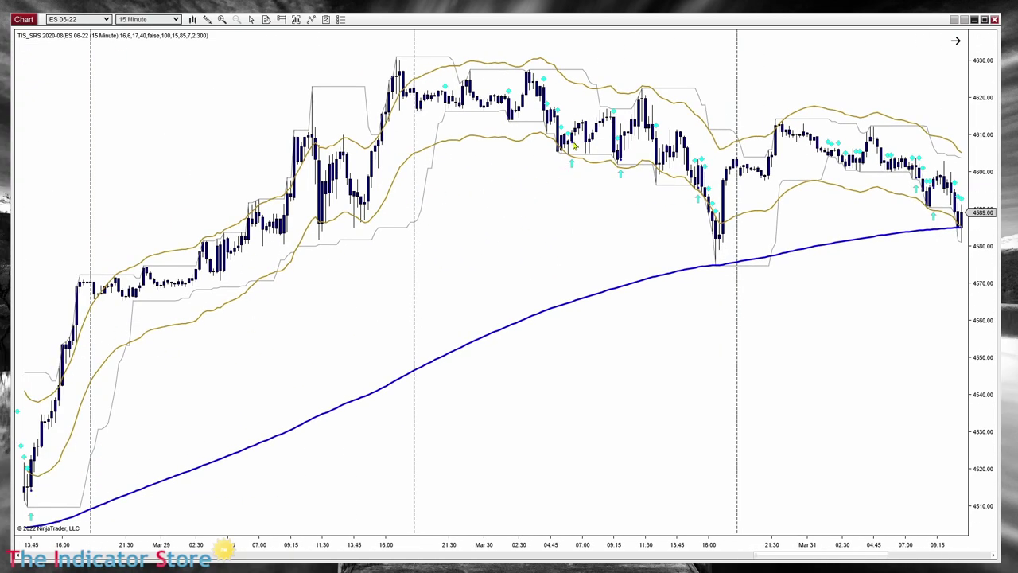
pyautogui.moveTo(241, 366); pyautogui.dragTo(655, 288)
pyautogui.moveTo(232, 232); pyautogui.dragTo(449, 364)
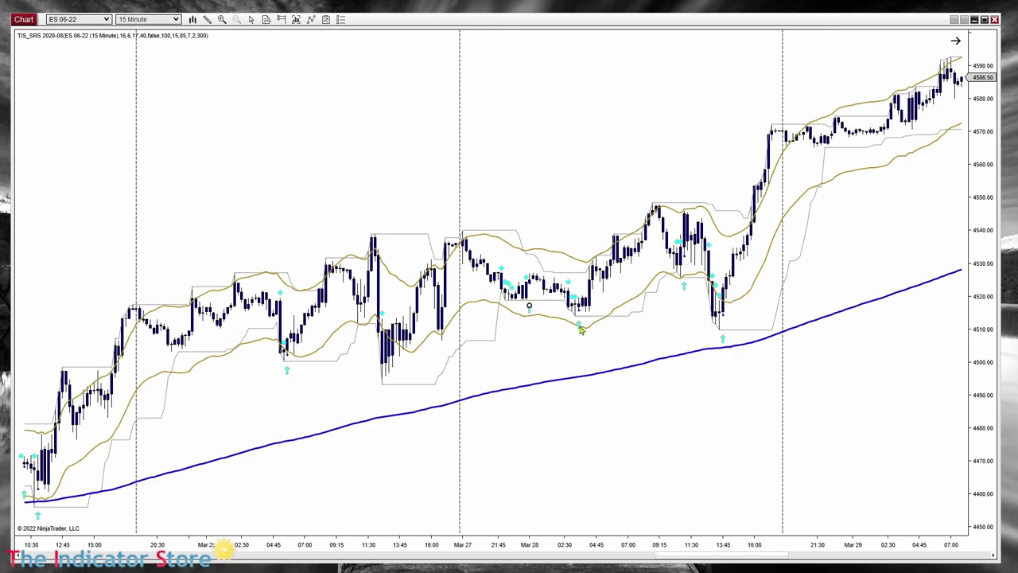
pyautogui.scroll(-10, 816, 257)
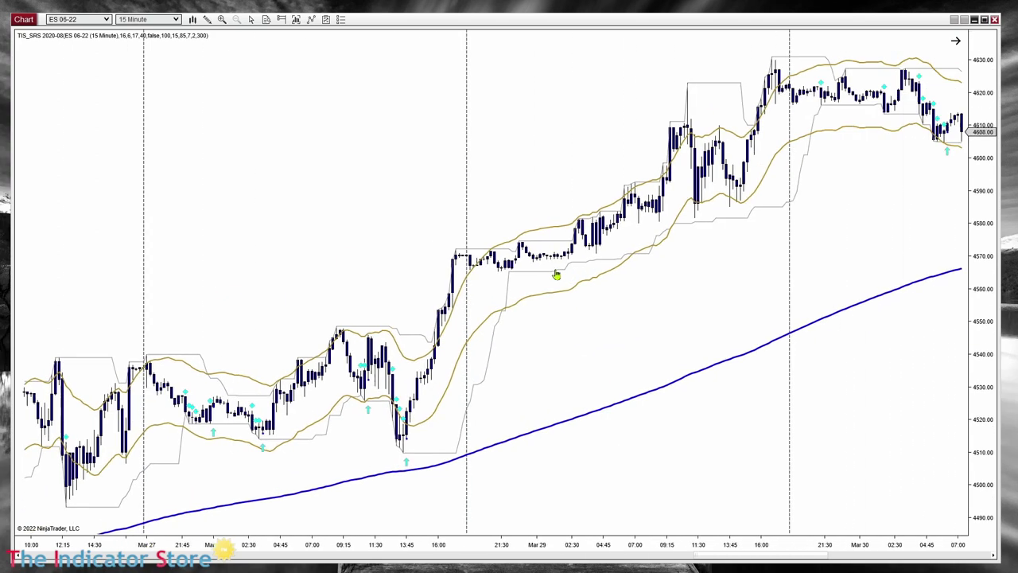
pyautogui.moveTo(806, 452); pyautogui.dragTo(263, 373)
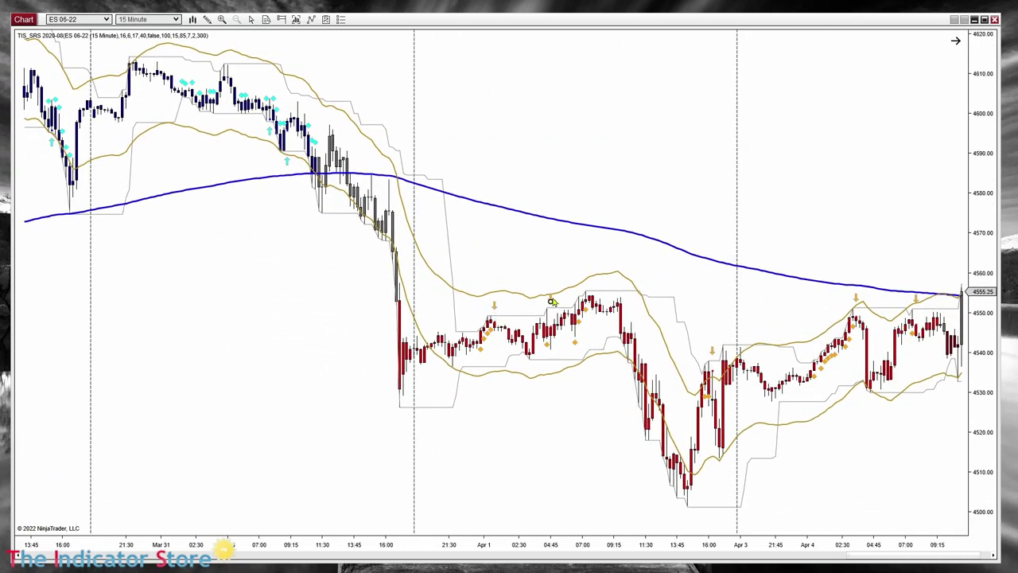
pyautogui.moveTo(505, 256); pyautogui.dragTo(769, 280)
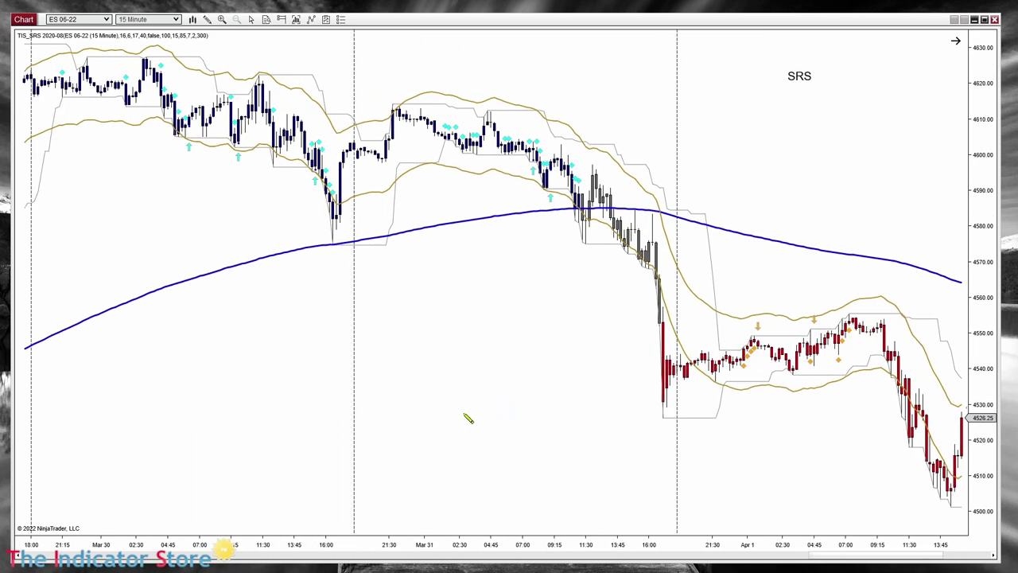
# - Draw two blue arrows, one pointing at the blue trend line and one at the upper gold envelope line
pyautogui.moveTo(419, 405)
pyautogui.mouseDown()
pyautogui.moveTo(268, 255)
pyautogui.moveTo(265, 263)
pyautogui.mouseUp()
pyautogui.click(264, 263)
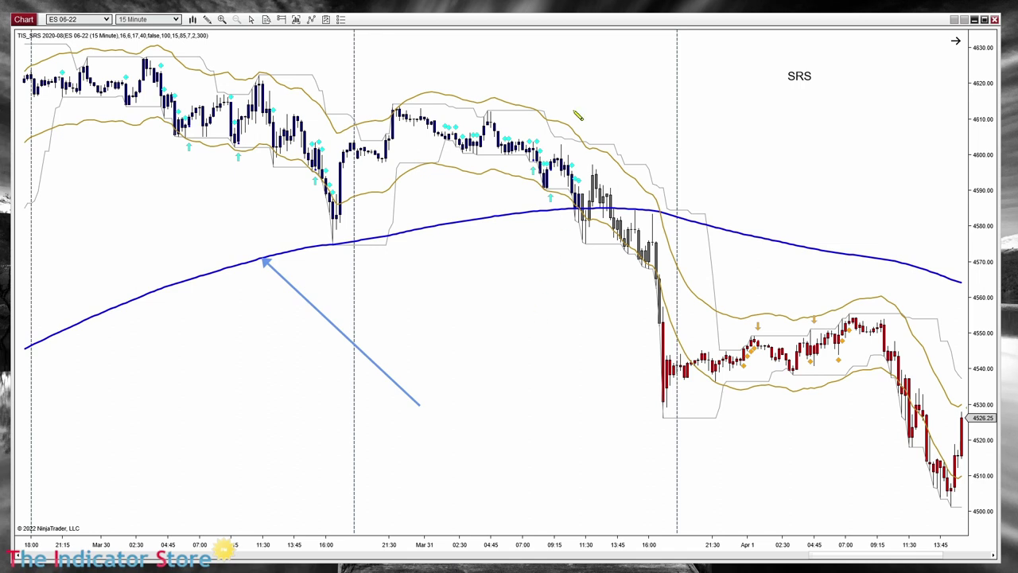
pyautogui.moveTo(603, 49); pyautogui.dragTo(522, 104)
# - Review the Trend_Period and Envelope_Period parameters in the TIS_SRS indicator's properties without changing them
pyautogui.click(447, 230)
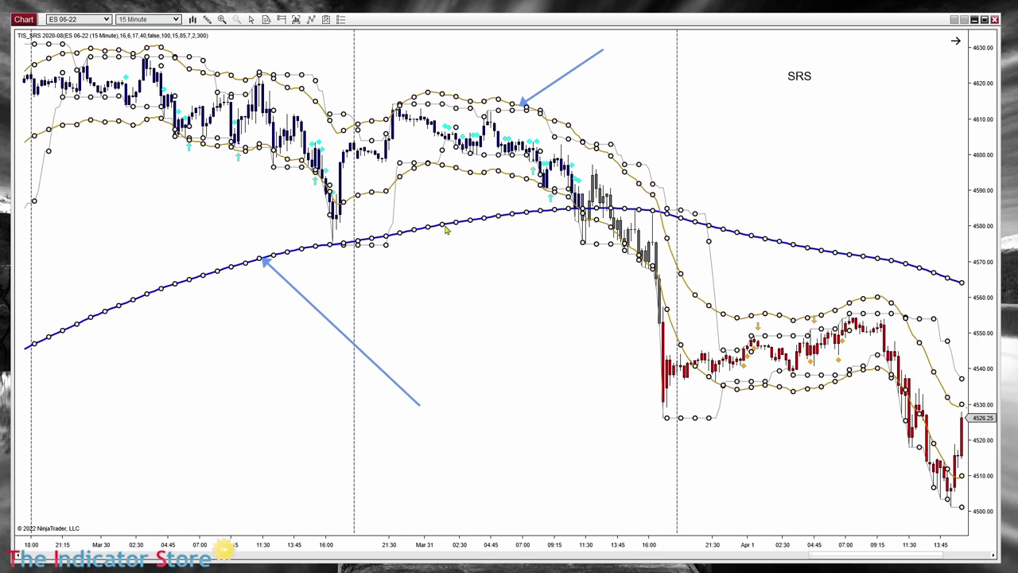
pyautogui.doubleClick(235, 266)
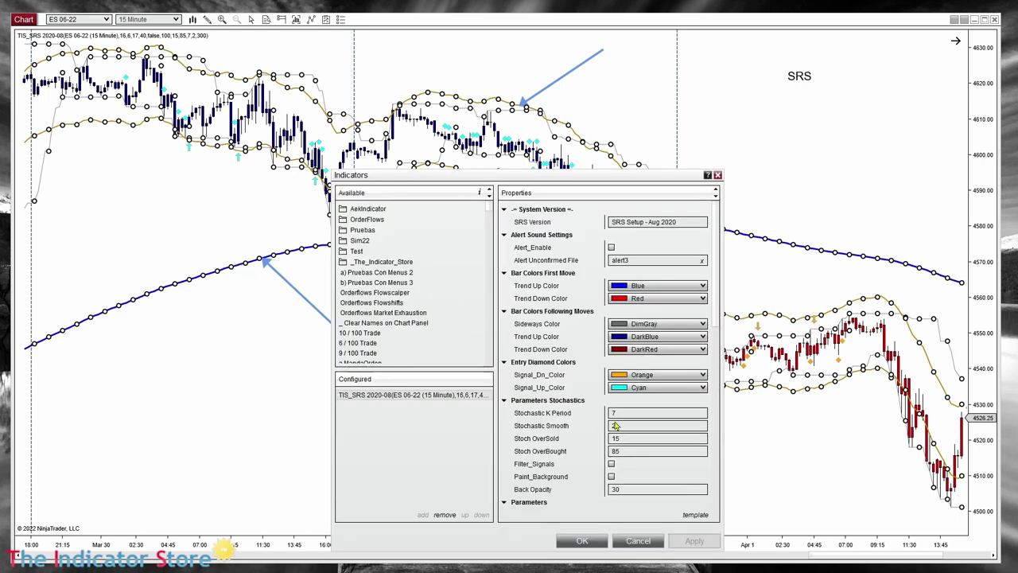
pyautogui.click(504, 400)
pyautogui.scroll(-3, 525, 407)
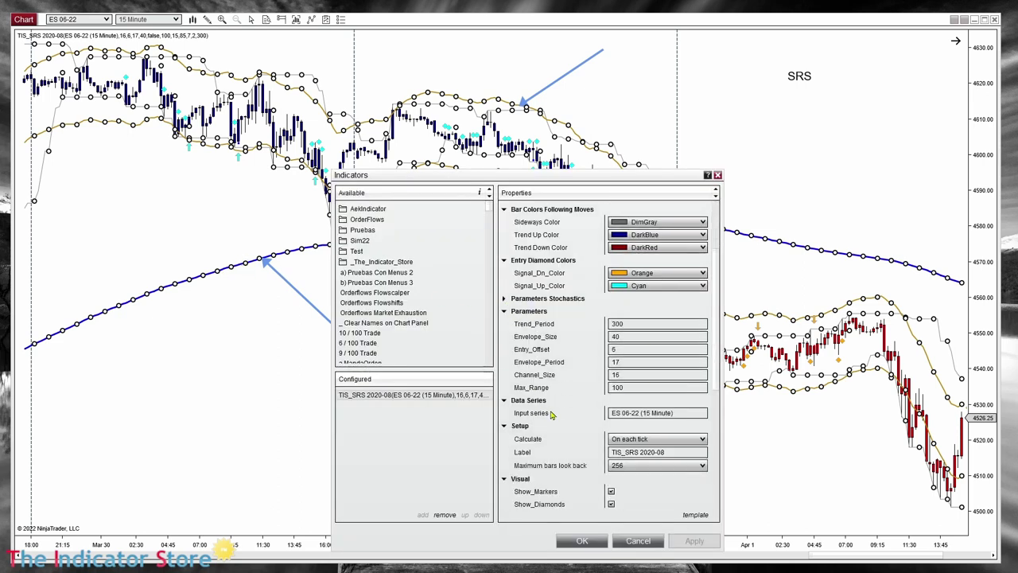
pyautogui.doubleClick(637, 324)
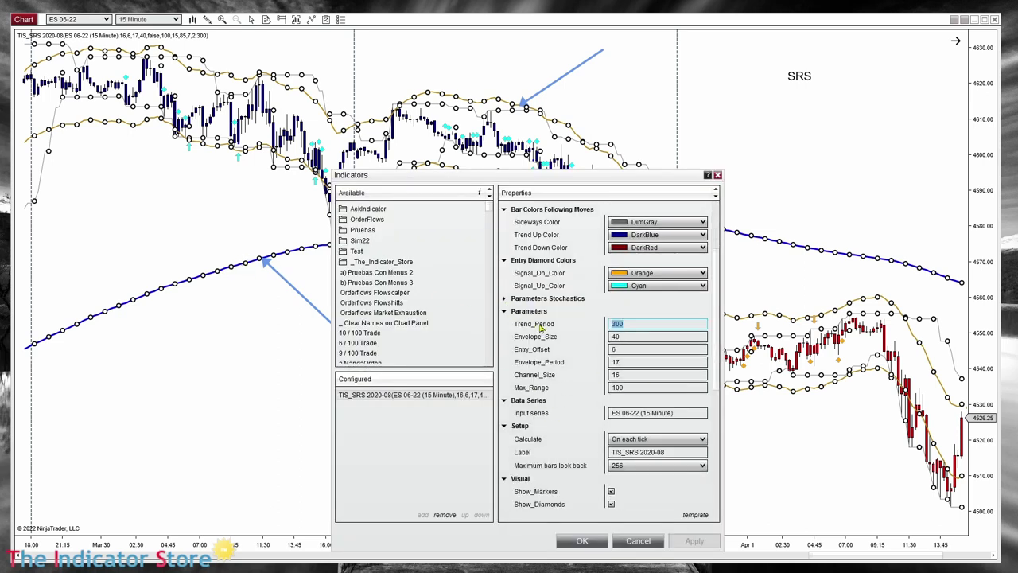
pyautogui.doubleClick(617, 362)
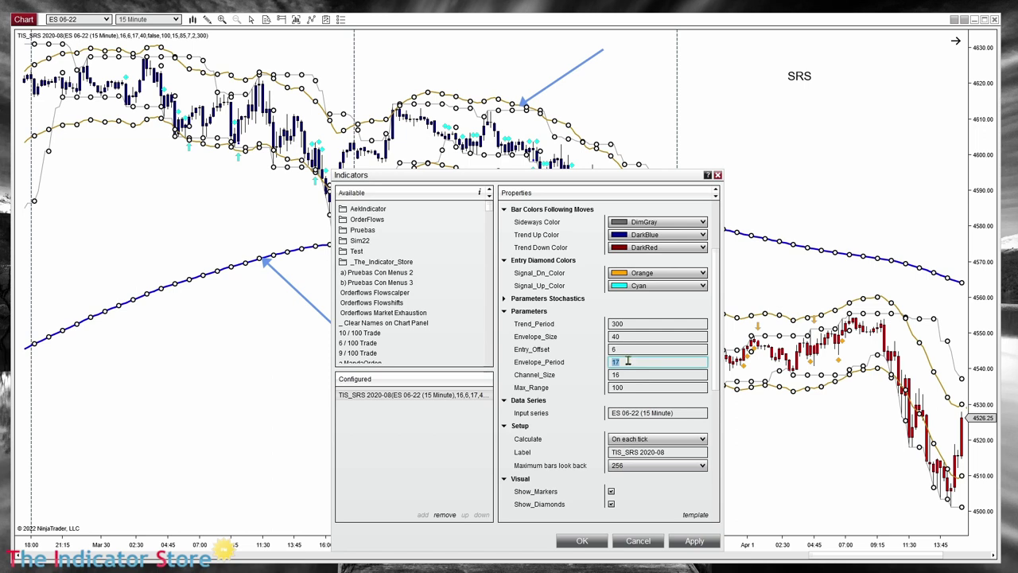
pyautogui.doubleClick(617, 324)
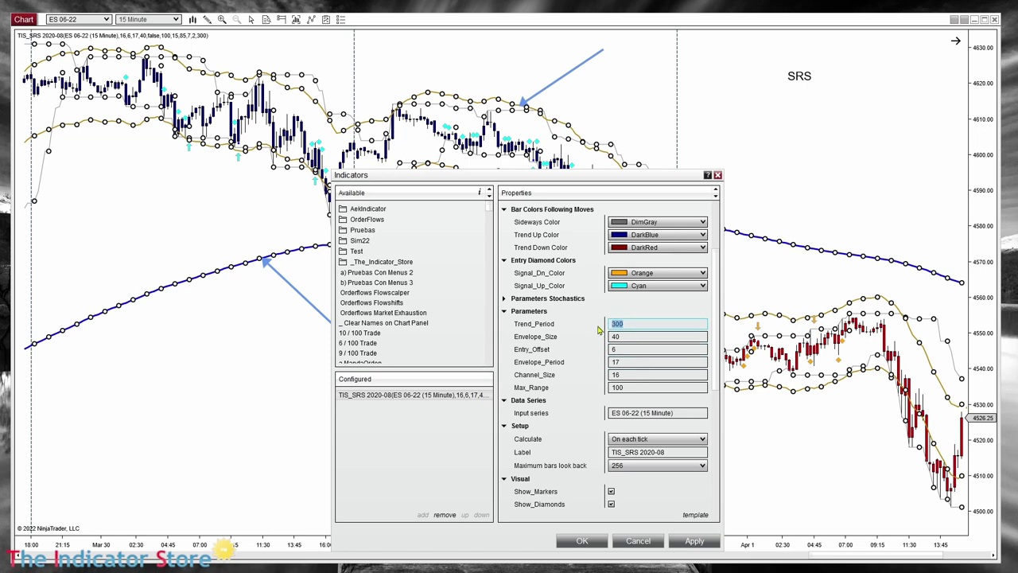
pyautogui.click(648, 541)
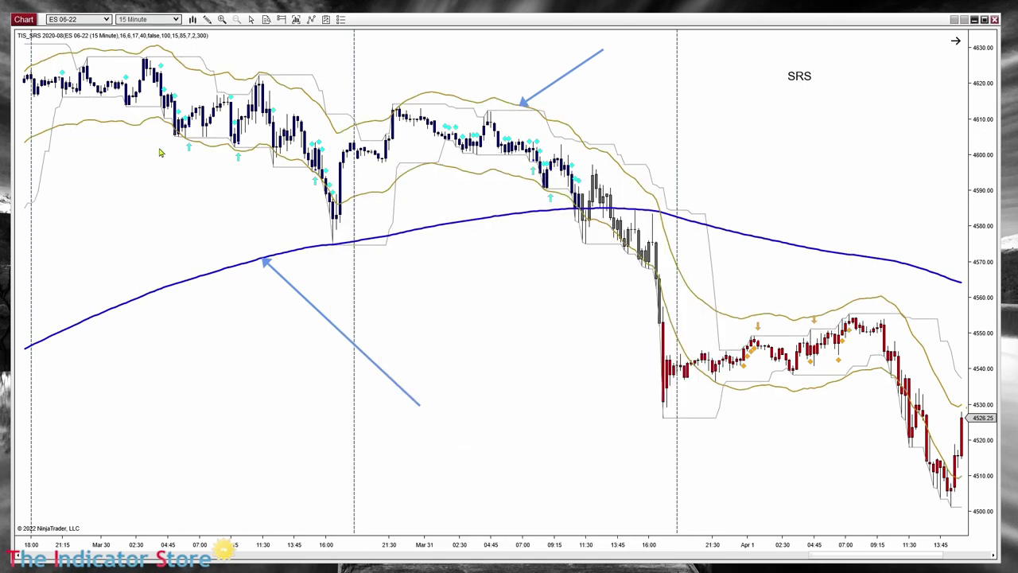
# - Examine the bars around March 31 and April 1 where price crosses below the blue trend line
pyautogui.click(129, 127)
pyautogui.click(201, 327)
pyautogui.click(529, 107)
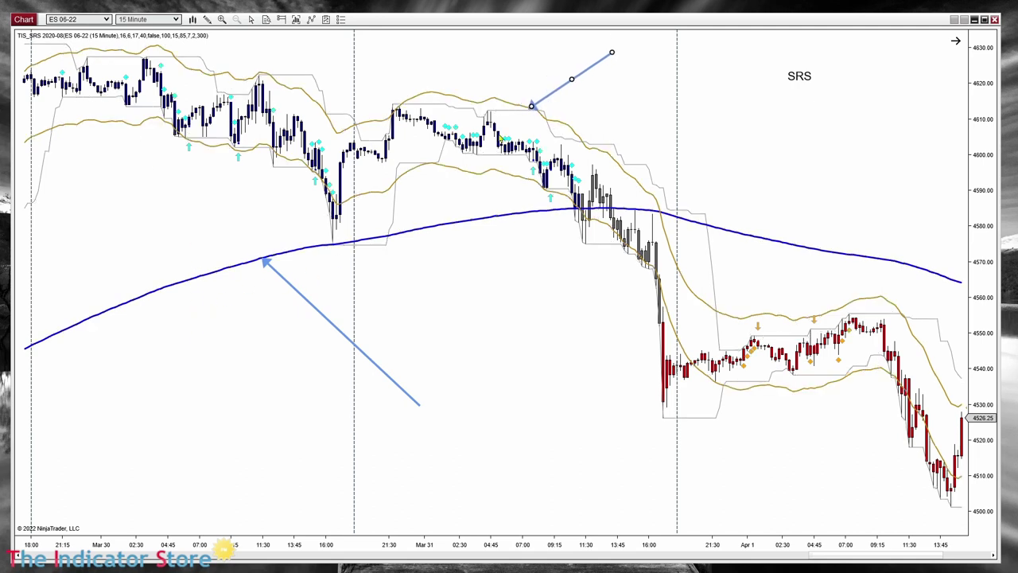
pyautogui.moveTo(325, 323); pyautogui.dragTo(328, 315)
pyautogui.scroll(-5, 352, 309)
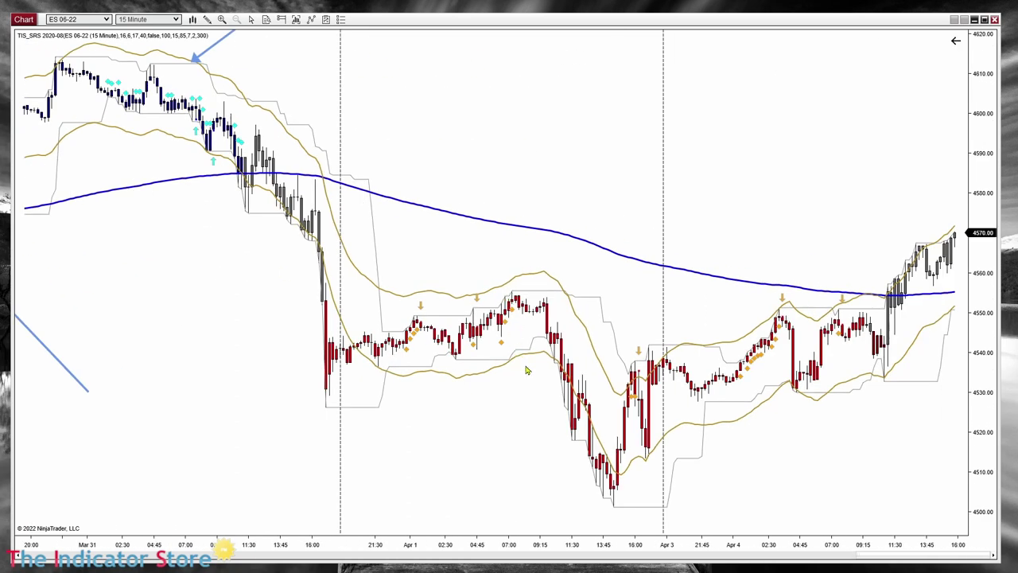
pyautogui.moveTo(188, 336); pyautogui.dragTo(490, 342)
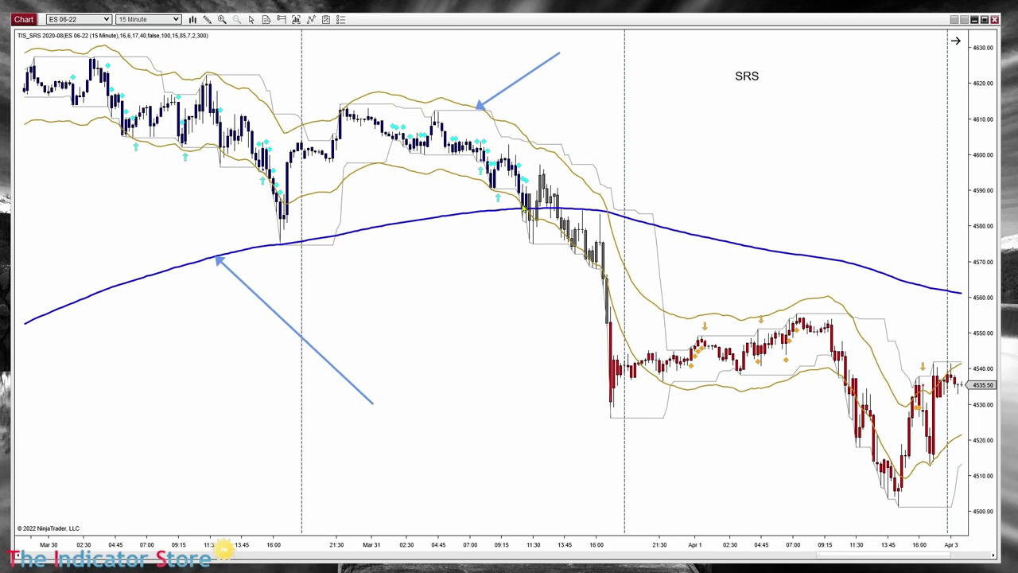
pyautogui.moveTo(562, 547); pyautogui.dragTo(567, 237)
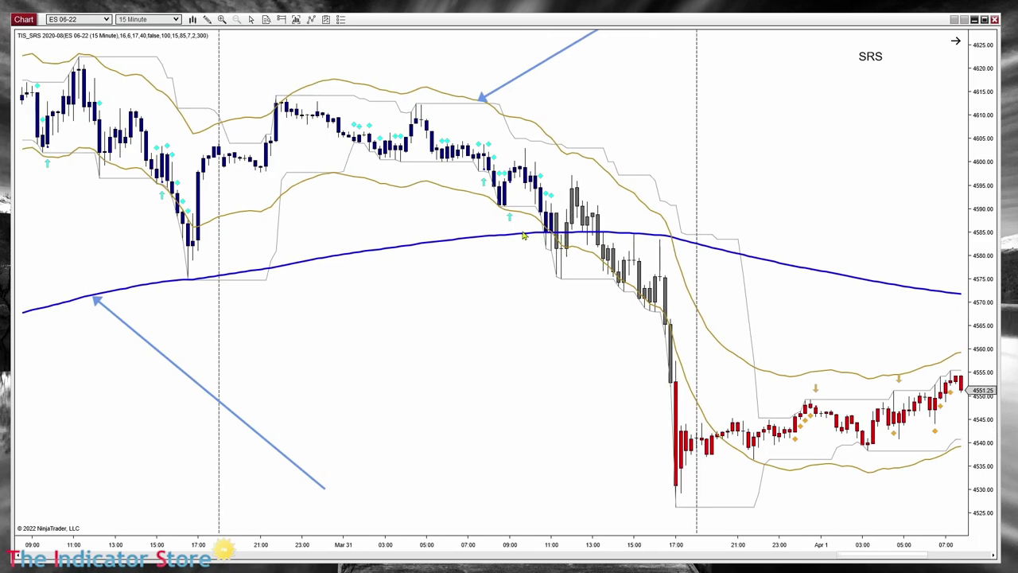
# - Set the TIS_SRS indicator's Envelope_Size to 80, apply it and uncover the chart to compare the envelope
pyautogui.click(473, 243)
pyautogui.click(471, 291)
pyautogui.click(436, 188)
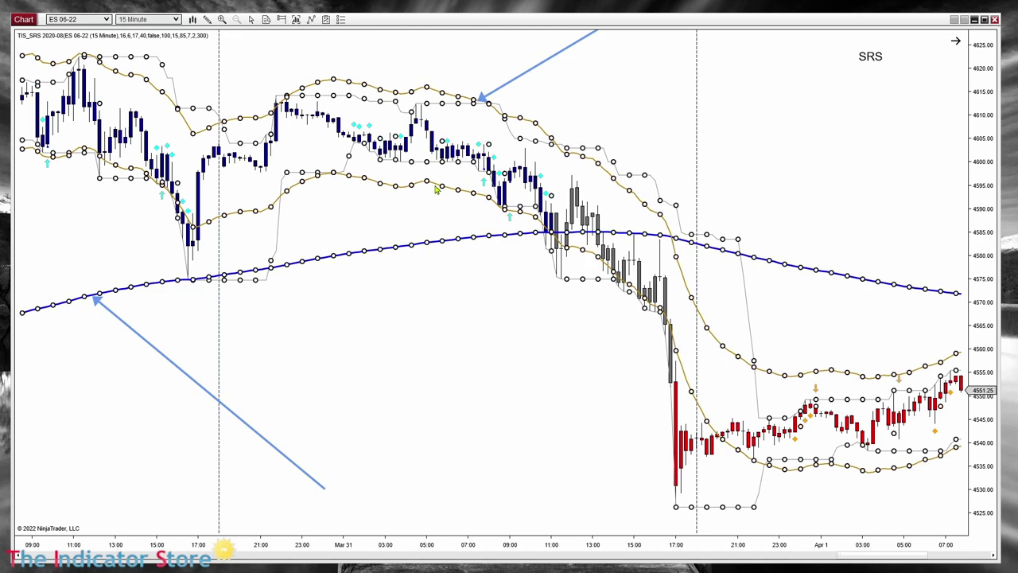
pyautogui.doubleClick(436, 187)
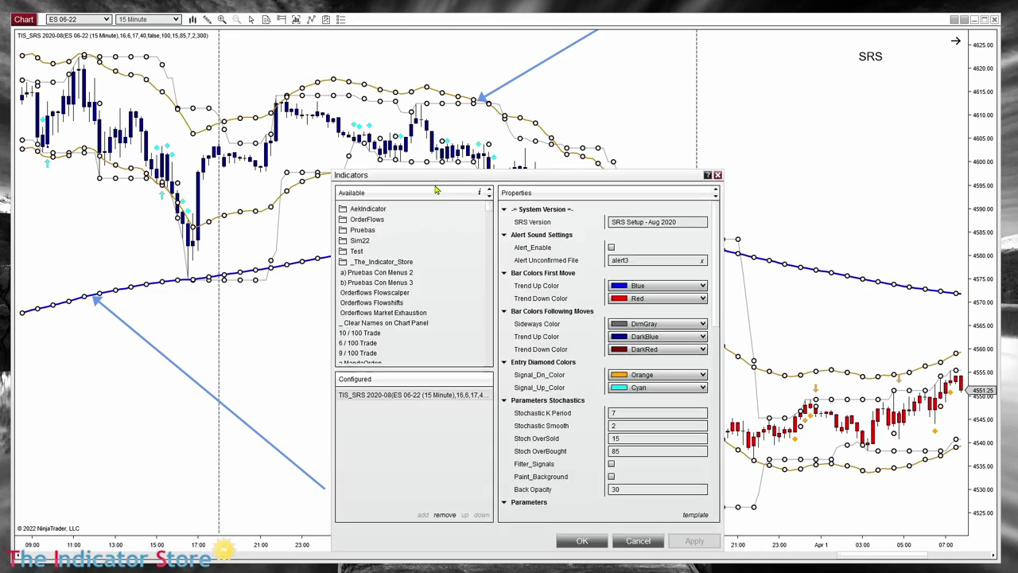
pyautogui.moveTo(611, 178); pyautogui.dragTo(776, 105)
pyautogui.scroll(-10, 792, 318)
pyautogui.scroll(8, 792, 326)
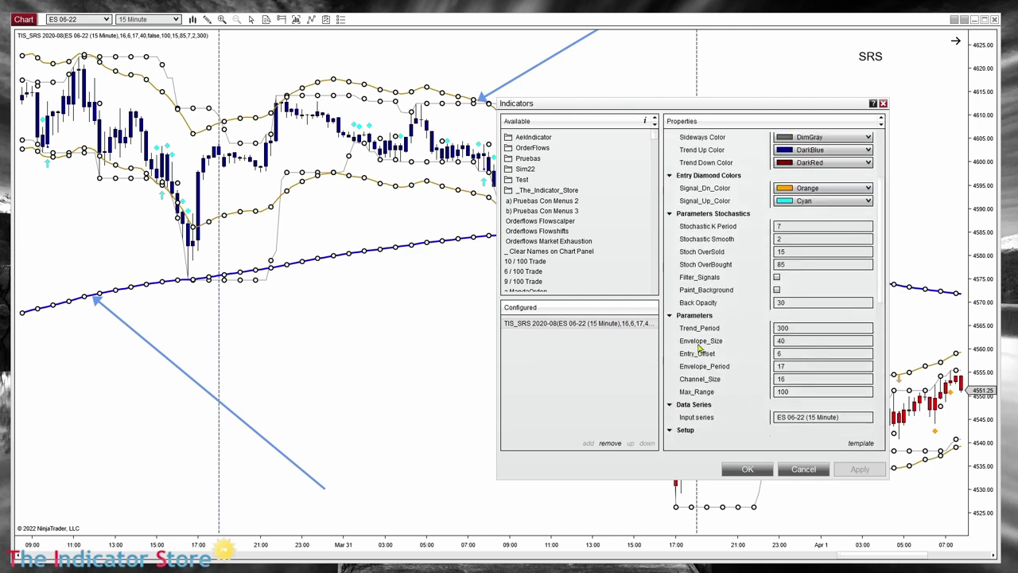
pyautogui.click(793, 340)
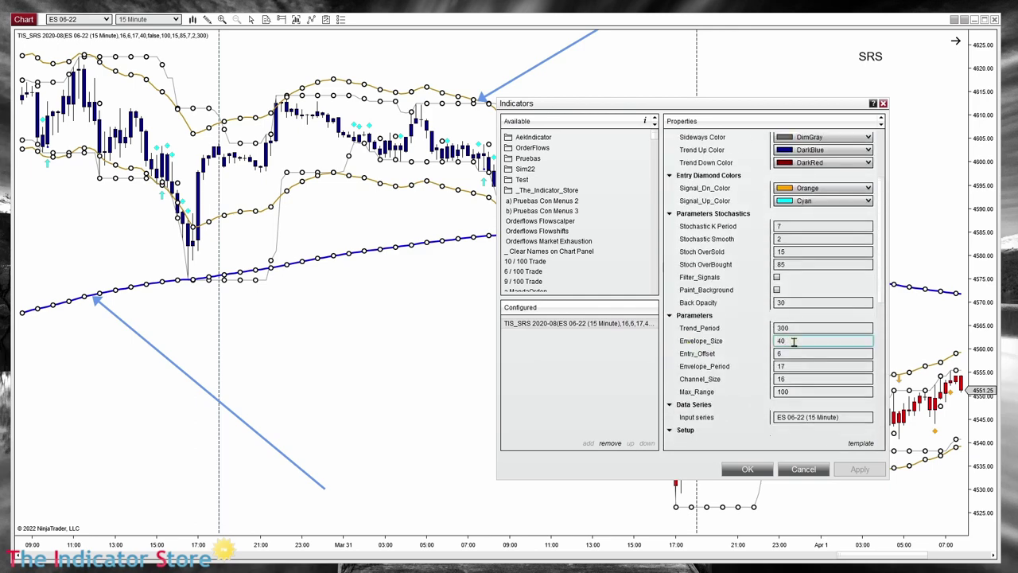
pyautogui.write('80')
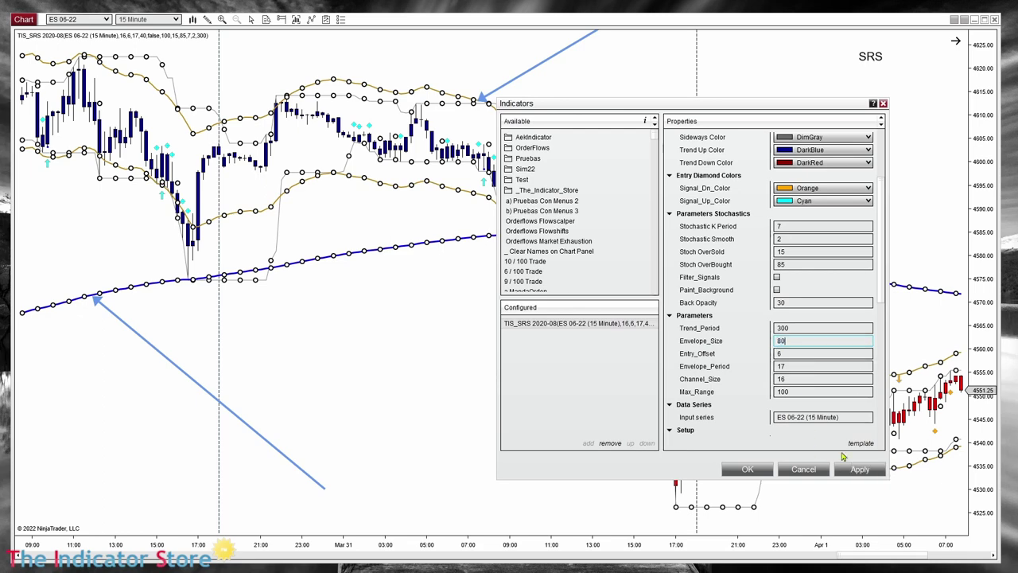
pyautogui.click(860, 468)
pyautogui.moveTo(750, 106); pyautogui.dragTo(645, 461)
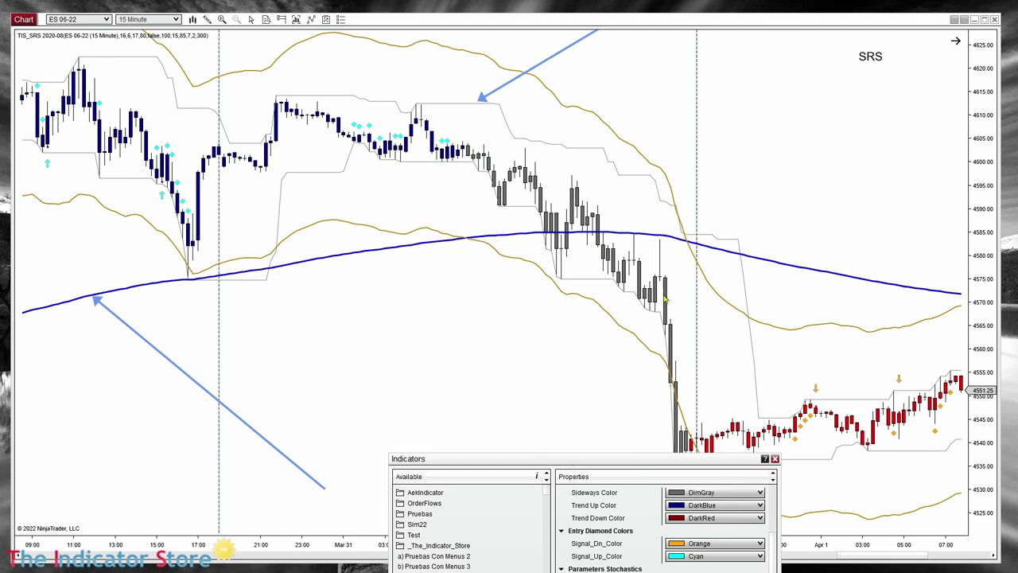
# - Set the TIS_SRS indicator's Envelope_Size to 160 and accept the change
pyautogui.moveTo(635, 468); pyautogui.dragTo(655, 123)
pyautogui.click(720, 346)
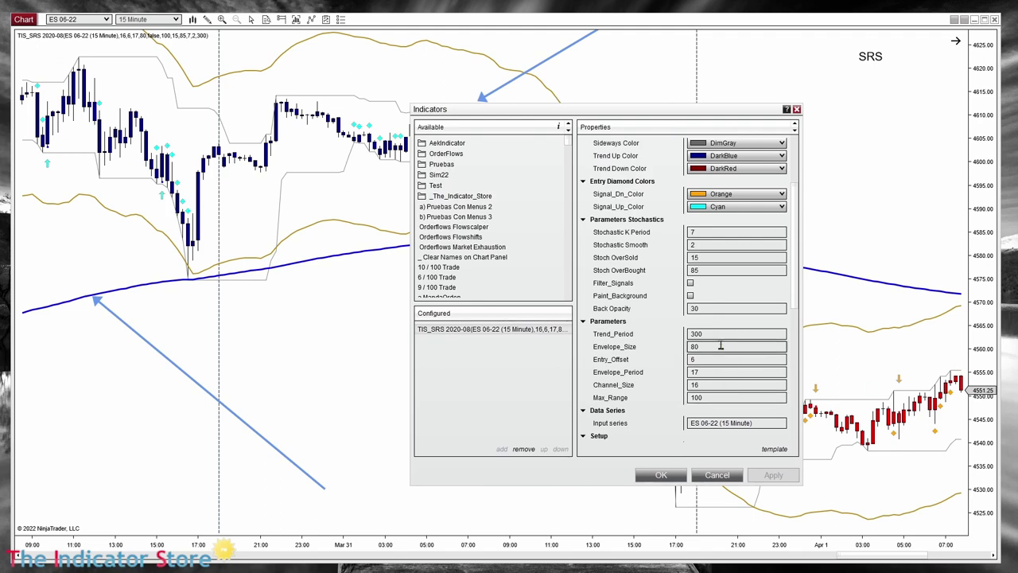
pyautogui.doubleClick(720, 346)
pyautogui.write('100')
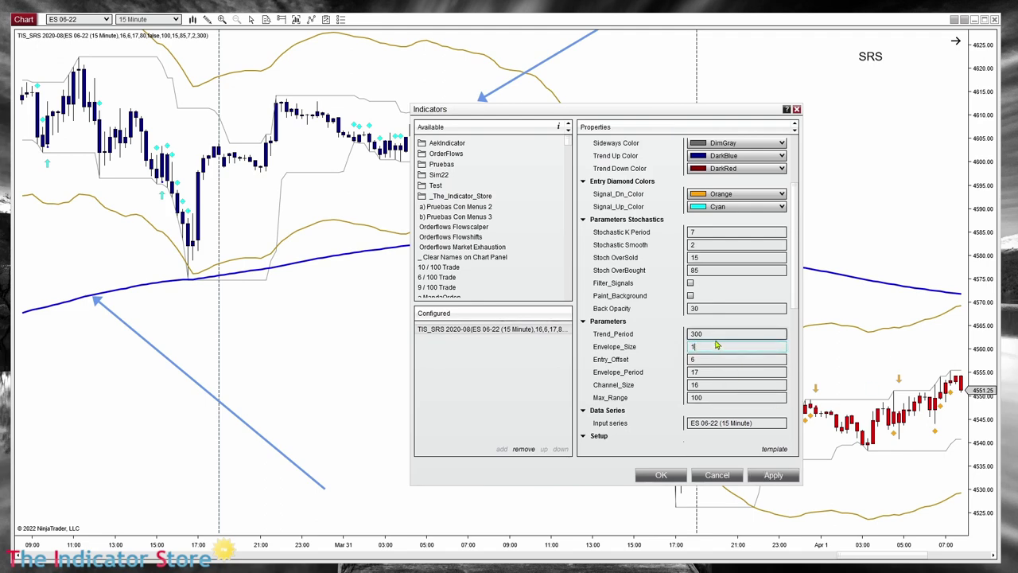
pyautogui.click(661, 475)
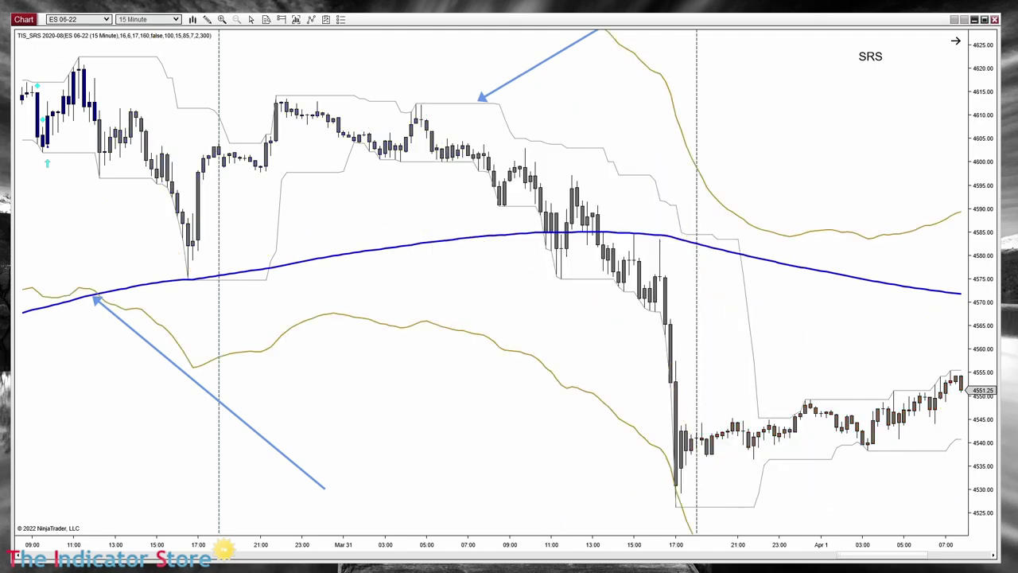
# - Reopen the TIS_SRS indicator's properties from the chart and set Envelope_Size to 4
pyautogui.moveTo(460, 551); pyautogui.dragTo(549, 555)
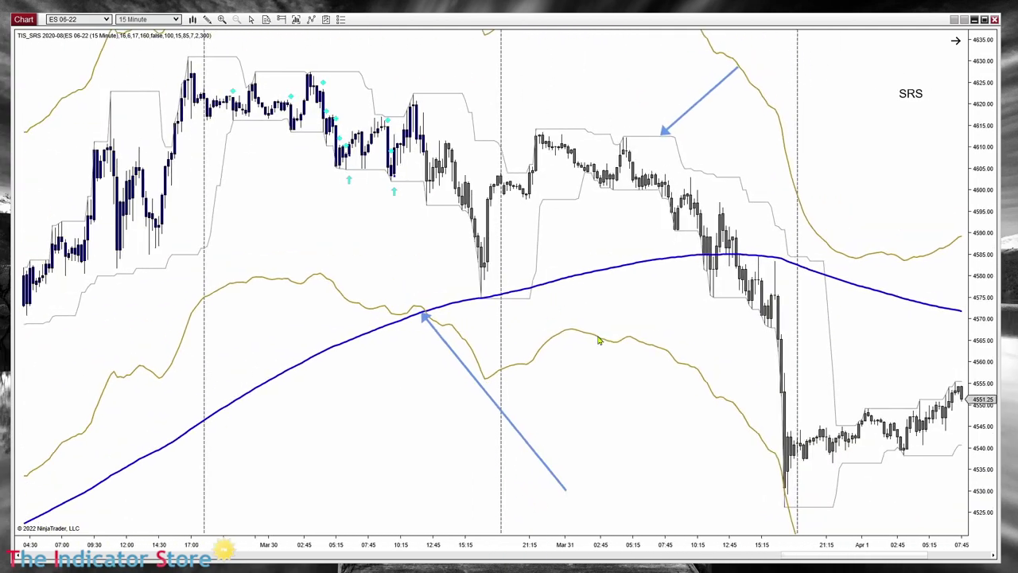
pyautogui.click(598, 340)
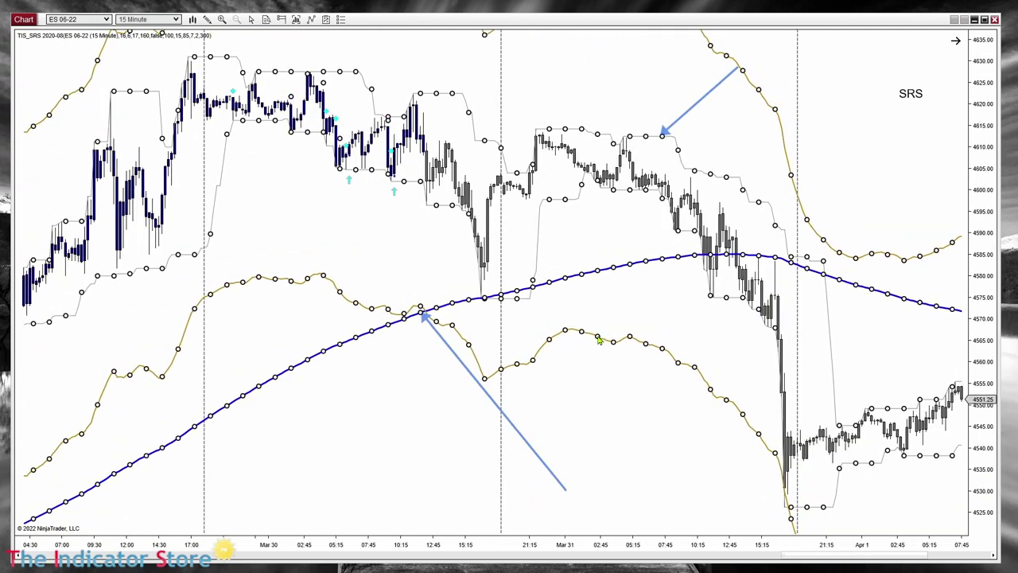
pyautogui.doubleClick(599, 339)
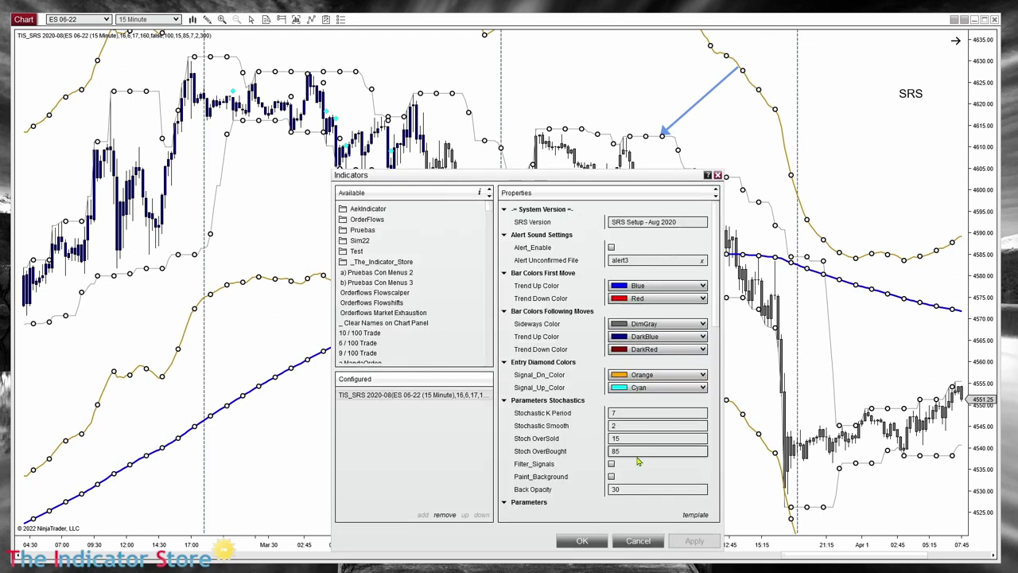
pyautogui.scroll(-3, 634, 450)
pyautogui.scroll(-4, 634, 450)
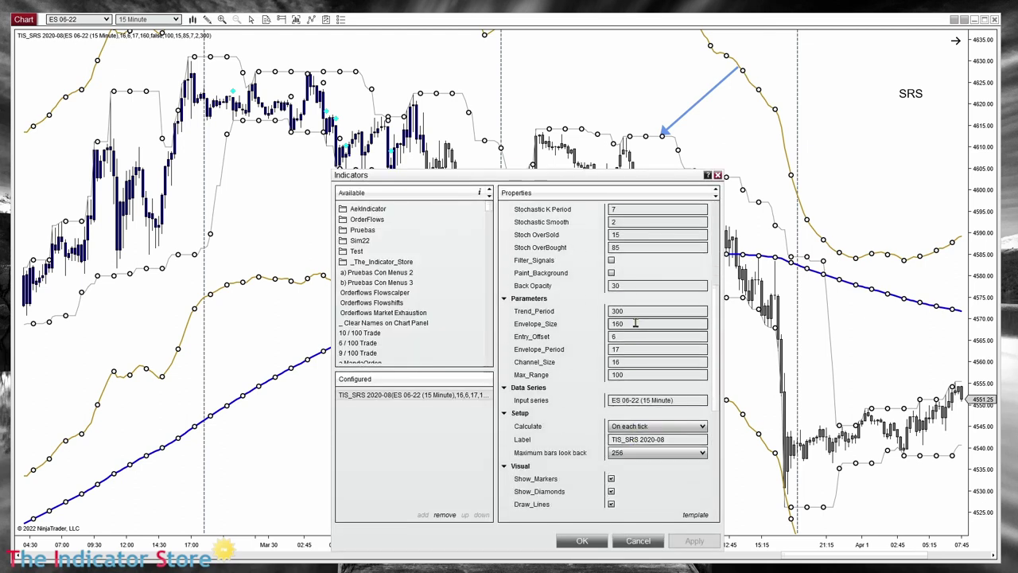
pyautogui.click(636, 323)
pyautogui.write('4')
pyautogui.click(582, 541)
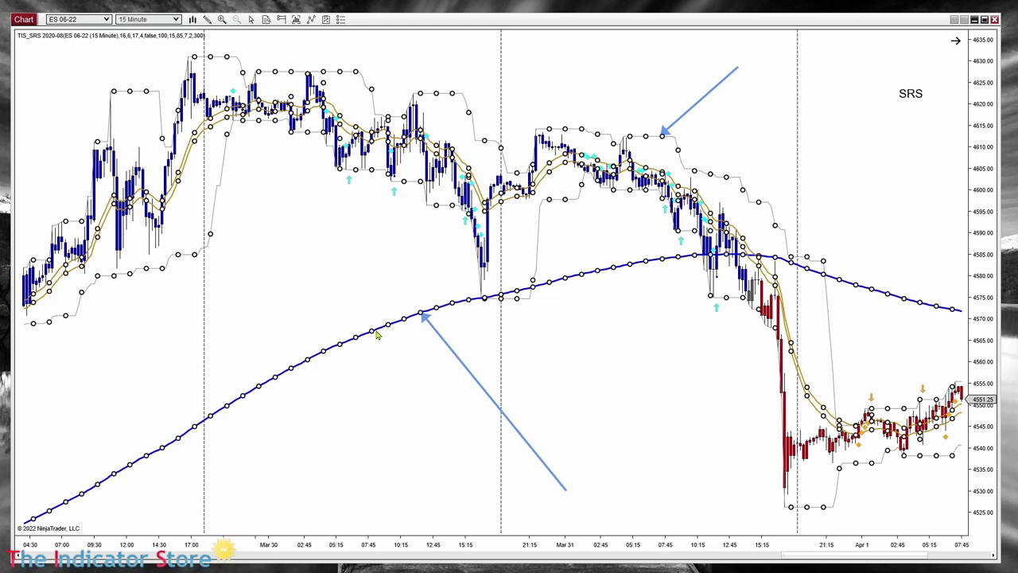
# - Reopen the TIS_SRS indicator's properties from the blue trend line and uncover the chart briefly to compare its lines with the parameters
pyautogui.click(549, 171)
pyautogui.click(585, 242)
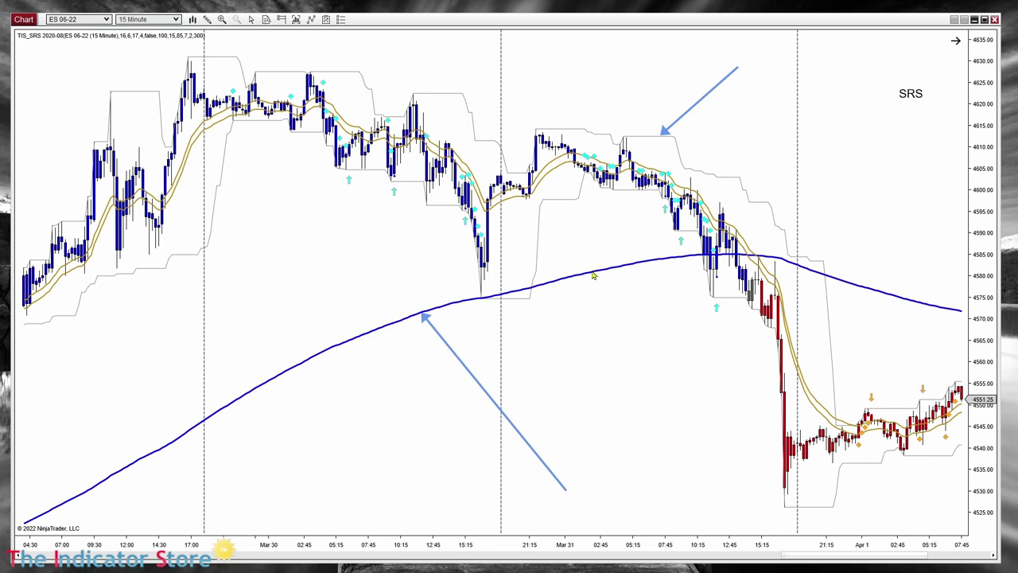
pyautogui.click(592, 275)
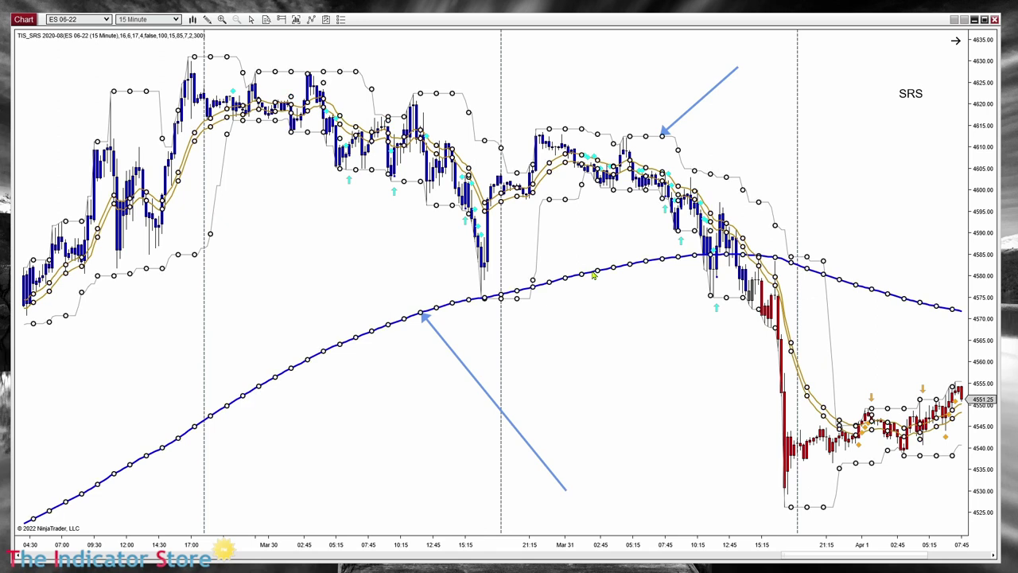
pyautogui.doubleClick(592, 275)
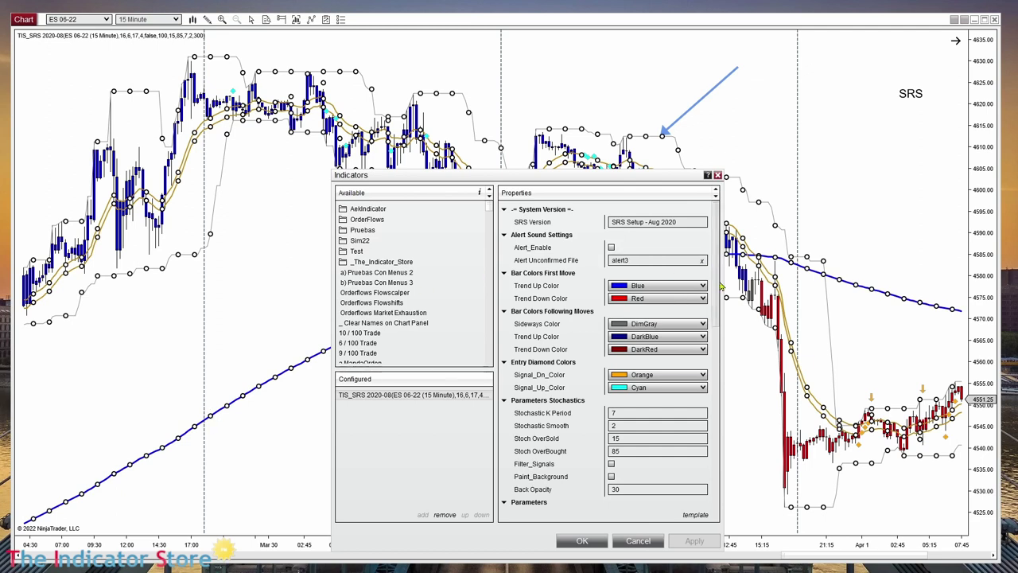
pyautogui.scroll(-5, 714, 388)
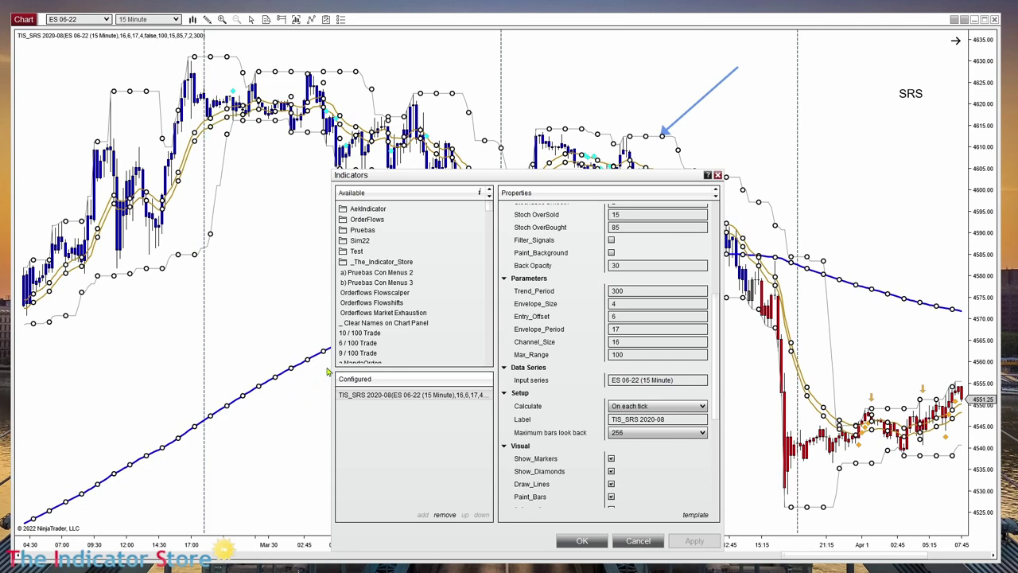
pyautogui.moveTo(414, 174); pyautogui.dragTo(437, 542)
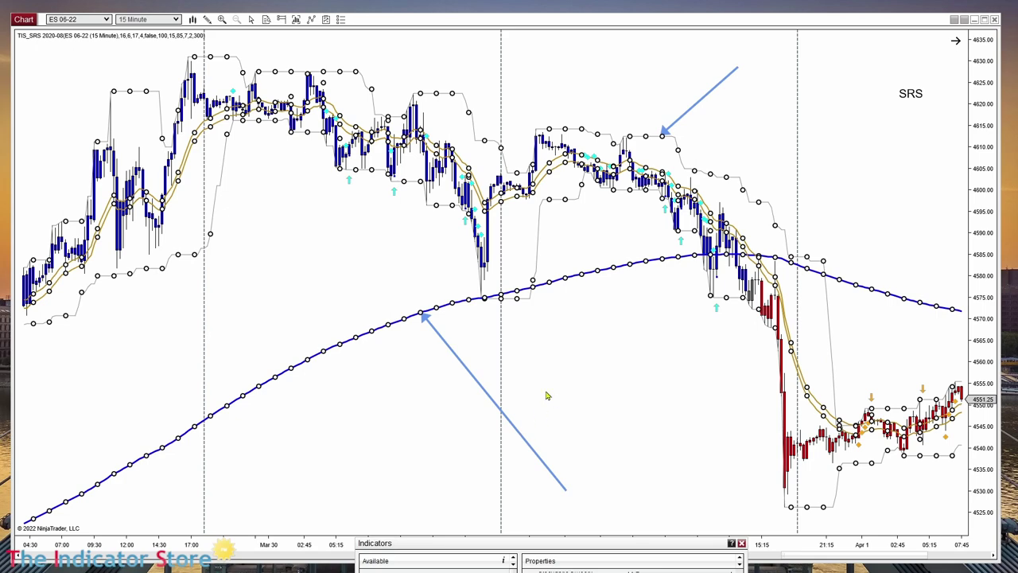
pyautogui.moveTo(506, 547); pyautogui.dragTo(642, 63)
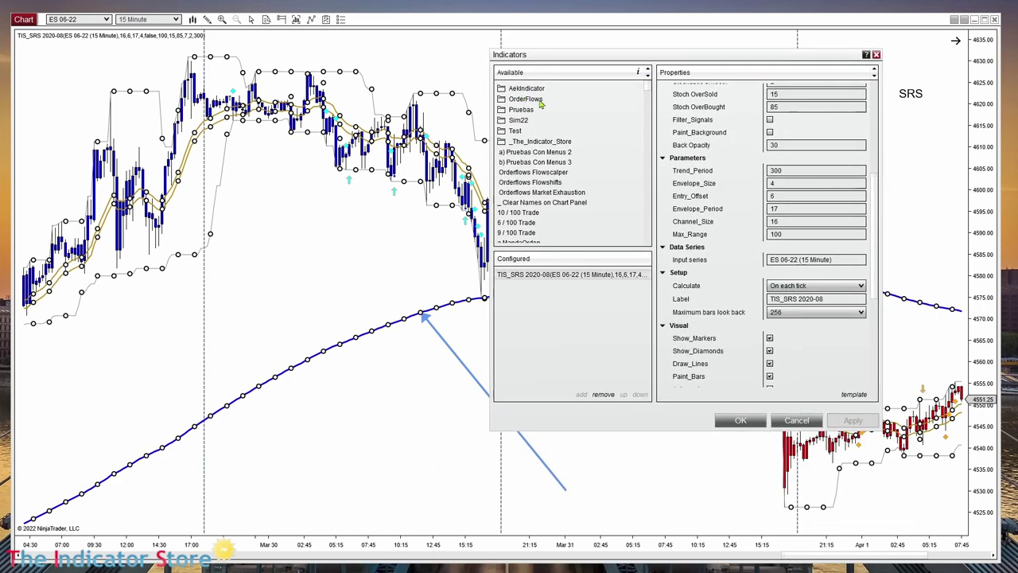
# - Set the TIS_SRS indicator's Envelope_Size to 20, apply it and accept the change
pyautogui.scroll(5, 748, 220)
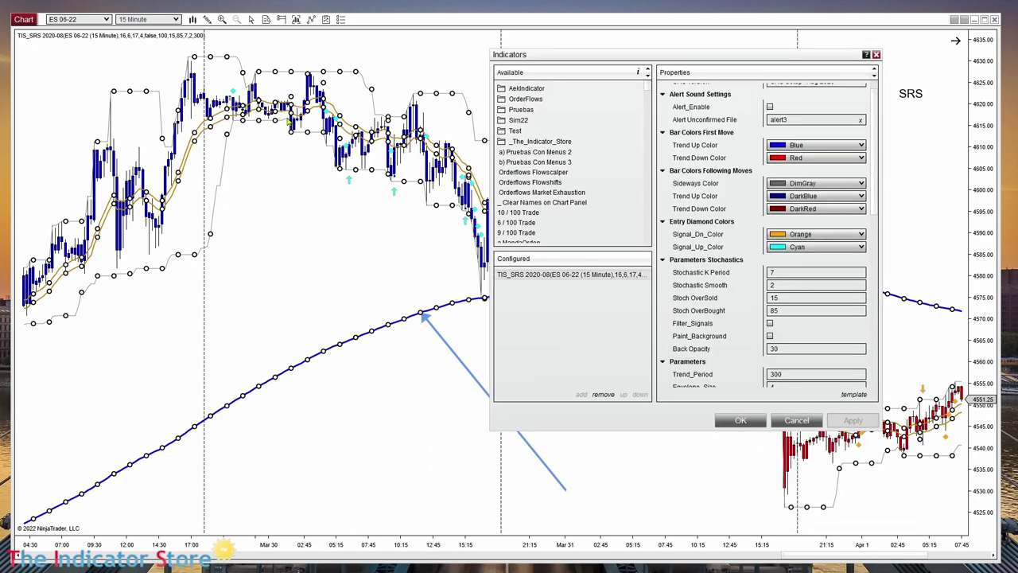
pyautogui.scroll(-4, 794, 322)
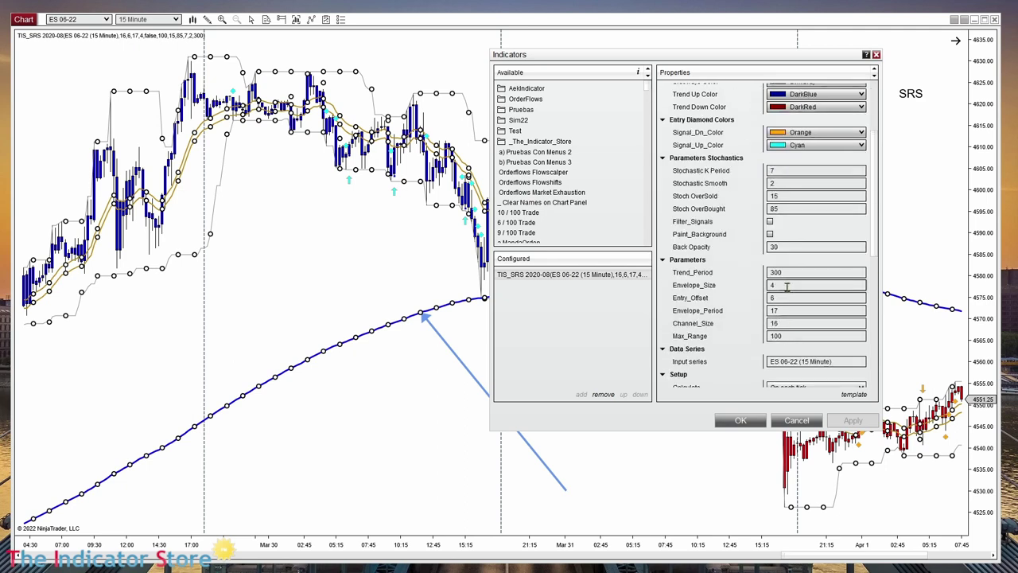
pyautogui.click(751, 288)
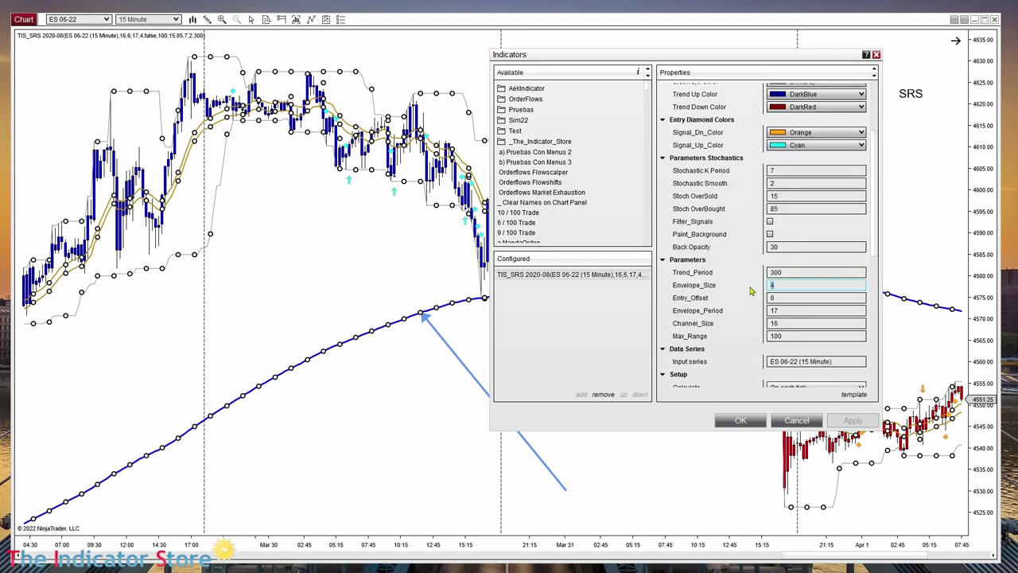
pyautogui.write('20')
pyautogui.click(855, 422)
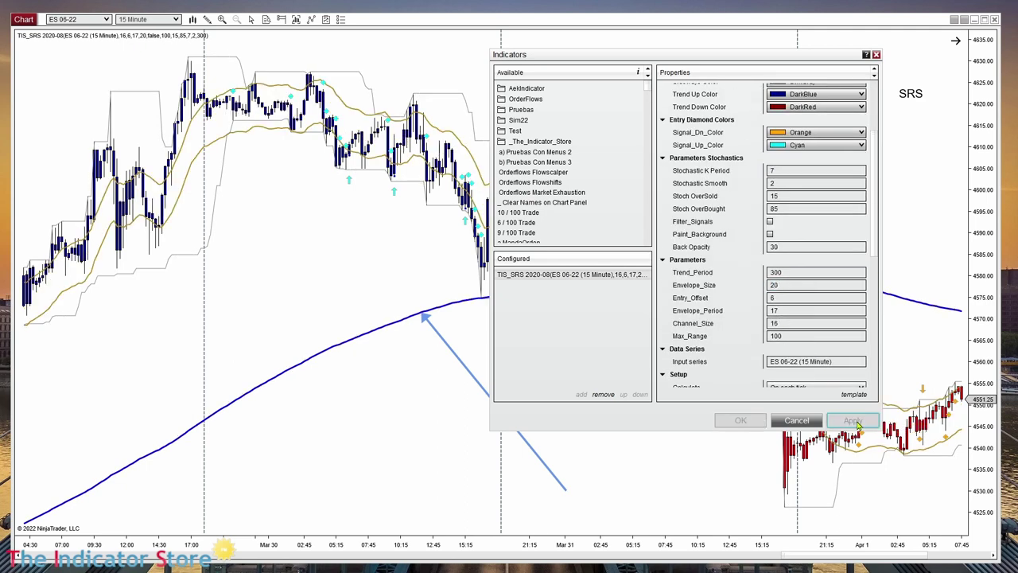
pyautogui.click(741, 420)
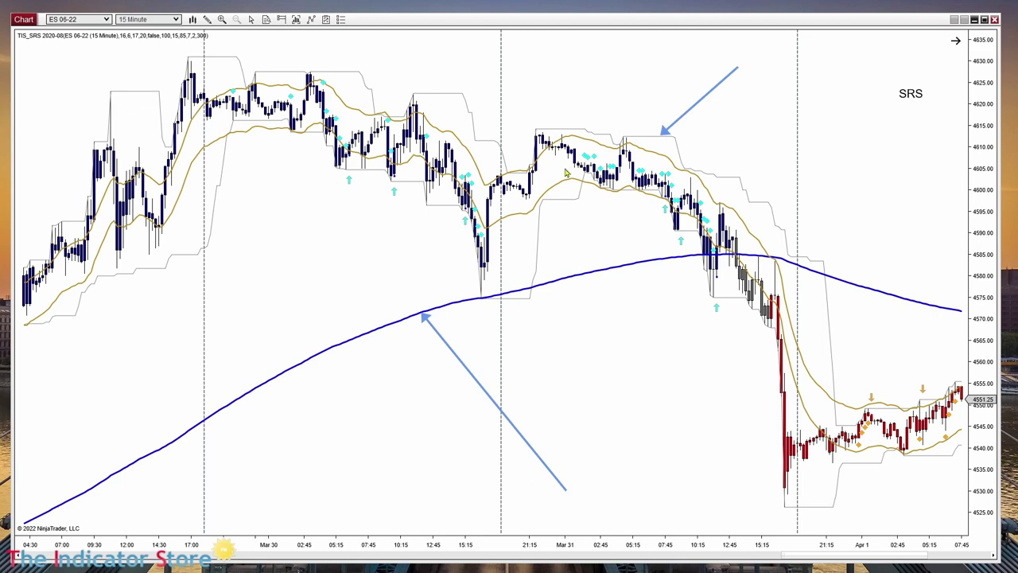
# - On the March 27–28 stretch of the chart, set the TIS_SRS indicator's Envelope_Size to 40 and apply it
pyautogui.hscroll(-5, 722, 254)
pyautogui.hscroll(-5, 491, 445)
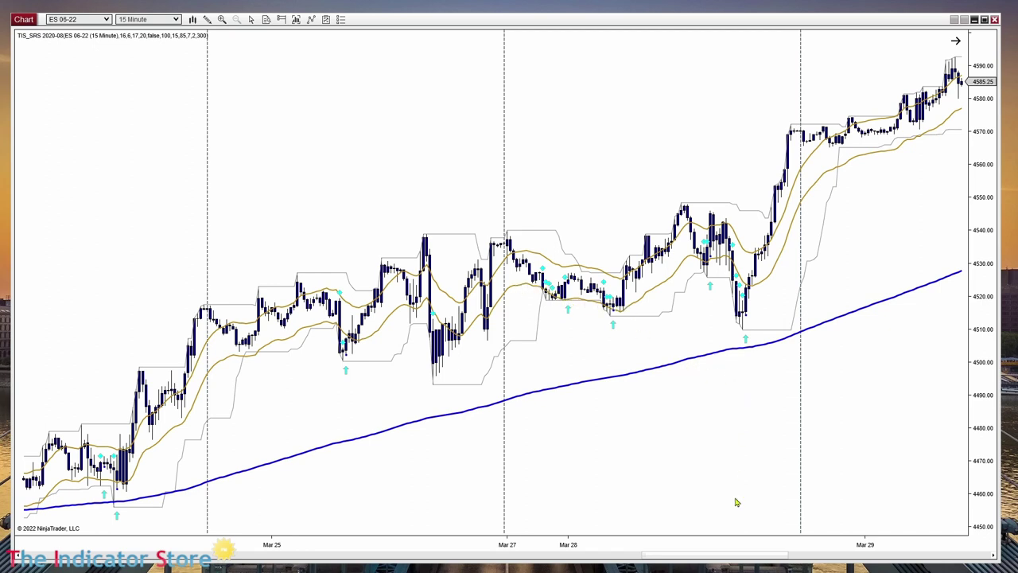
pyautogui.scroll(8, 743, 475)
pyautogui.hscroll(-5, 413, 462)
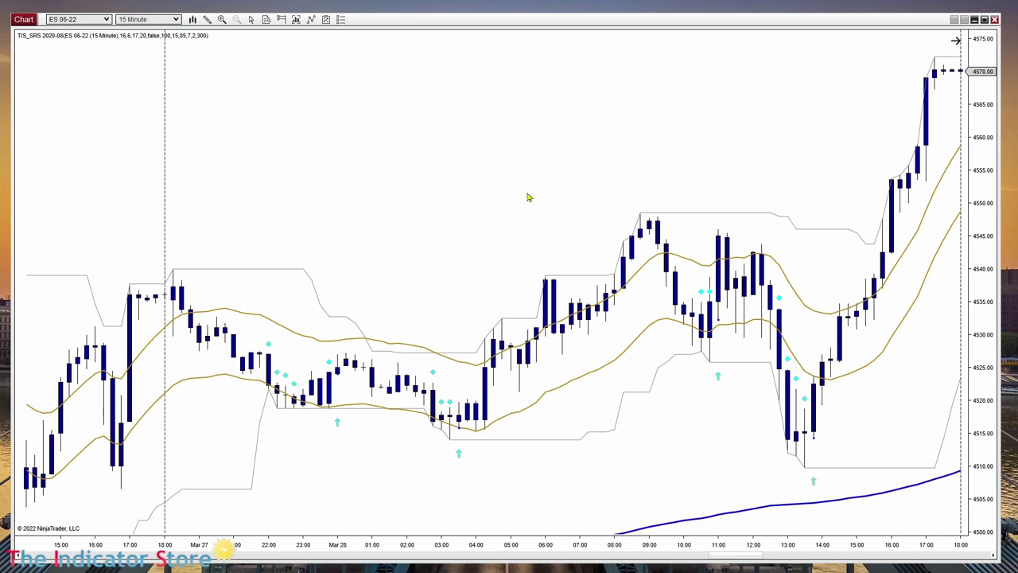
pyautogui.rightClick(502, 155)
pyautogui.click(399, 219)
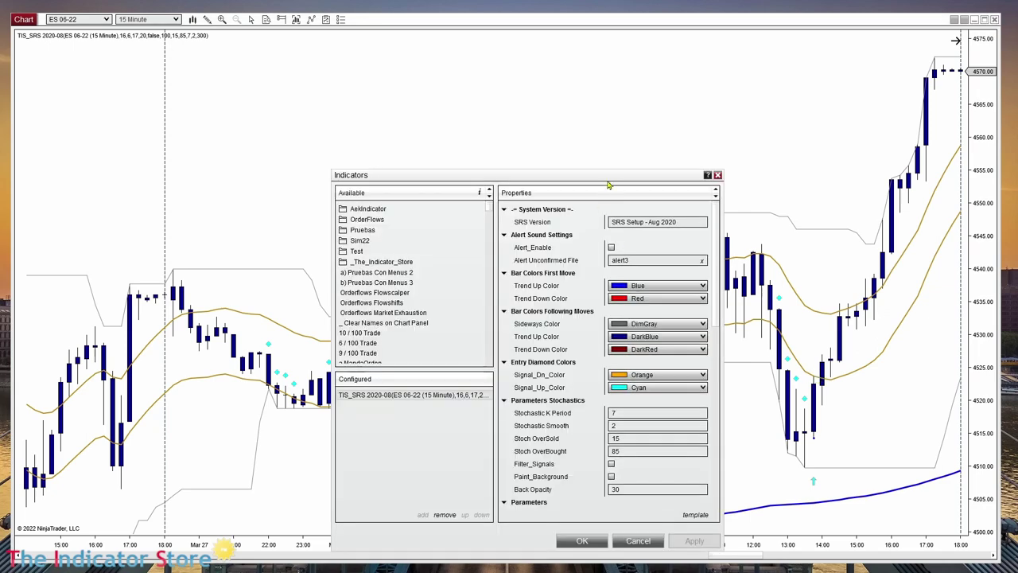
pyautogui.moveTo(607, 185); pyautogui.dragTo(435, 103)
pyautogui.scroll(-3, 467, 382)
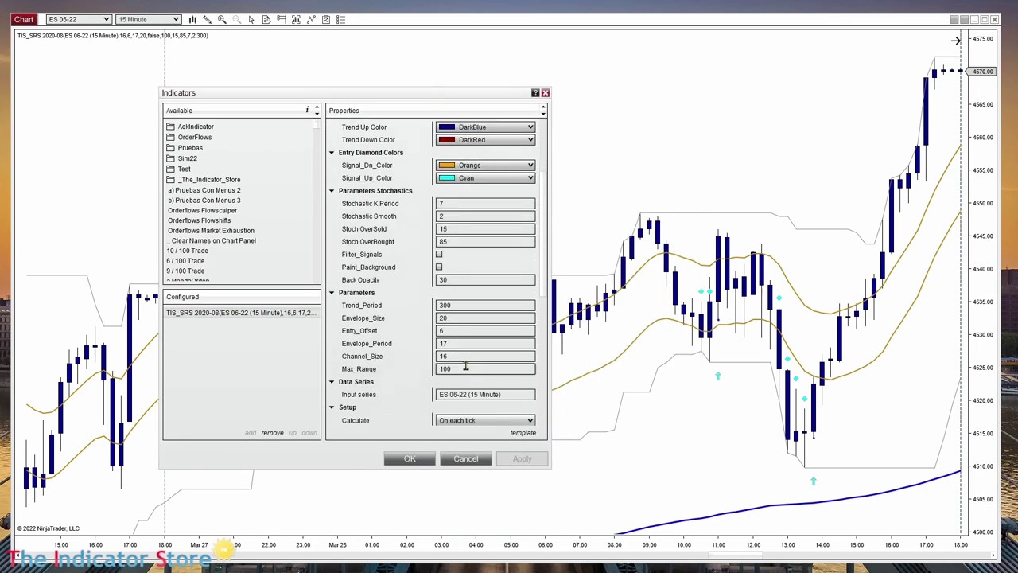
pyautogui.click(452, 319)
pyautogui.write('40')
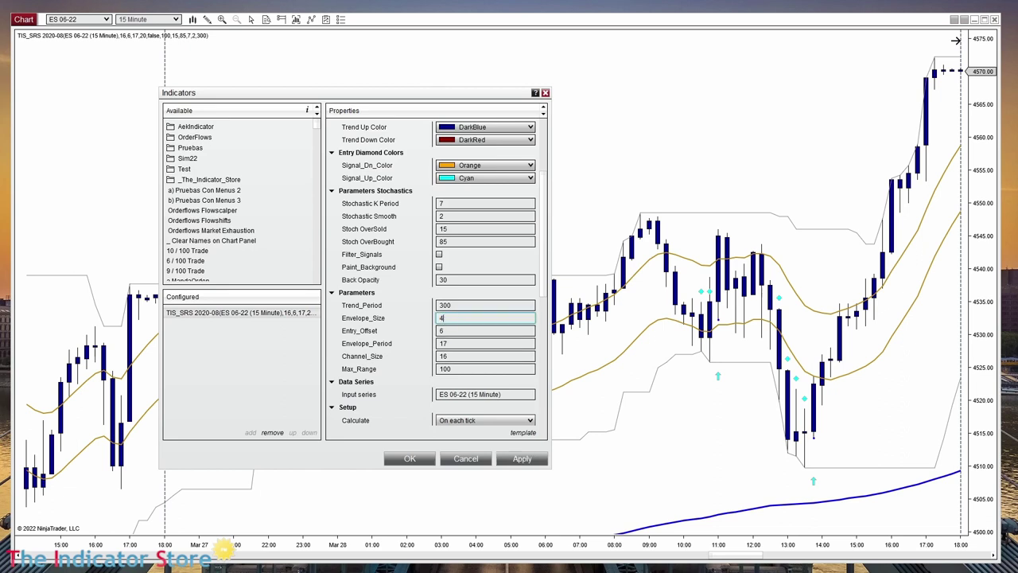
pyautogui.click(522, 459)
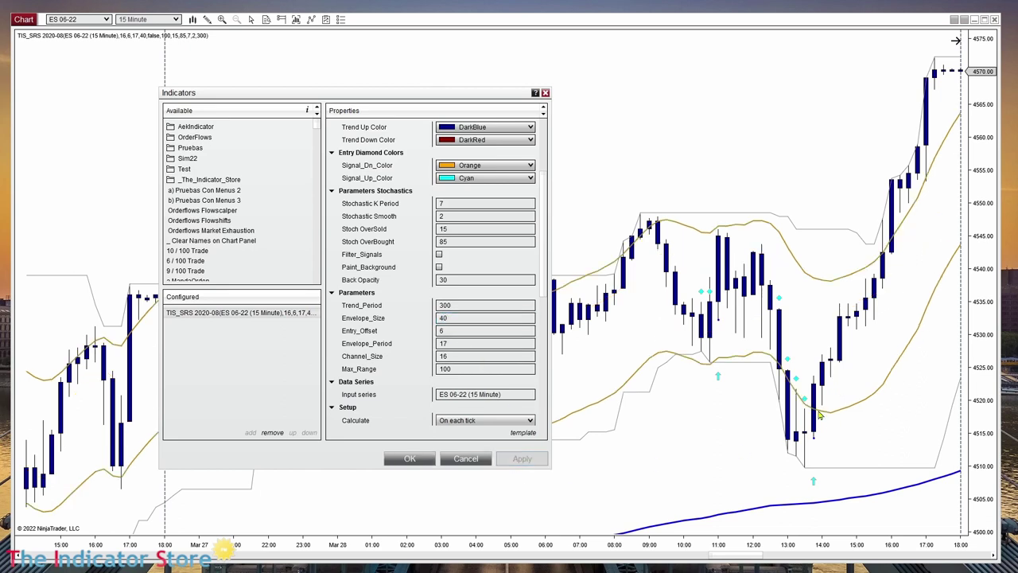
# - Apply Envelope_Size values of 80 and 100 in turn to compare the envelope and bar colours
pyautogui.click(452, 318)
pyautogui.write('80')
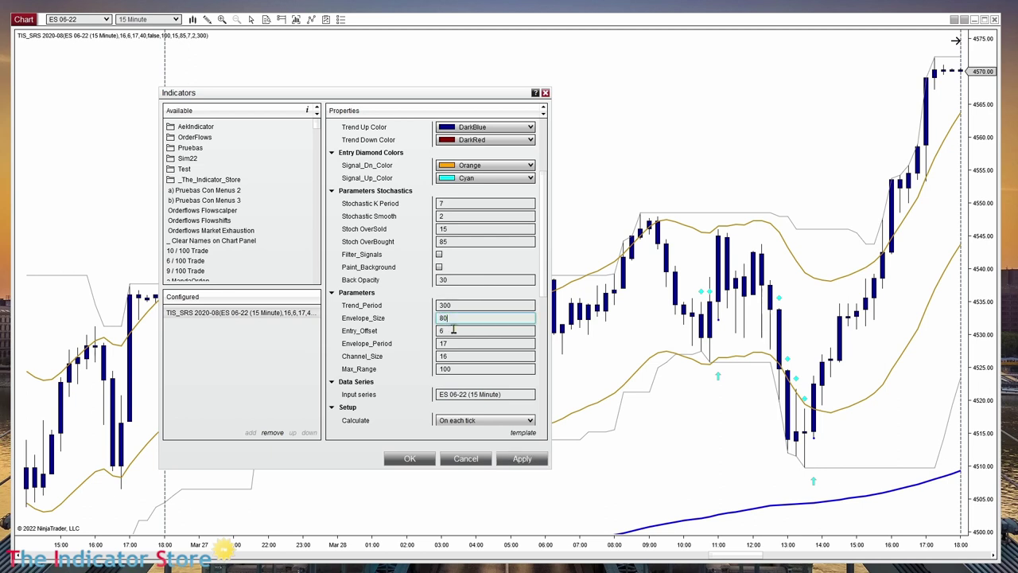
pyautogui.click(522, 458)
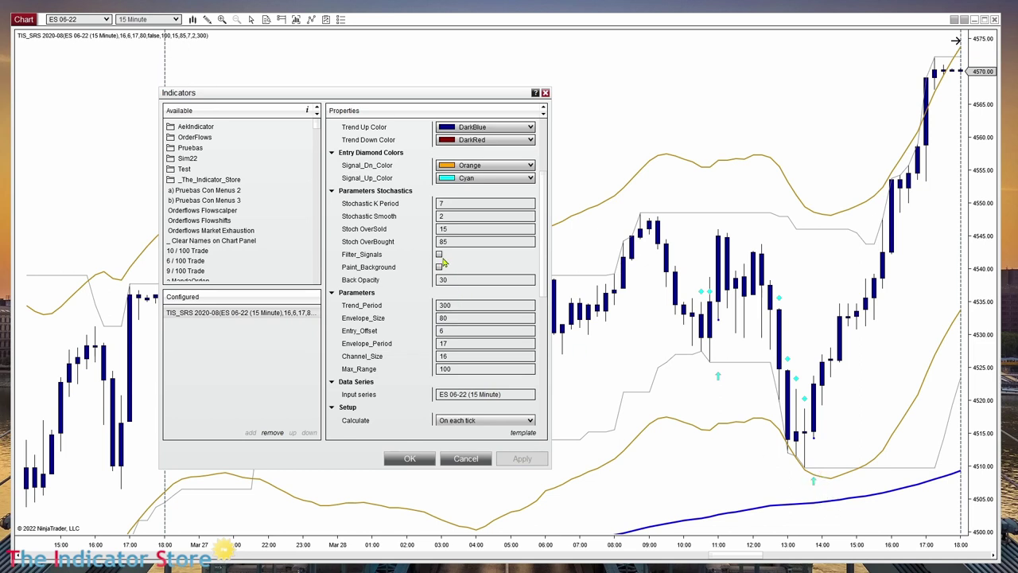
pyautogui.click(464, 316)
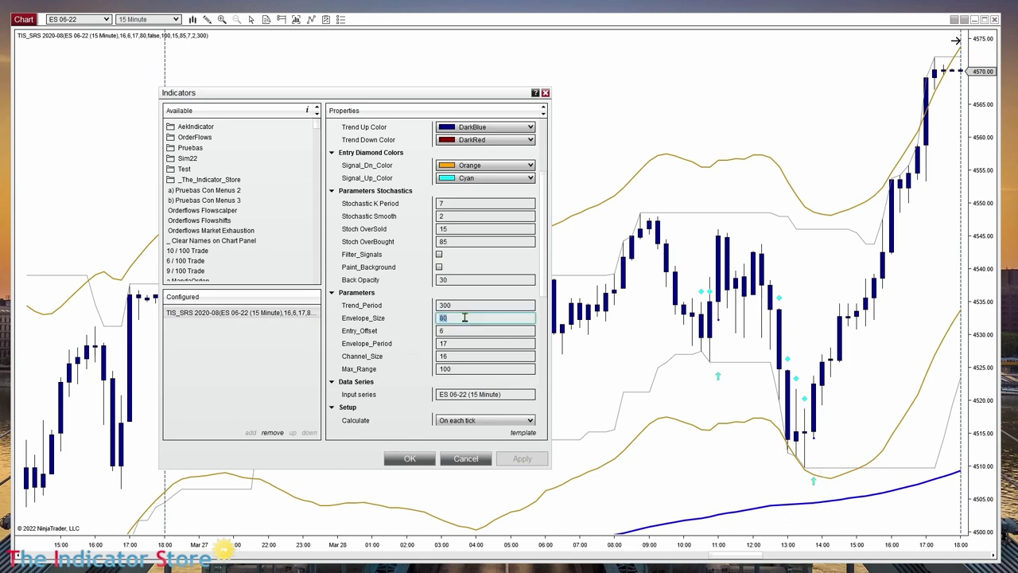
pyautogui.write('100')
pyautogui.click(522, 461)
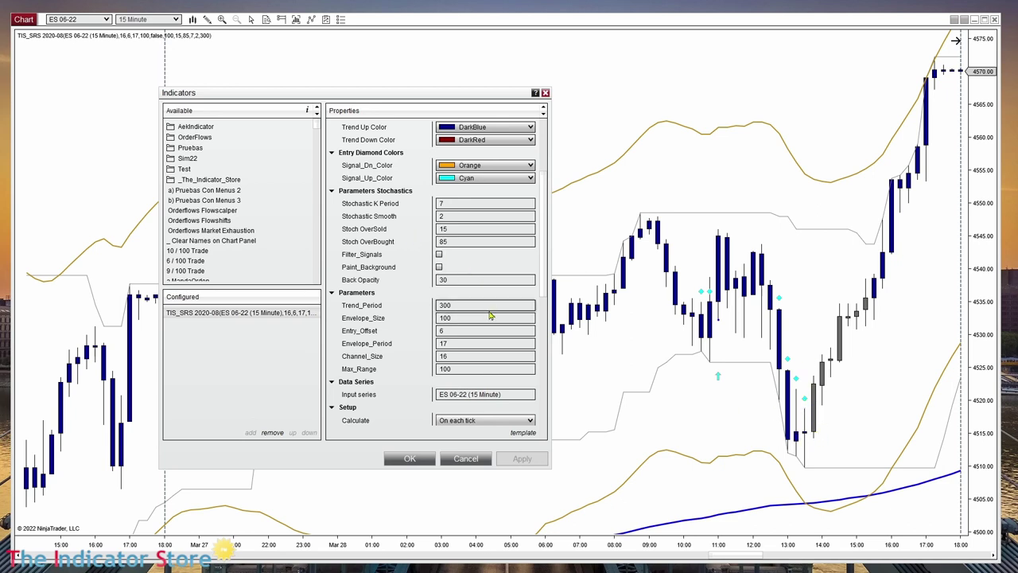
# - Set the TIS_SRS indicator's Envelope_Size back to 20 and accept the change
pyautogui.doubleClick(461, 319)
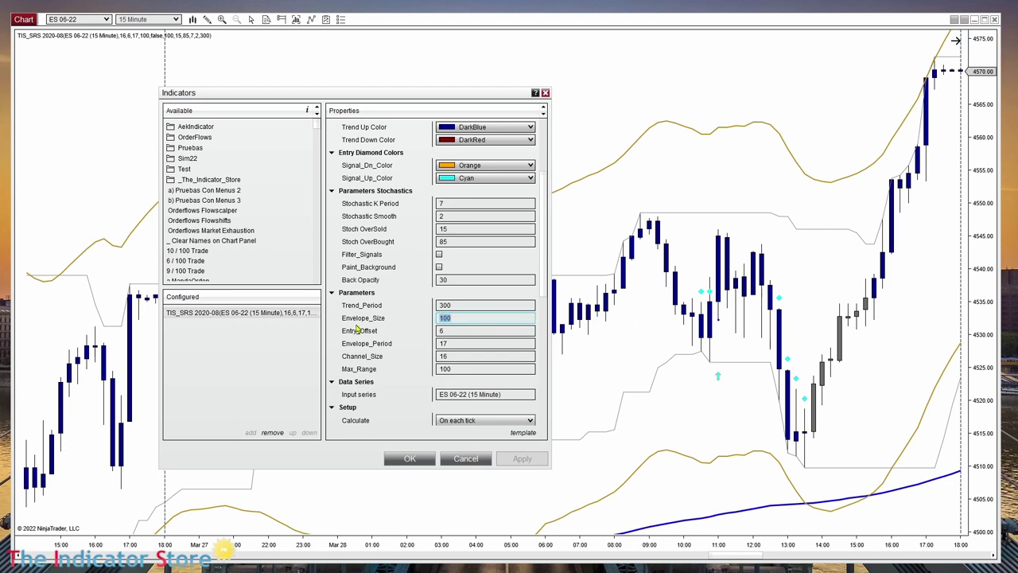
pyautogui.write('20')
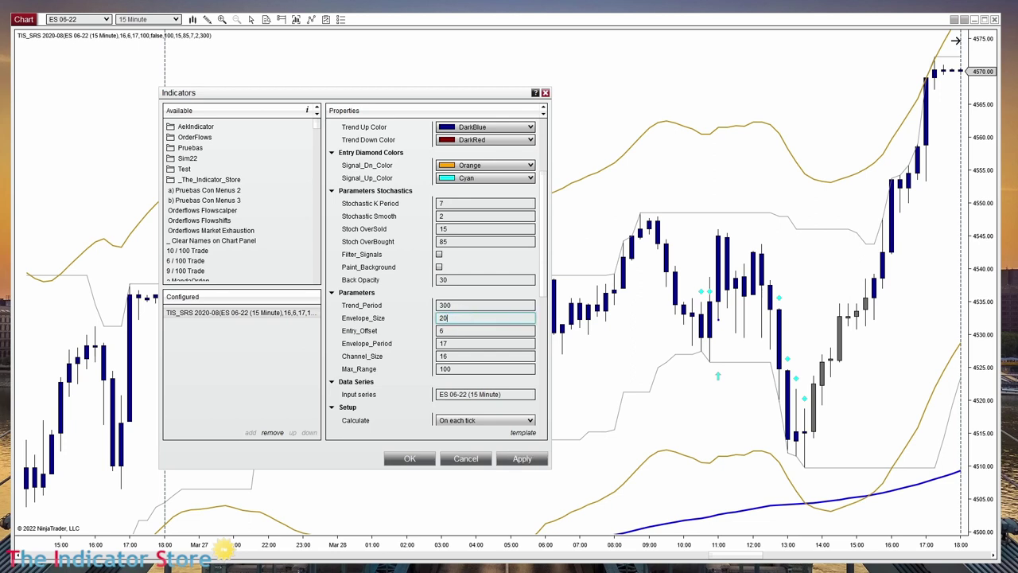
pyautogui.click(416, 460)
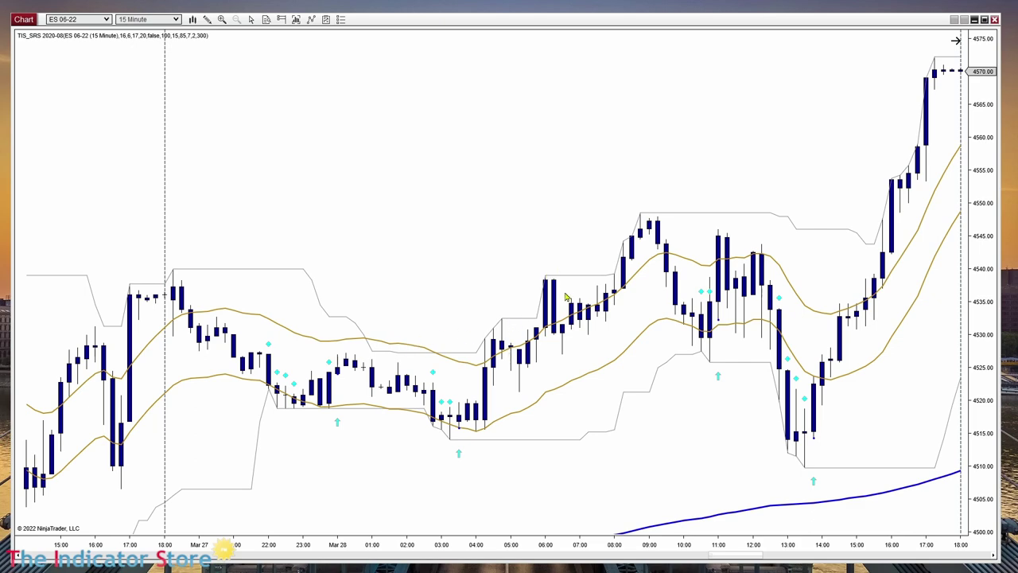
# - Draw a short arrow pointing at the cyan diamond near 12:45 and move it to the diamond near 13:30
pyautogui.moveTo(592, 544); pyautogui.dragTo(446, 541)
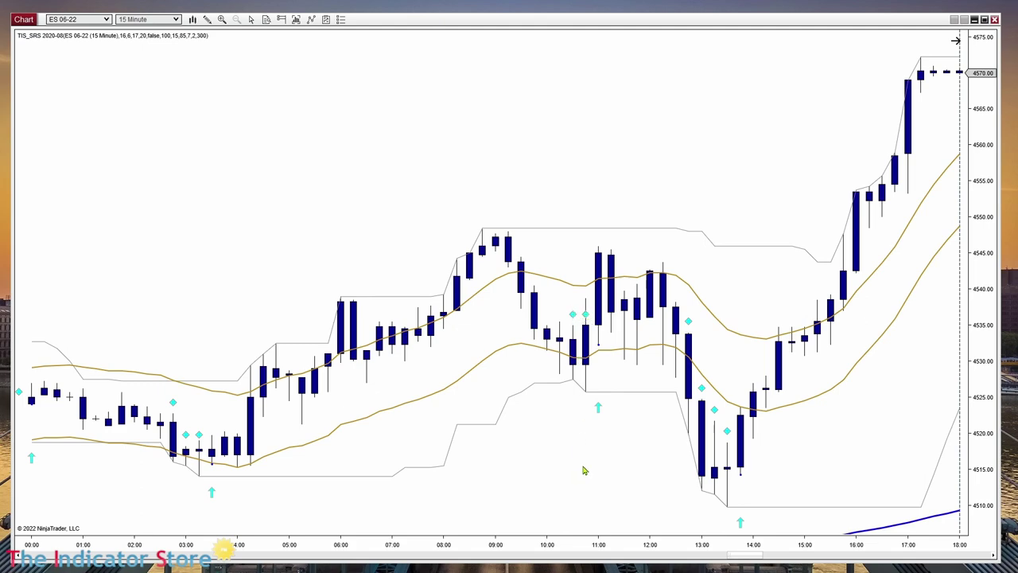
pyautogui.moveTo(628, 544); pyautogui.dragTo(459, 509)
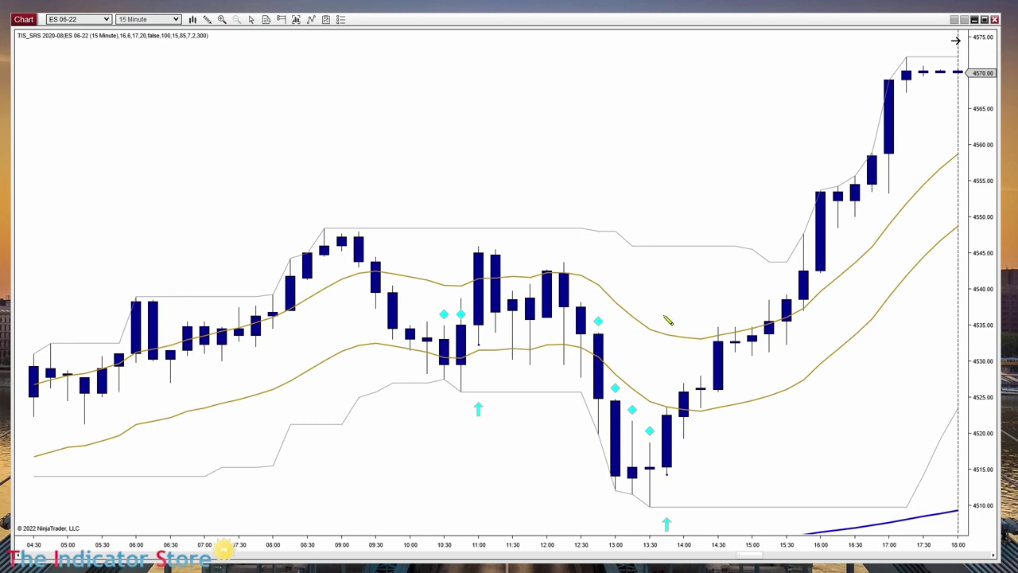
pyautogui.moveTo(668, 321); pyautogui.dragTo(603, 321)
pyautogui.click(603, 322)
pyautogui.moveTo(630, 326)
pyautogui.mouseDown()
pyautogui.moveTo(644, 399)
pyautogui.moveTo(669, 430)
pyautogui.moveTo(684, 430)
pyautogui.mouseUp()
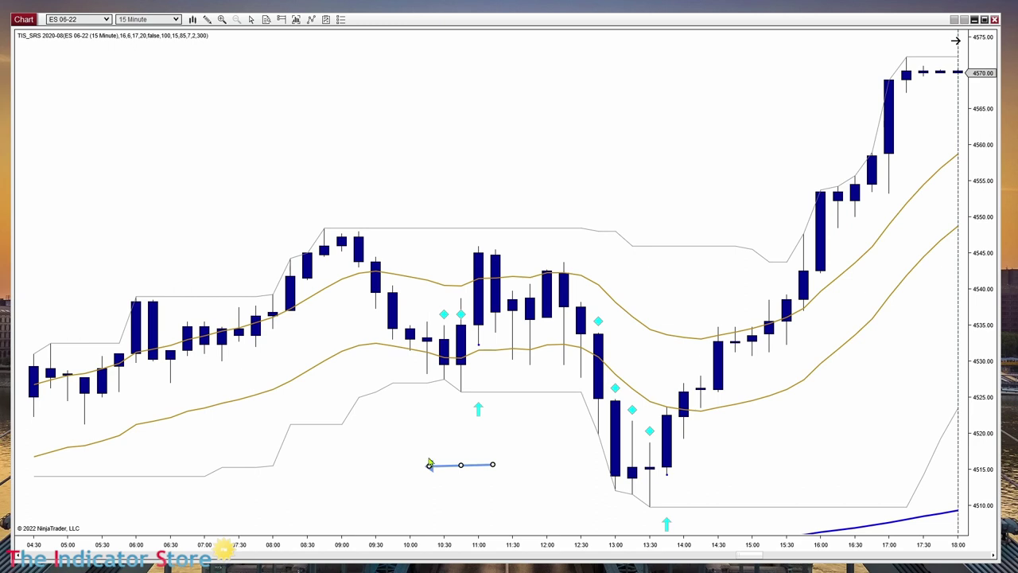
# - Reposition the arrow so it points at the lower grey channel line near 09:00
pyautogui.click(316, 426)
pyautogui.click(355, 472)
pyautogui.click(398, 474)
pyautogui.click(338, 428)
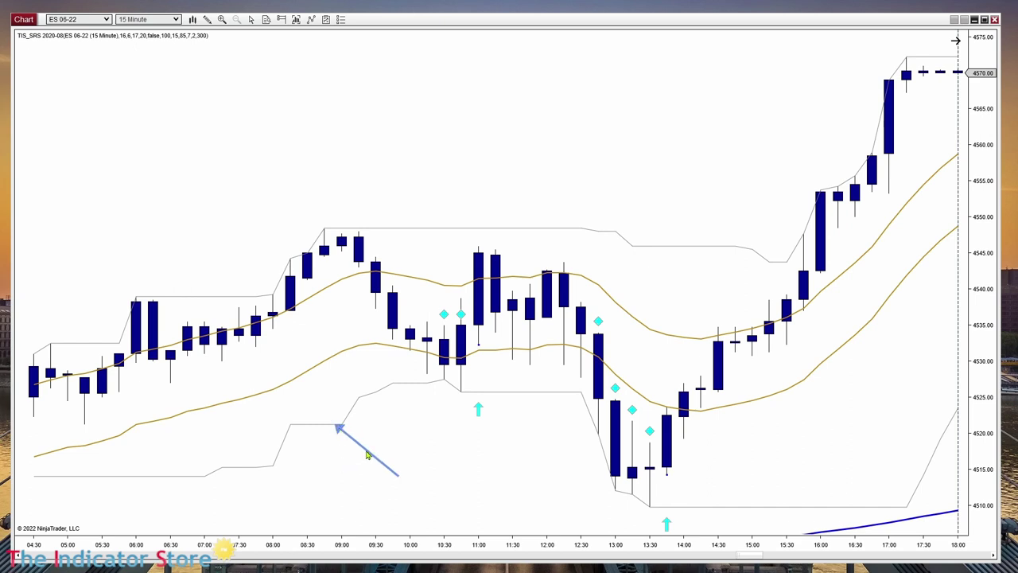
# - Reopen the TIS_SRS indicator's properties from the channel line, set Channel_Size to 32 and apply it with the chart kept in view
pyautogui.click(314, 427)
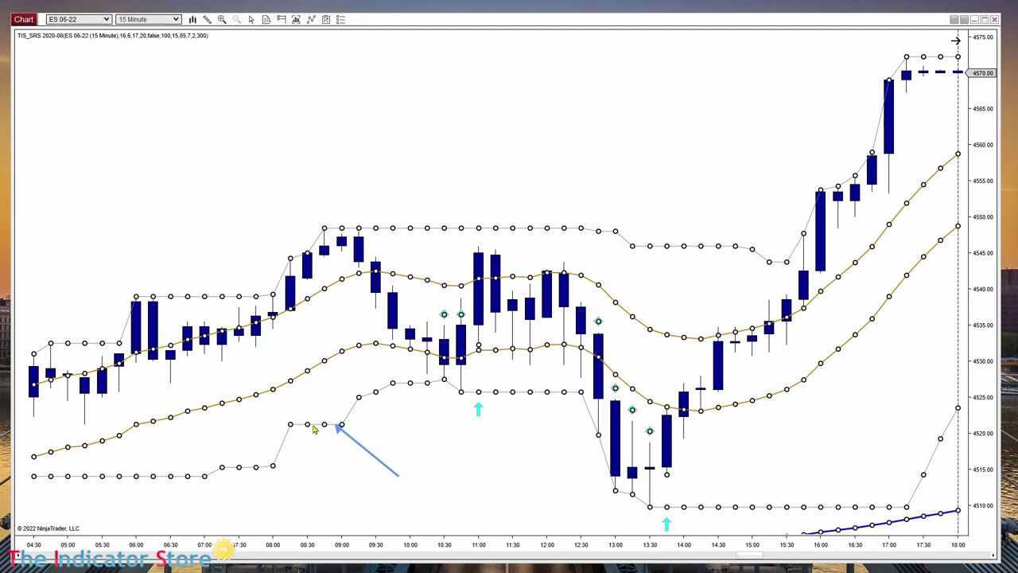
pyautogui.doubleClick(314, 427)
pyautogui.scroll(-6, 740, 255)
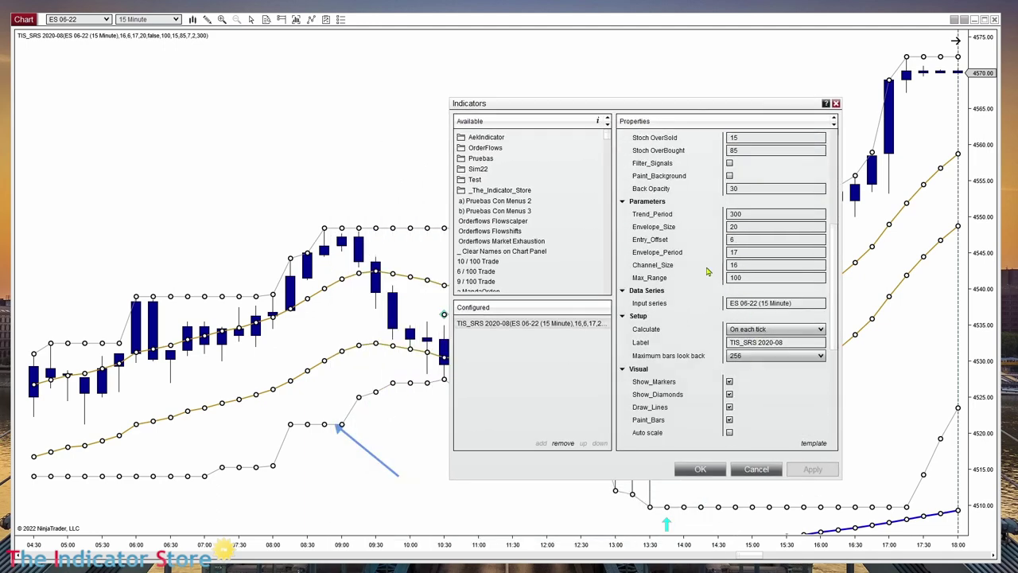
pyautogui.doubleClick(760, 266)
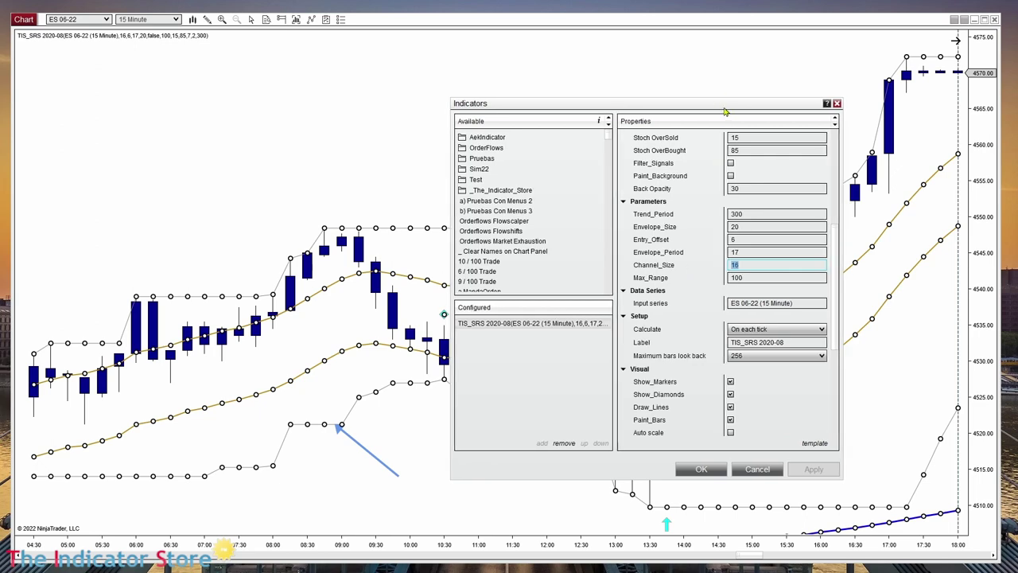
pyautogui.moveTo(723, 112); pyautogui.dragTo(832, 77)
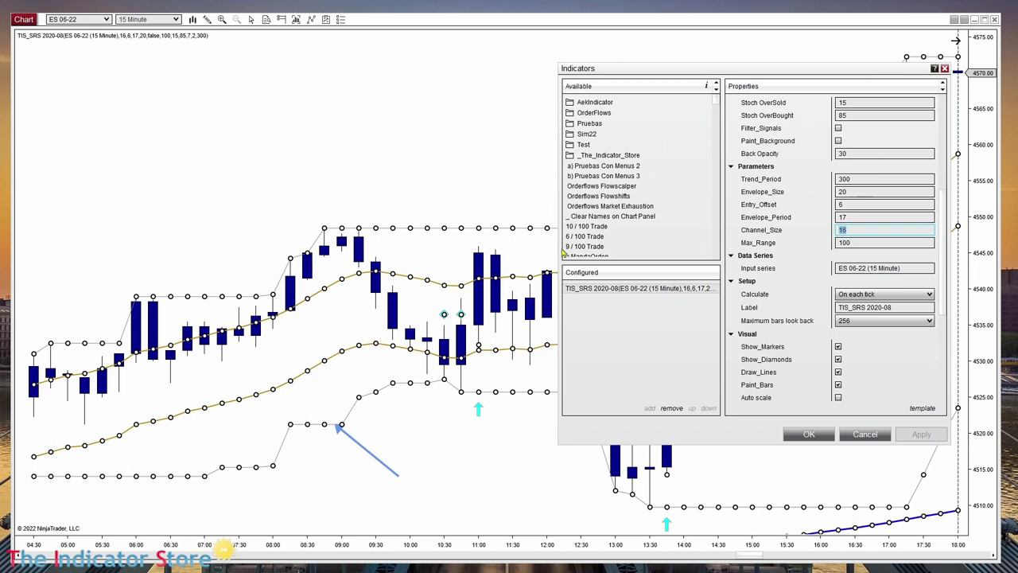
pyautogui.moveTo(560, 253); pyautogui.dragTo(705, 253)
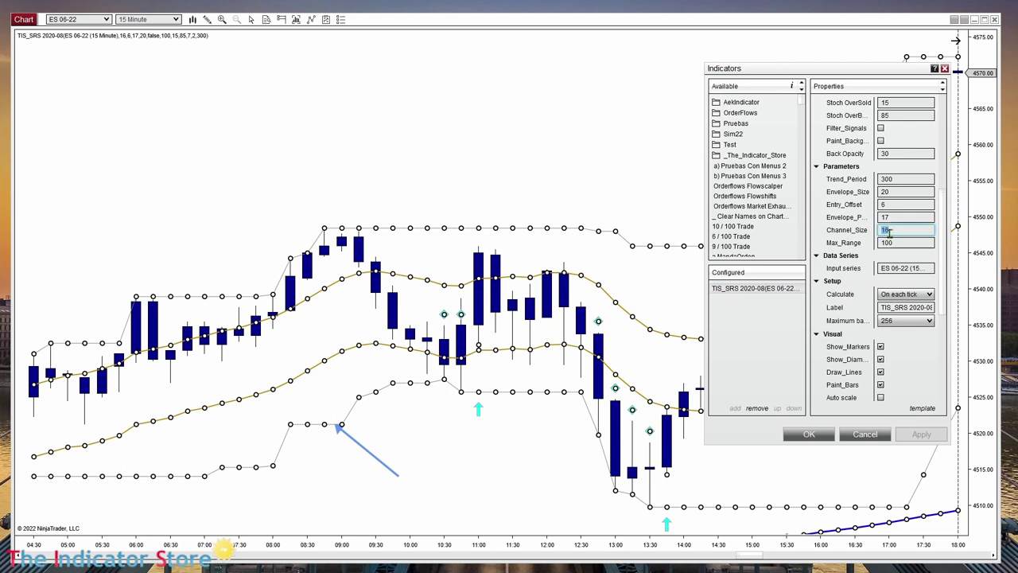
pyautogui.write('32')
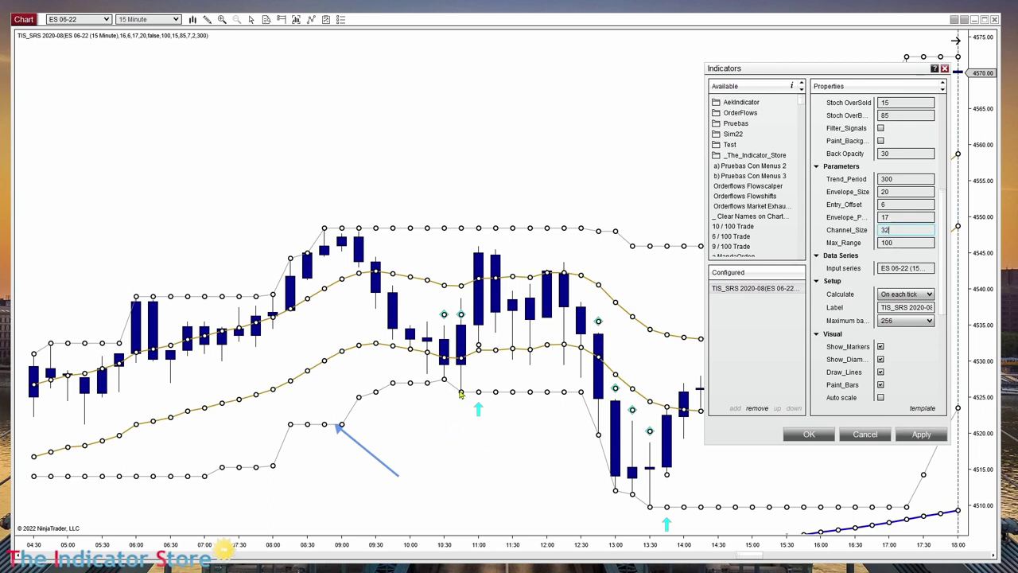
pyautogui.click(921, 434)
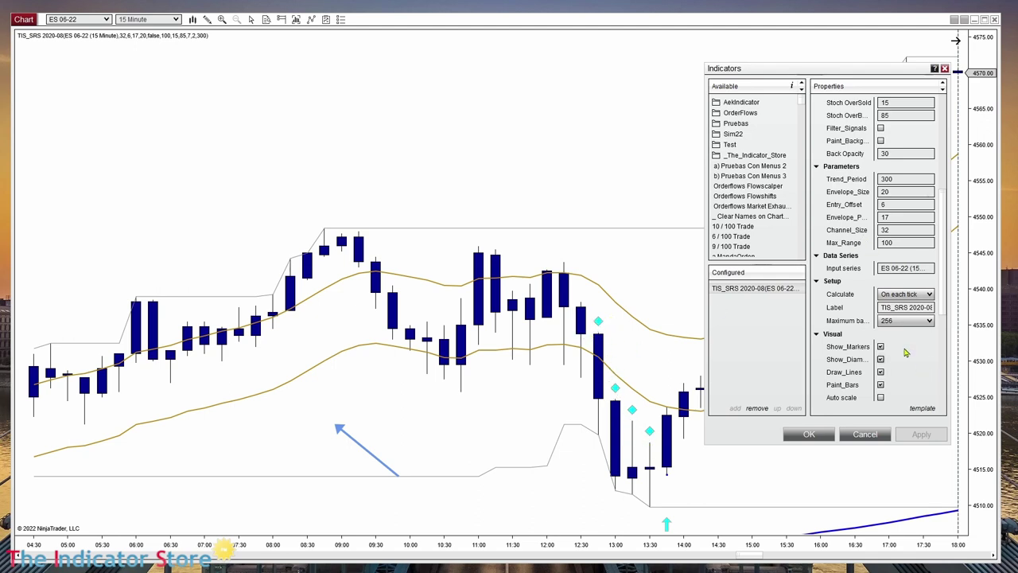
# - Set the TIS_SRS indicator's Channel_Size to 4 and apply it to the chart
pyautogui.doubleClick(896, 229)
pyautogui.write('4')
pyautogui.click(923, 435)
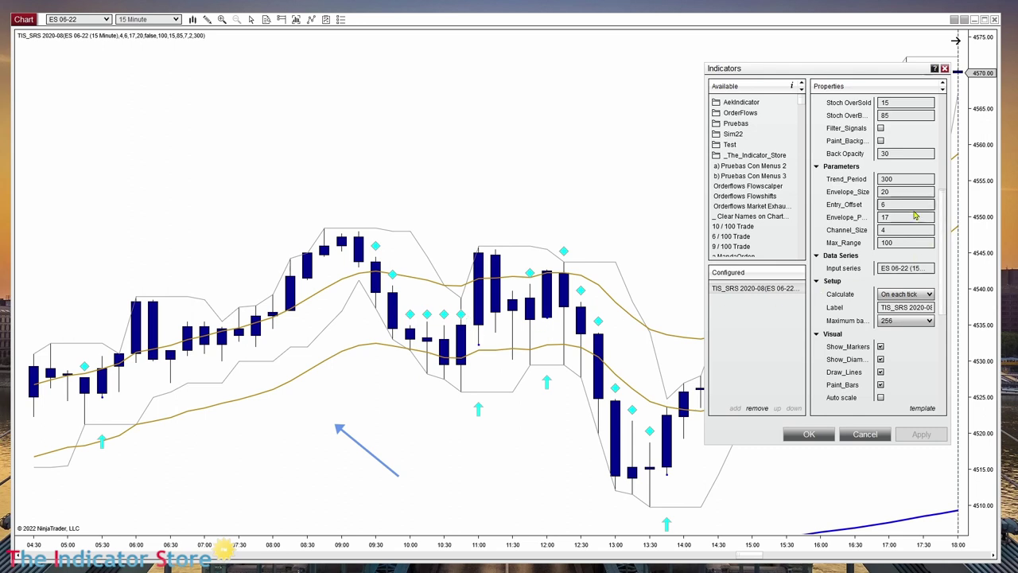
# - Set the indicator's Channel_Size to 16 and accept the settings
pyautogui.doubleClick(891, 230)
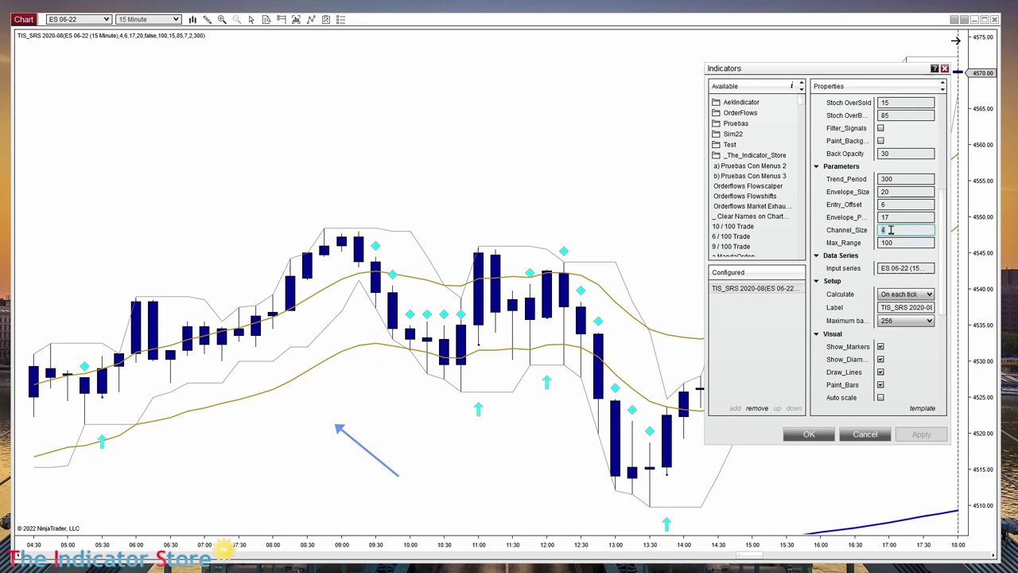
pyautogui.write('16')
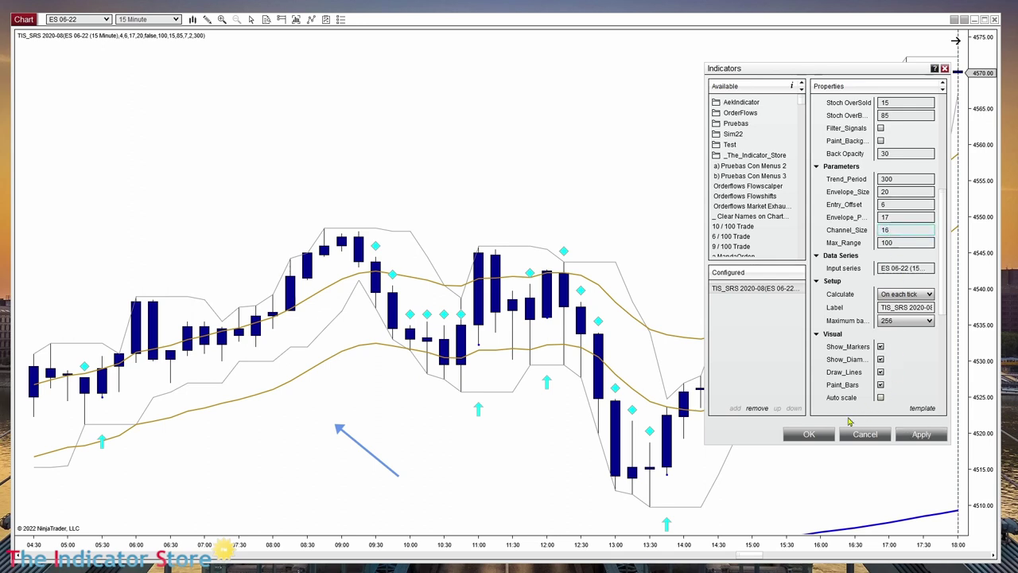
pyautogui.click(809, 438)
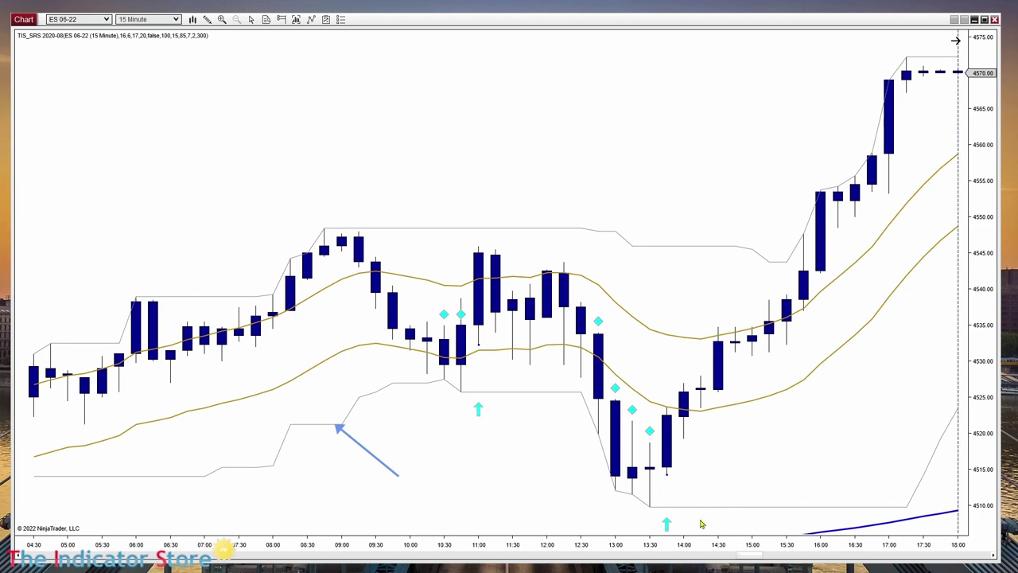
# - Mark the price band between about 4519 and 4520 beside the 13:30 diamond with a horizontal region highlight and delete it
pyautogui.moveTo(710, 482); pyautogui.dragTo(691, 364)
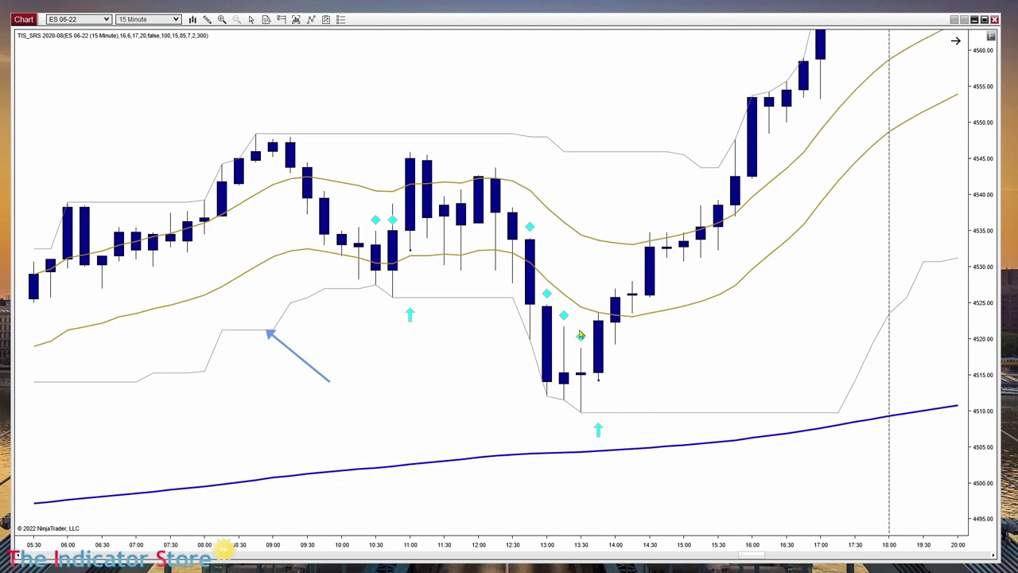
pyautogui.click(672, 347)
pyautogui.click(624, 362)
pyautogui.moveTo(623, 365); pyautogui.dragTo(620, 342)
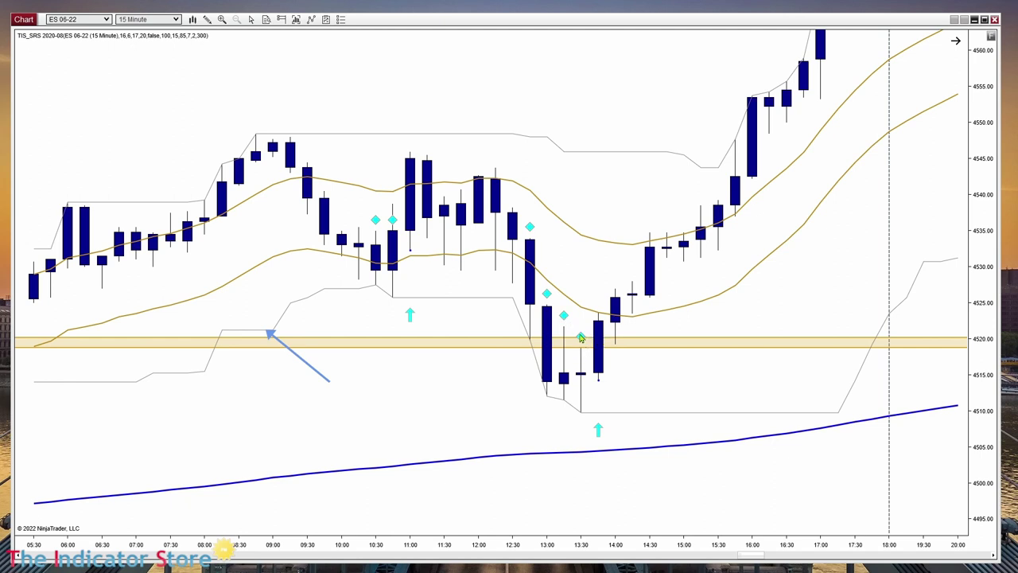
pyautogui.click(632, 345)
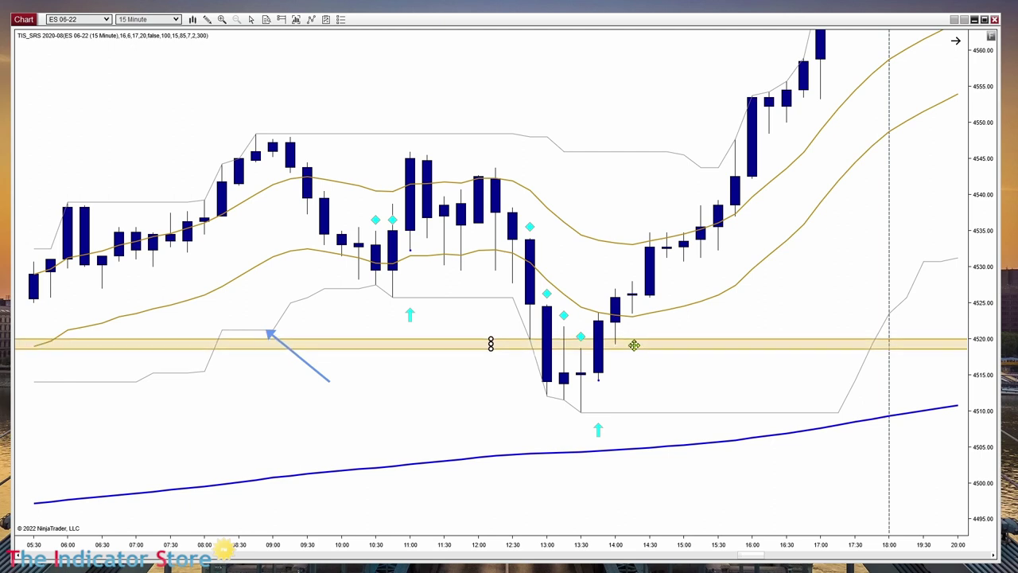
pyautogui.press('Delete')
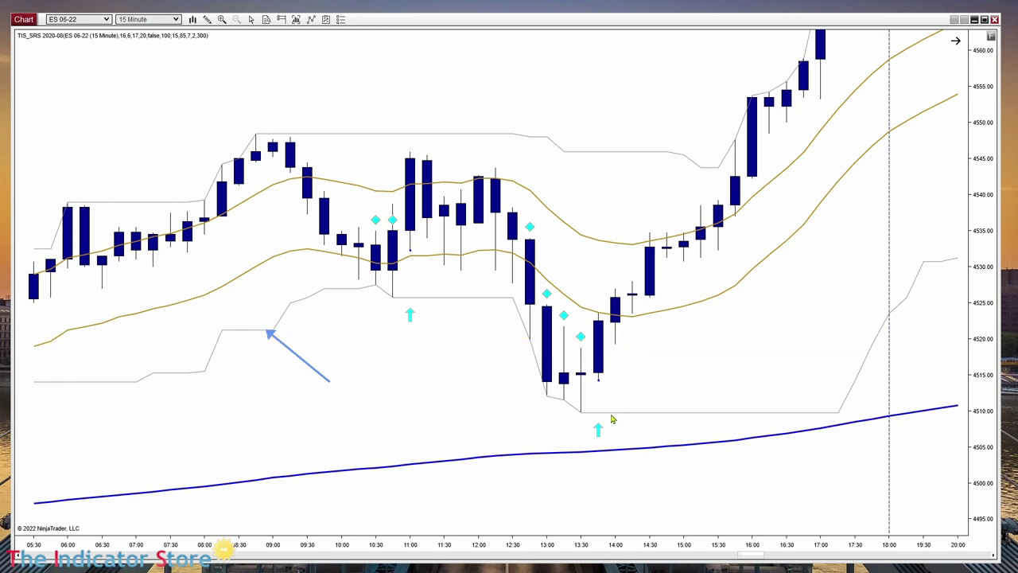
# - Reopen the TIS_SRS indicator's properties, set Entry_Offset to 20 and apply it with the 13:30 signals in view
pyautogui.rightClick(632, 387)
pyautogui.click(526, 97)
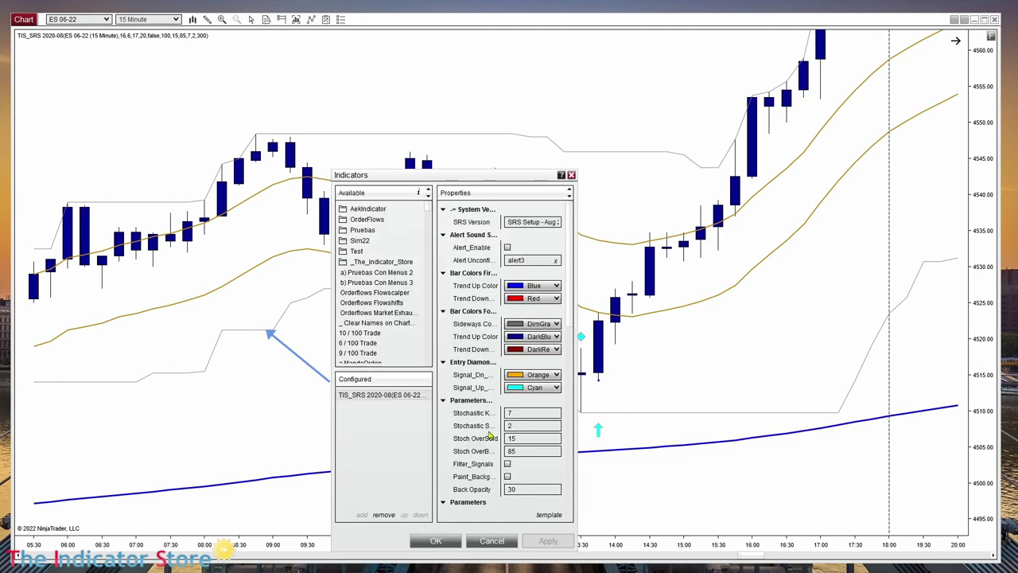
pyautogui.scroll(-7, 491, 437)
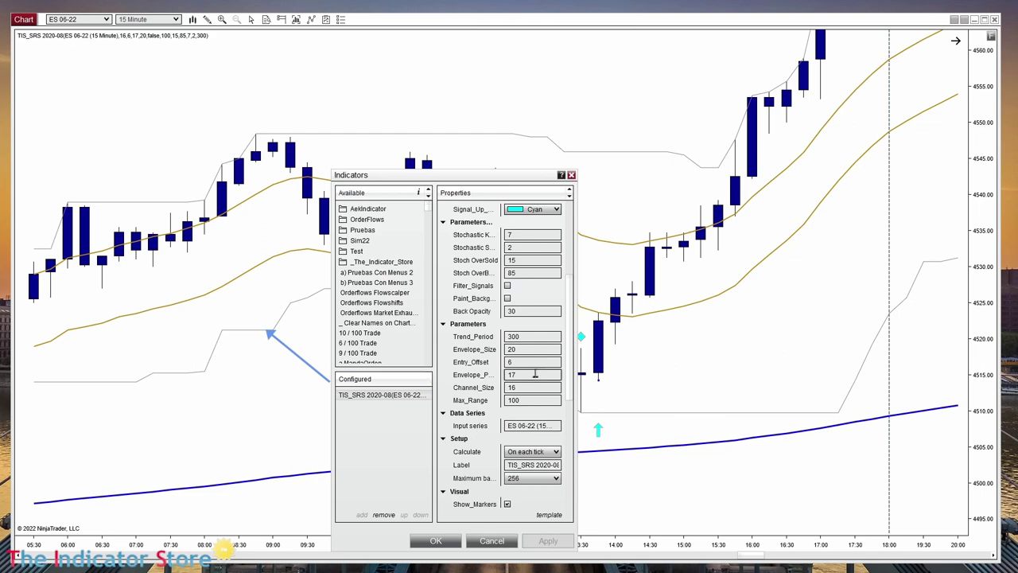
pyautogui.doubleClick(513, 362)
pyautogui.moveTo(513, 183); pyautogui.dragTo(331, 131)
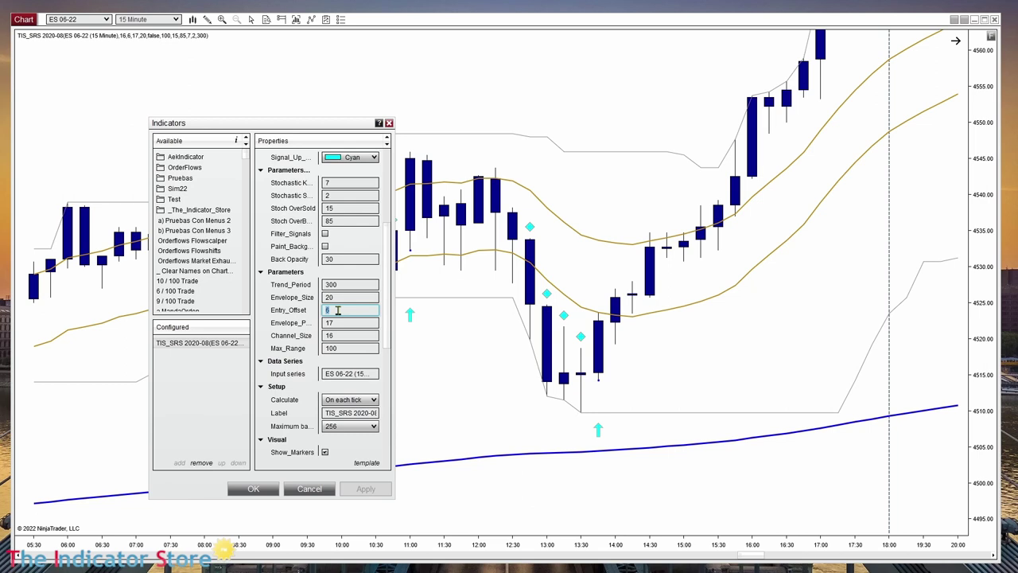
pyautogui.write('20')
pyautogui.click(366, 489)
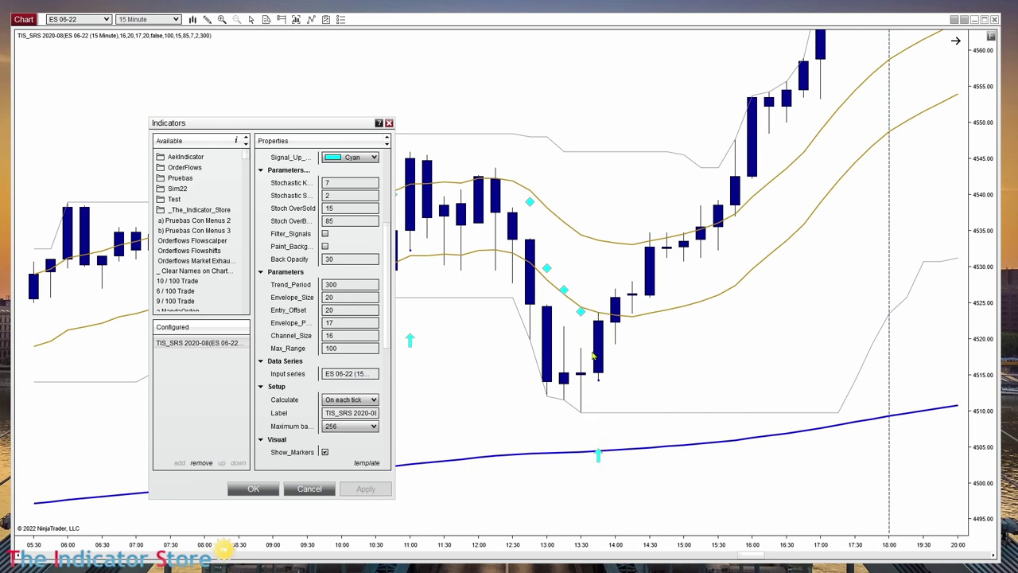
# - Set Channel_Size to 15 and Entry_Offset to 1, and apply both values
pyautogui.click(350, 335)
pyautogui.write('15')
pyautogui.click(338, 311)
pyautogui.write('1')
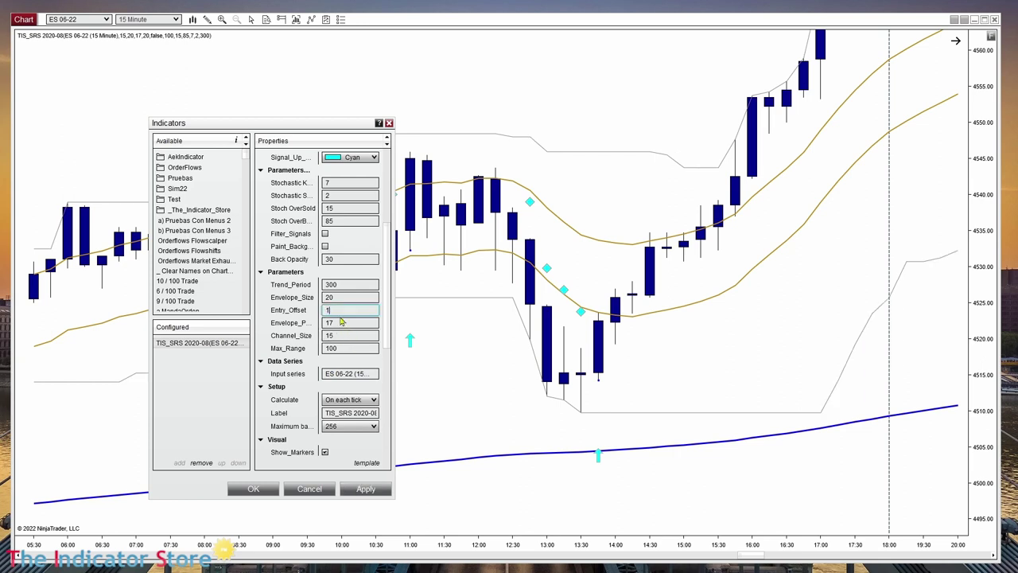
pyautogui.click(363, 489)
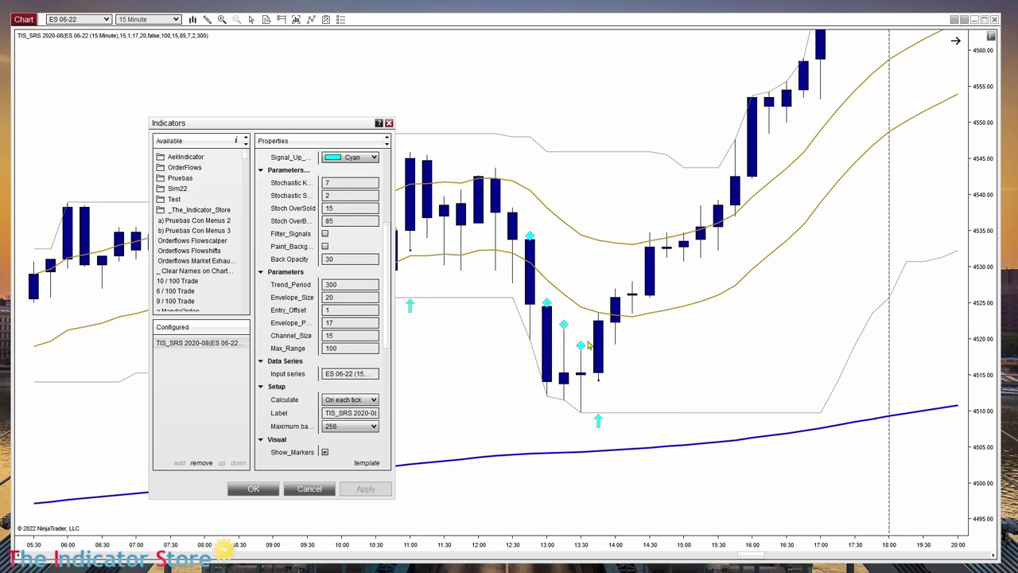
# - Set the indicator's Entry_Offset to 5 and apply it
pyautogui.doubleClick(341, 310)
pyautogui.write('5')
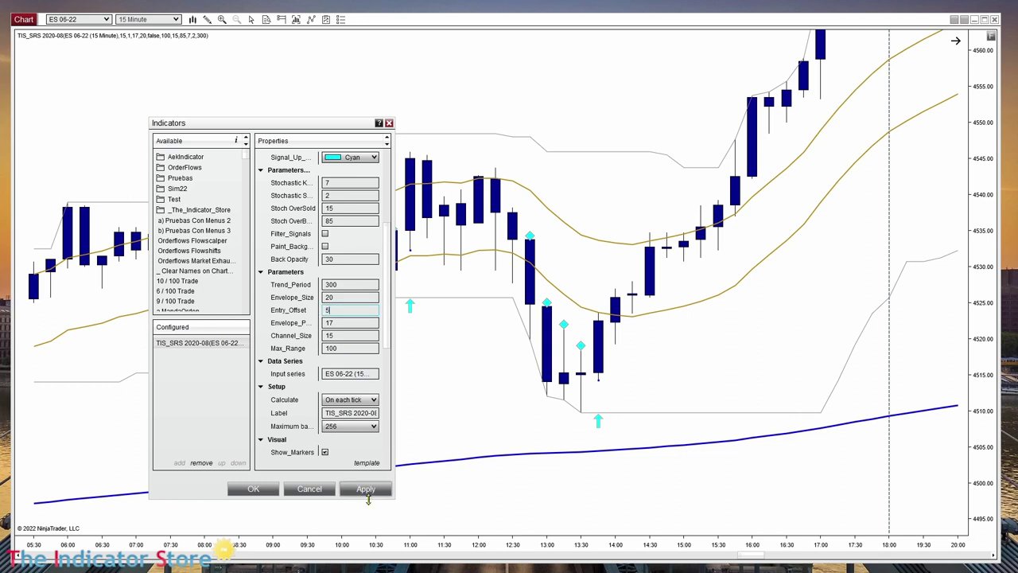
pyautogui.click(365, 488)
# - Review the Trend_Period, Envelope_Size, Envelope_Period, Channel_Size and Entry_Offset parameters against the lines and signals on the chart
pyautogui.doubleClick(343, 286)
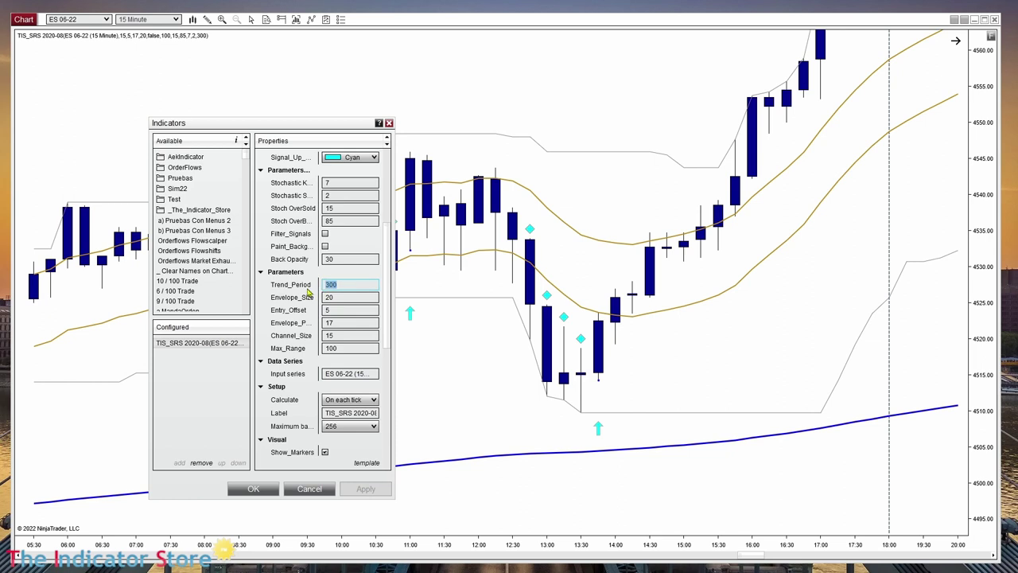
pyautogui.doubleClick(344, 298)
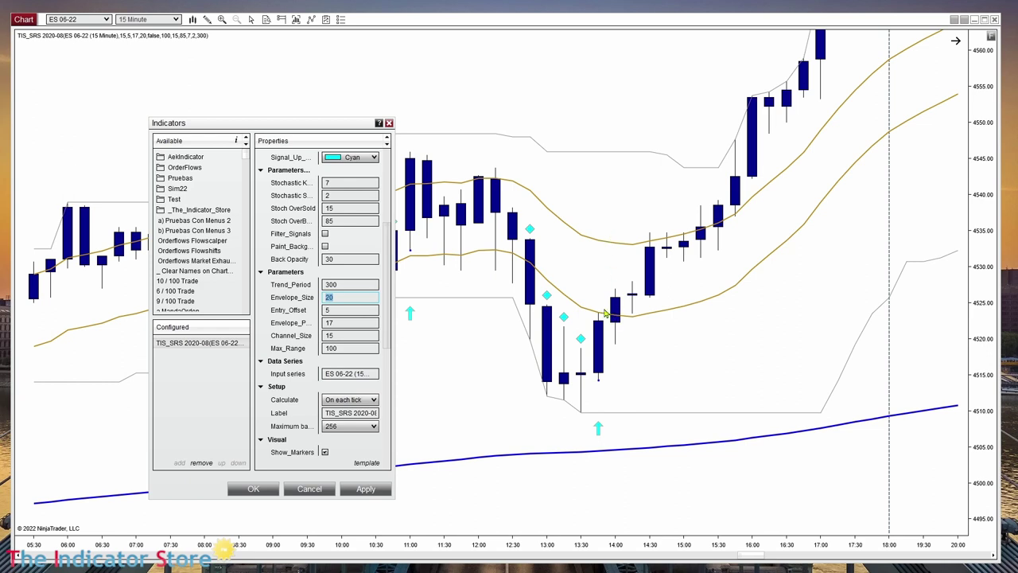
pyautogui.click(338, 325)
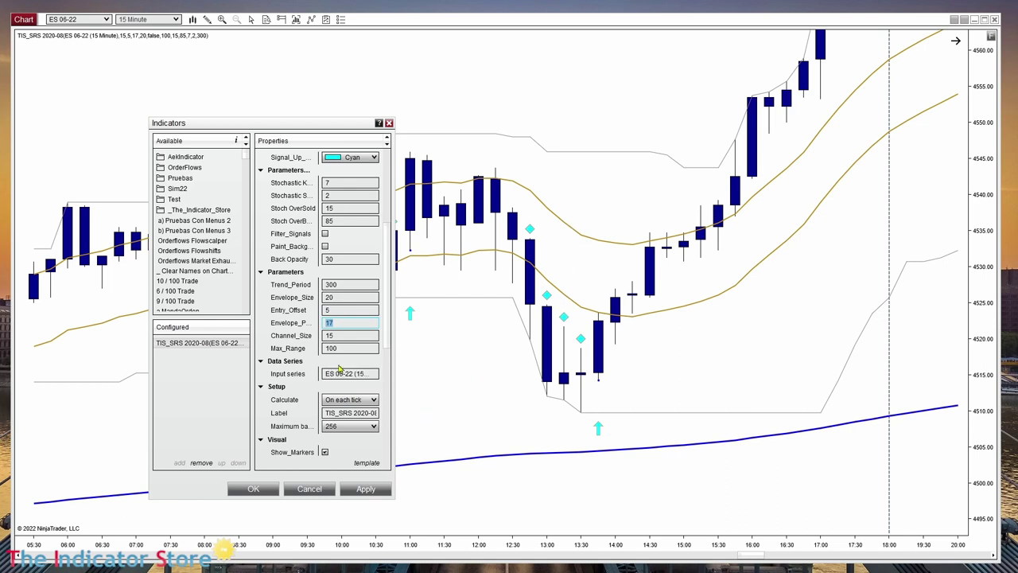
pyautogui.click(341, 336)
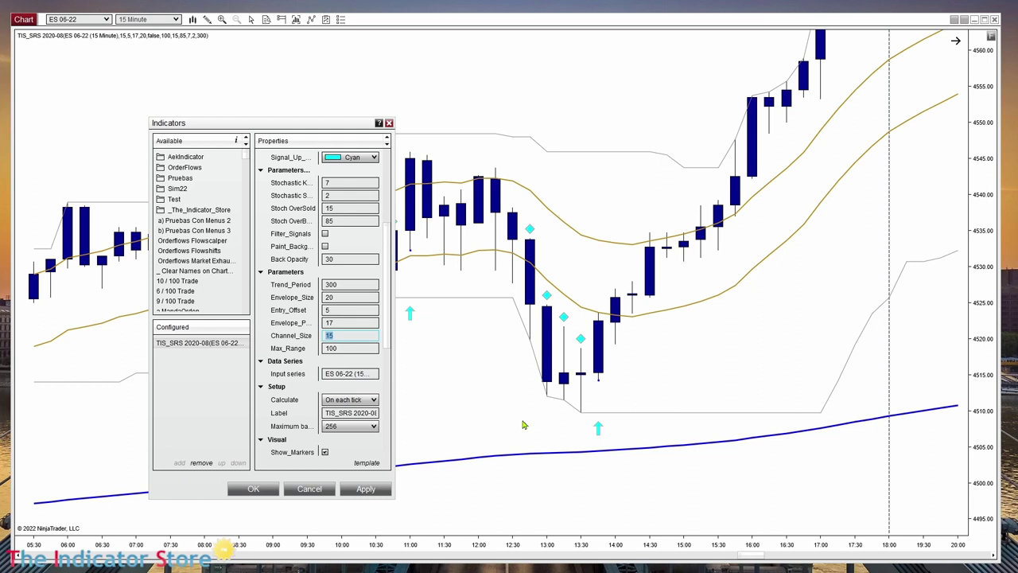
pyautogui.click(340, 298)
pyautogui.click(340, 298)
pyautogui.moveTo(340, 298); pyautogui.dragTo(319, 305)
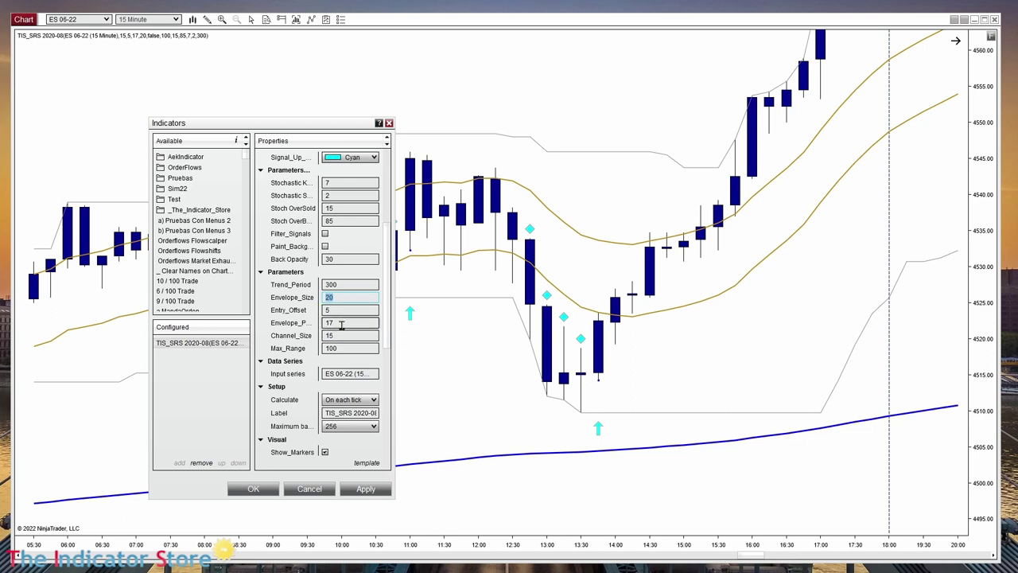
pyautogui.click(341, 322)
pyautogui.moveTo(342, 322); pyautogui.dragTo(309, 330)
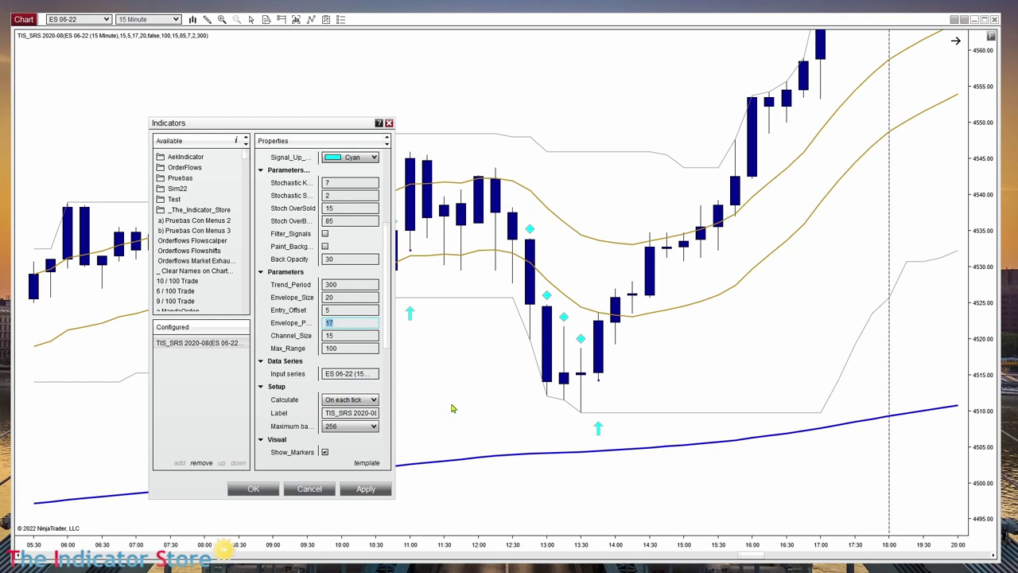
pyautogui.click(350, 336)
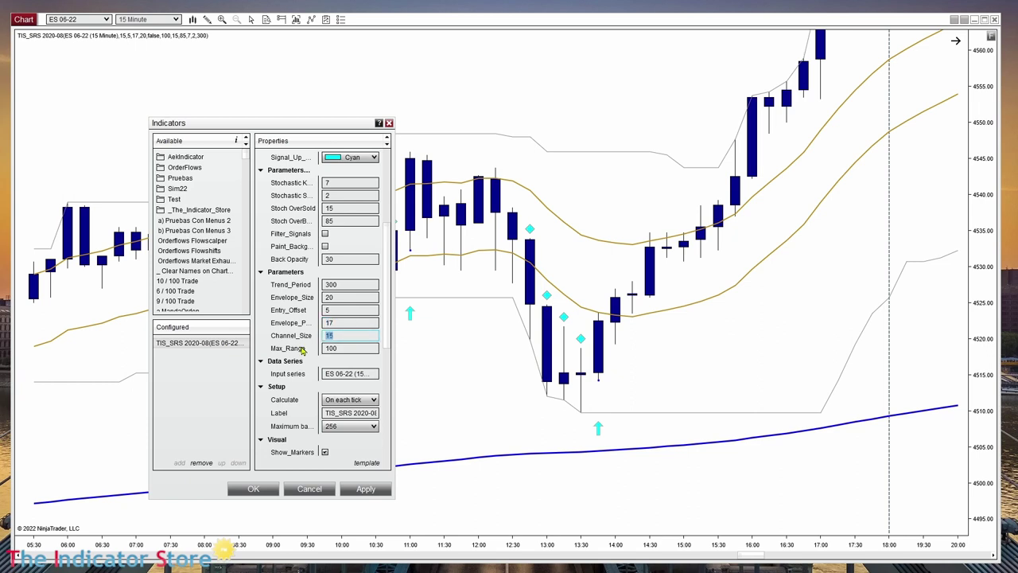
pyautogui.click(335, 335)
pyautogui.click(345, 297)
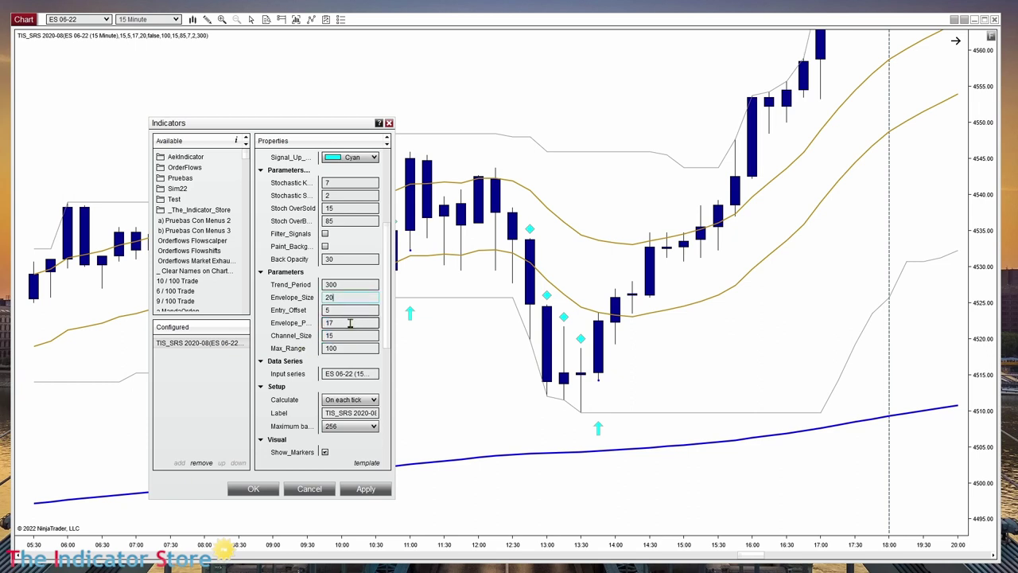
pyautogui.click(344, 310)
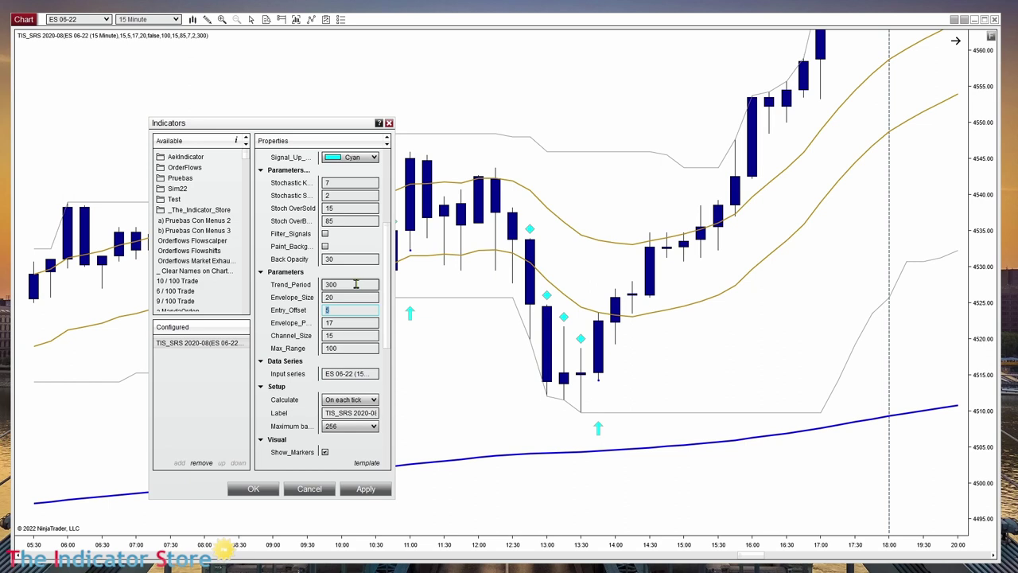
# - Enable Filter_Signals and background painting in the indicator's stochastic parameters and apply them
pyautogui.scroll(2, 327, 312)
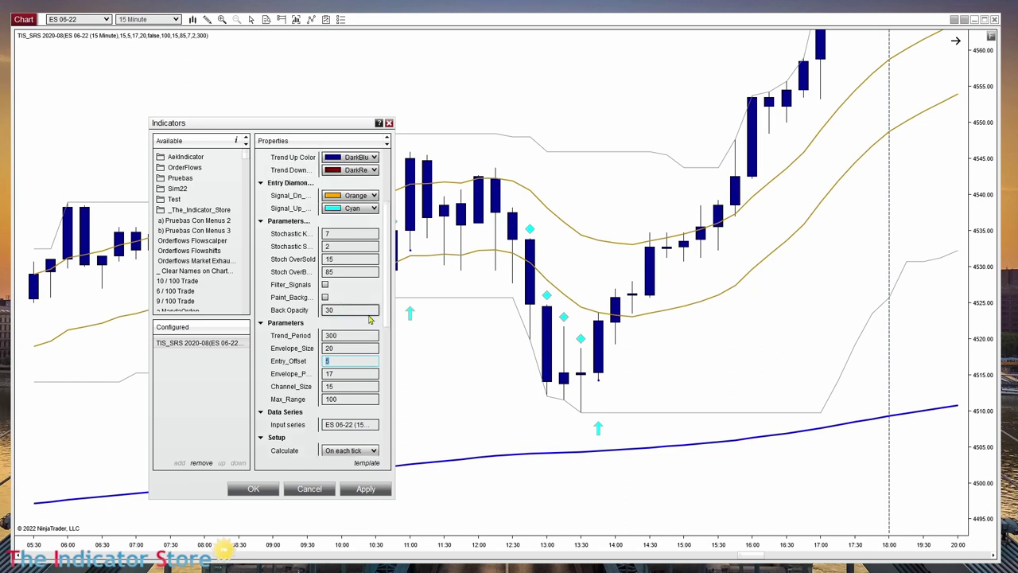
pyautogui.click(260, 223)
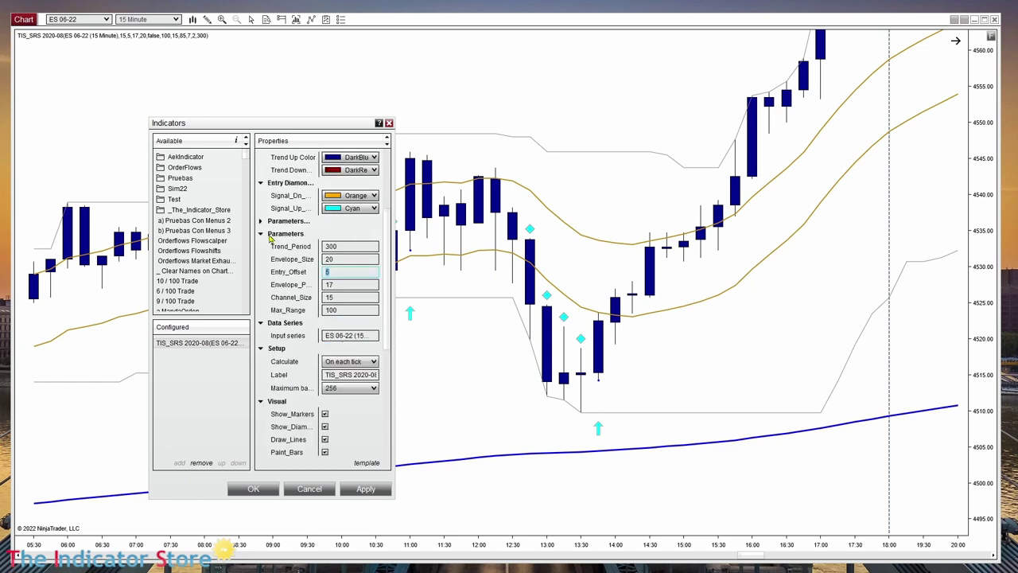
pyautogui.click(260, 223)
pyautogui.click(260, 222)
pyautogui.click(260, 222)
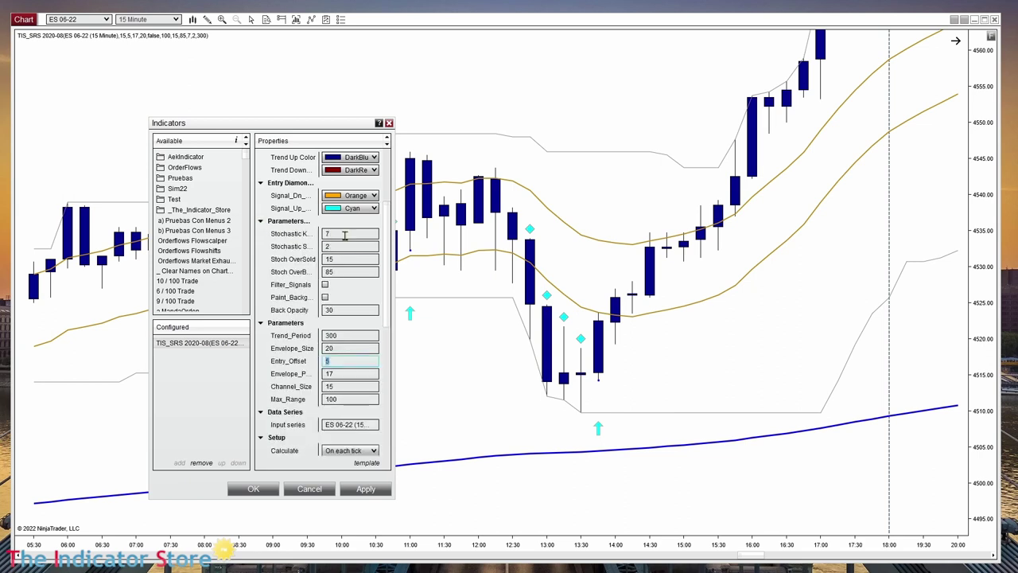
pyautogui.click(325, 290)
pyautogui.click(326, 286)
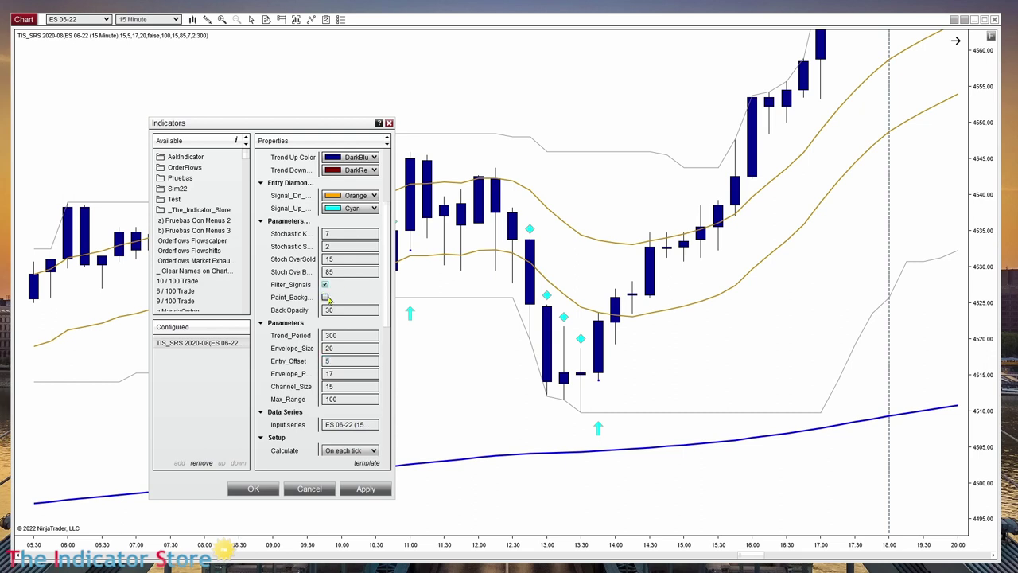
pyautogui.click(365, 489)
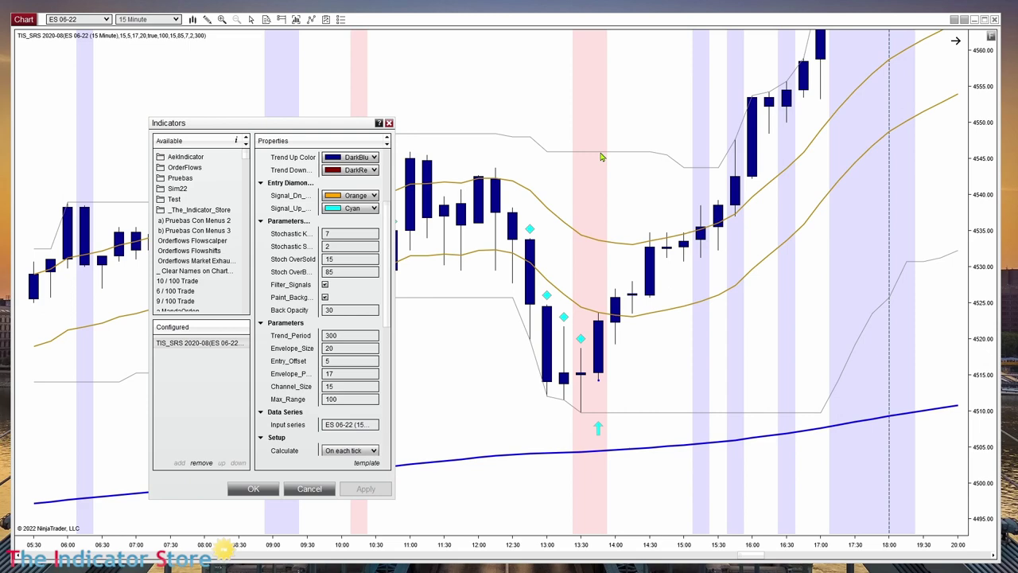
# - Turn off Filter_Signals and apply the change with the 10:00 to 14:00 signals in view
pyautogui.moveTo(337, 125); pyautogui.dragTo(207, 141)
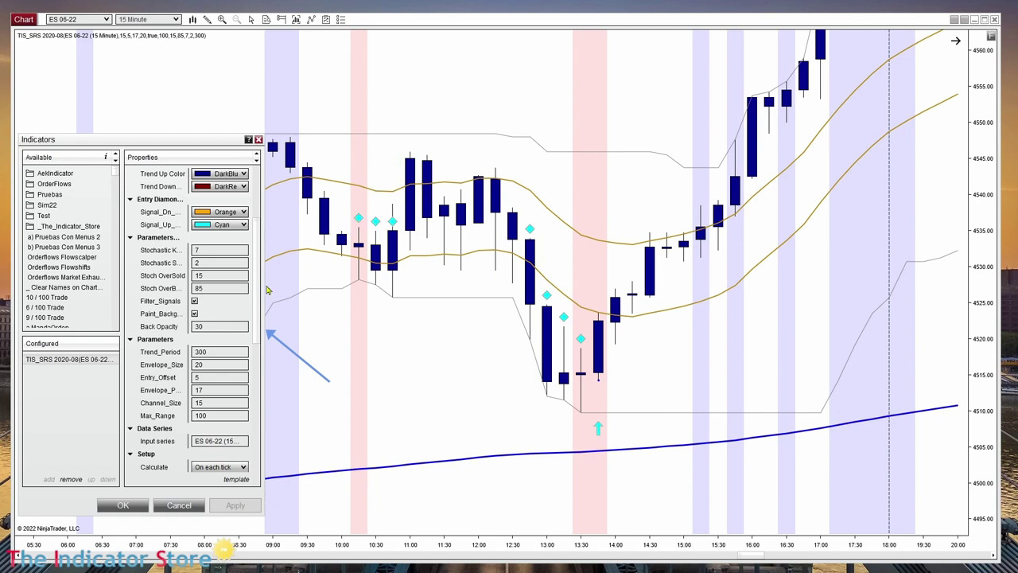
pyautogui.click(195, 302)
pyautogui.click(236, 505)
# - Turn Filter_Signals back on, keep background painting enabled and apply the settings
pyautogui.click(195, 313)
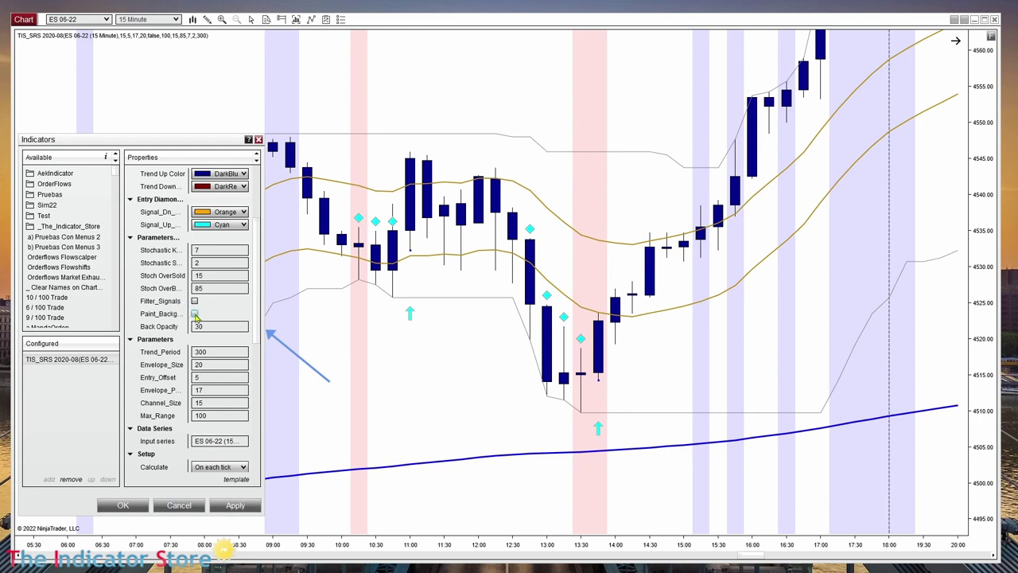
pyautogui.click(194, 314)
pyautogui.click(195, 302)
pyautogui.click(233, 505)
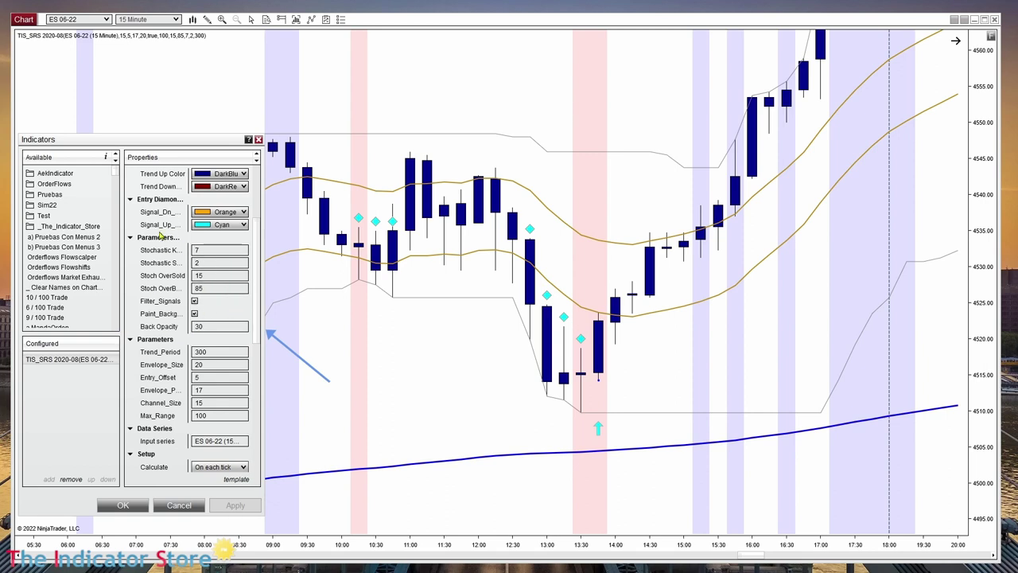
# - Review the Stoch OverSold and overbought levels, collapse the stochastic parameters and accept the indicator settings
pyautogui.click(205, 289)
pyautogui.doubleClick(197, 275)
pyautogui.doubleClick(210, 288)
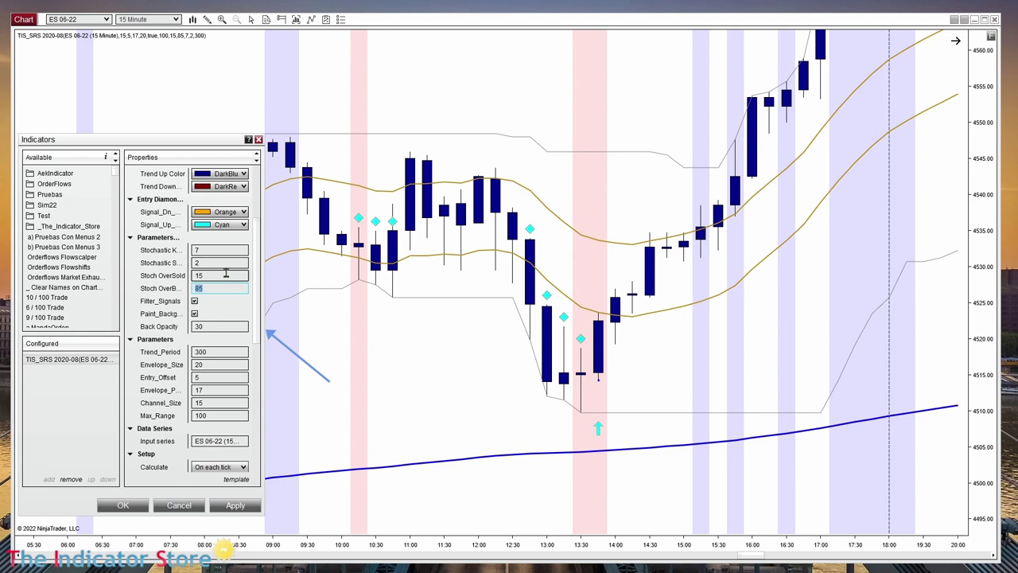
pyautogui.click(130, 237)
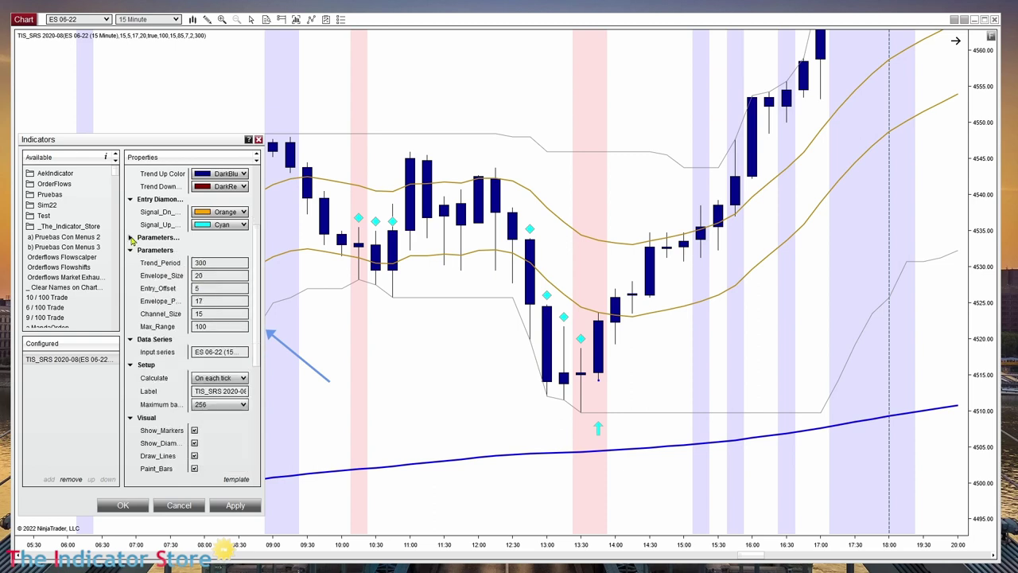
pyautogui.click(124, 505)
# - Compress the time axis, reopen the SRS indicator settings in a wider dialog, review the Max_Range parameter and accept them
pyautogui.moveTo(665, 549); pyautogui.dragTo(513, 517)
pyautogui.rightClick(380, 81)
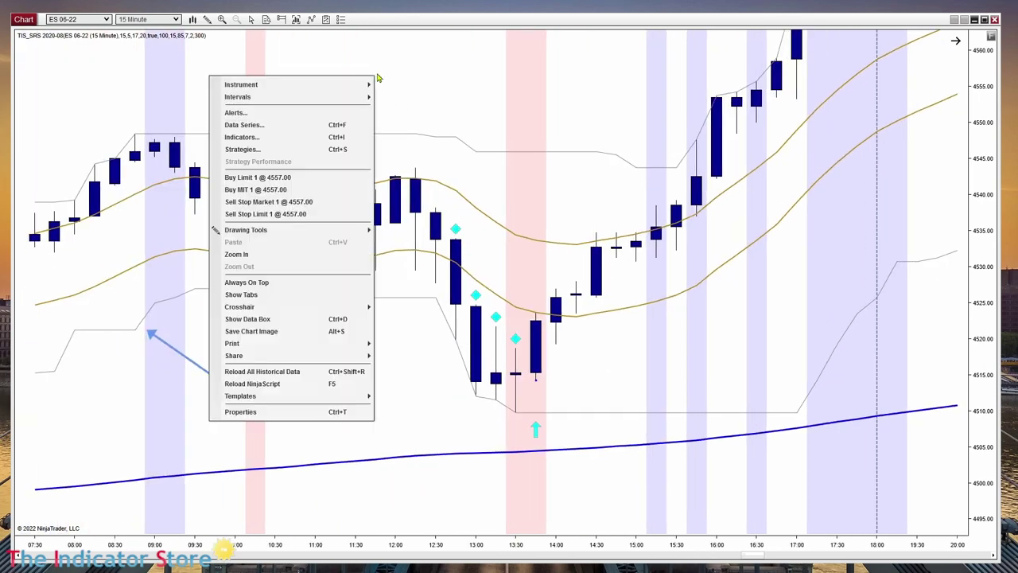
pyautogui.click(274, 143)
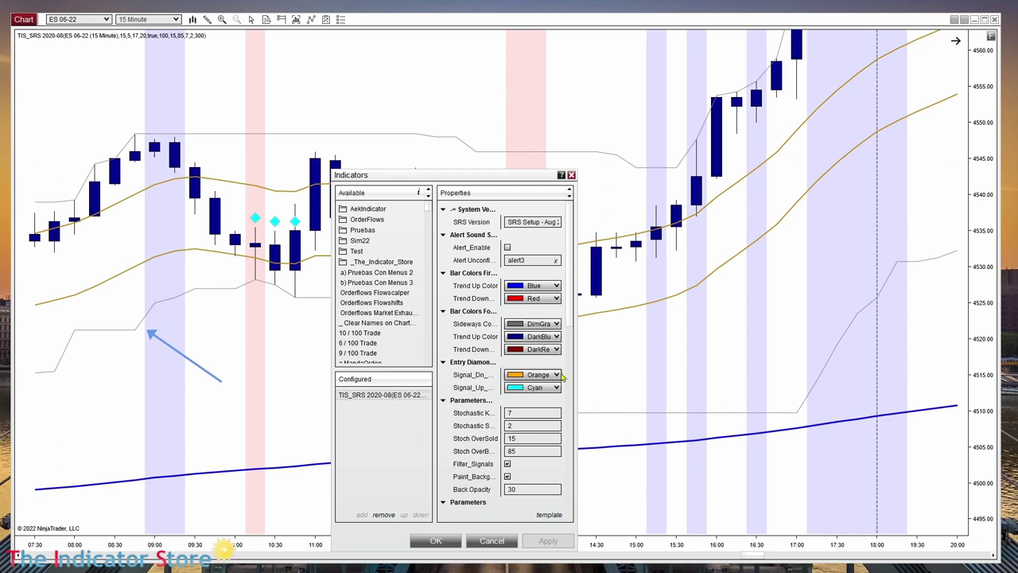
pyautogui.moveTo(575, 373); pyautogui.dragTo(737, 366)
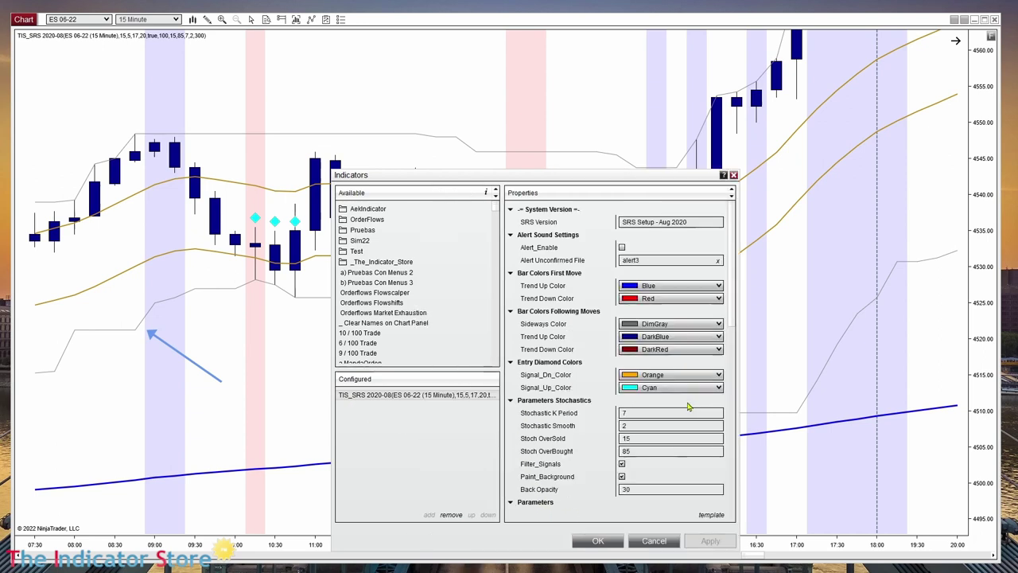
pyautogui.scroll(-3, 601, 398)
pyautogui.scroll(-3, 601, 405)
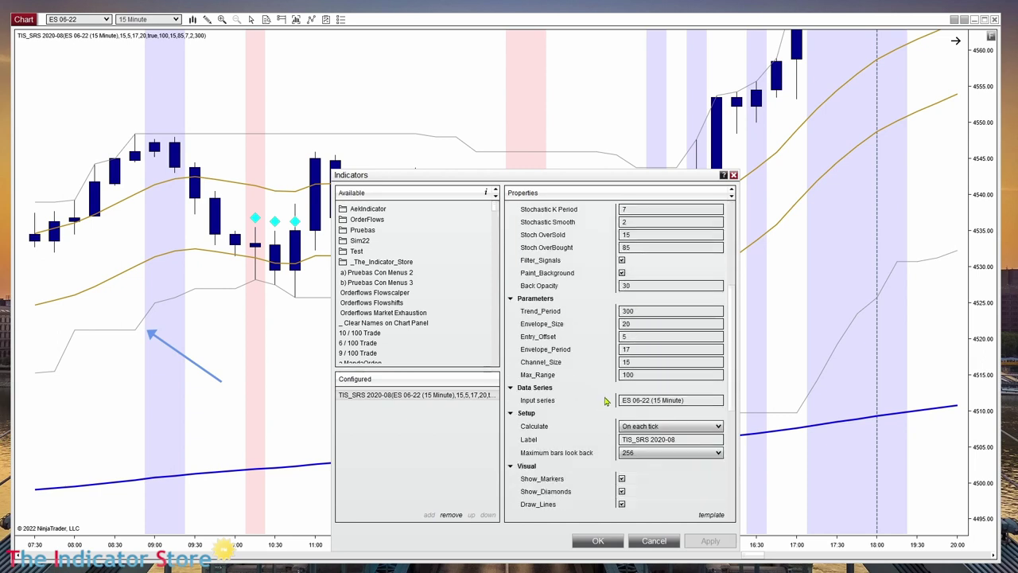
pyautogui.click(641, 374)
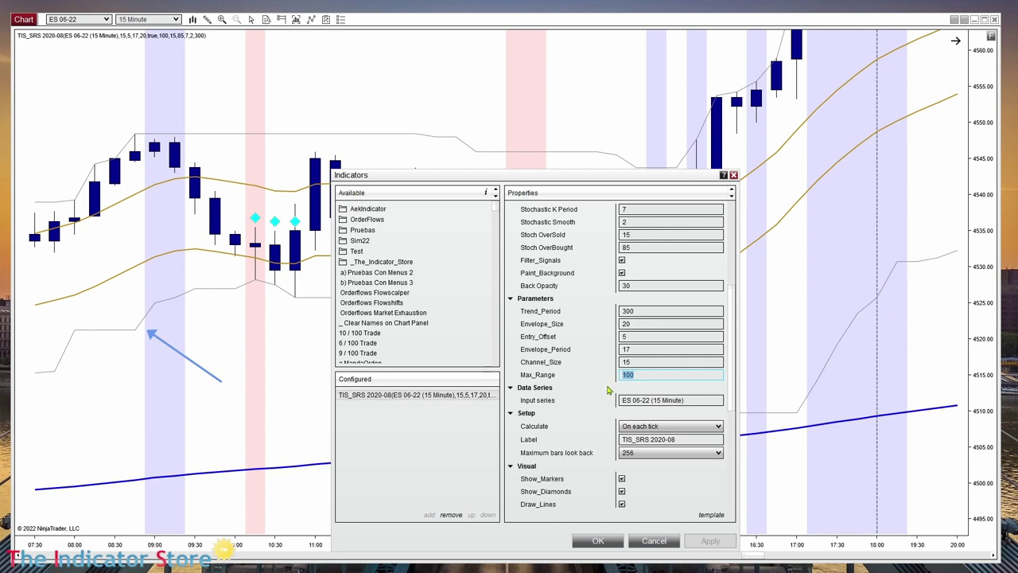
pyautogui.click(603, 546)
pyautogui.click(605, 544)
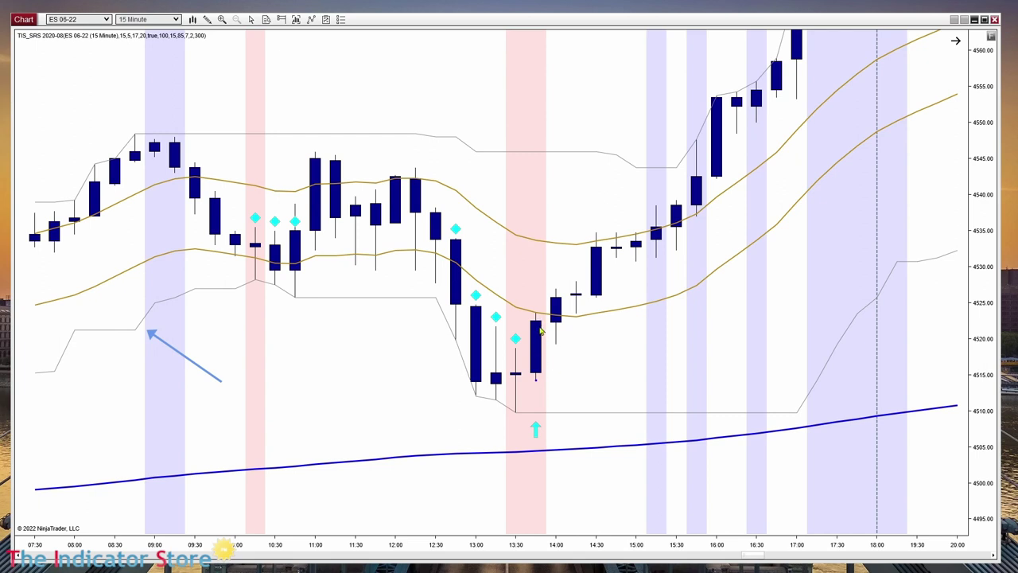
# - Add the Range indicator to the ES 06-22 chart in a new panel with its default settings
pyautogui.rightClick(457, 101)
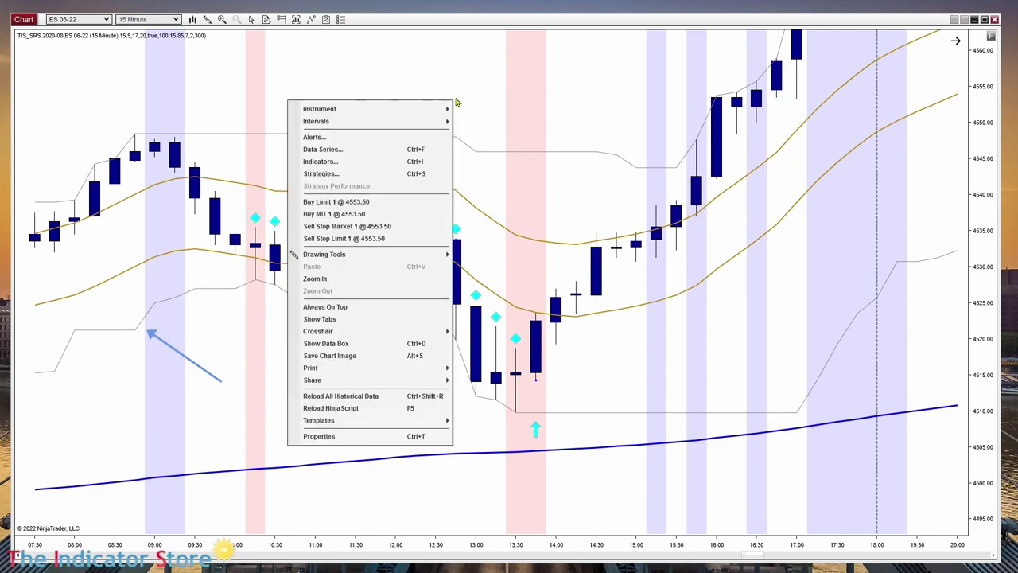
pyautogui.click(348, 164)
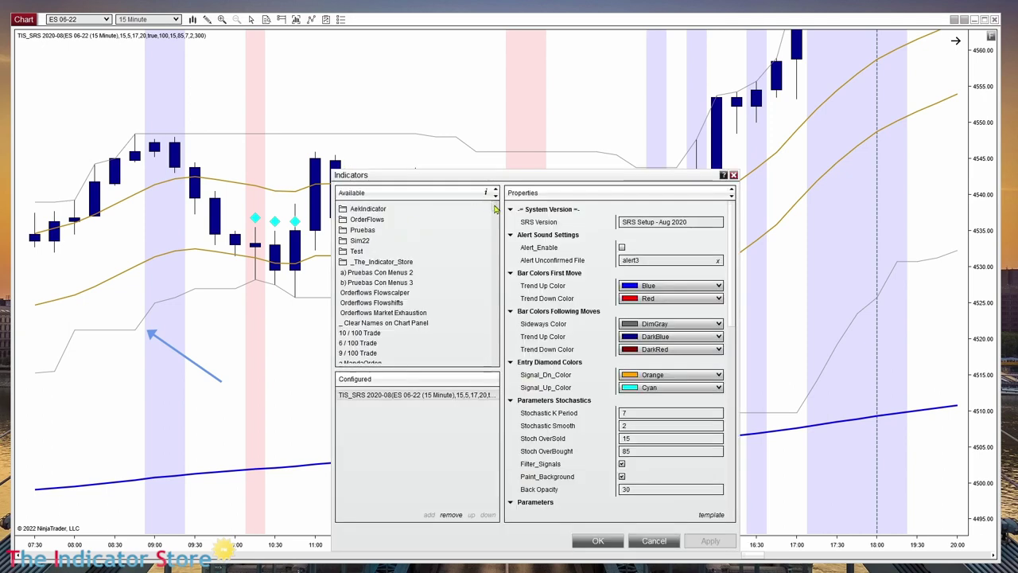
pyautogui.scroll(-15, 404, 289)
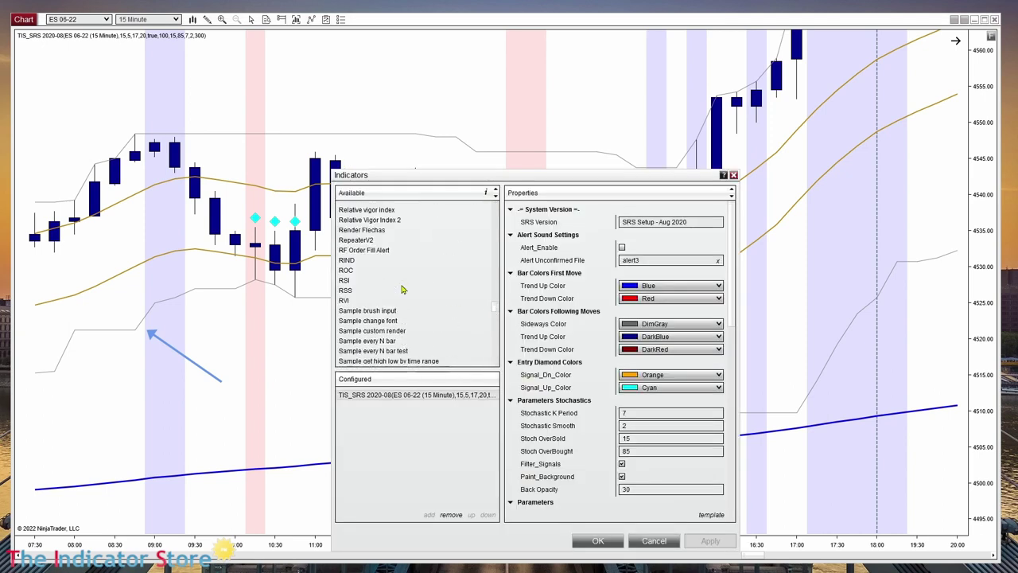
pyautogui.scroll(2, 358, 244)
pyautogui.doubleClick(350, 231)
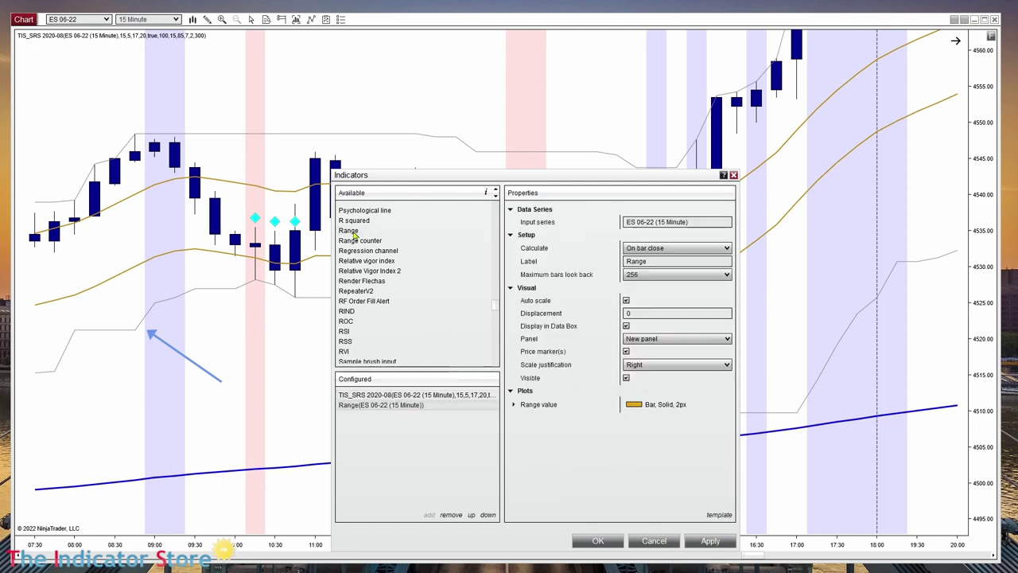
pyautogui.click(597, 541)
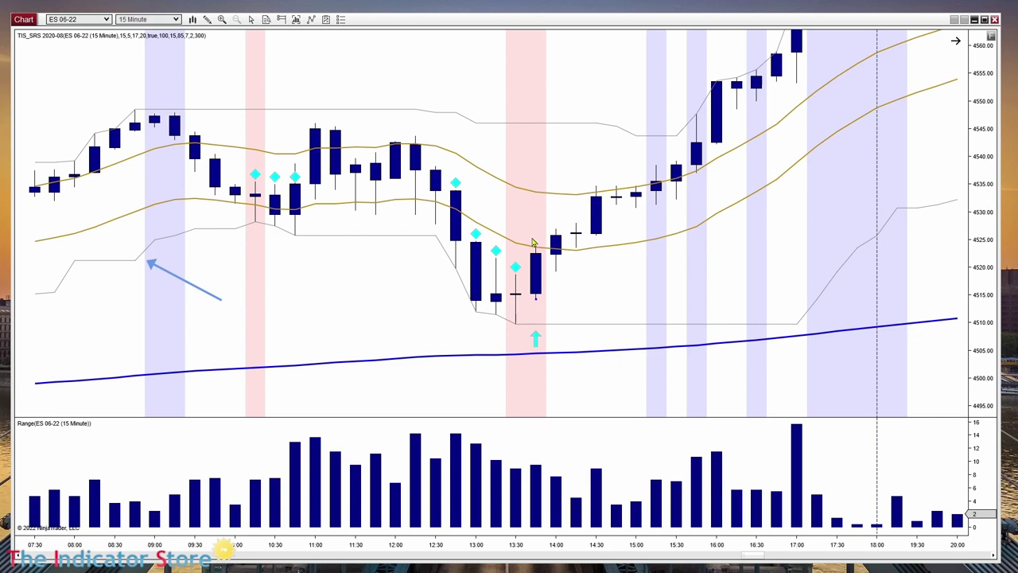
# - Examine the bars from the 13:30 signals onward and read the Range value of the 19:30 bar
pyautogui.middleClick(537, 311)
pyautogui.moveTo(860, 487); pyautogui.dragTo(504, 420)
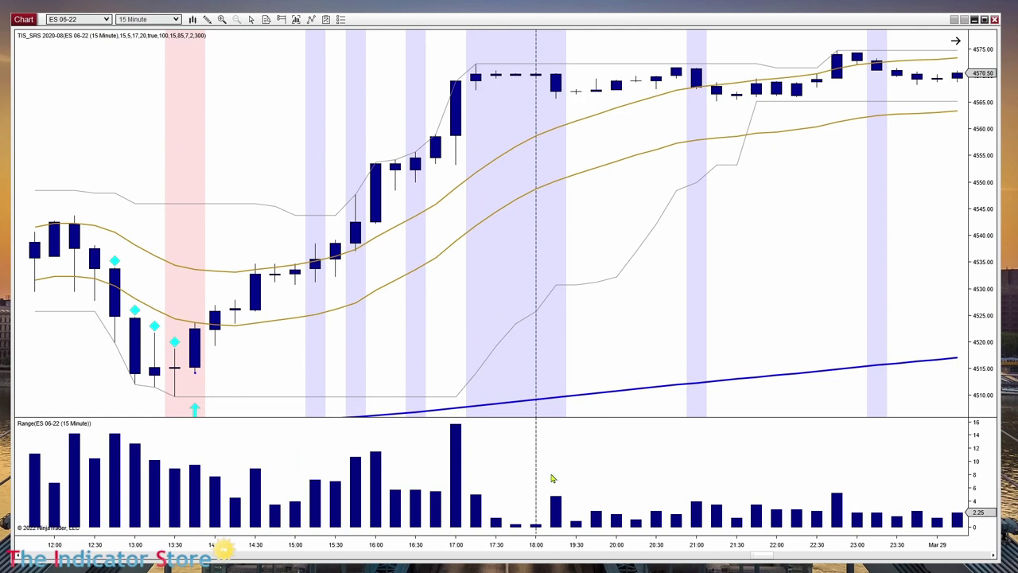
pyautogui.moveTo(578, 496)
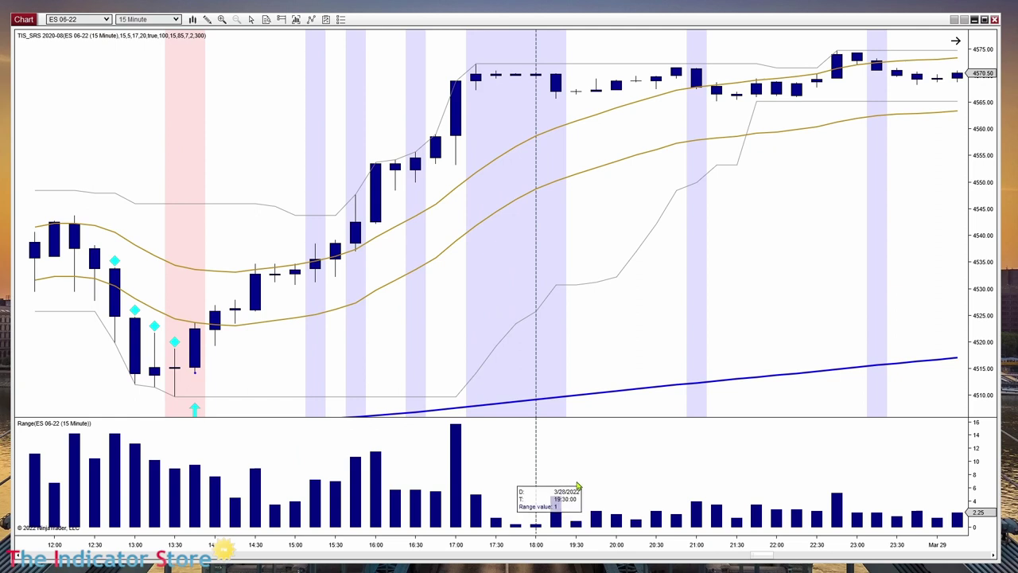
pyautogui.moveTo(578, 82)
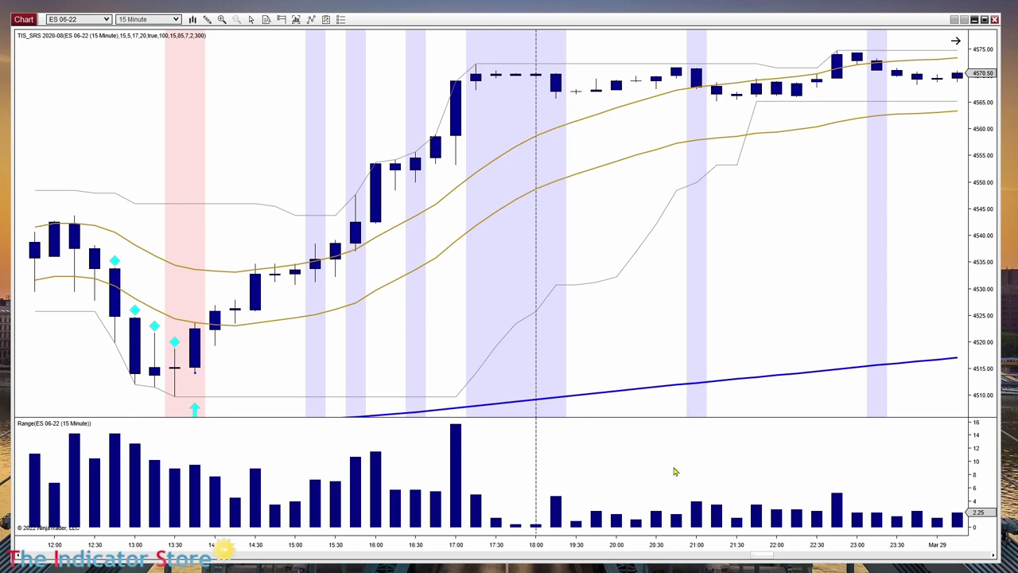
# - Return to the most recent bars and draw an arrow pointing at the orange diamond under the 11:00 bar, at about 4535
pyautogui.click(955, 40)
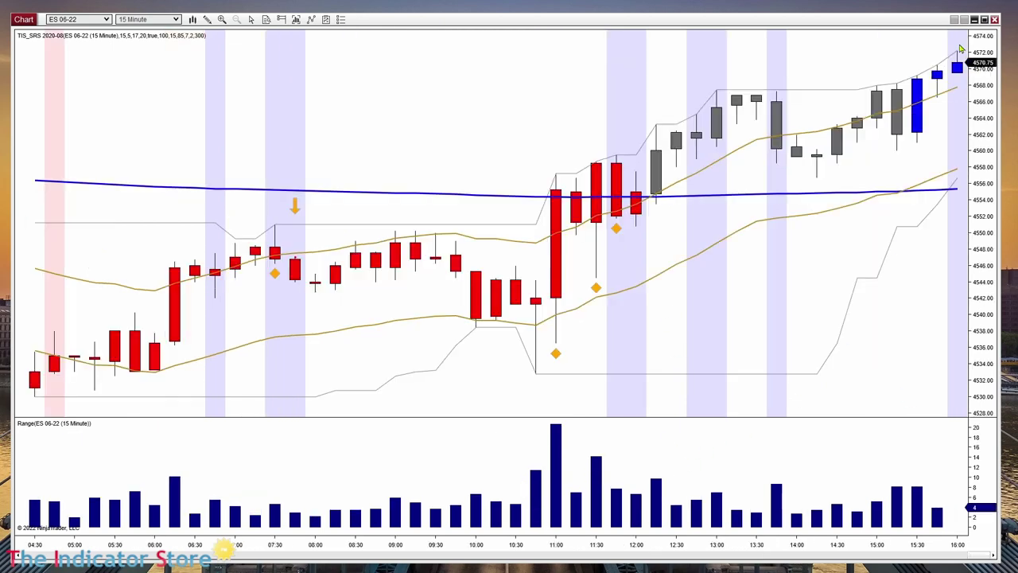
pyautogui.moveTo(602, 559); pyautogui.dragTo(785, 555)
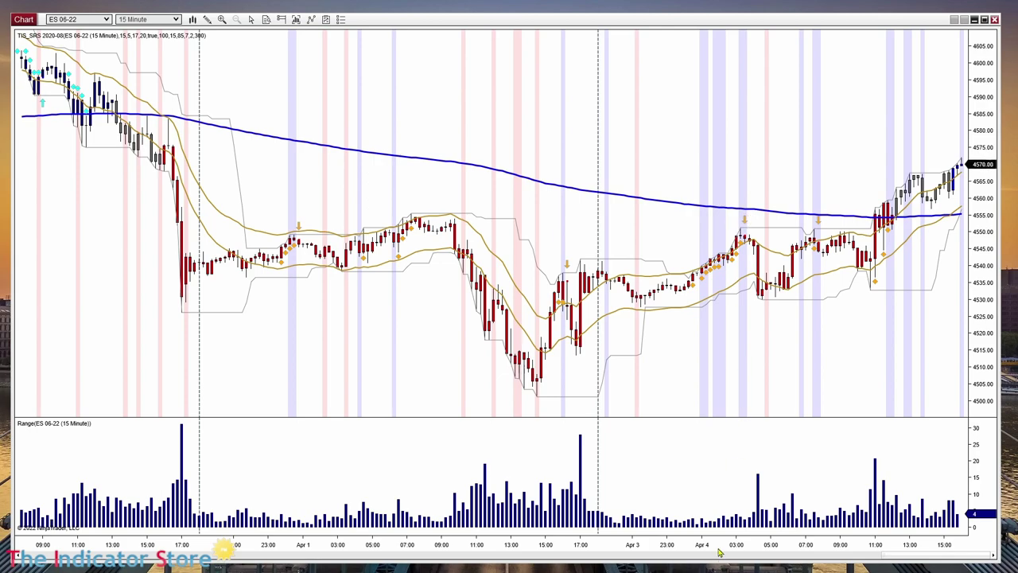
pyautogui.scroll(4, 718, 553)
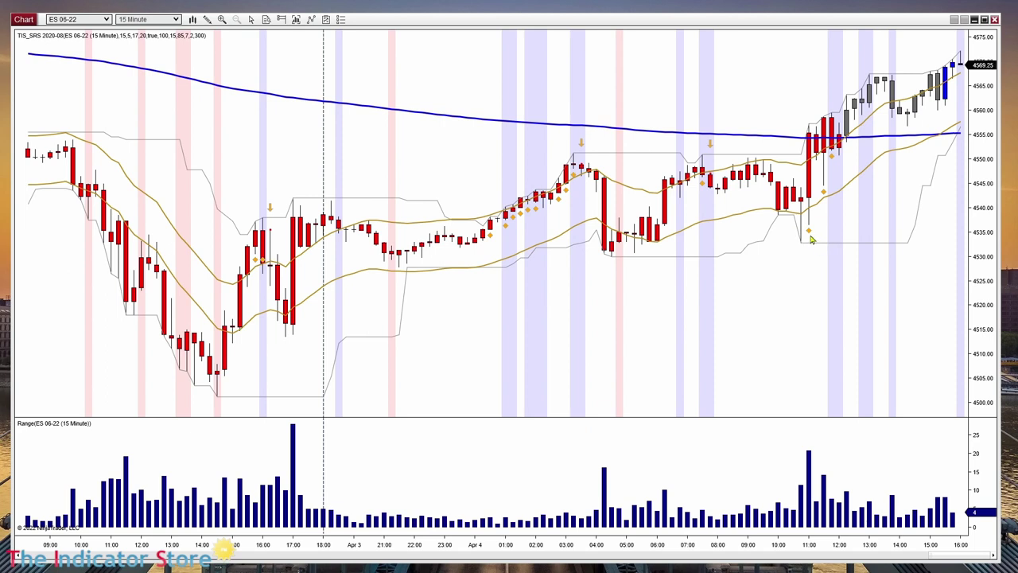
pyautogui.moveTo(851, 231); pyautogui.dragTo(809, 232)
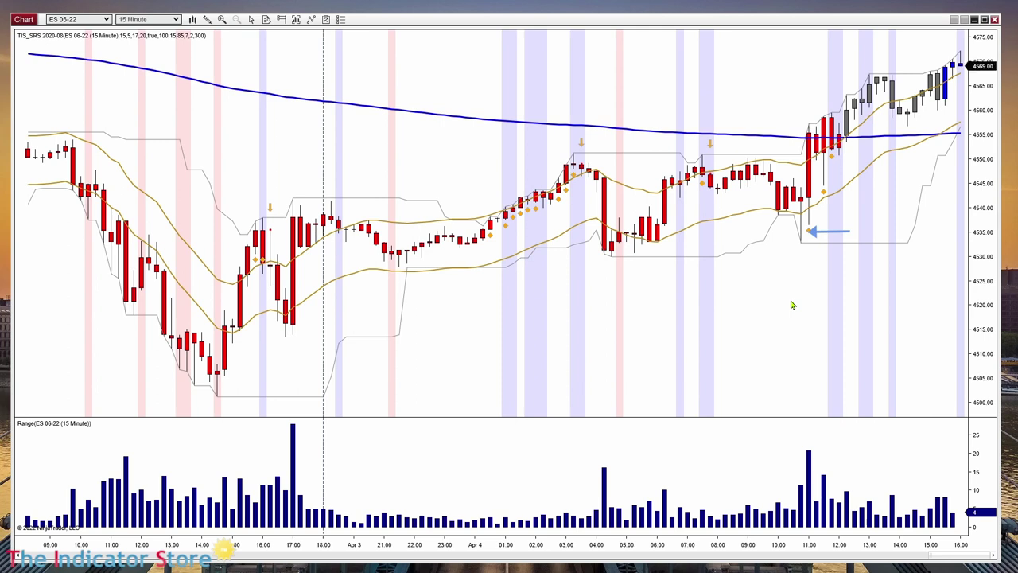
# - Set the SRS indicator's Max_Range to 50 and apply it with the recent signals in view
pyautogui.rightClick(766, 277)
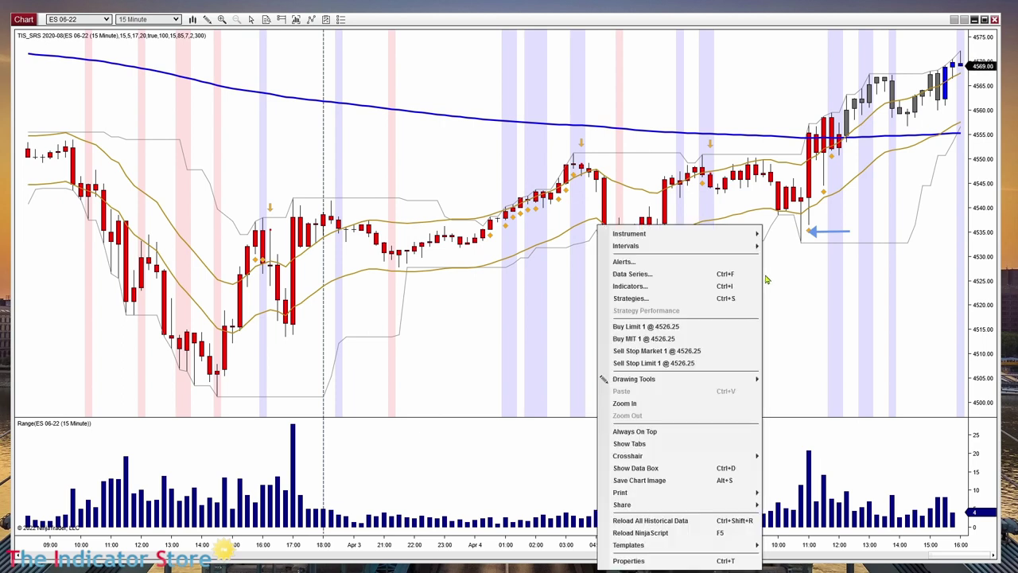
pyautogui.click(690, 289)
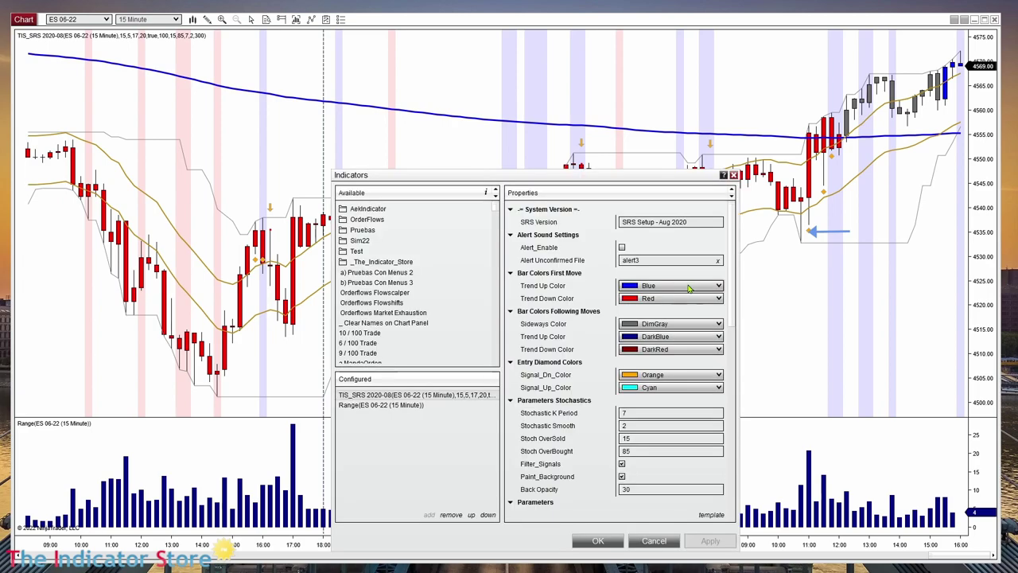
pyautogui.moveTo(645, 183); pyautogui.dragTo(478, 137)
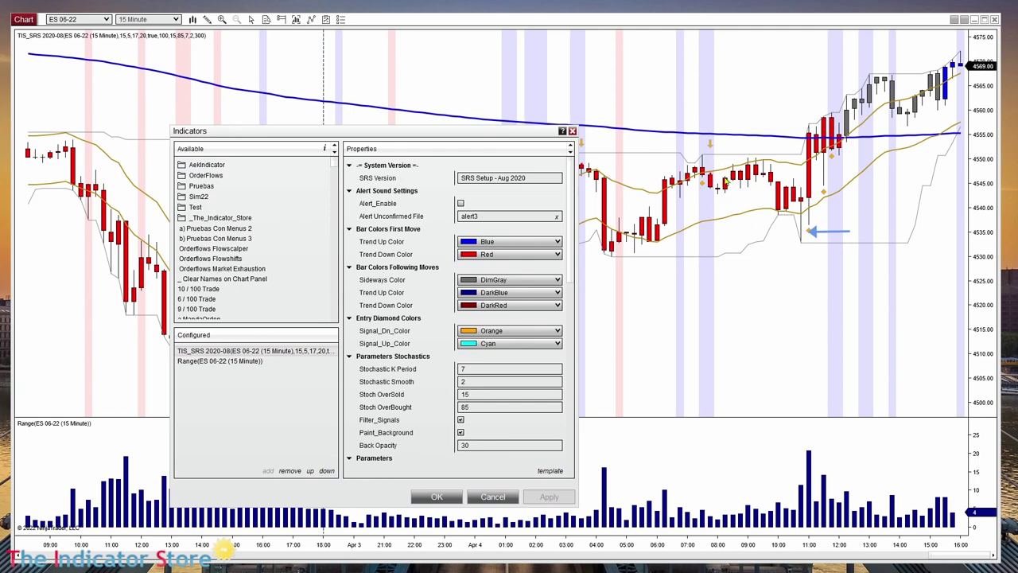
pyautogui.scroll(-5, 418, 375)
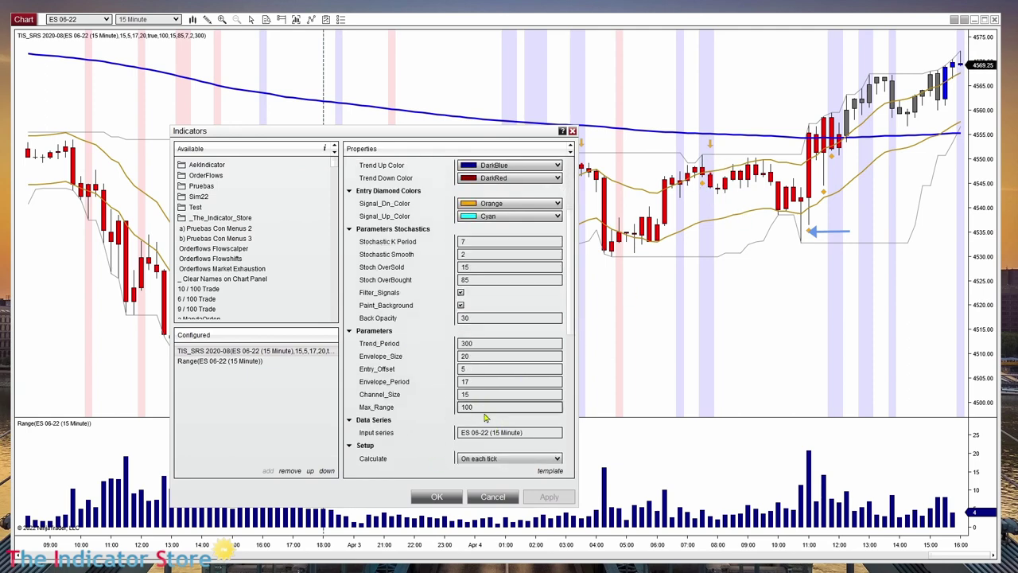
pyautogui.moveTo(483, 411); pyautogui.dragTo(405, 411)
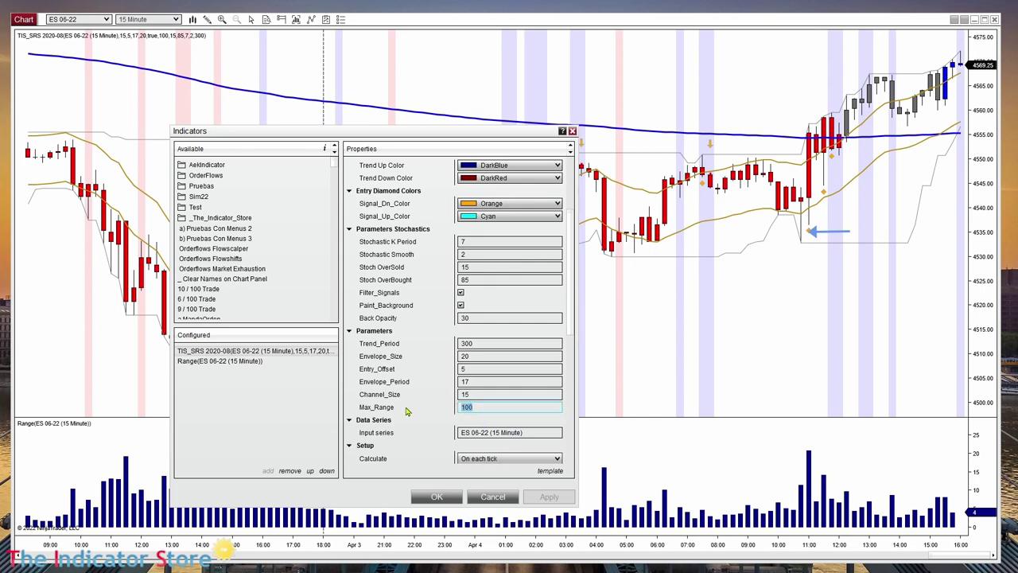
pyautogui.write('50')
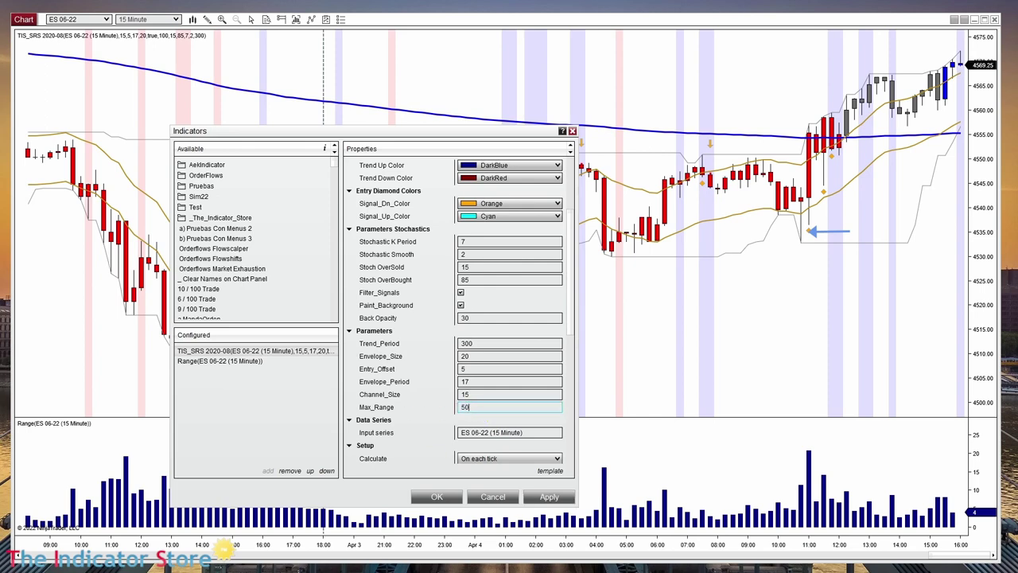
pyautogui.click(548, 497)
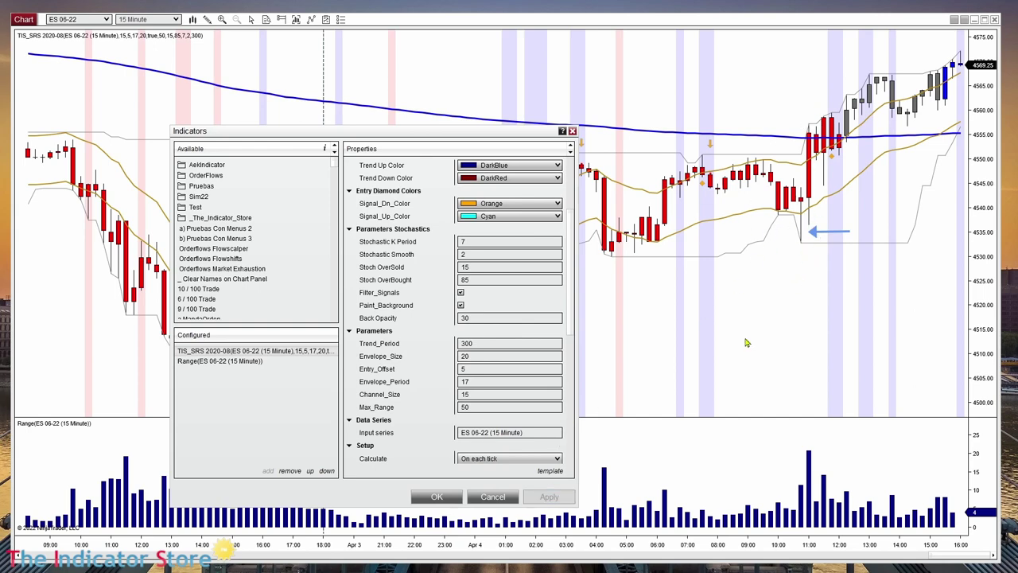
# - Move the settings dialog clear of the 01:00 to 04:00 signals, set Max_Range to 5 and apply it
pyautogui.moveTo(510, 127); pyautogui.dragTo(363, 78)
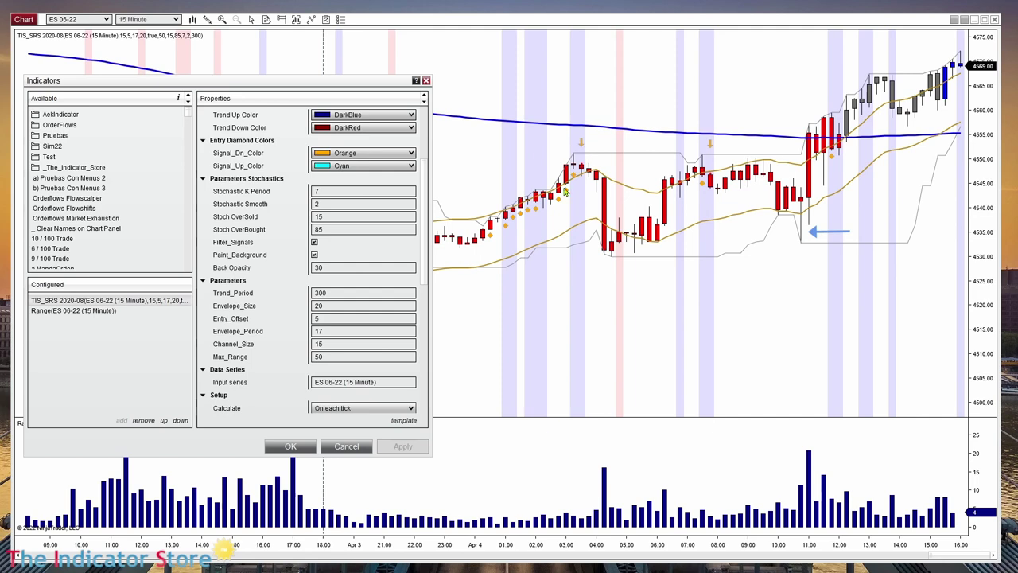
pyautogui.click(331, 356)
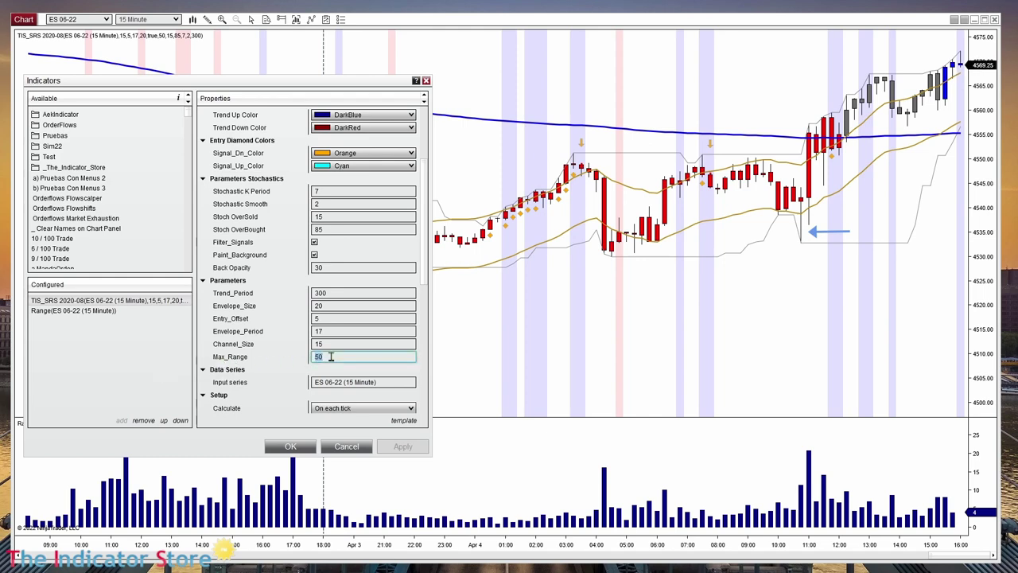
pyautogui.write('5')
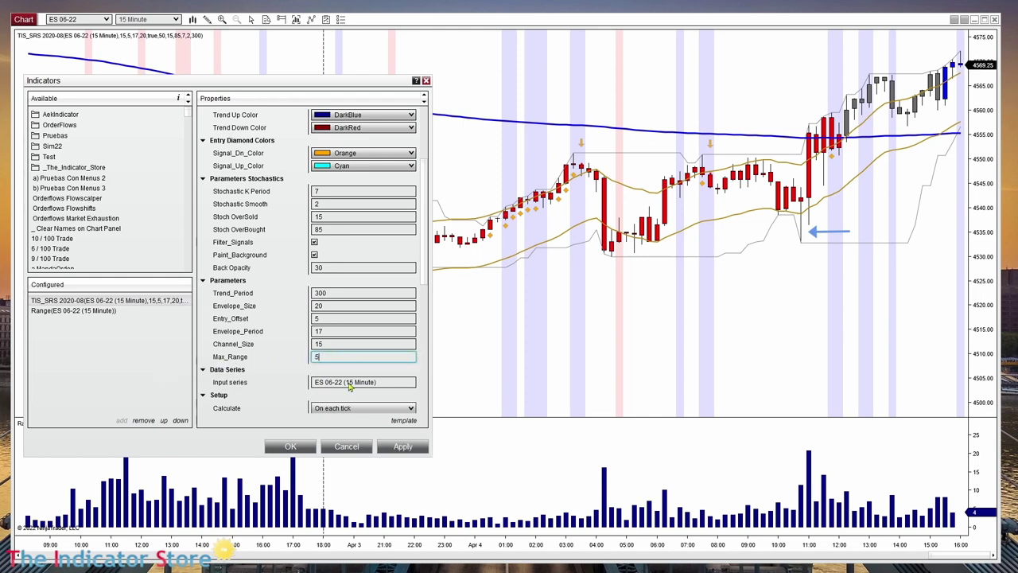
pyautogui.click(403, 446)
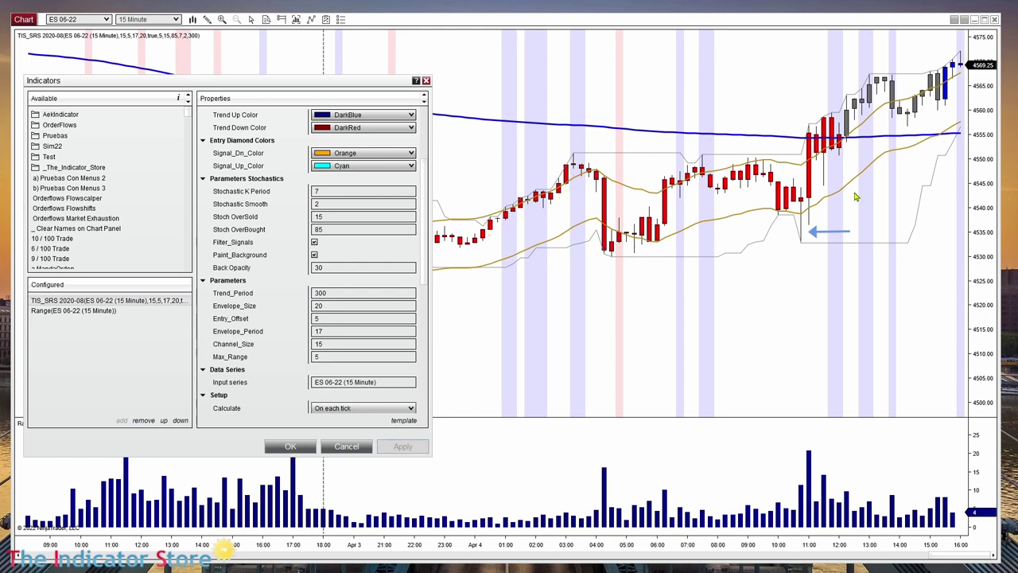
# - Try Max_Range values of 8 and 12 in the SRS indicator, applying each one to compare the signals
pyautogui.click(334, 357)
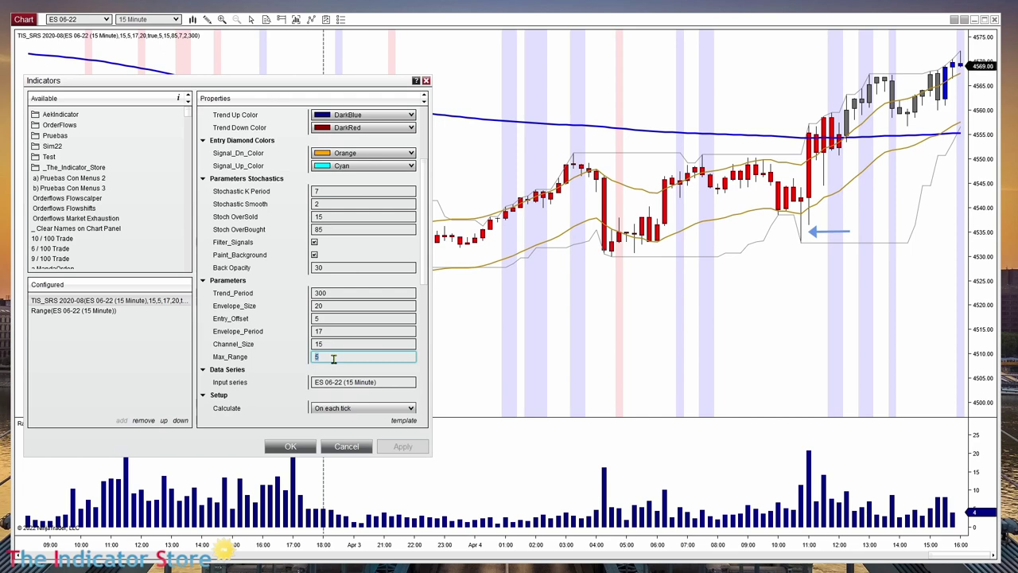
pyautogui.write('8')
pyautogui.click(390, 447)
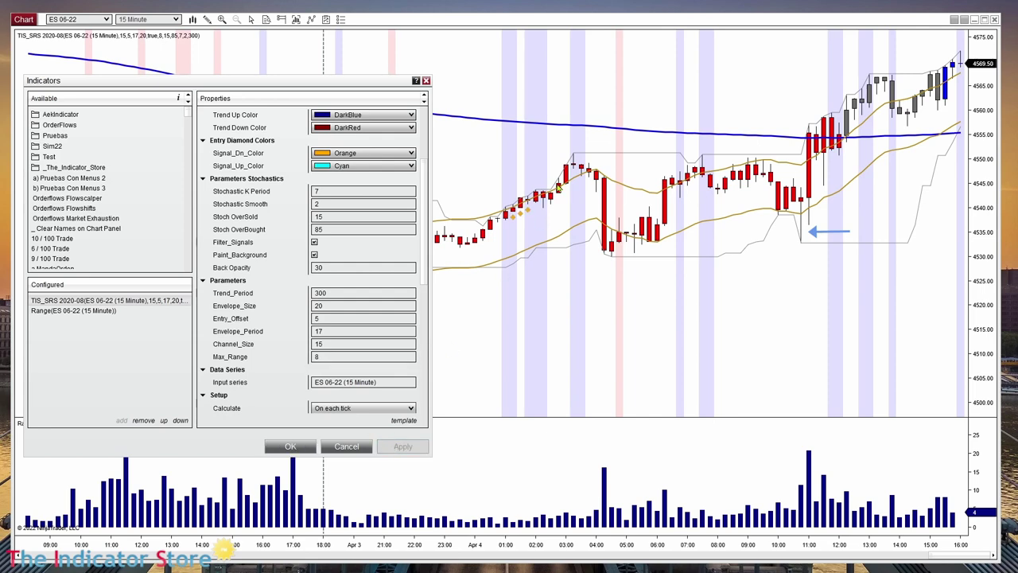
pyautogui.click(328, 358)
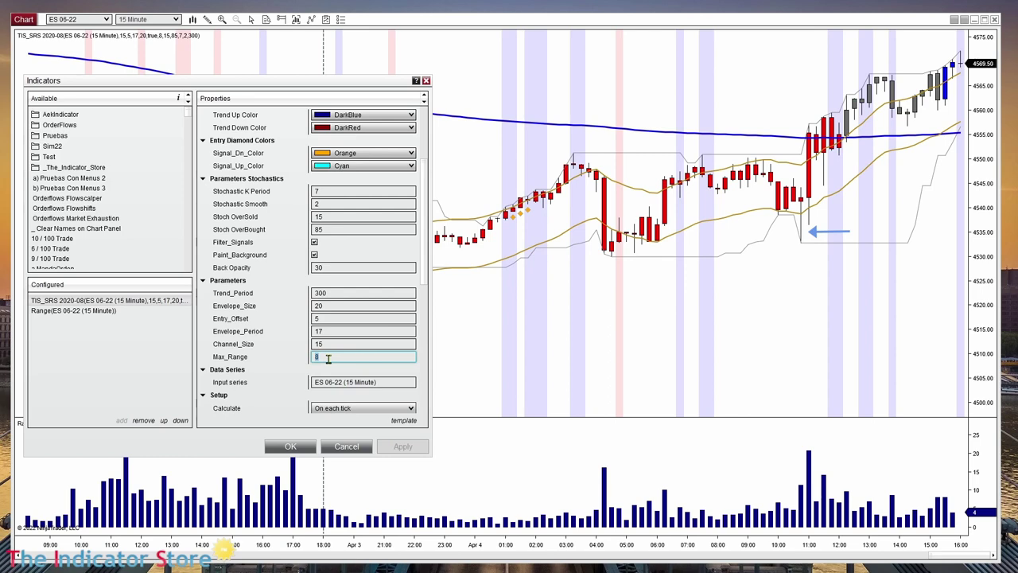
pyautogui.write('12')
pyautogui.click(402, 446)
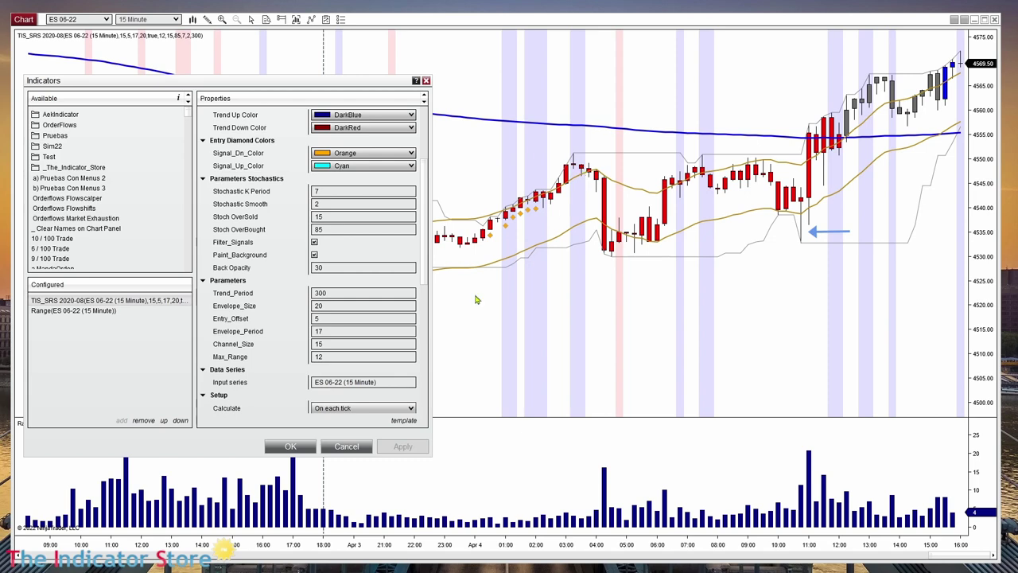
# - Set the SRS indicator's Max_Range to 16 and apply the change
pyautogui.click(328, 358)
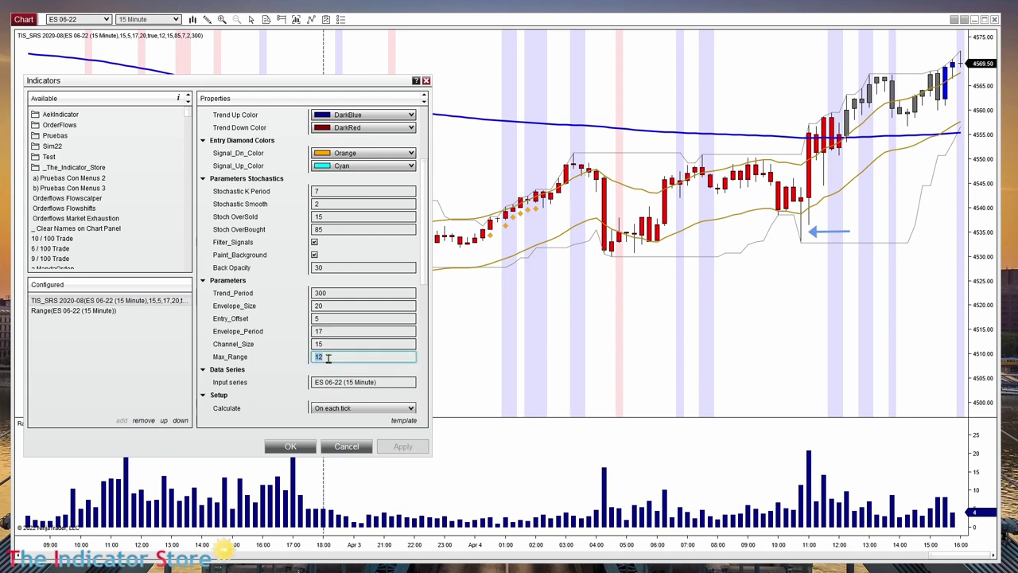
pyautogui.write('16')
pyautogui.click(401, 448)
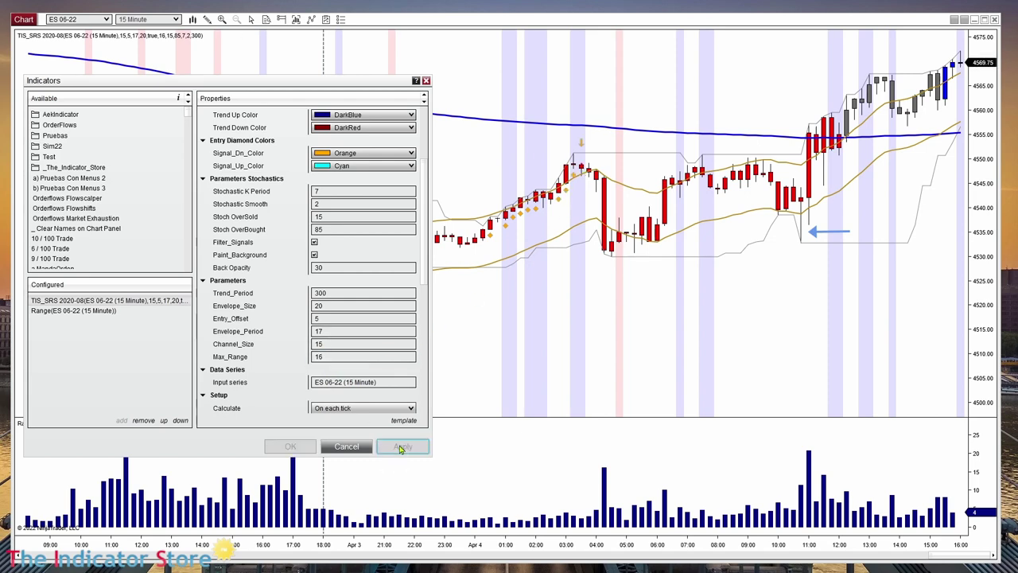
# - Accept the SRS indicator settings, show more of the price history and switch the ES chart to 9 Range bars
pyautogui.click(290, 447)
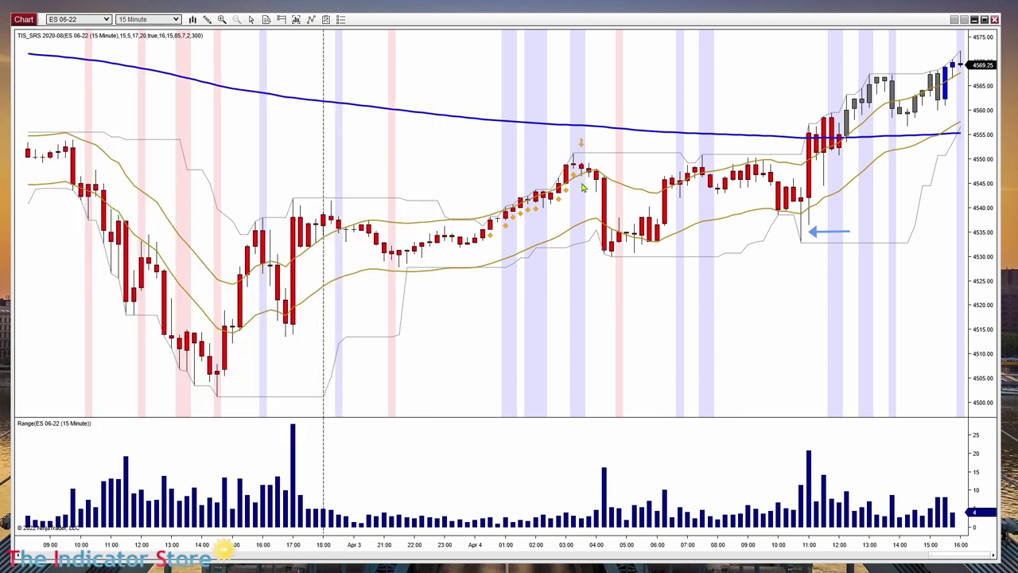
pyautogui.middleClick(575, 190)
pyautogui.moveTo(609, 543); pyautogui.dragTo(703, 546)
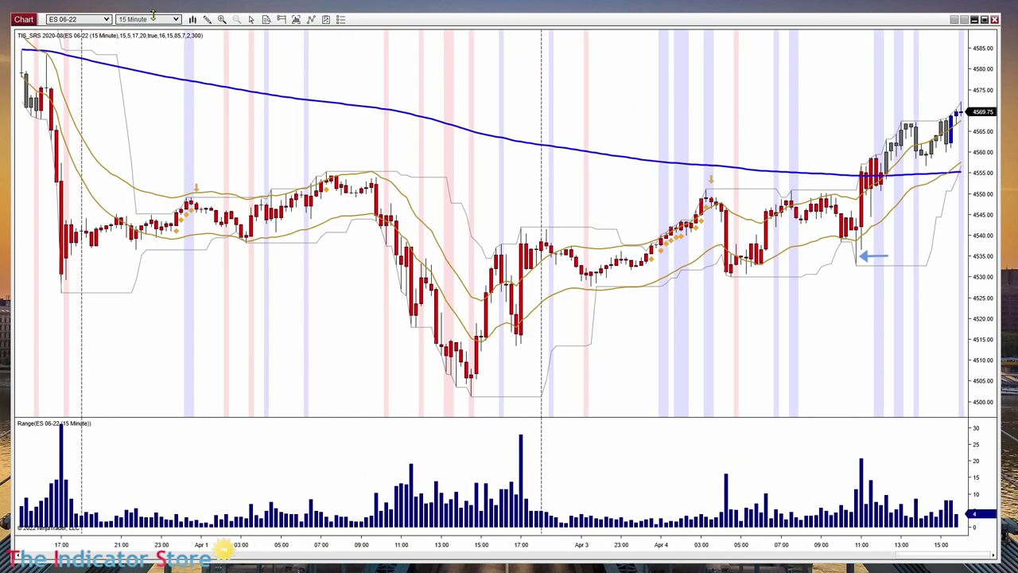
pyautogui.click(176, 20)
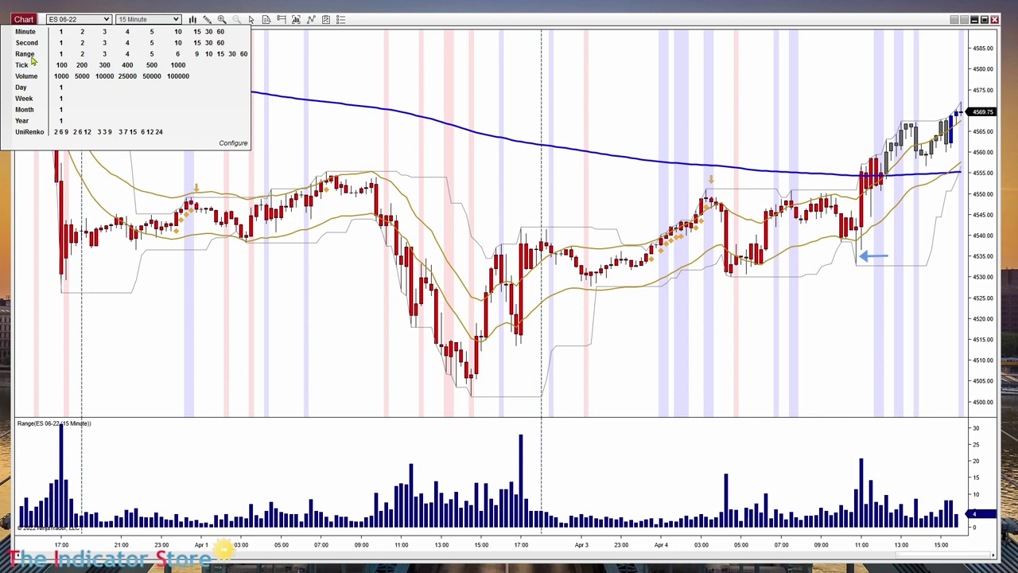
pyautogui.click(197, 54)
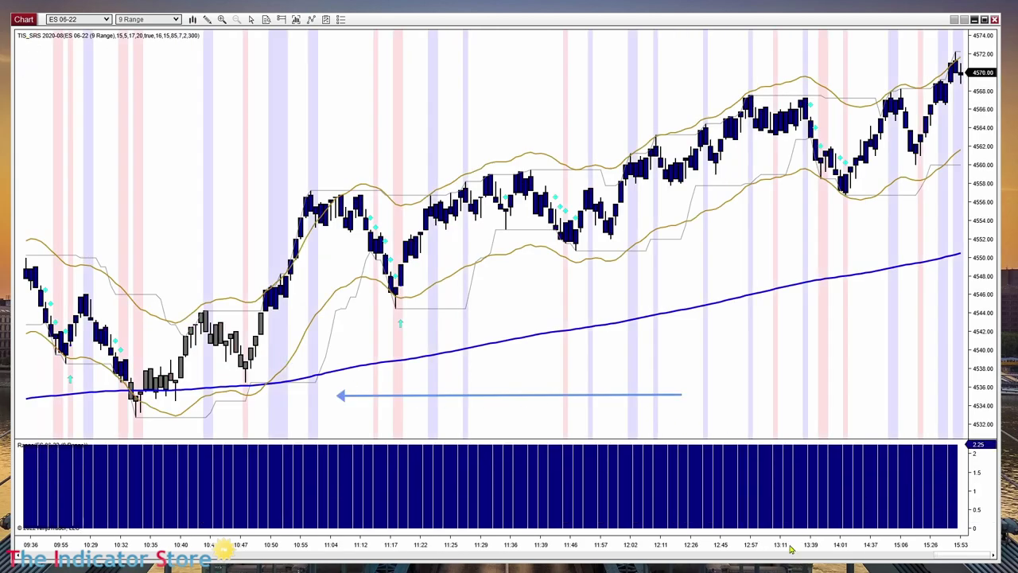
# - Enlarge the Range panel to examine the height of the 9 Range bars, and shrink it back beneath the price panel
pyautogui.scroll(5, 789, 549)
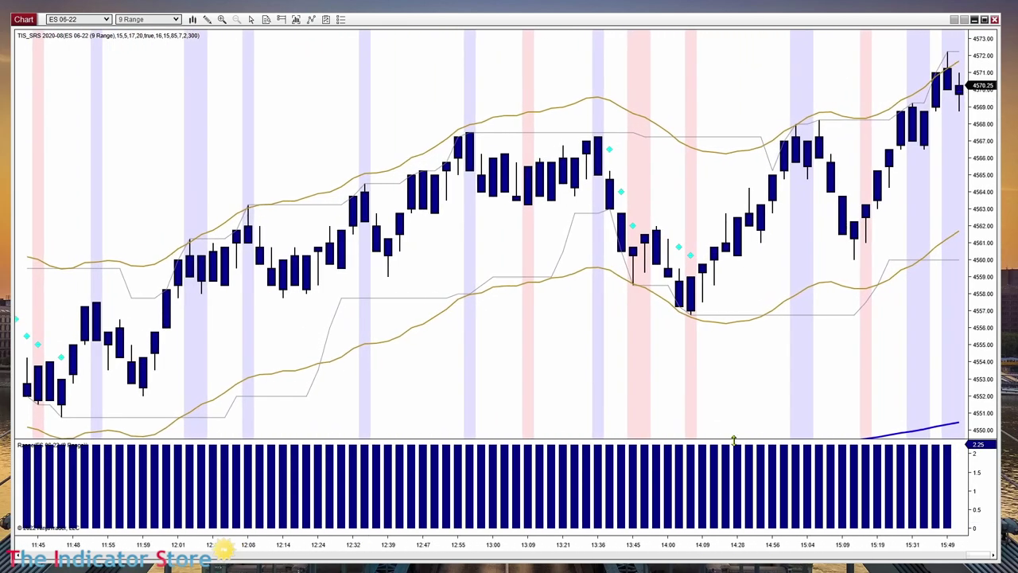
pyautogui.moveTo(739, 437); pyautogui.dragTo(721, 342)
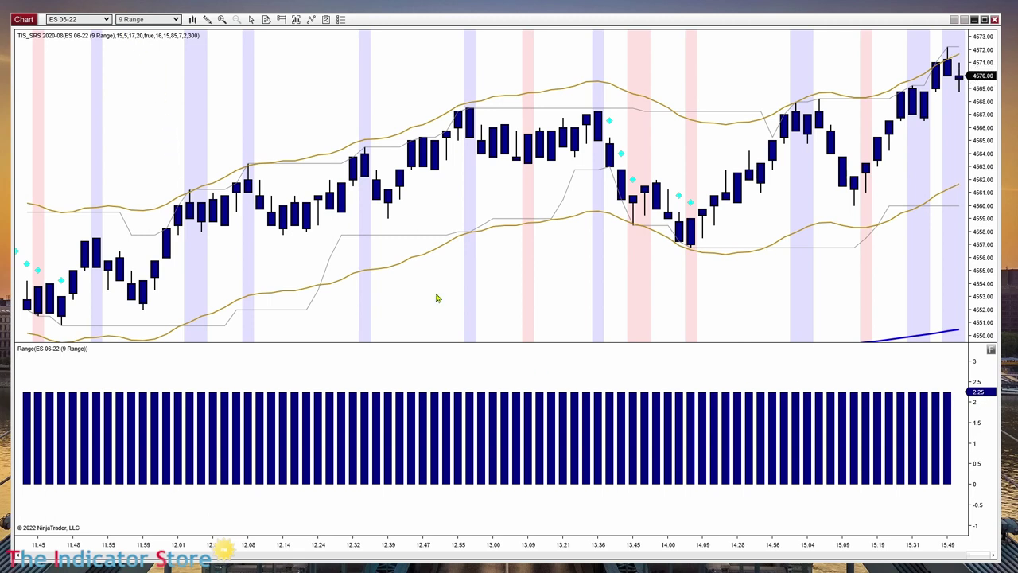
pyautogui.moveTo(557, 551); pyautogui.dragTo(628, 551)
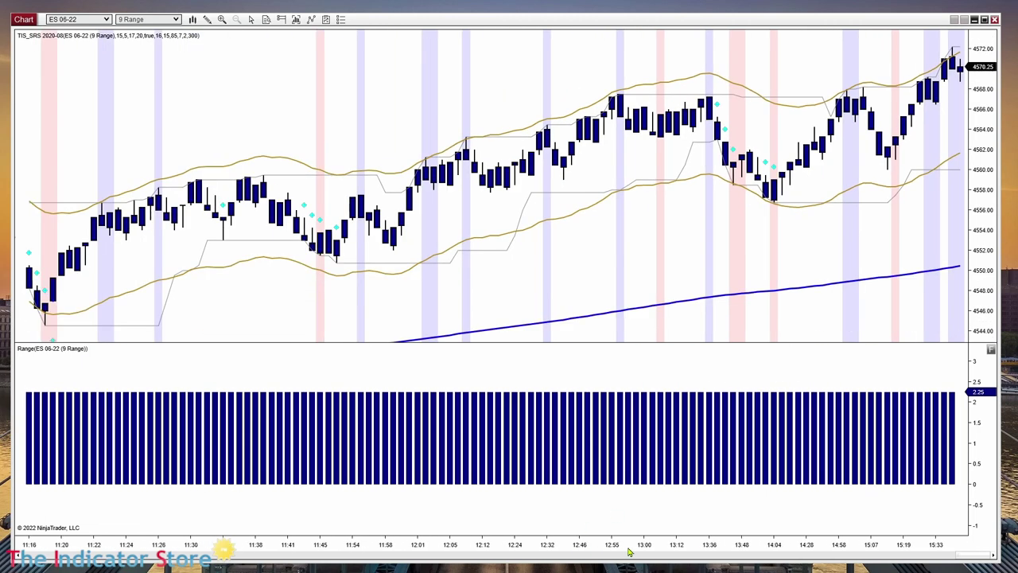
pyautogui.moveTo(677, 344); pyautogui.dragTo(682, 460)
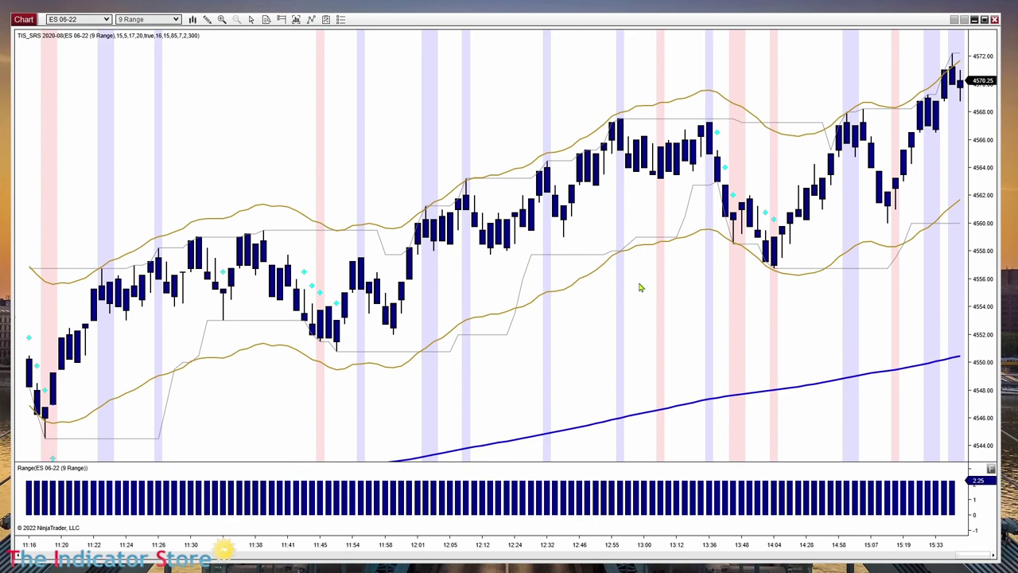
# - Set the SRS indicator's Max_Range to 8 on the 9 Range chart and apply the change
pyautogui.rightClick(498, 148)
pyautogui.click(385, 213)
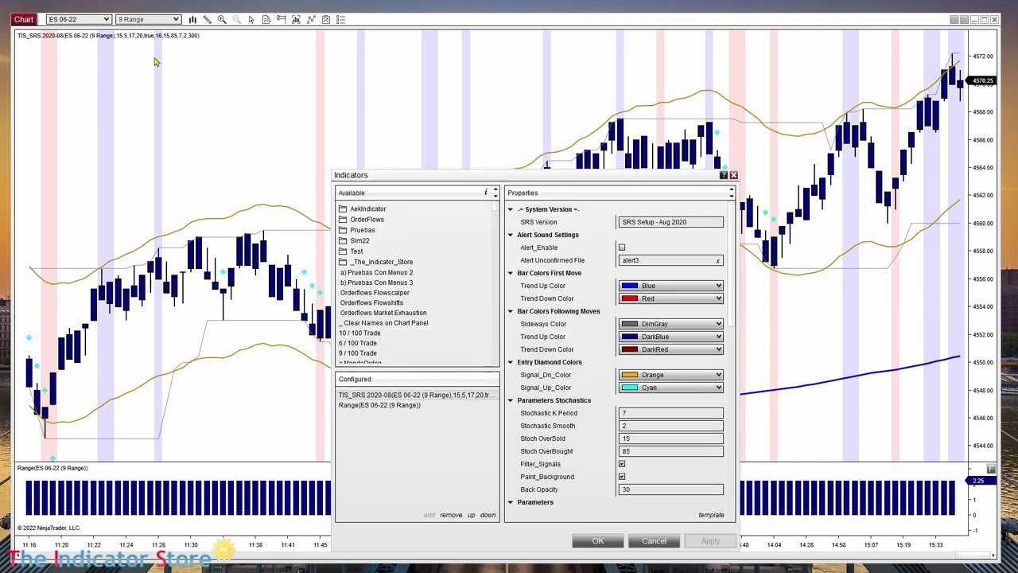
pyautogui.scroll(-5, 657, 454)
pyautogui.click(636, 400)
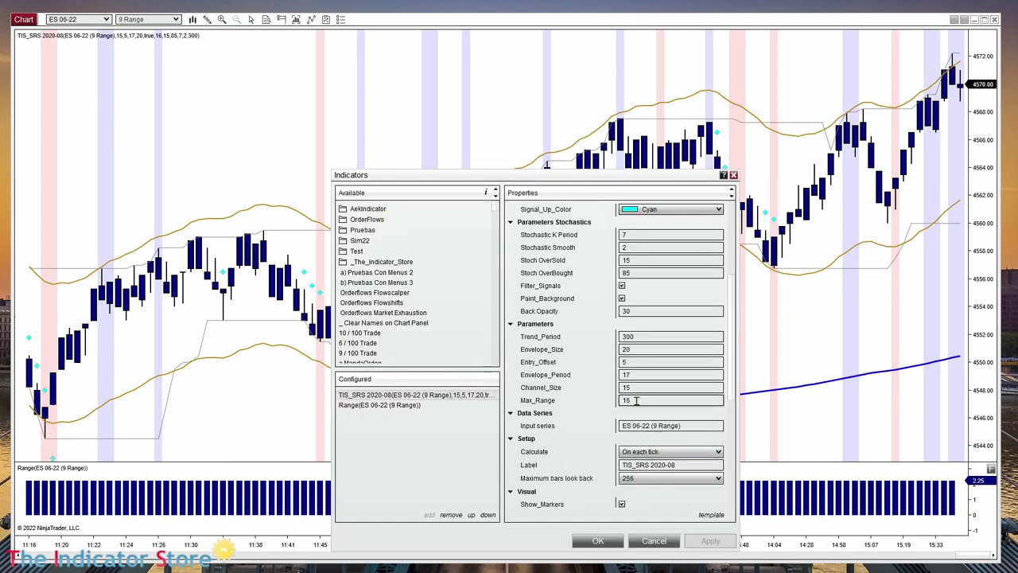
pyautogui.write('8')
pyautogui.click(711, 541)
# - Move the settings dialog clear of the recent signals, set Max_Range to 9, apply it and accept the settings
pyautogui.moveTo(602, 180); pyautogui.dragTo(290, 119)
pyautogui.doubleClick(319, 339)
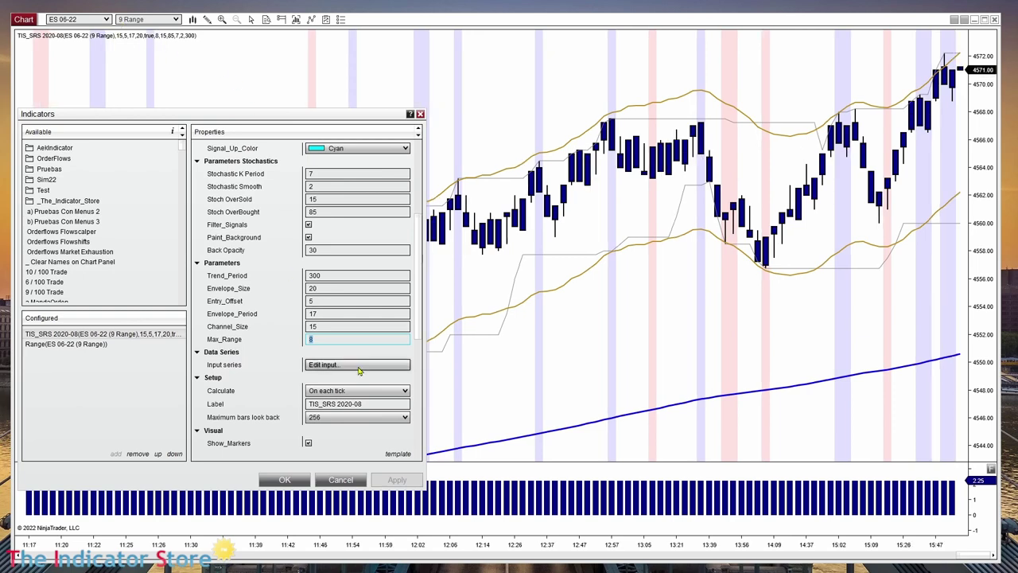
pyautogui.write('9')
pyautogui.click(401, 481)
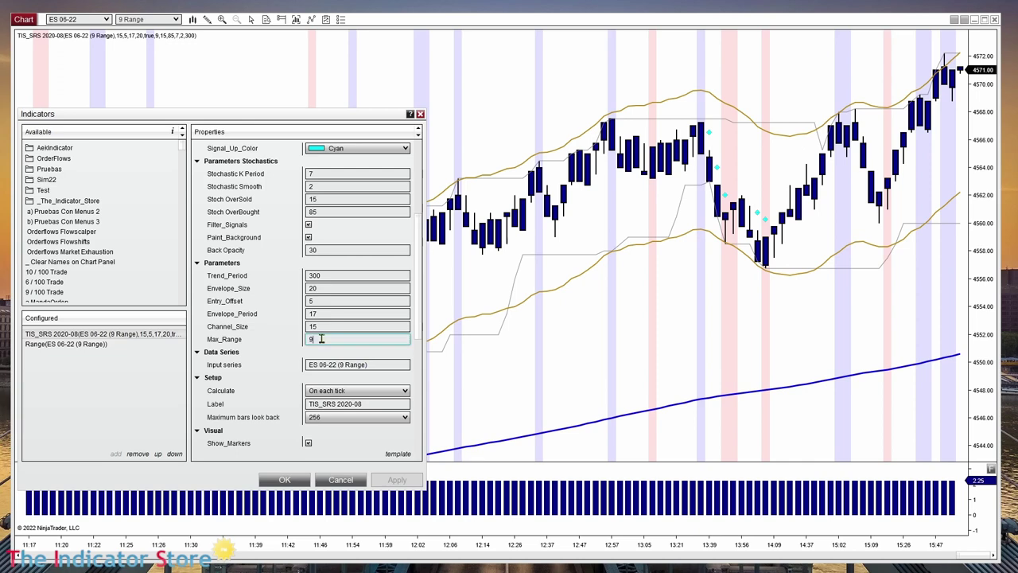
pyautogui.click(290, 480)
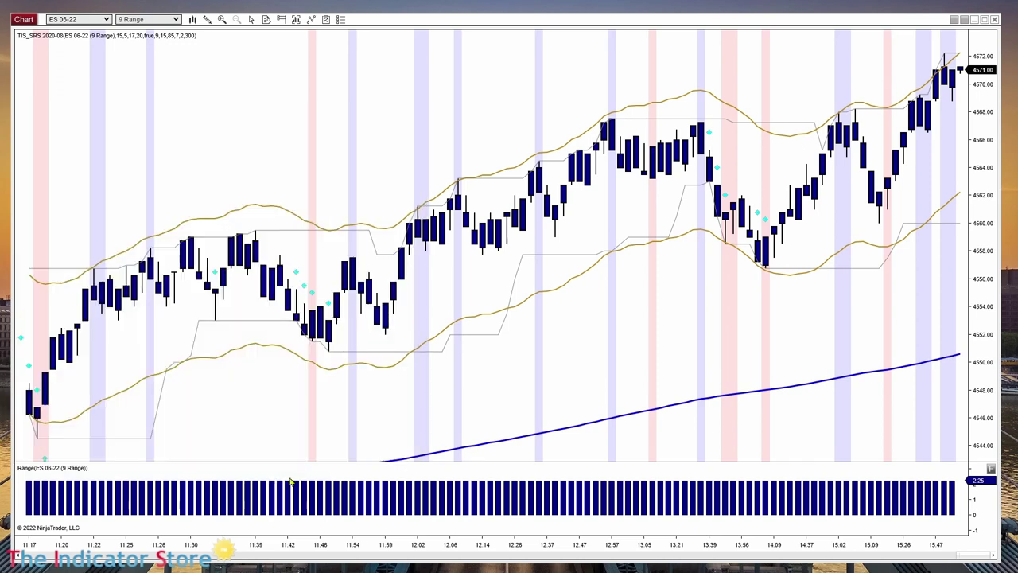
# - Switch the chart to 5 Minute bars with the overnight signals in view and reset the Range panel's vertical scale to automatic
pyautogui.click(176, 22)
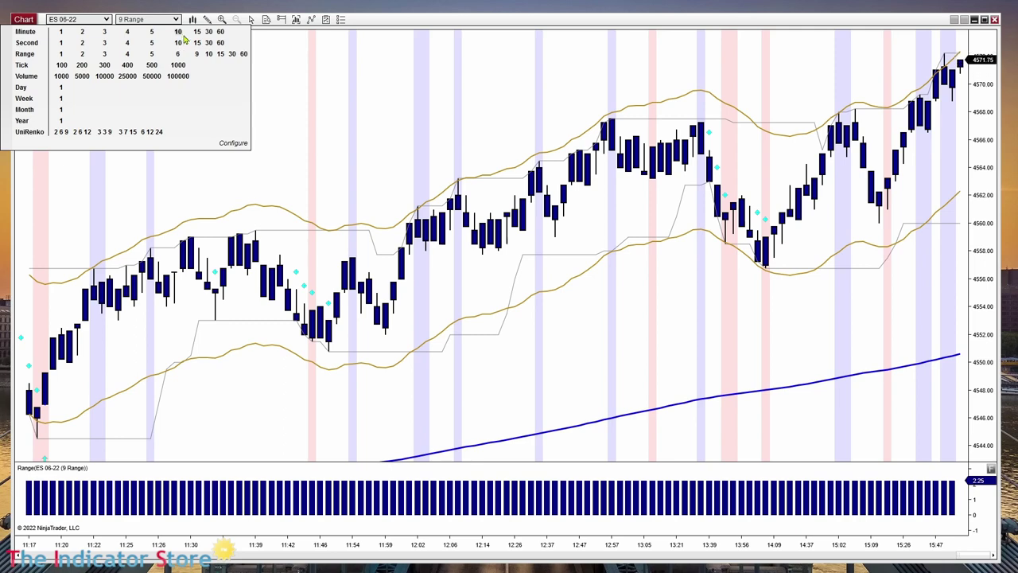
pyautogui.click(151, 34)
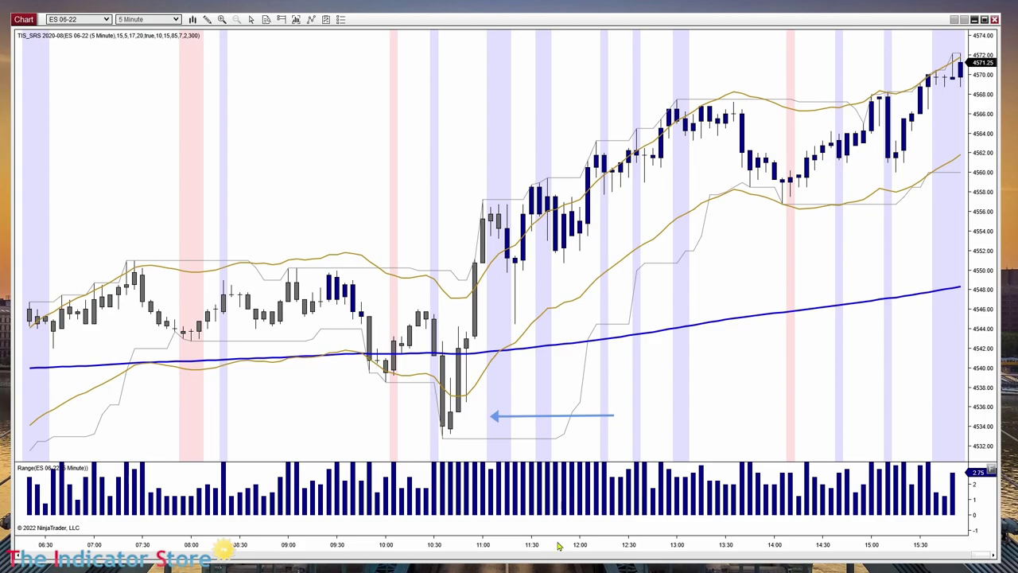
pyautogui.moveTo(561, 548); pyautogui.dragTo(604, 552)
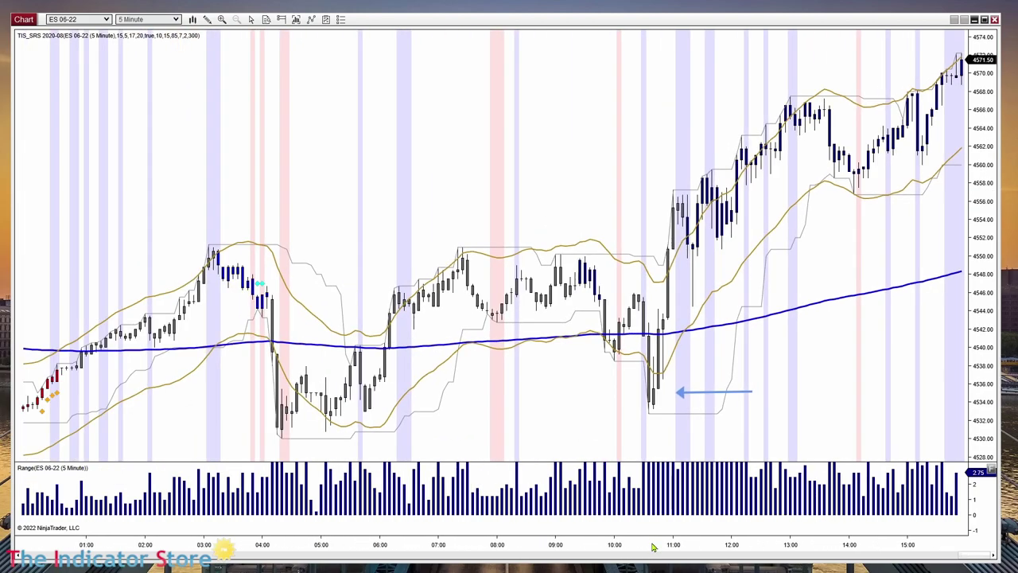
pyautogui.moveTo(317, 192)
pyautogui.mouseDown()
pyautogui.moveTo(390, 191)
pyautogui.moveTo(307, 200)
pyautogui.mouseUp()
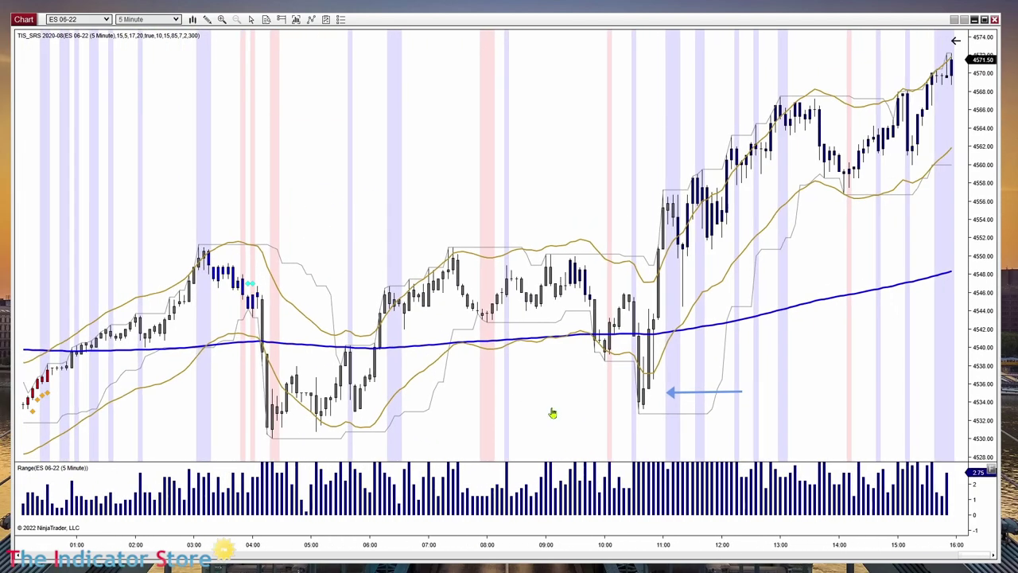
pyautogui.moveTo(546, 409); pyautogui.dragTo(697, 495)
pyautogui.moveTo(674, 551); pyautogui.dragTo(640, 549)
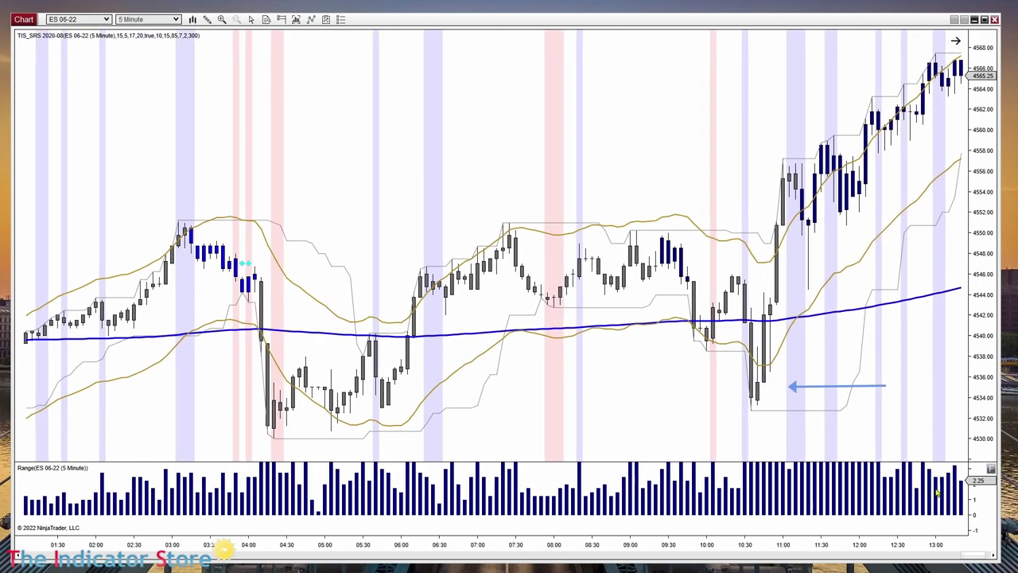
pyautogui.click(990, 469)
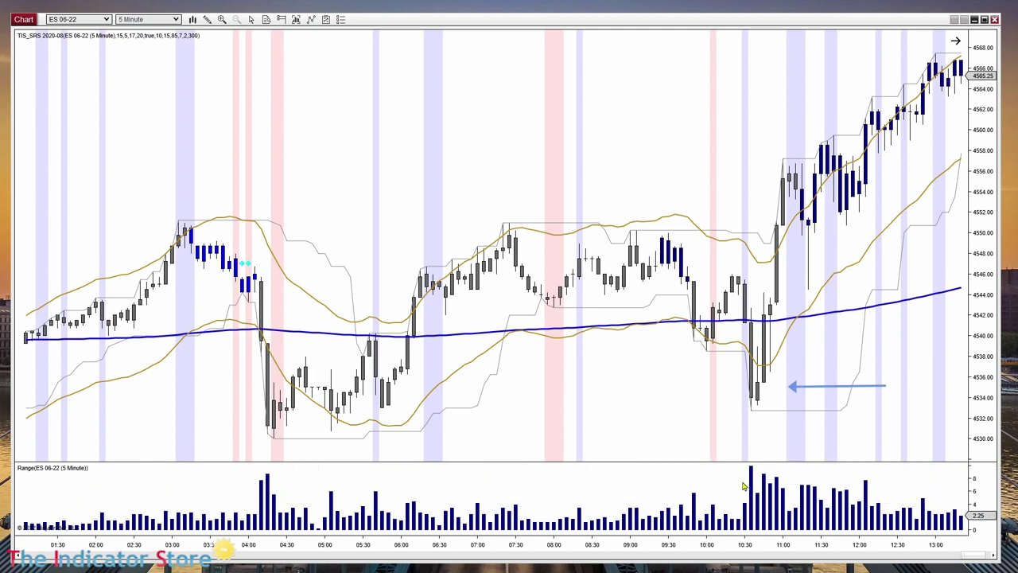
pyautogui.moveTo(494, 253); pyautogui.dragTo(597, 204)
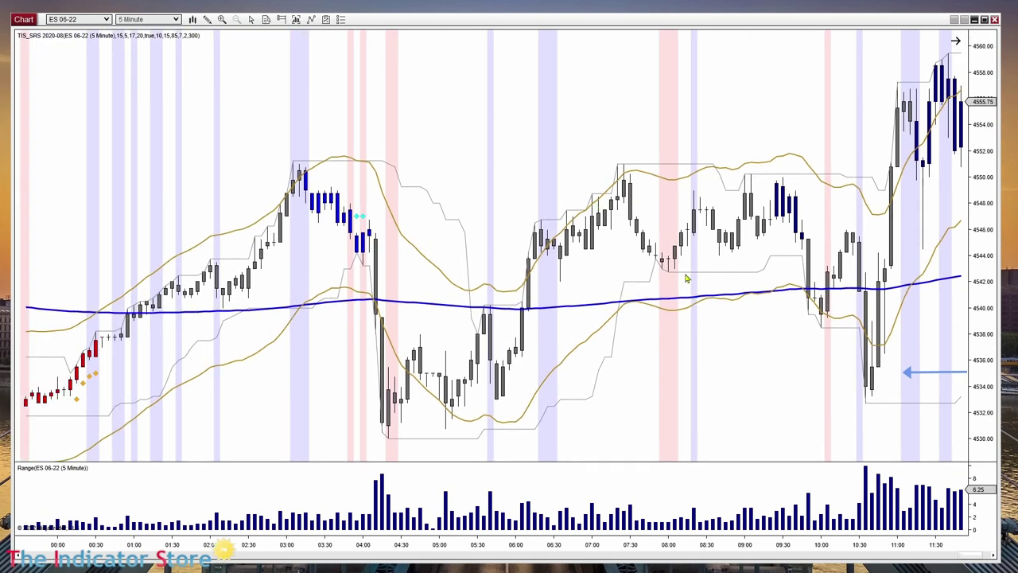
# - Set the SRS indicator's Max_Range to 100 on the 5 Minute chart and apply the change
pyautogui.rightClick(490, 118)
pyautogui.click(368, 180)
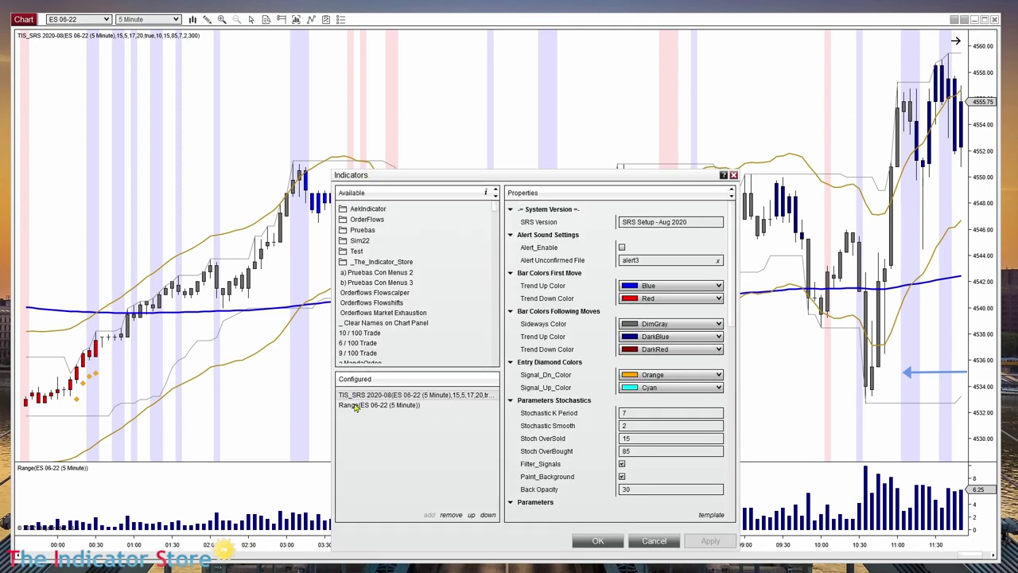
pyautogui.scroll(-5, 682, 473)
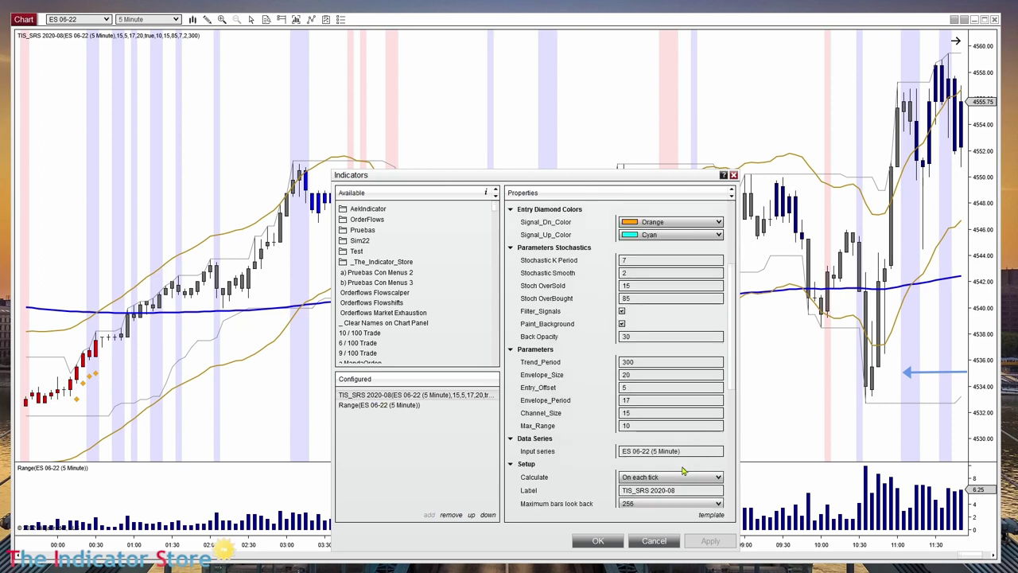
pyautogui.click(669, 375)
pyautogui.write('0')
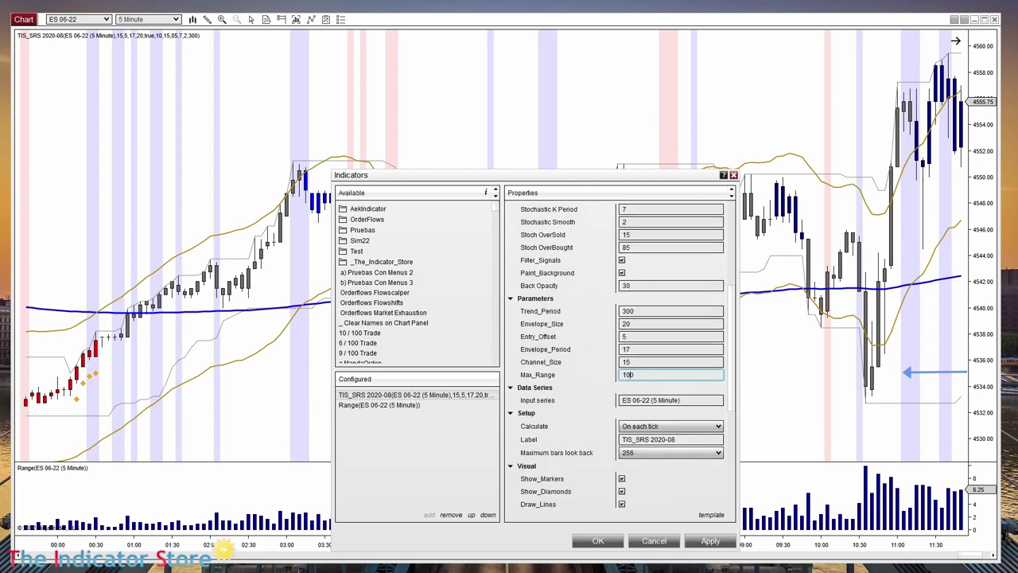
pyautogui.click(711, 548)
# - Move the settings dialog aside, raise the SRS indicator's Max_Range to 200, apply it and accept the settings
pyautogui.moveTo(651, 177); pyautogui.dragTo(466, 111)
pyautogui.click(458, 302)
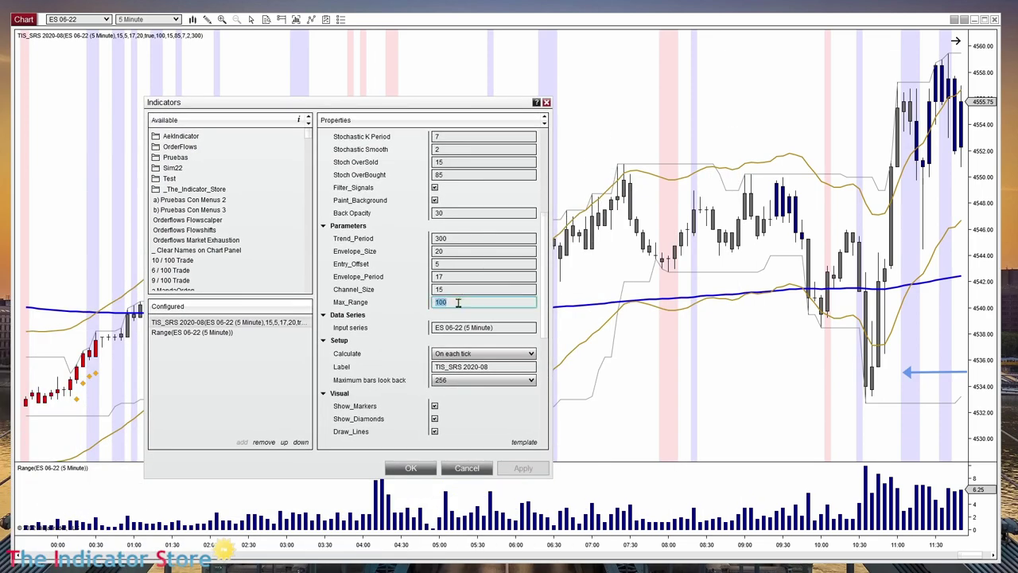
pyautogui.write('200')
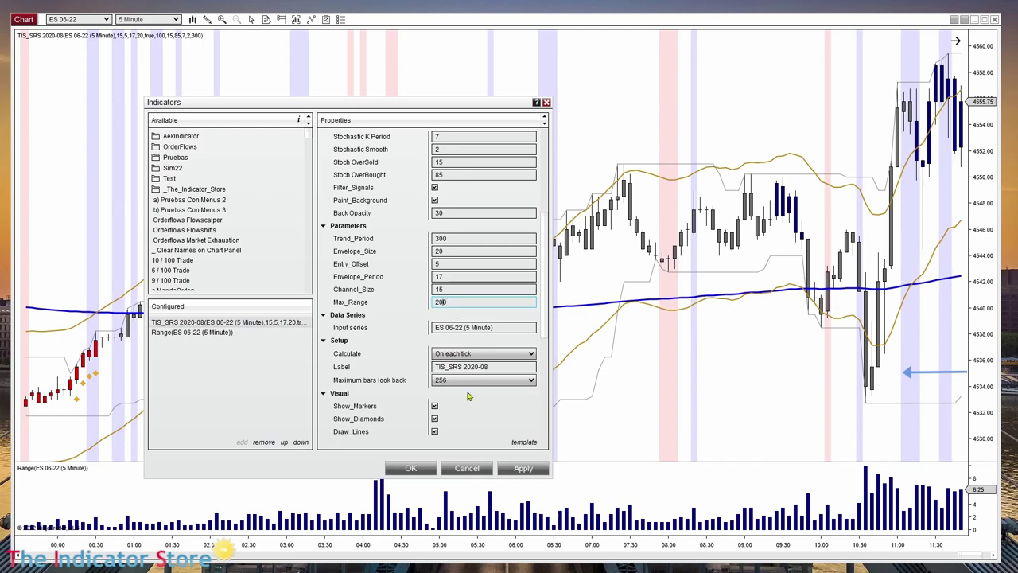
pyautogui.click(519, 474)
pyautogui.click(411, 468)
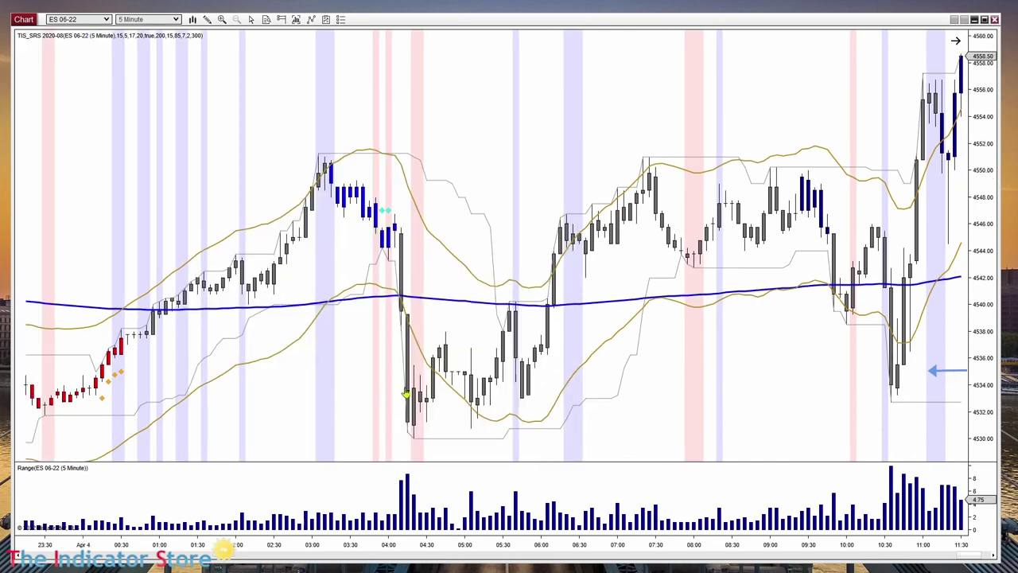
# - Draw a horizontal line across the Range panel under the 14:30 to 17:00 signals, positioned at about 4
pyautogui.moveTo(406, 392); pyautogui.dragTo(615, 388)
pyautogui.moveTo(286, 159); pyautogui.dragTo(825, 176)
pyautogui.moveTo(577, 333); pyautogui.dragTo(961, 354)
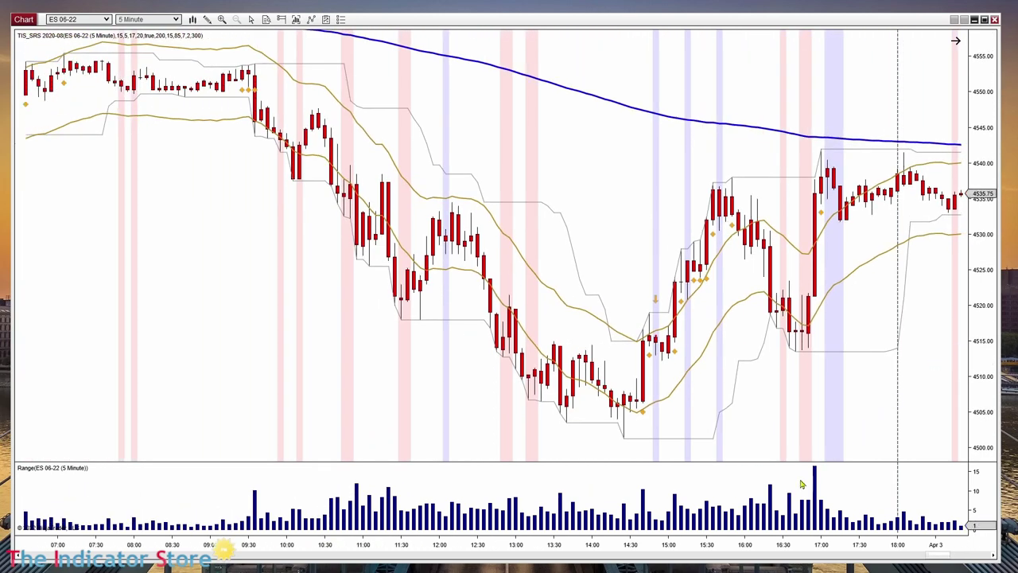
pyautogui.moveTo(747, 549); pyautogui.dragTo(557, 547)
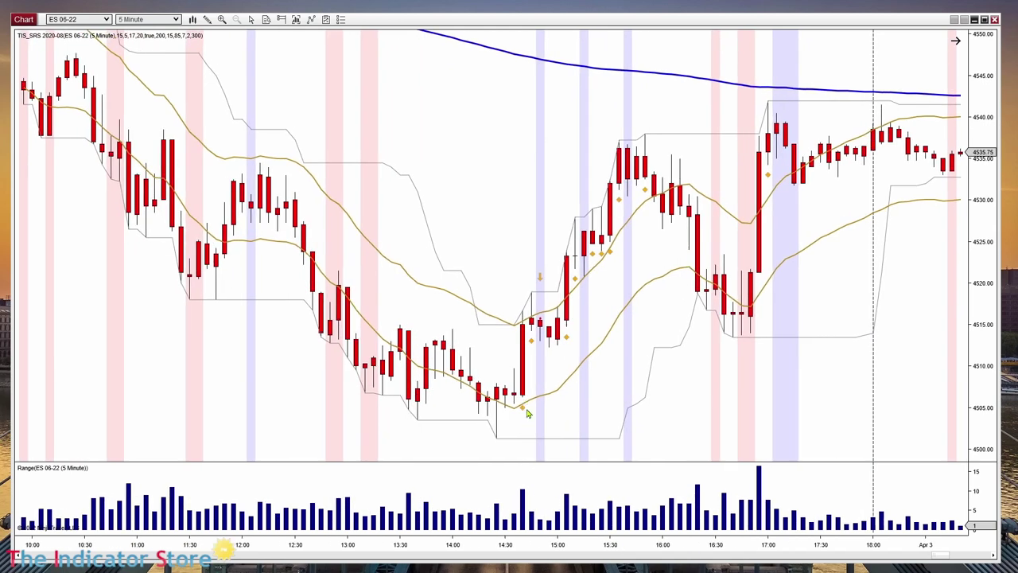
pyautogui.moveTo(523, 479)
pyautogui.click(207, 19)
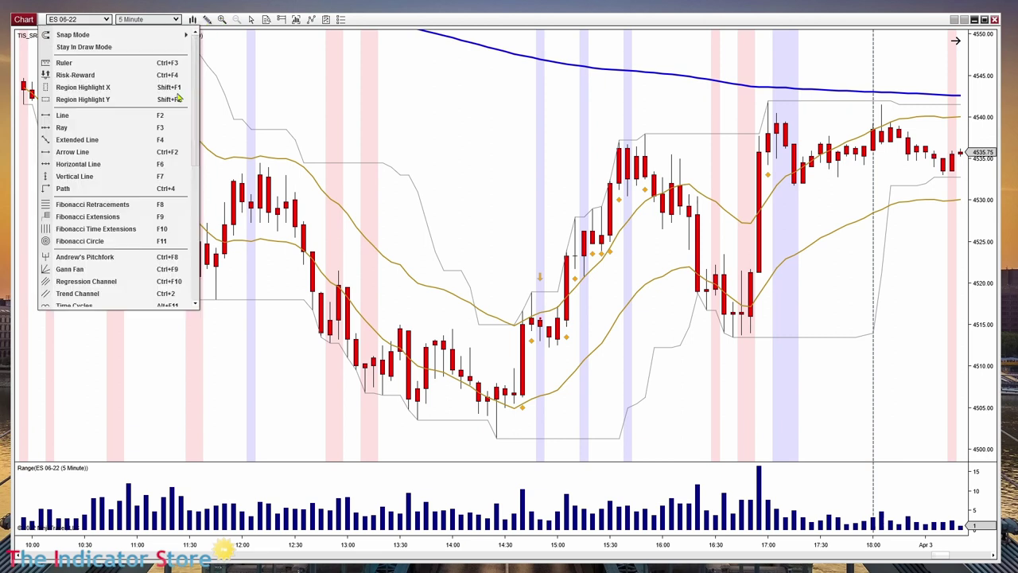
pyautogui.click(88, 164)
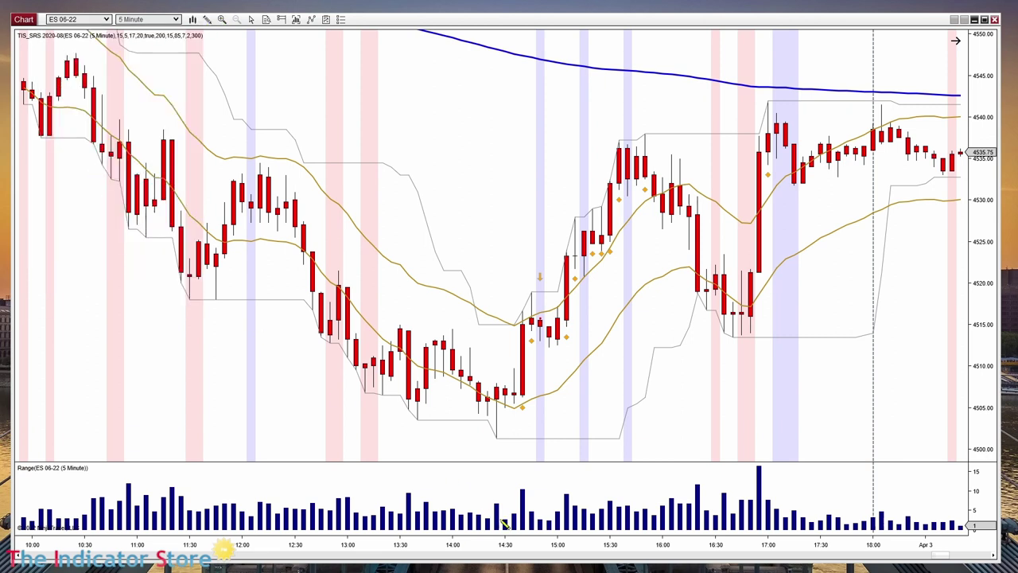
pyautogui.click(549, 513)
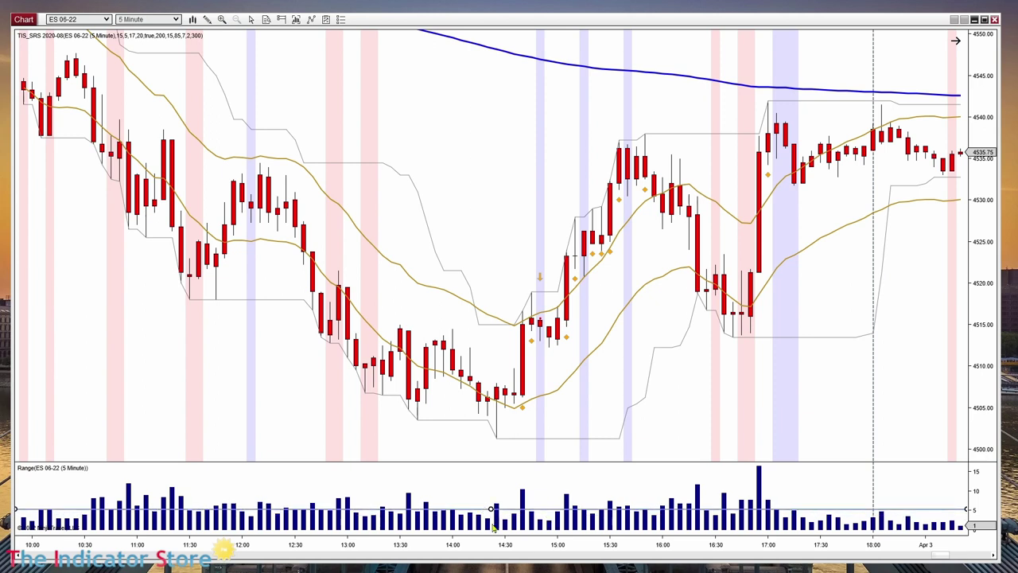
pyautogui.moveTo(542, 507)
pyautogui.mouseDown()
pyautogui.moveTo(544, 487)
pyautogui.moveTo(545, 516)
pyautogui.mouseUp()
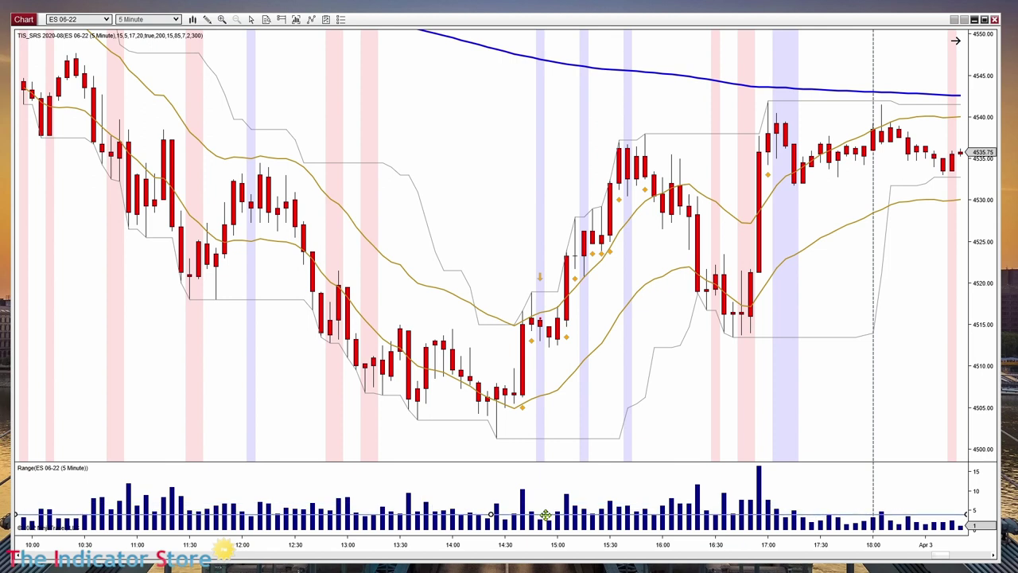
# - Set the Range panel's horizontal line to an exact Anchor Y value of 4 and accept it
pyautogui.doubleClick(545, 515)
pyautogui.click(596, 314)
pyautogui.write('4')
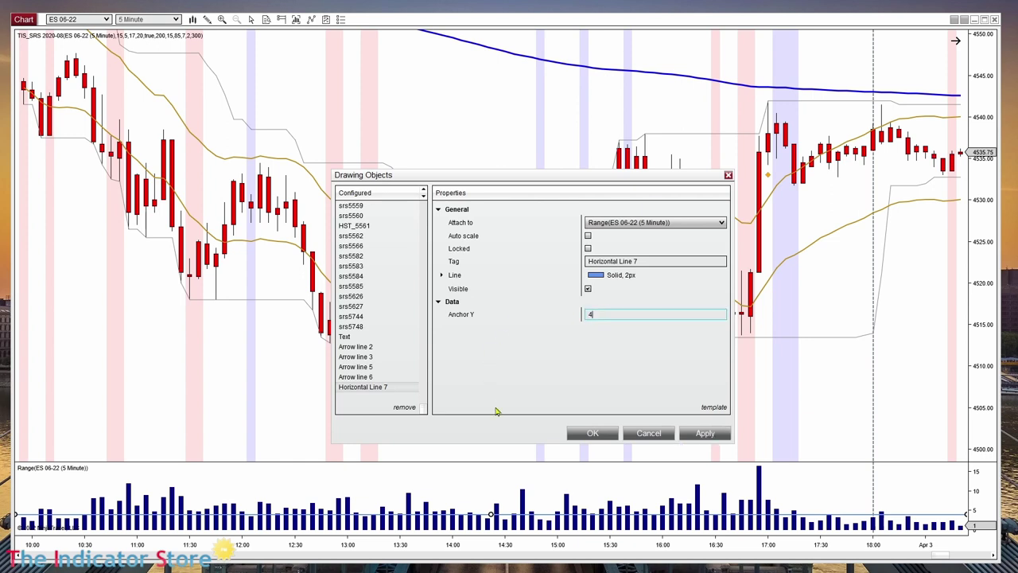
pyautogui.click(603, 436)
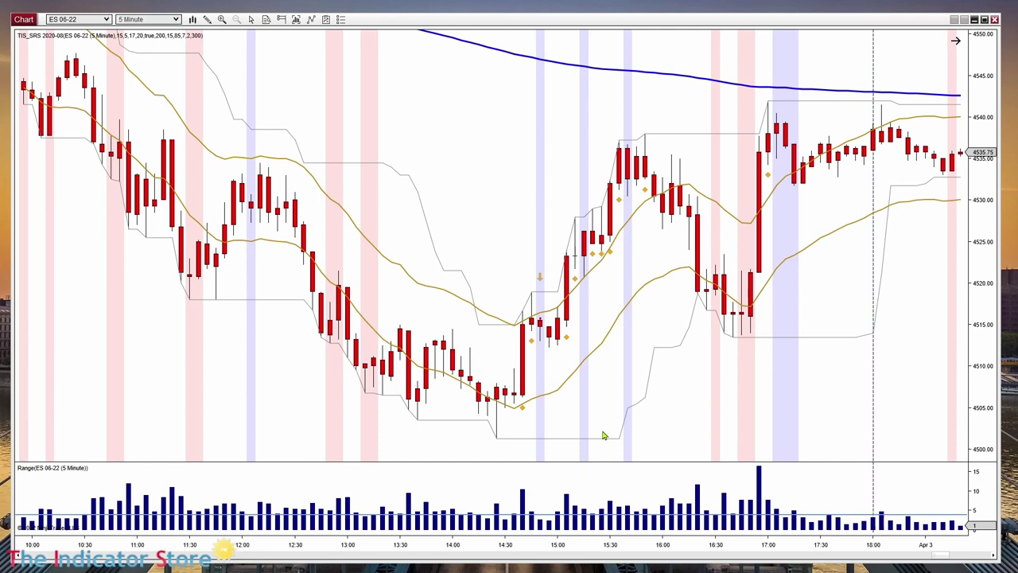
# - Set the SRS indicator's Max_Range to 16 on the 5 Minute chart and accept the settings
pyautogui.rightClick(483, 199)
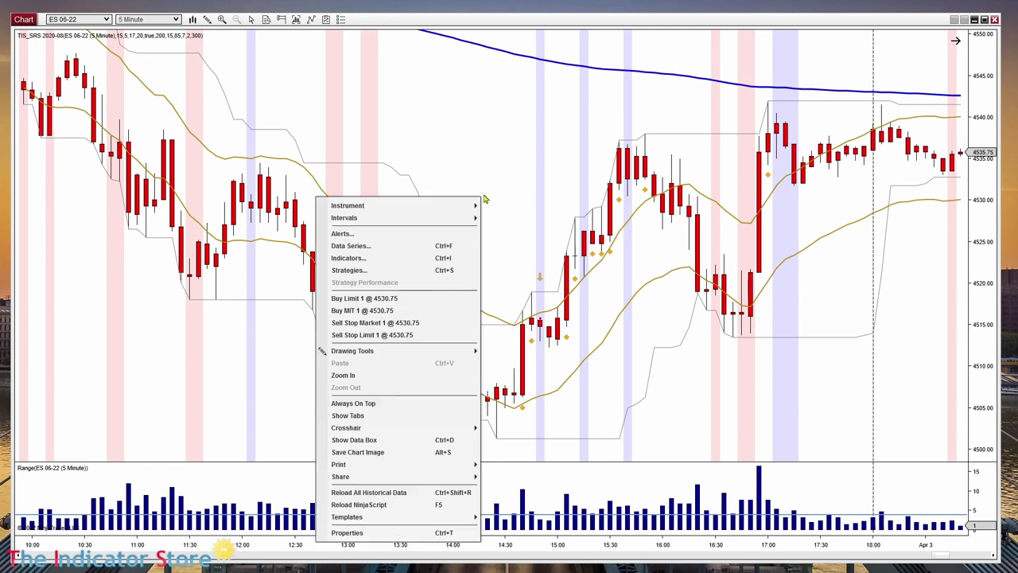
pyautogui.click(407, 263)
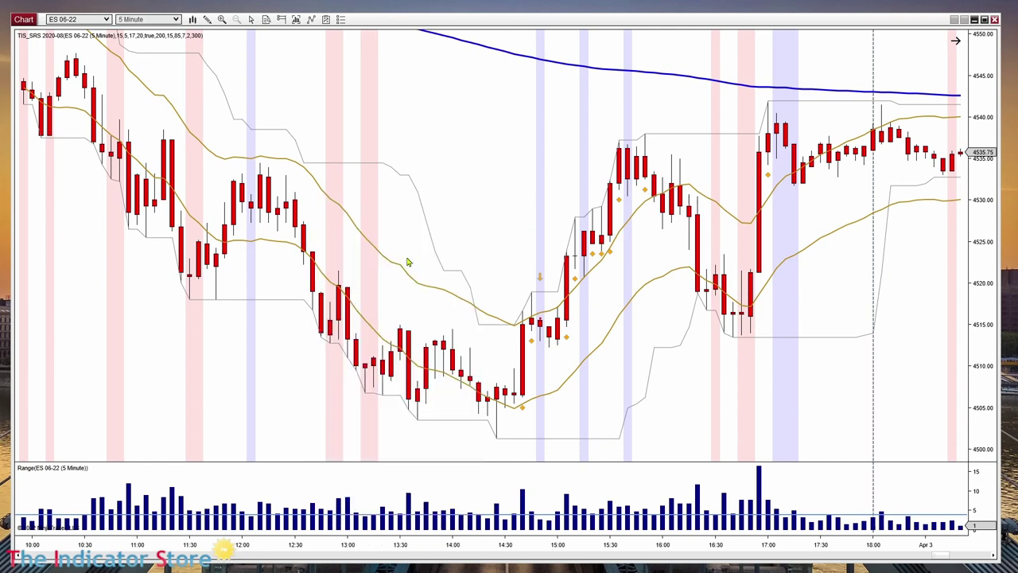
pyautogui.scroll(-4, 653, 453)
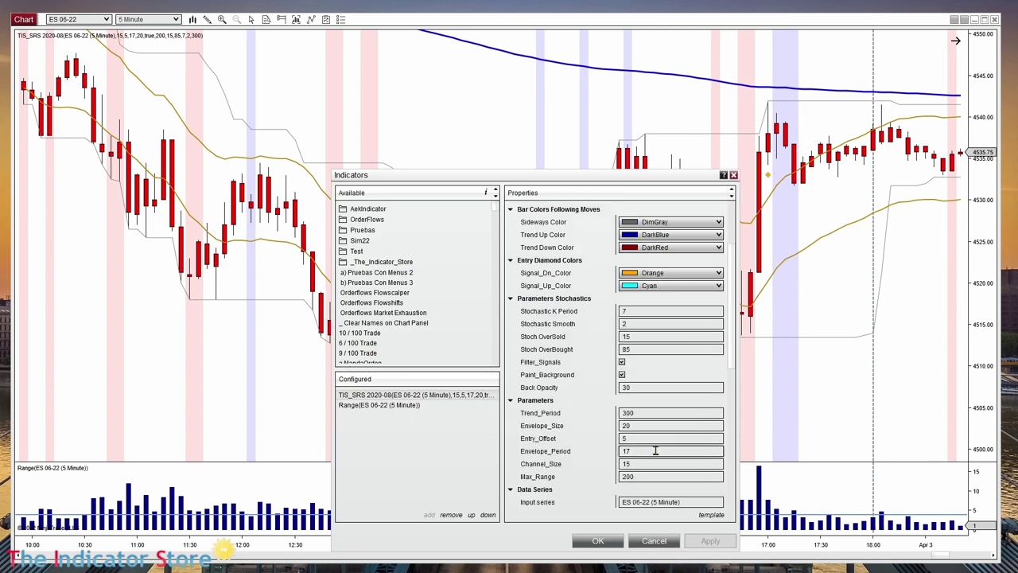
pyautogui.scroll(-1, 652, 453)
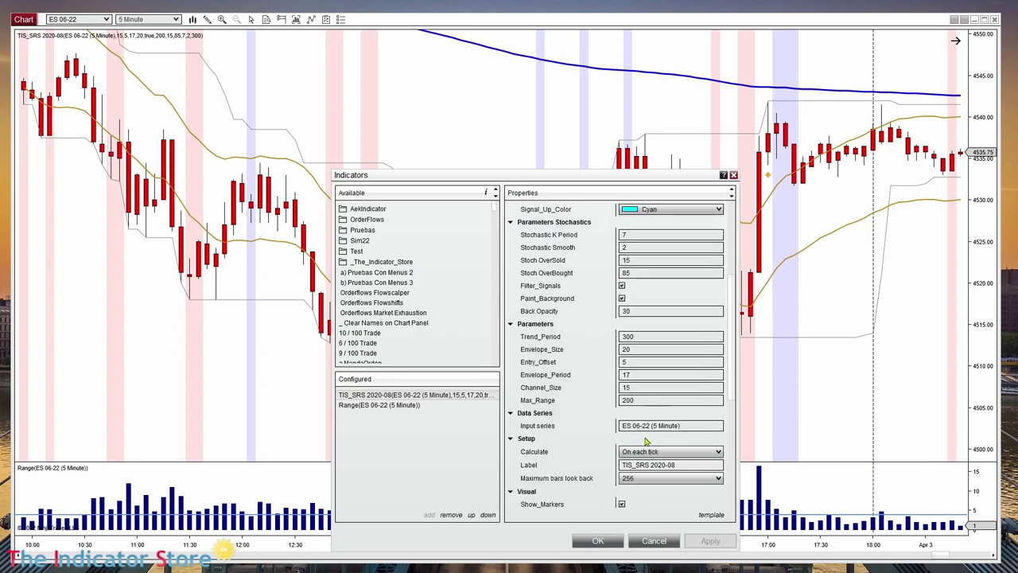
pyautogui.write('1')
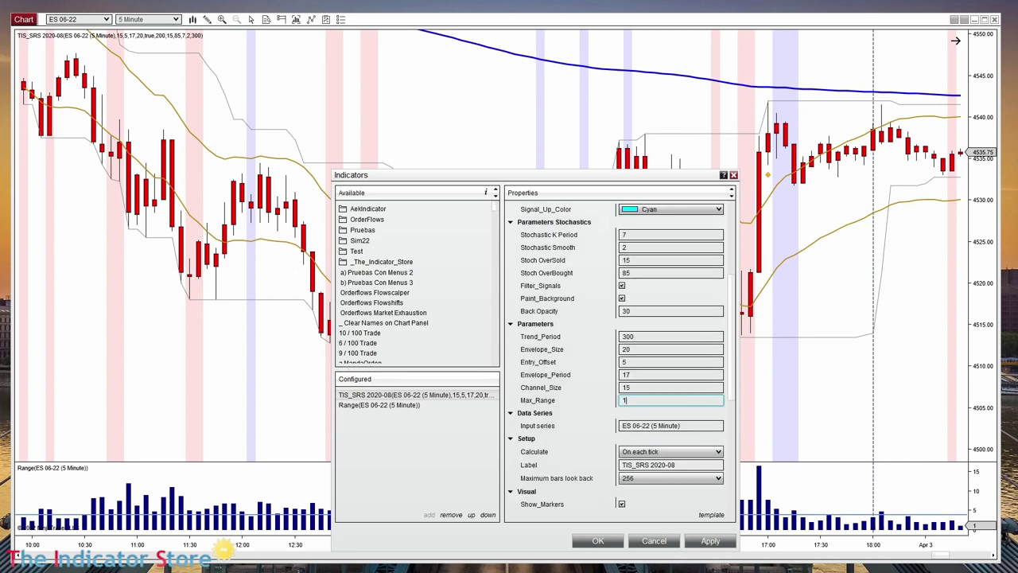
pyautogui.write('6')
pyautogui.click(597, 541)
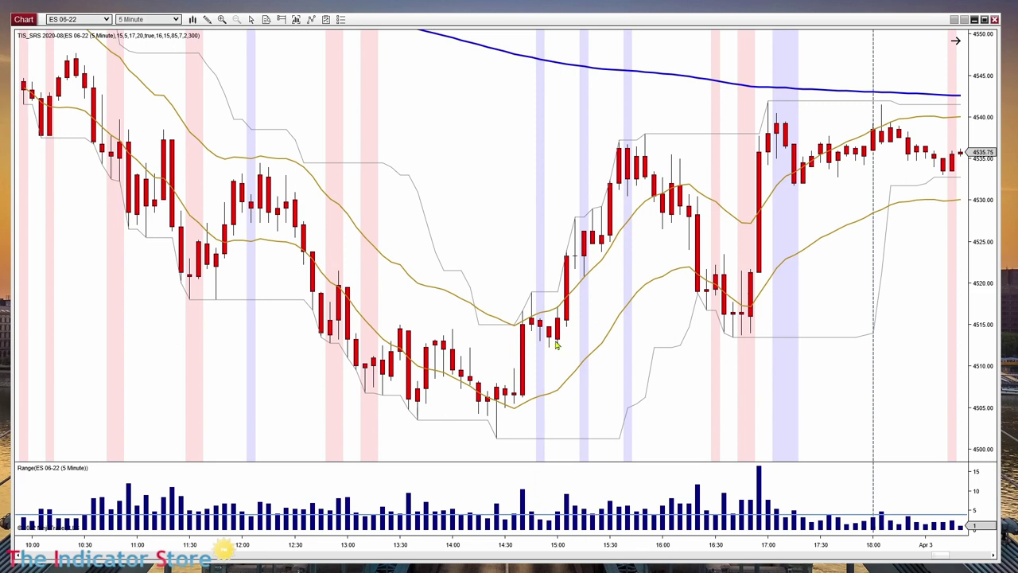
# - Set the SRS indicator's Max_Range to 20, apply it, move the settings dialog aside and accept the settings
pyautogui.click(568, 387)
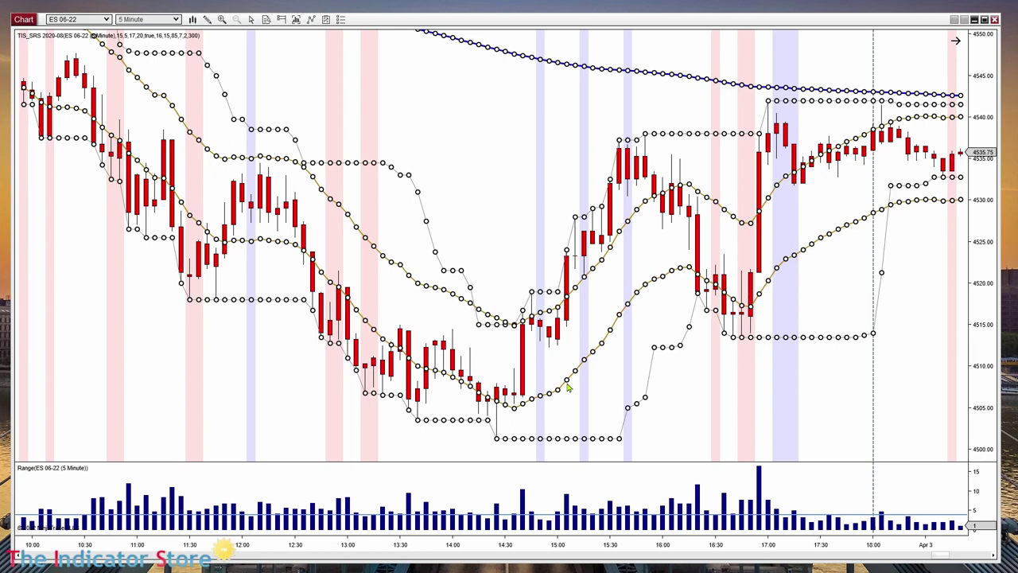
pyautogui.doubleClick(567, 387)
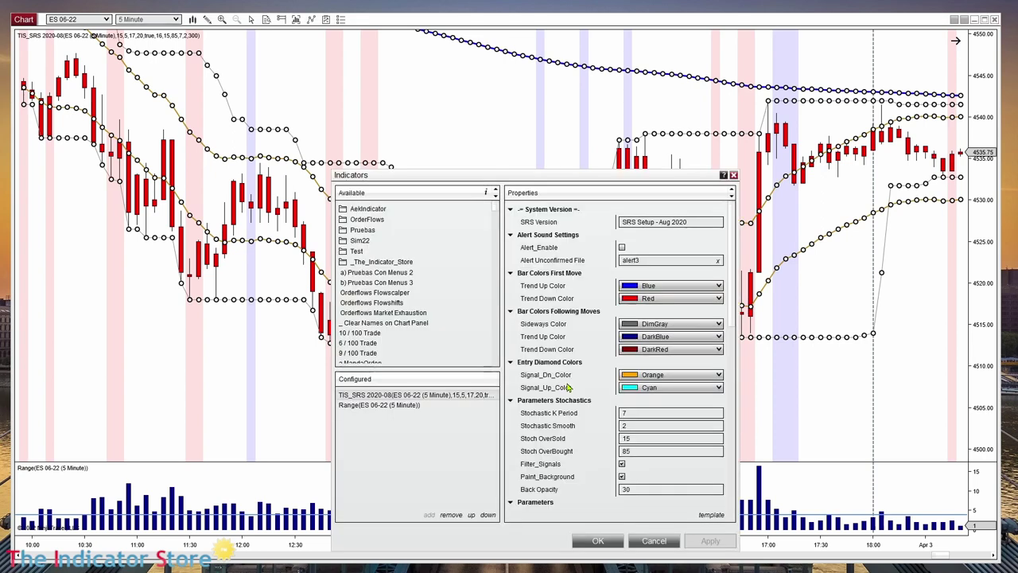
pyautogui.scroll(-3, 634, 478)
pyautogui.click(636, 476)
pyautogui.write('20')
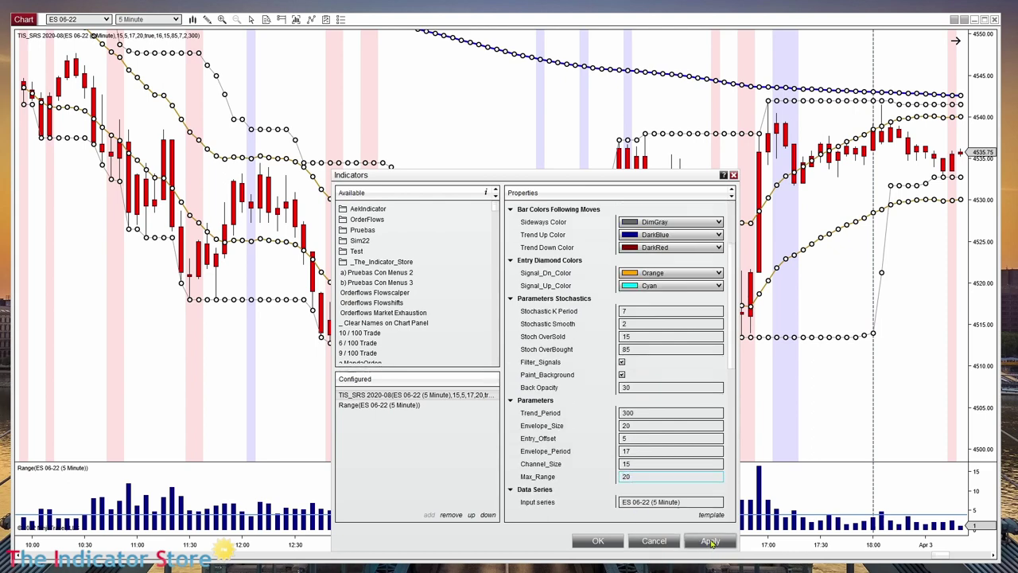
pyautogui.click(712, 543)
pyautogui.moveTo(610, 184); pyautogui.dragTo(332, 88)
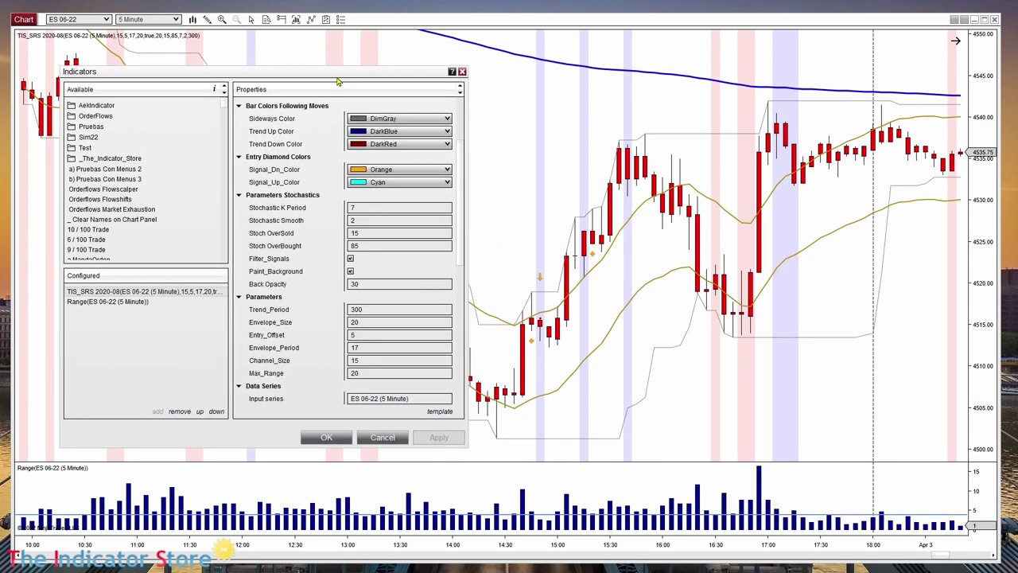
pyautogui.click(326, 437)
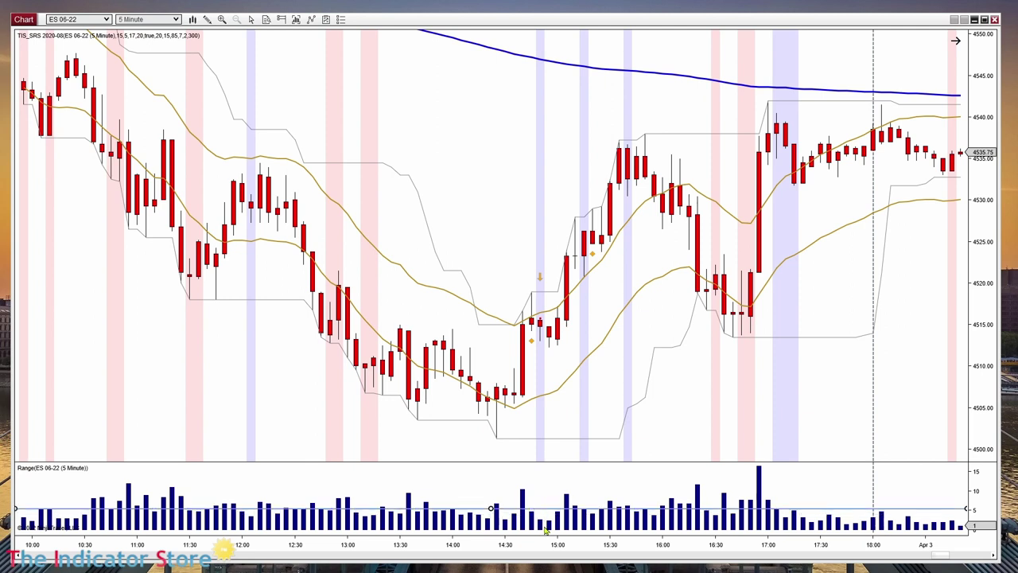
# - Delete the horizontal line from the Range panel
pyautogui.click(539, 510)
pyautogui.moveTo(533, 550); pyautogui.dragTo(582, 547)
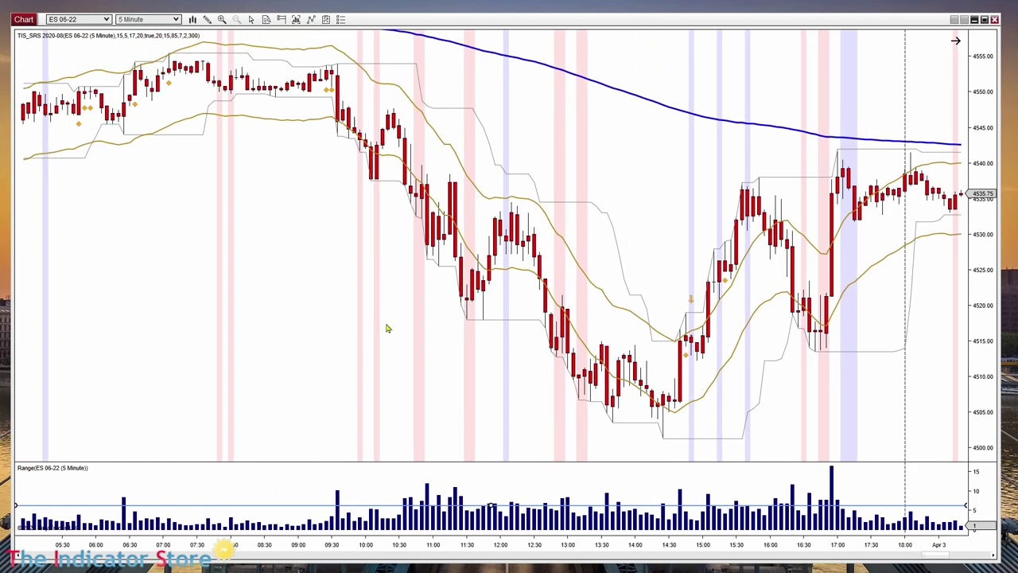
pyautogui.moveTo(159, 304); pyautogui.dragTo(343, 323)
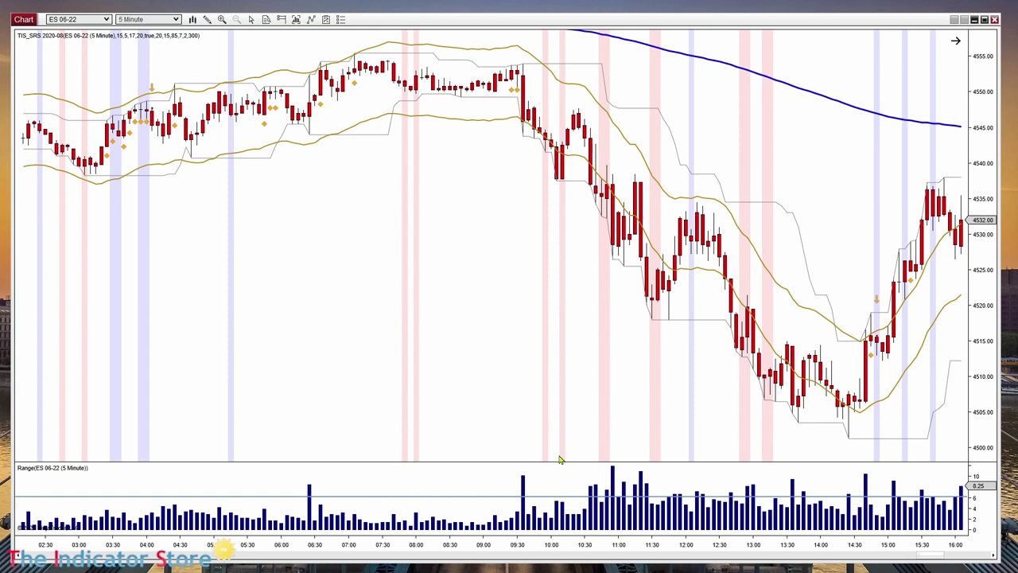
pyautogui.moveTo(555, 499)
pyautogui.mouseDown()
pyautogui.moveTo(550, 486)
pyautogui.moveTo(553, 495)
pyautogui.mouseUp()
pyautogui.press('Delete')
# - Turn off Filter_Signals and Paint_Background for the SRS indicator, collapse its Parameters Stochastics group and apply the changes
pyautogui.rightClick(487, 342)
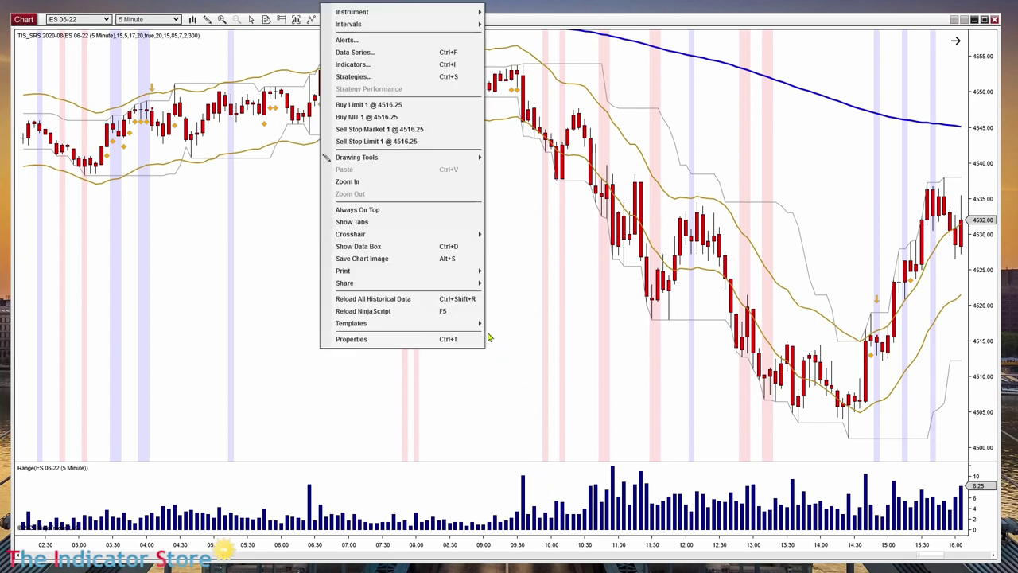
pyautogui.click(365, 65)
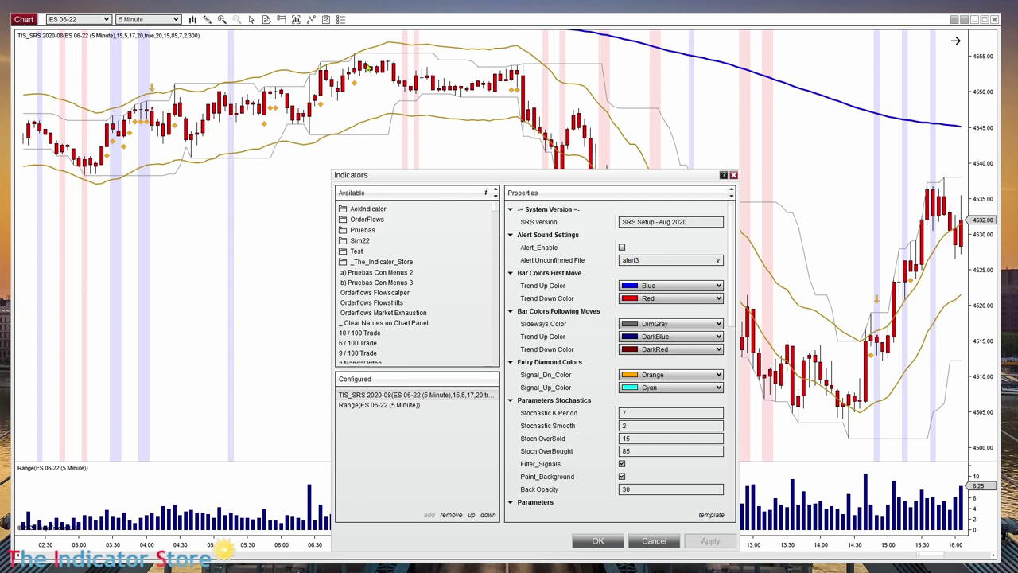
pyautogui.moveTo(655, 182); pyautogui.dragTo(436, 130)
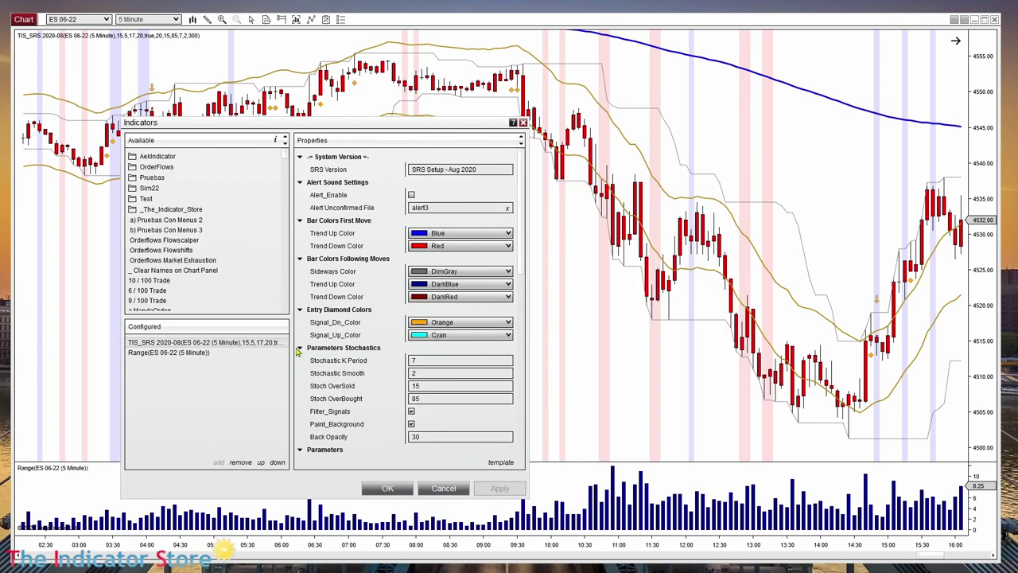
pyautogui.click(412, 411)
pyautogui.click(411, 424)
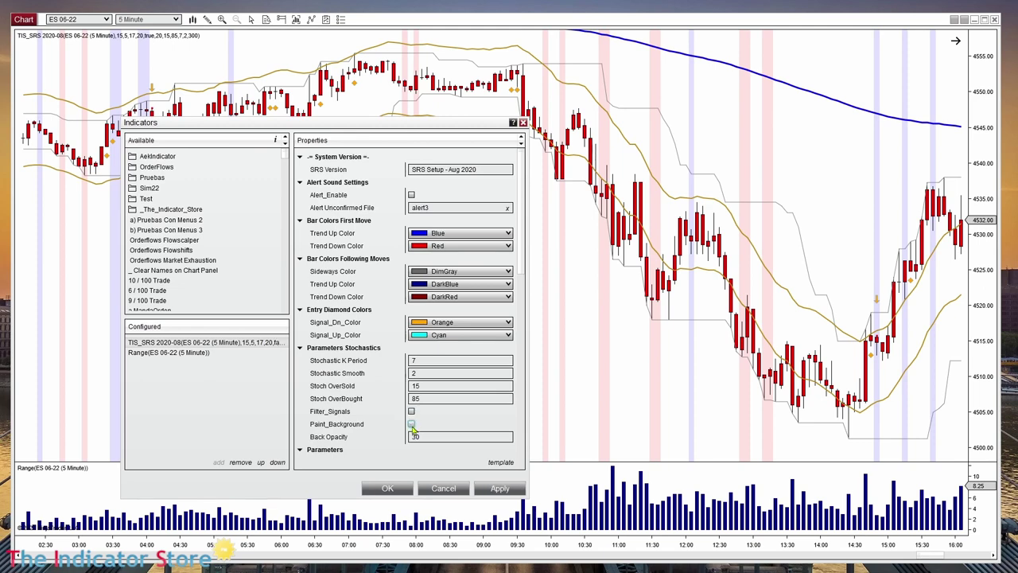
pyautogui.click(301, 348)
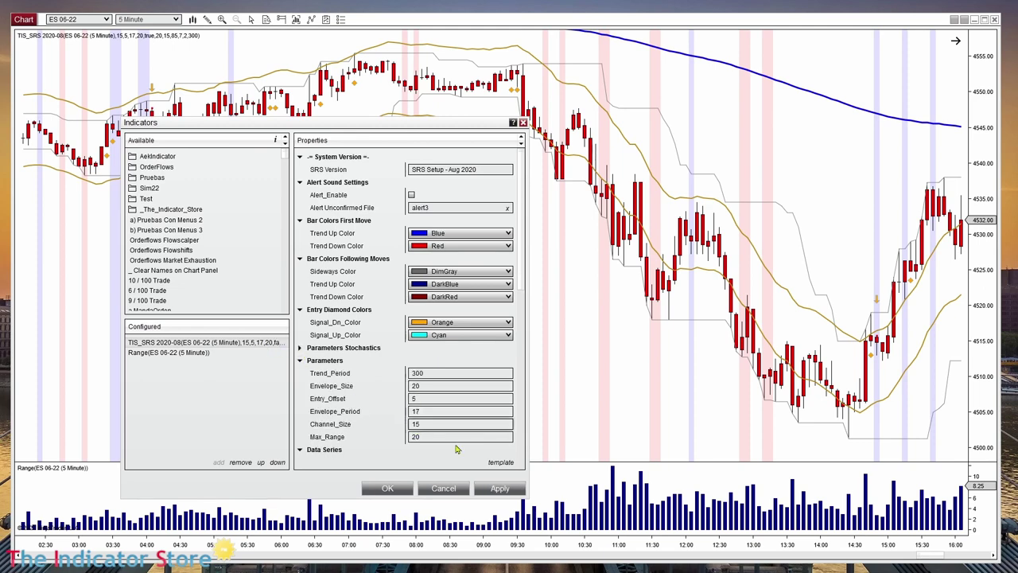
pyautogui.click(509, 491)
# - Set the SRS indicator's Max_Range to 200 and apply the change, keeping the settings dialog open
pyautogui.scroll(-1, 454, 385)
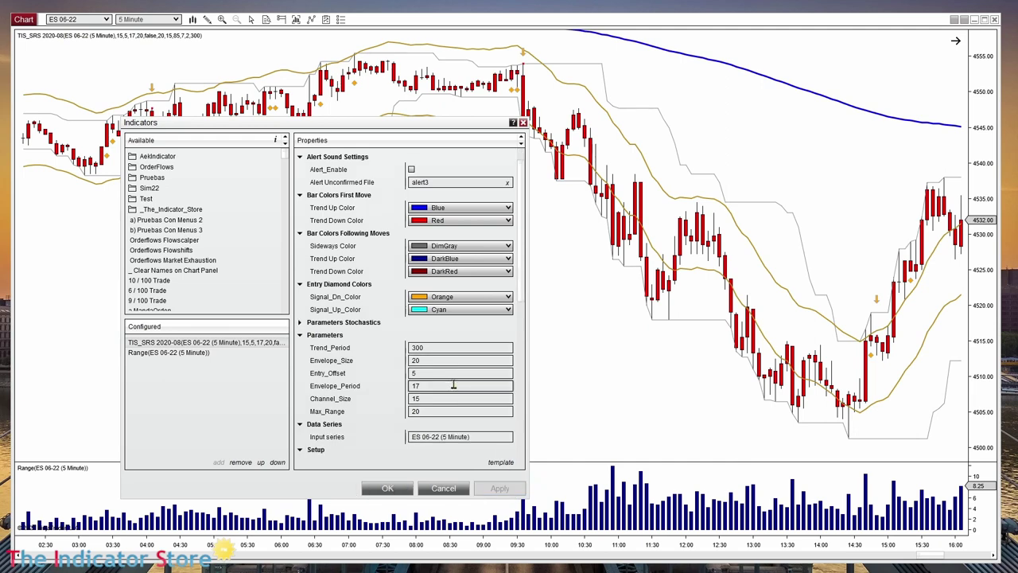
pyautogui.click(439, 411)
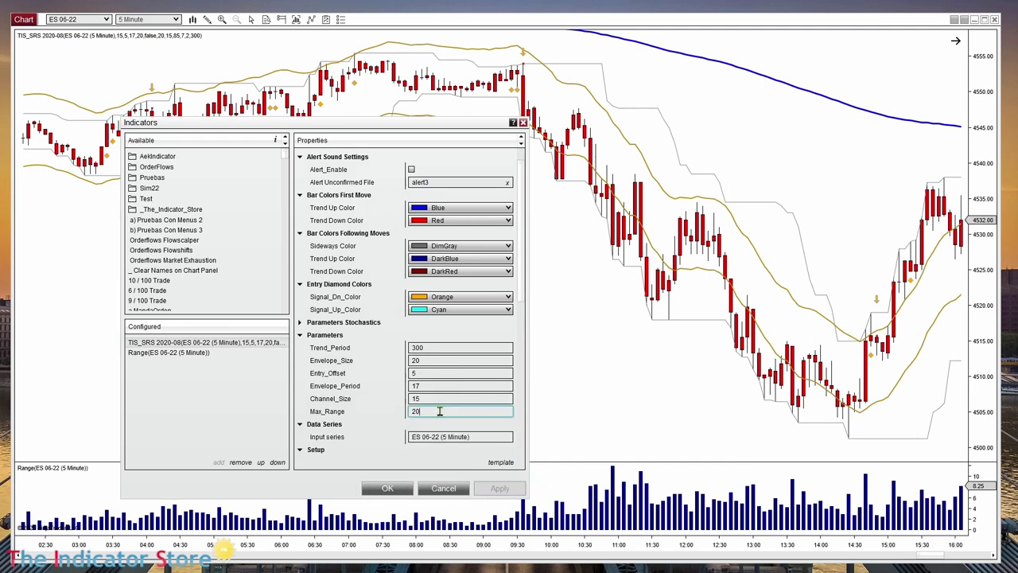
pyautogui.write('0')
pyautogui.click(500, 488)
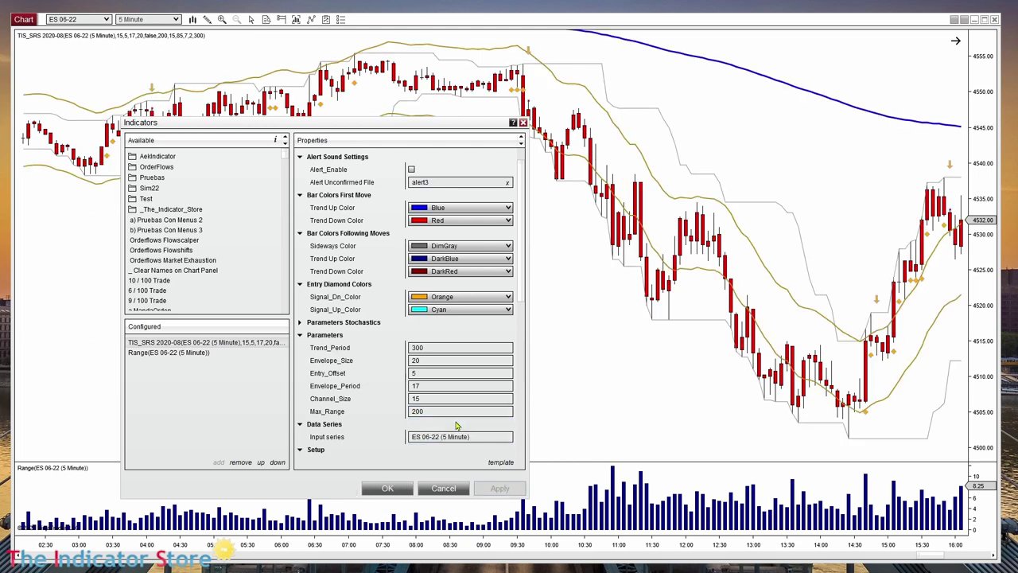
# - Set the SRS indicator's Envelope_Size to 10 and apply the change to the chart
pyautogui.click(433, 348)
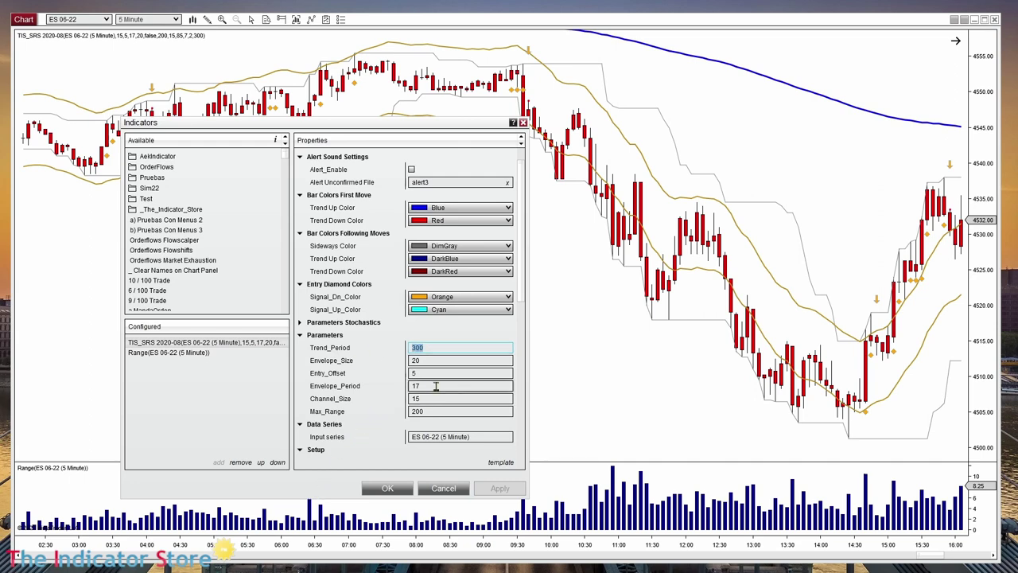
pyautogui.click(434, 360)
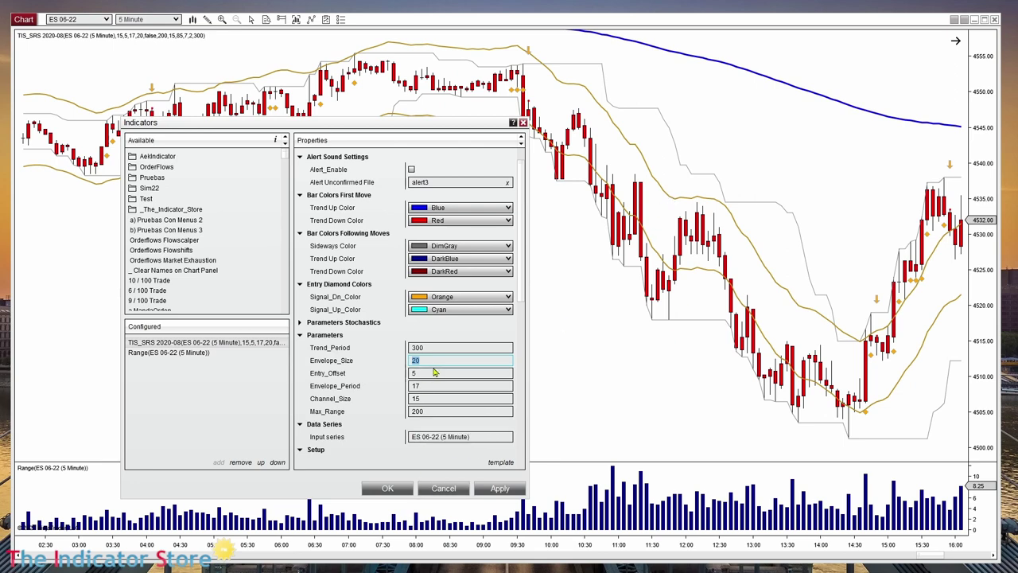
pyautogui.write('10')
pyautogui.click(491, 490)
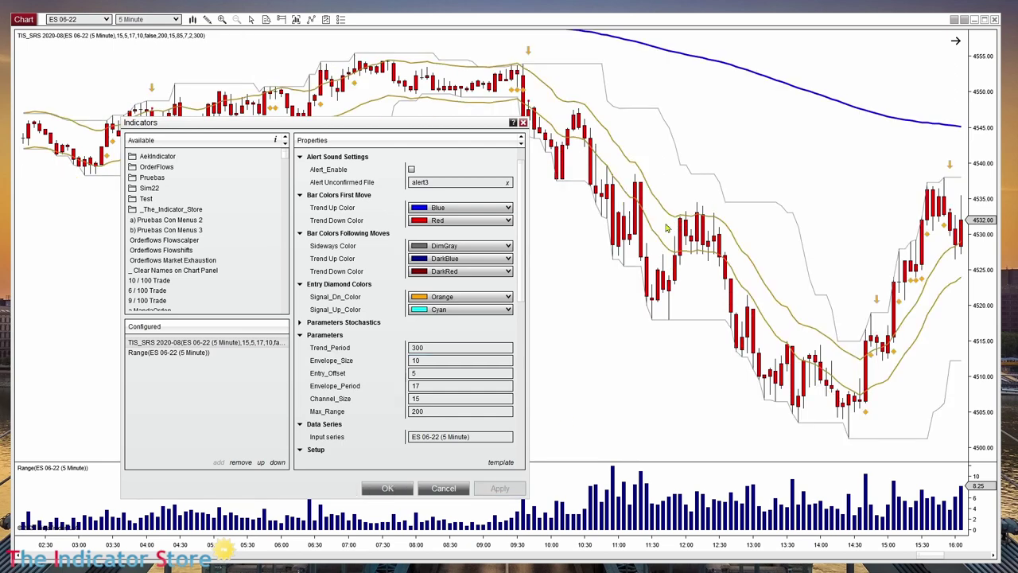
# - Set the SRS indicator's Envelope_Size to 40 and apply the change to the chart
pyautogui.click(427, 360)
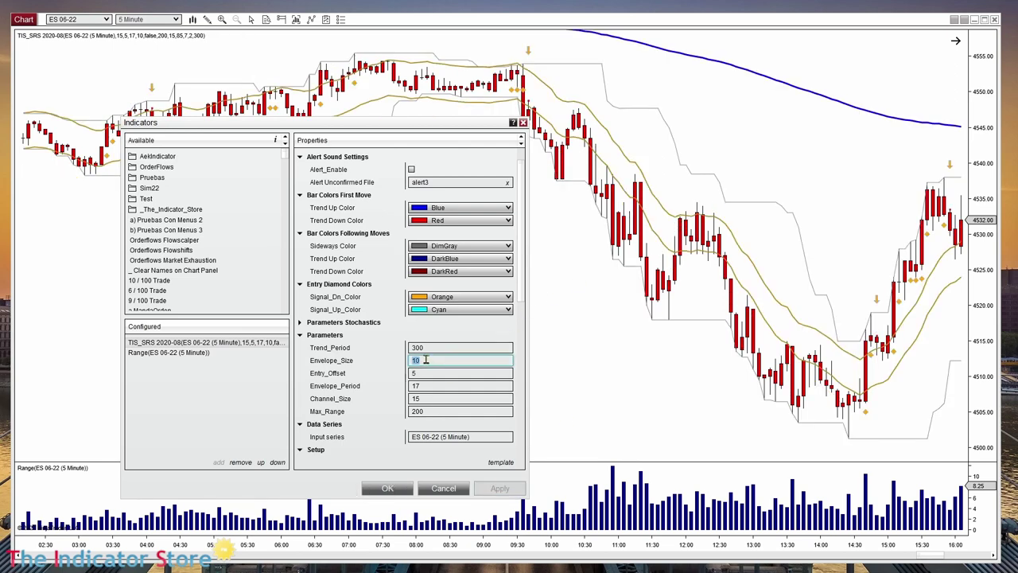
pyautogui.write('40')
pyautogui.click(493, 491)
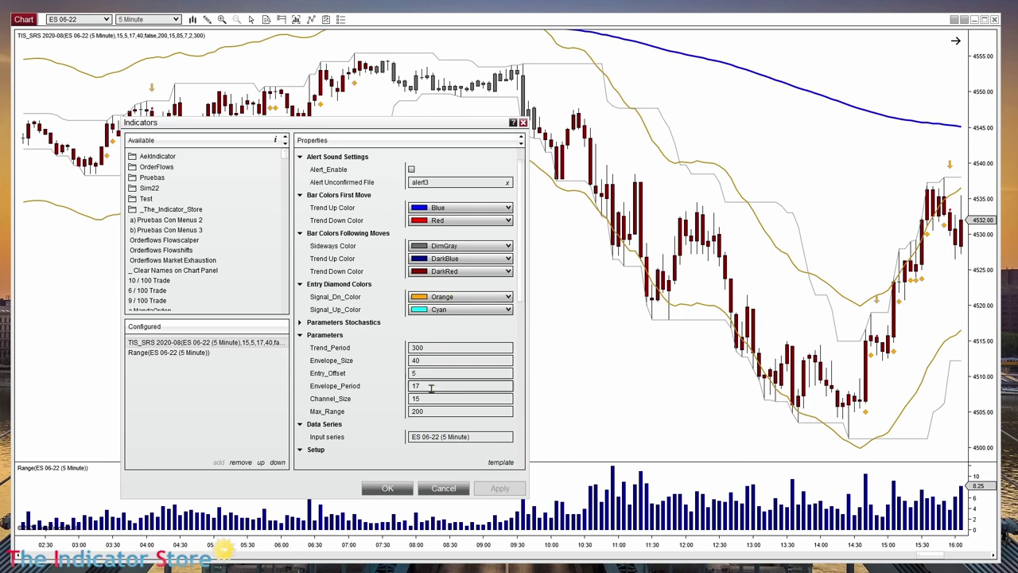
# - Set the SRS indicator's Envelope_Size to 60, apply the change and move the settings dialog slightly upward
pyautogui.click(437, 361)
pyautogui.write('60')
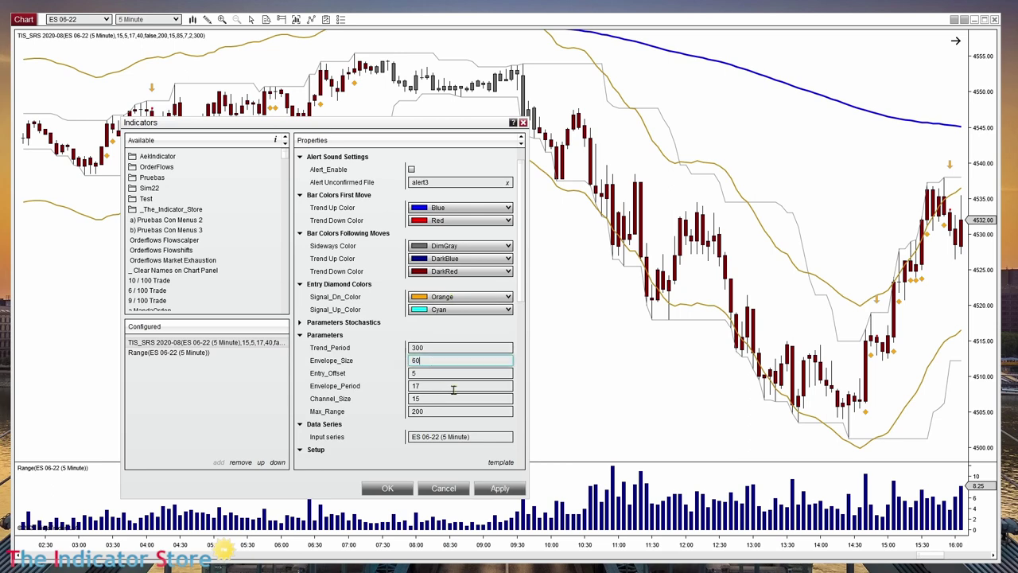
pyautogui.click(499, 488)
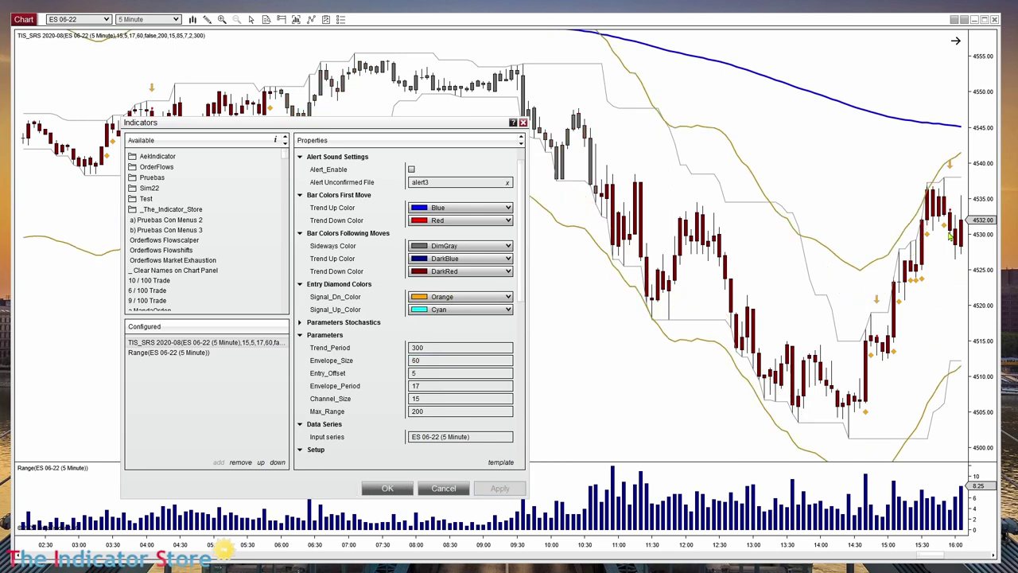
pyautogui.moveTo(436, 127); pyautogui.dragTo(445, 97)
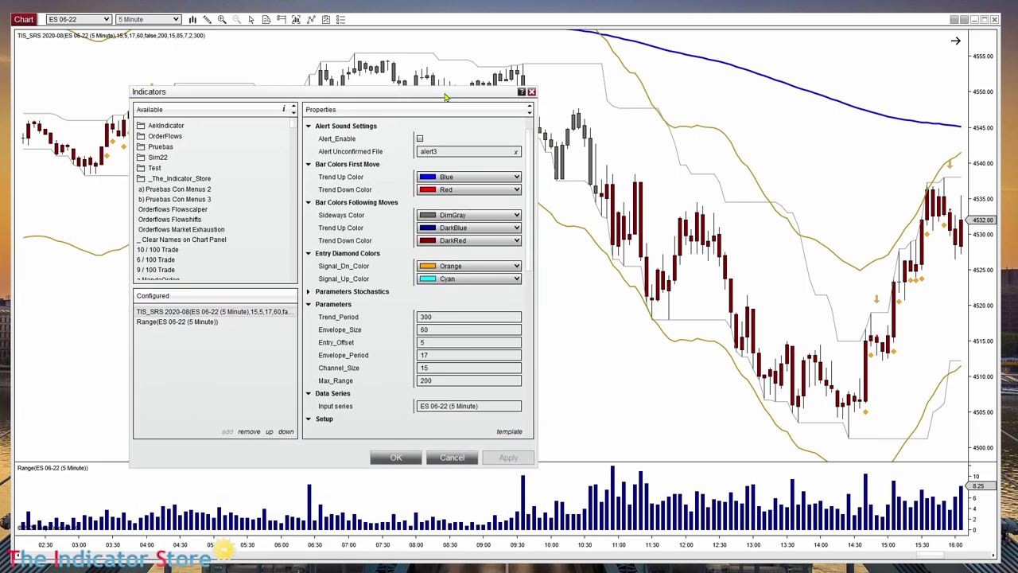
# - Set the SRS indicator's Envelope_Size back to 20 and apply the change
pyautogui.click(437, 329)
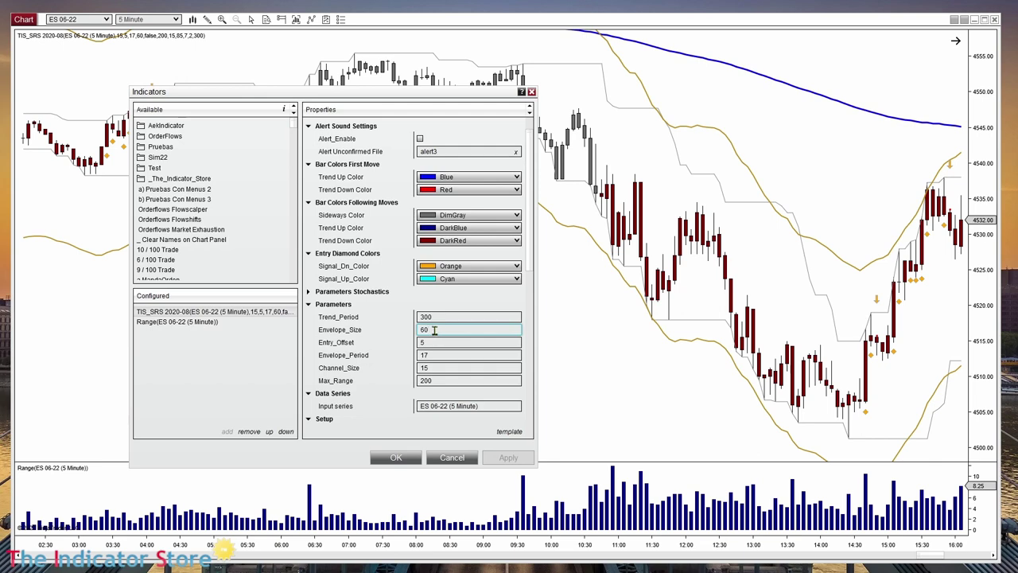
pyautogui.press('BackSpace')
pyautogui.press('BackSpace')
pyautogui.write('20')
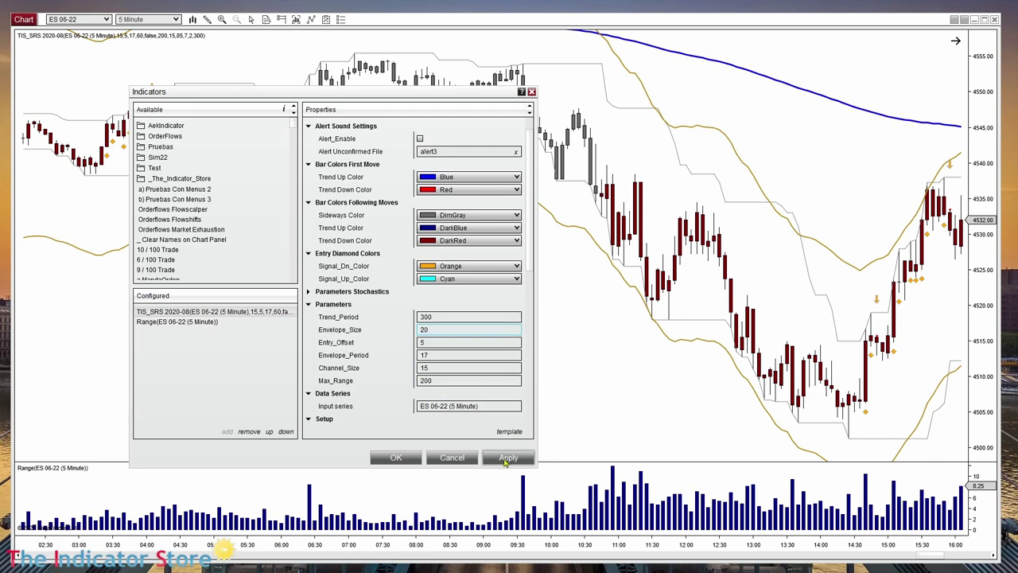
pyautogui.click(506, 458)
# - Set the SRS indicator's Envelope_Period to 8 and apply the change to the chart
pyautogui.doubleClick(427, 342)
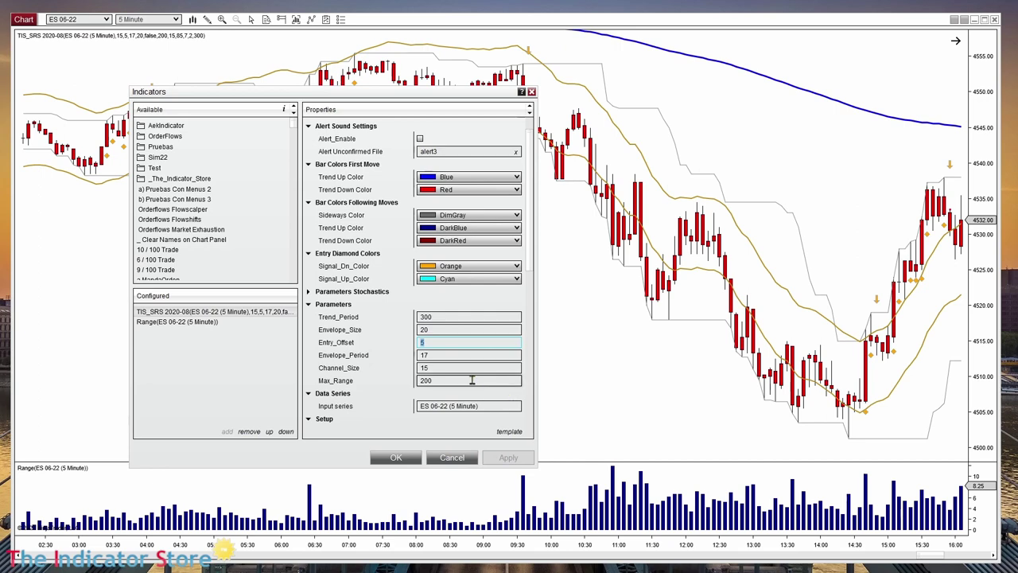
pyautogui.press('Tab')
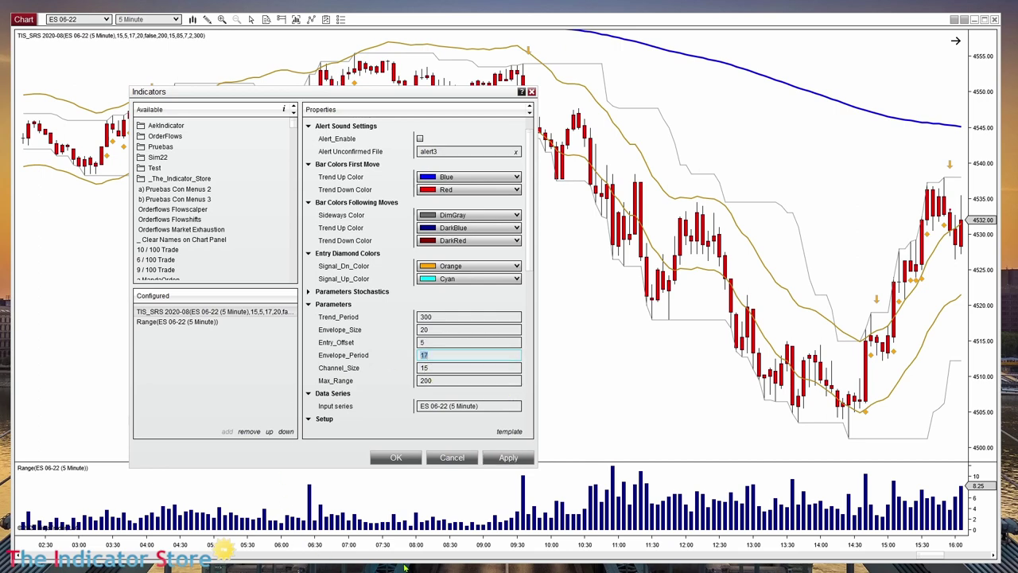
pyautogui.write('8')
pyautogui.click(508, 457)
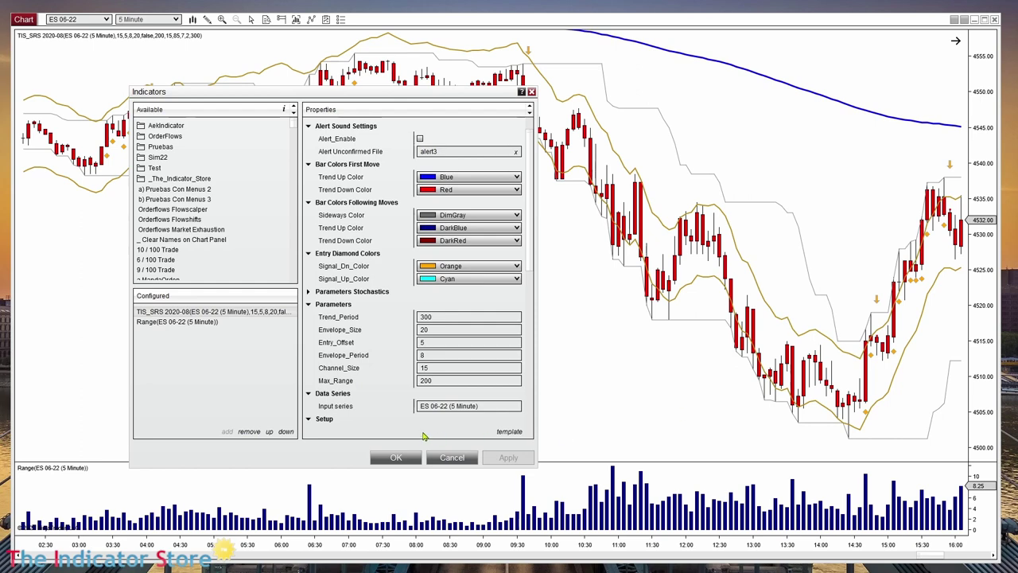
# - Set the SRS indicator's Envelope_Period to 50, apply it, check the bands on the chart and close the indicator settings
pyautogui.doubleClick(432, 357)
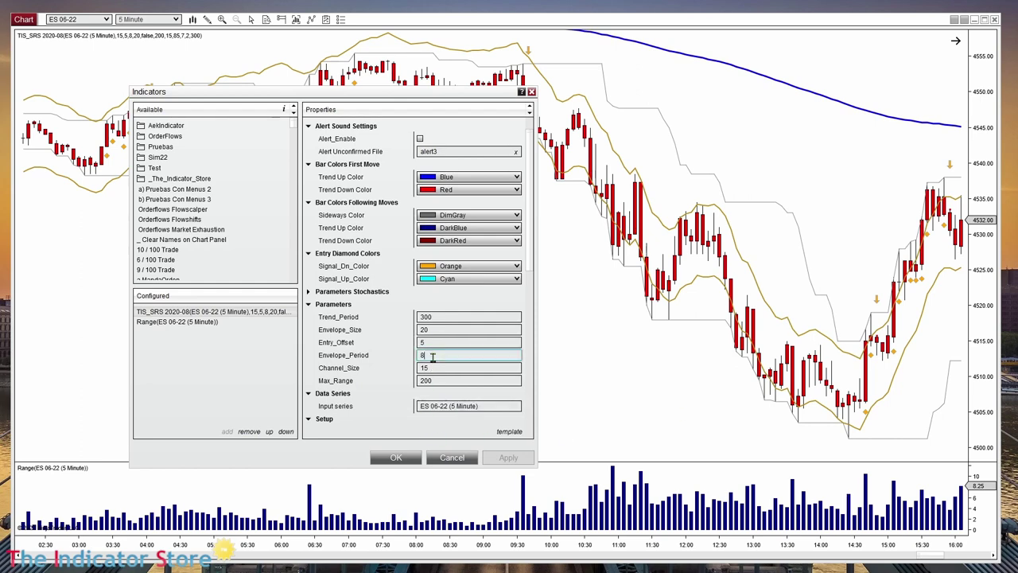
pyautogui.write('50')
pyautogui.click(508, 457)
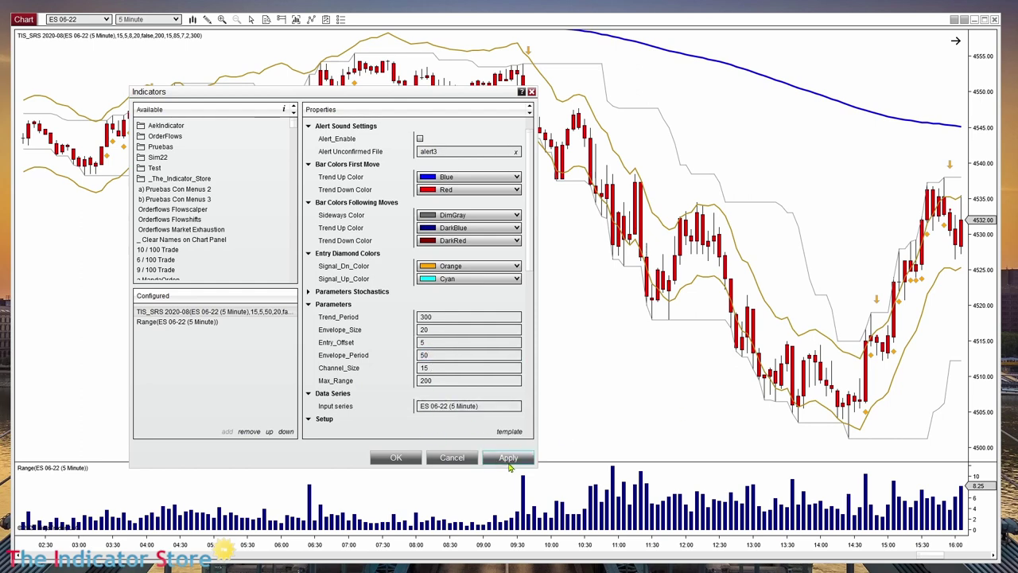
pyautogui.moveTo(391, 97); pyautogui.dragTo(214, 341)
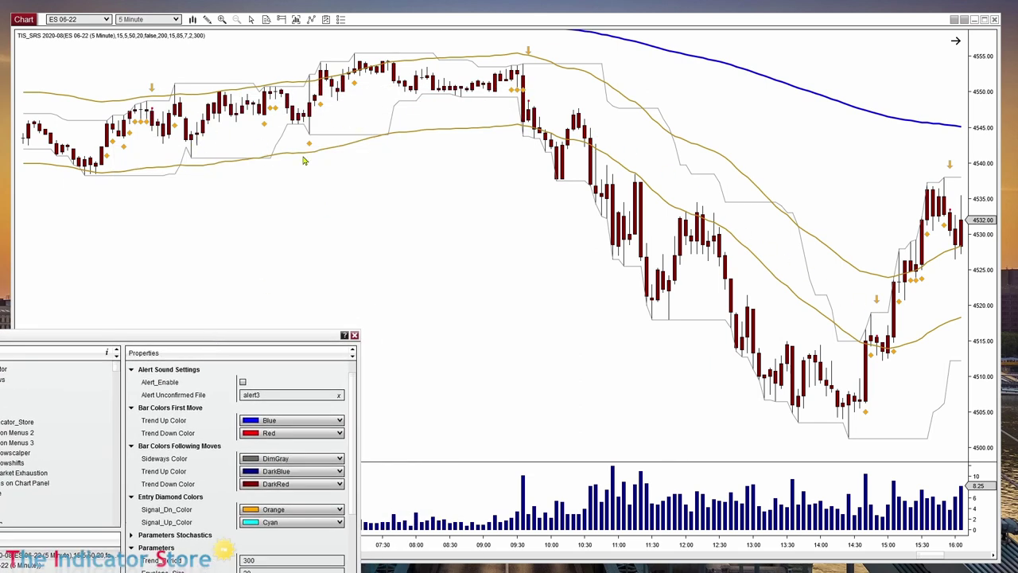
pyautogui.moveTo(191, 335); pyautogui.dragTo(449, 93)
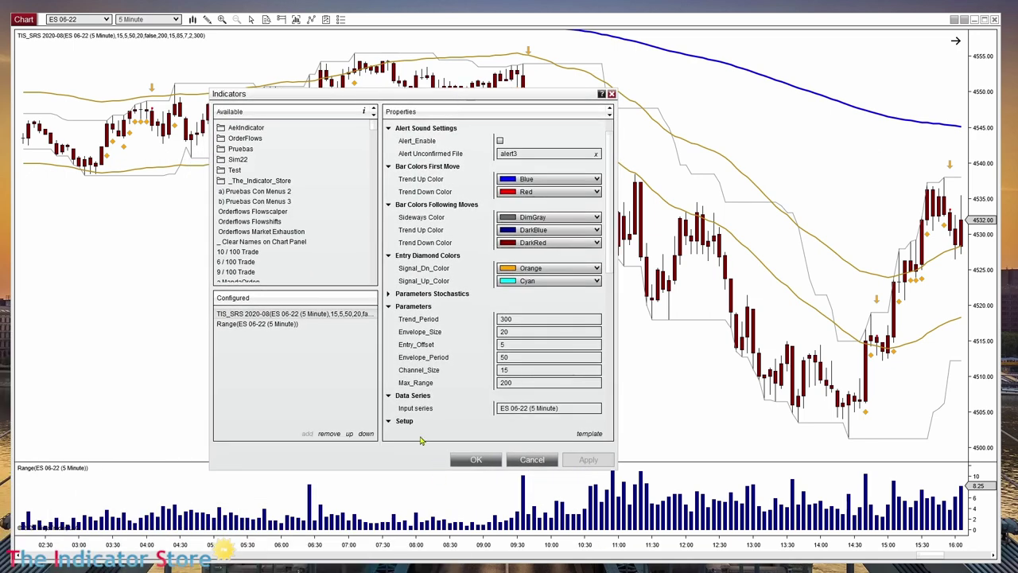
pyautogui.click(476, 459)
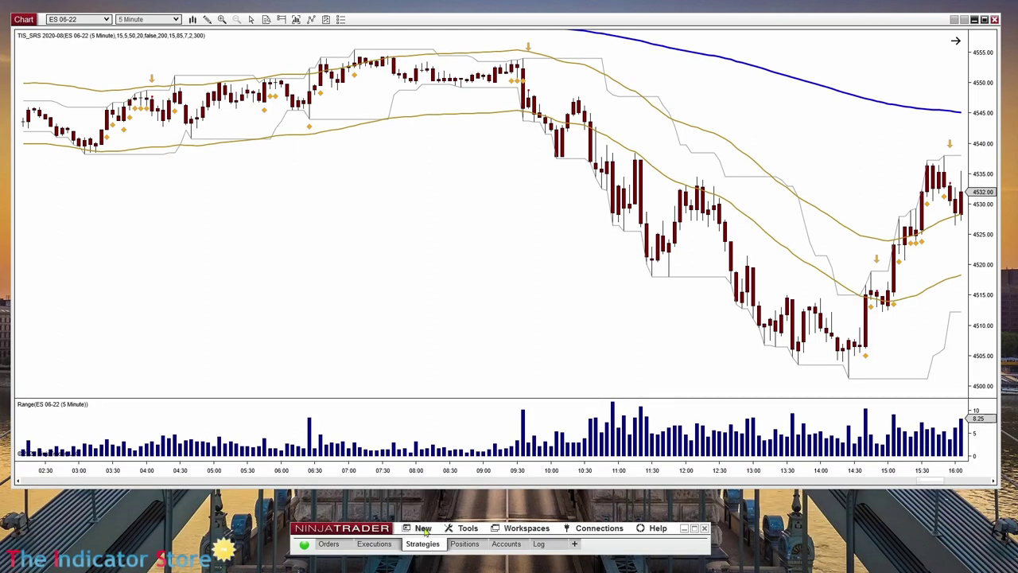
# - Open a new Strategy Analyzer and set its backtest type to Optimization
pyautogui.click(422, 528)
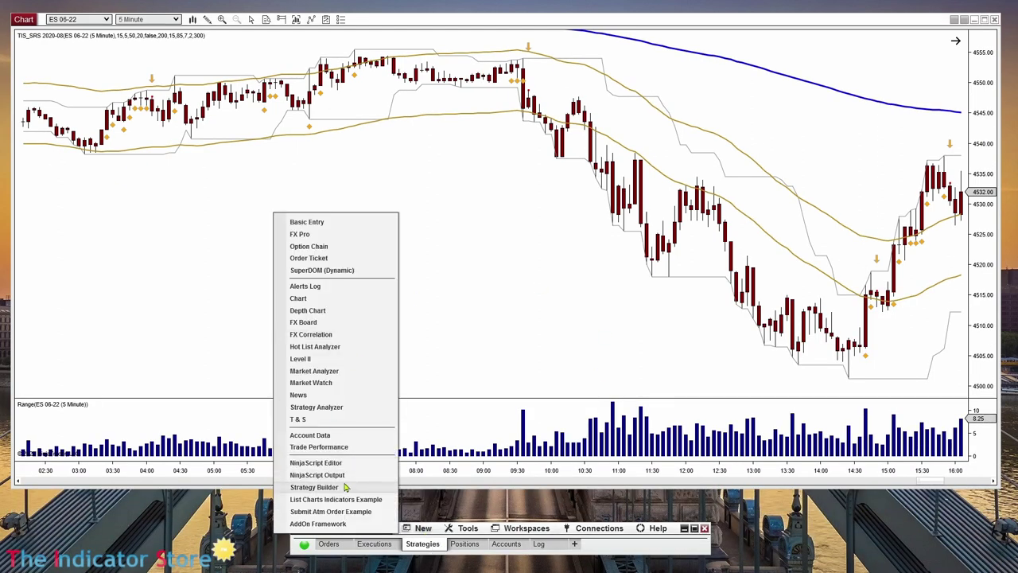
pyautogui.click(322, 407)
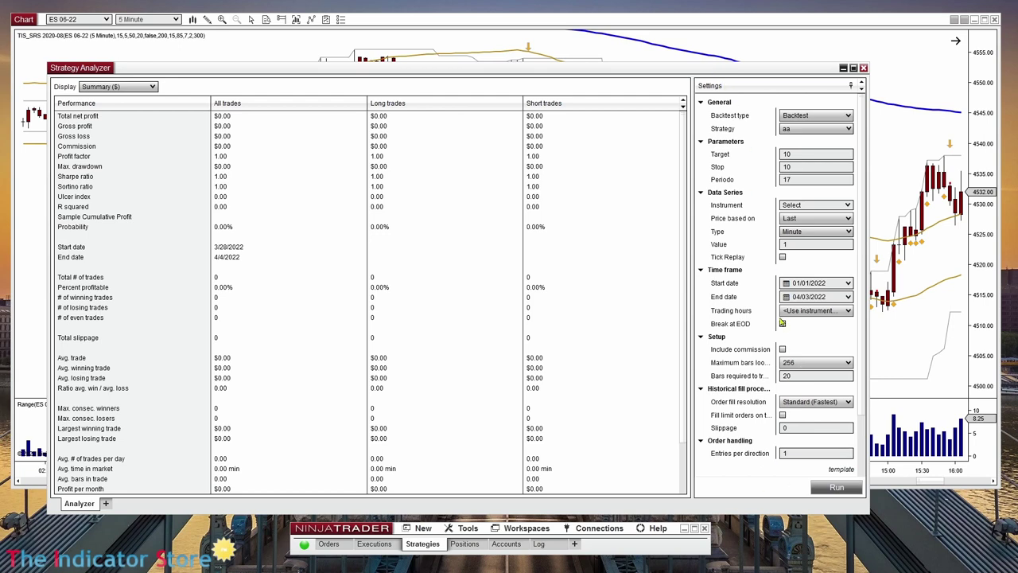
pyautogui.click(782, 323)
pyautogui.click(827, 116)
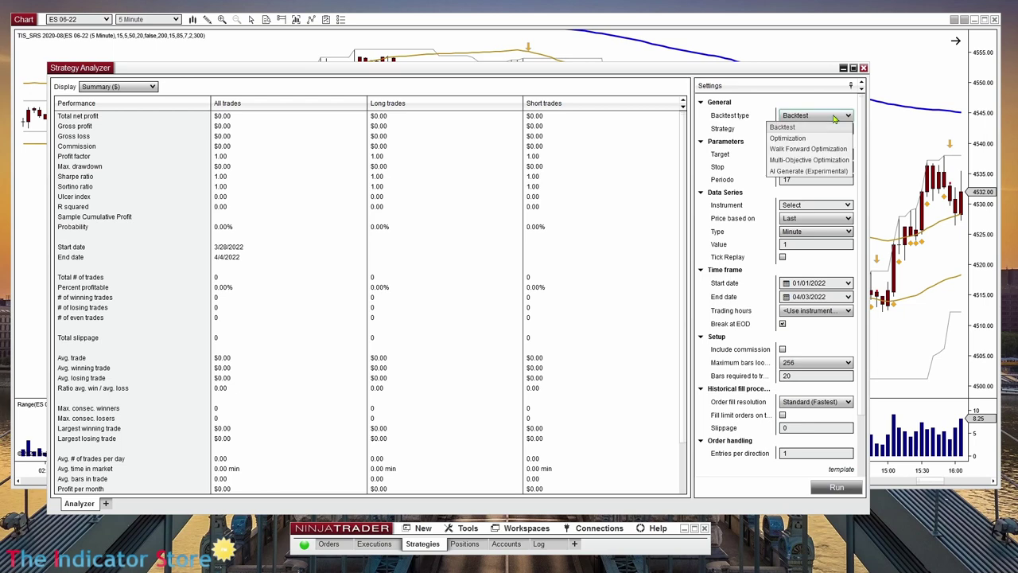
pyautogui.click(795, 139)
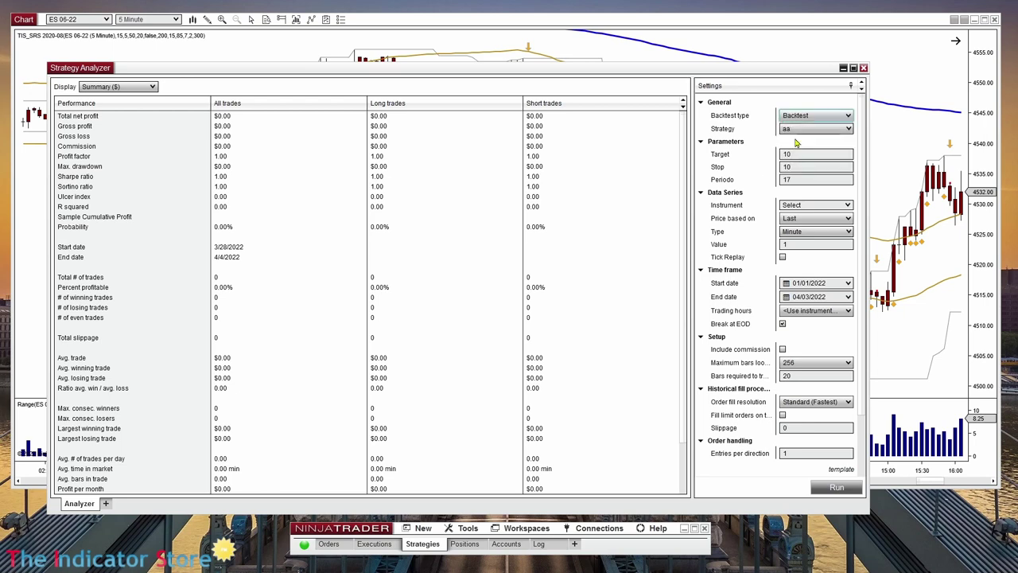
# - Choose the TIS_SRS 2020_08 strategy for the optimization and set Filter_Signals to False
pyautogui.click(846, 128)
pyautogui.moveTo(830, 144)
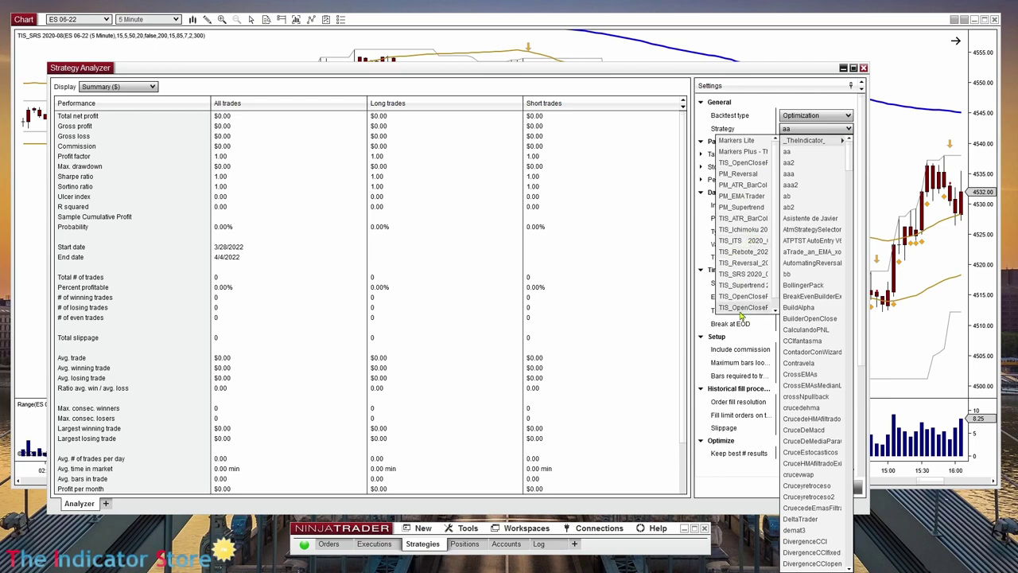
pyautogui.click(741, 274)
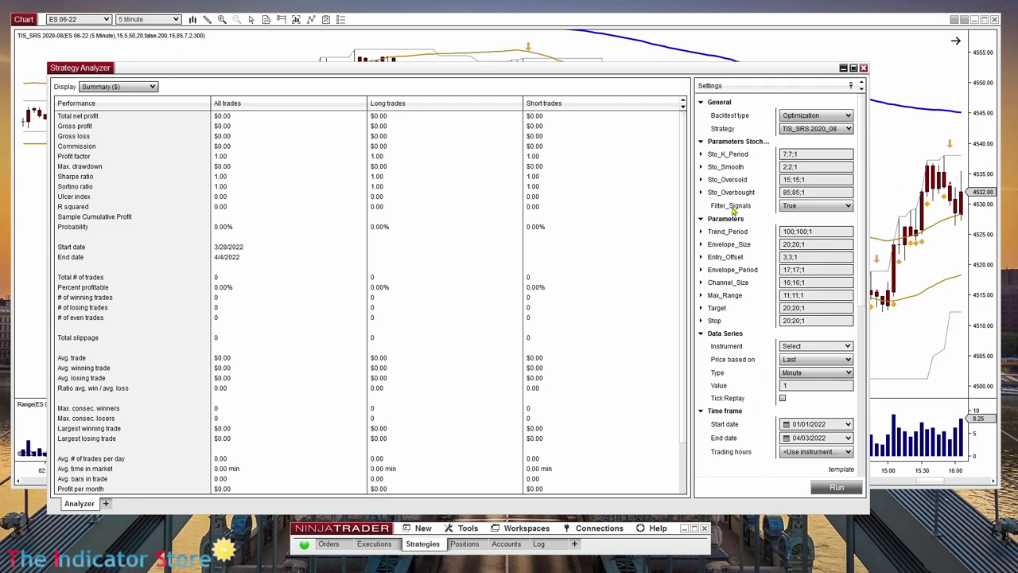
pyautogui.click(790, 206)
pyautogui.click(800, 229)
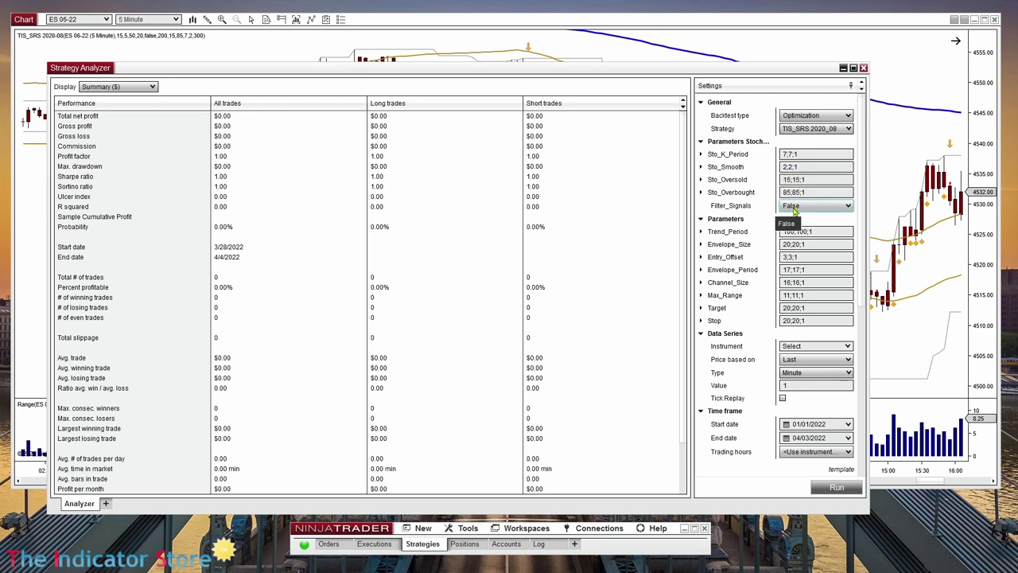
# - Set the optimization's data series to the ES 06-22 instrument with a Minute value of 5
pyautogui.moveTo(774, 73)
pyautogui.mouseDown()
pyautogui.moveTo(754, 44)
pyautogui.moveTo(777, 58)
pyautogui.mouseUp()
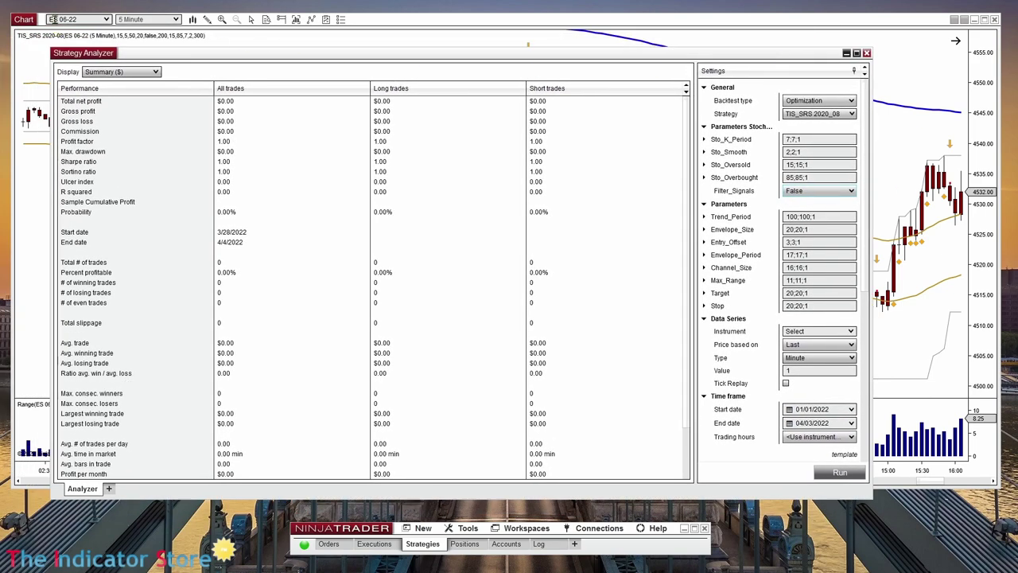
pyautogui.click(832, 330)
pyautogui.click(850, 332)
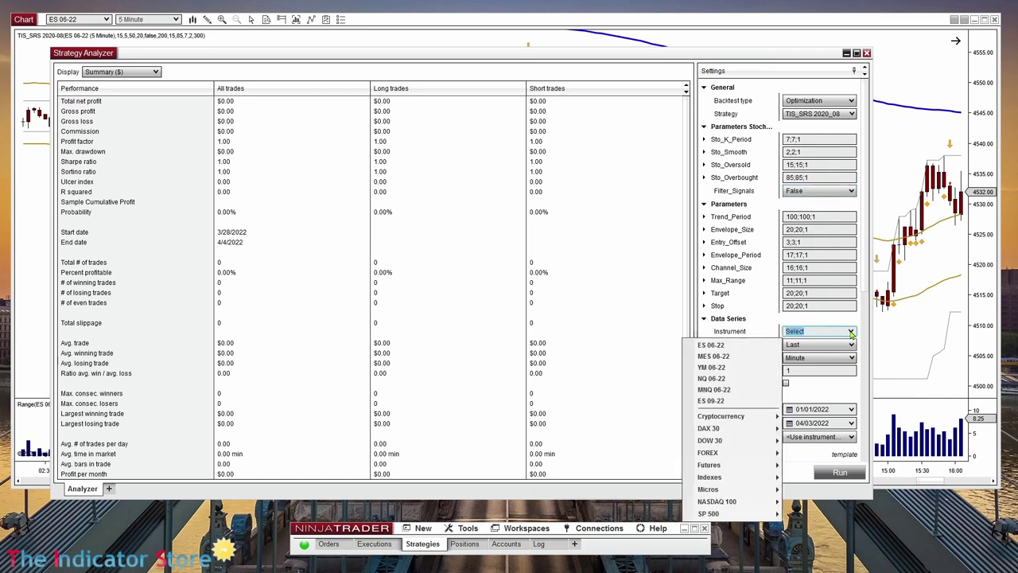
pyautogui.click(712, 344)
pyautogui.click(799, 367)
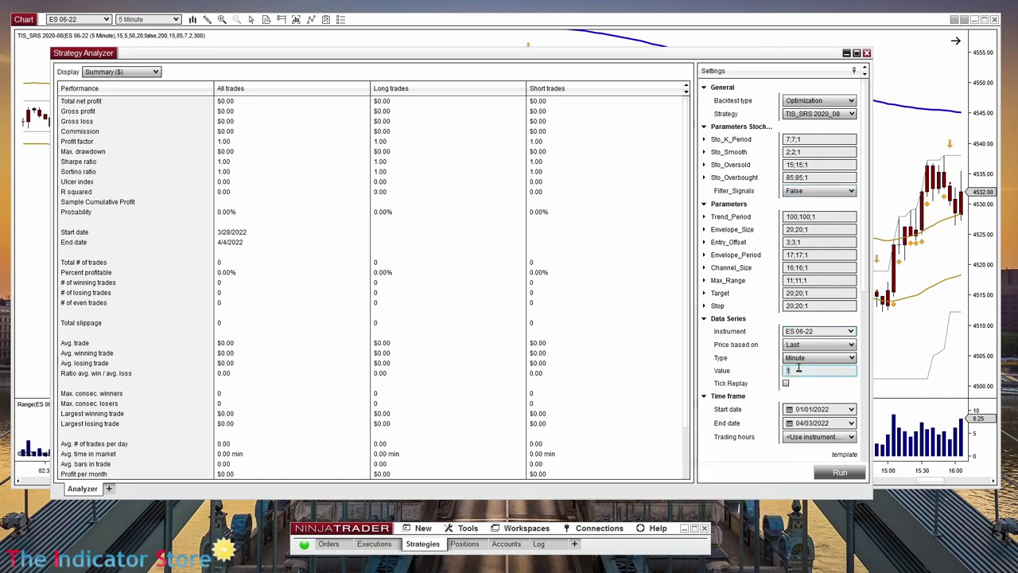
pyautogui.click(733, 389)
# - Fix the strategy's Trend_Period at 300 by setting both its minimum and maximum to 300
pyautogui.click(704, 217)
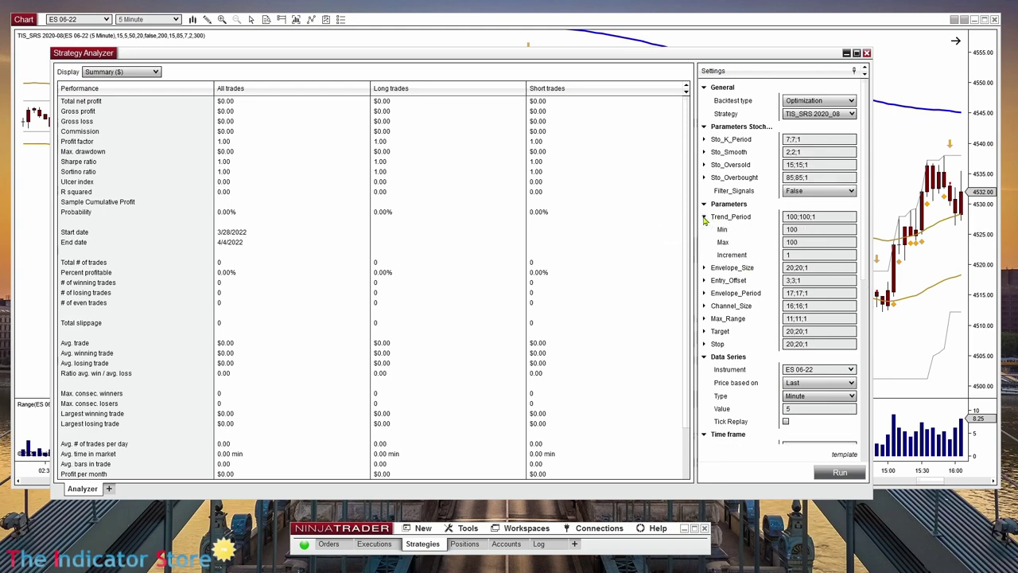
pyautogui.click(809, 230)
pyautogui.write('300')
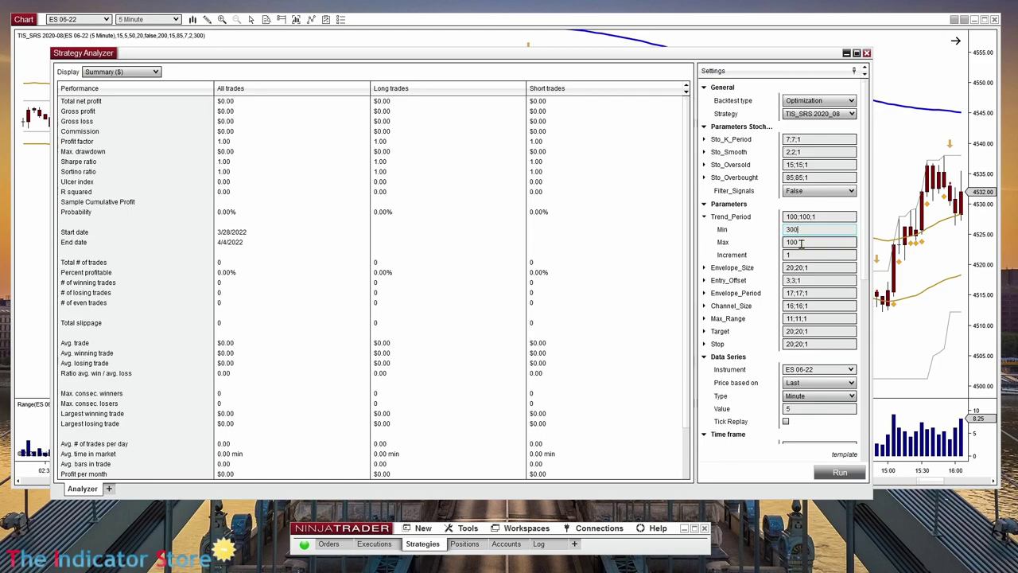
pyautogui.click(801, 242)
pyautogui.write('3')
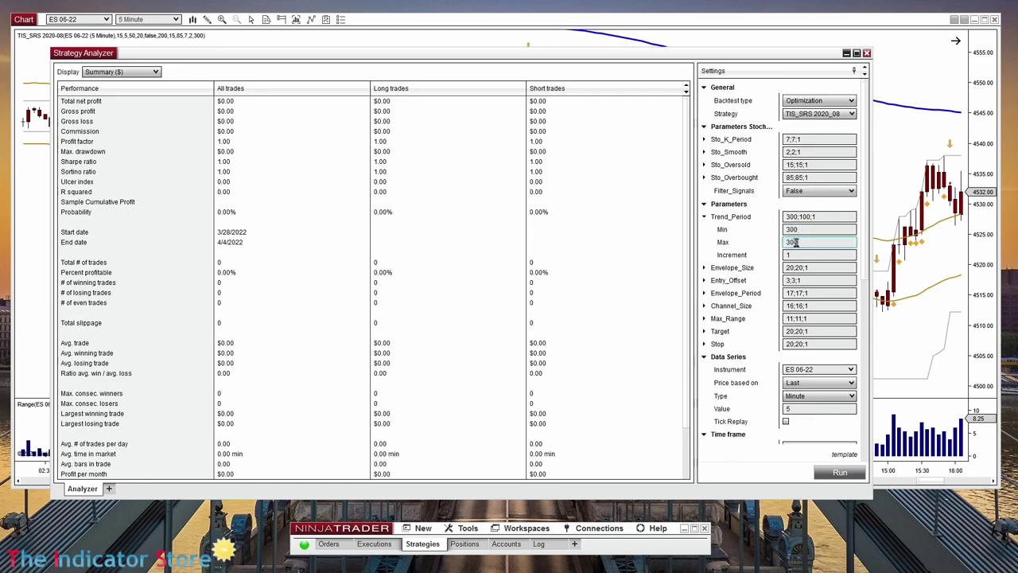
pyautogui.moveTo(598, 54); pyautogui.dragTo(553, 175)
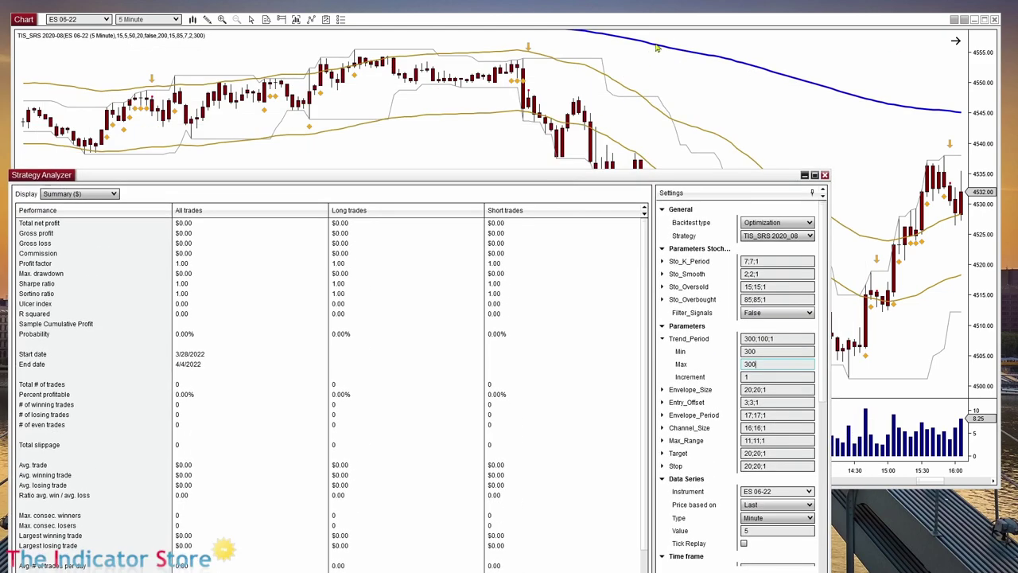
pyautogui.moveTo(707, 181); pyautogui.dragTo(725, 98)
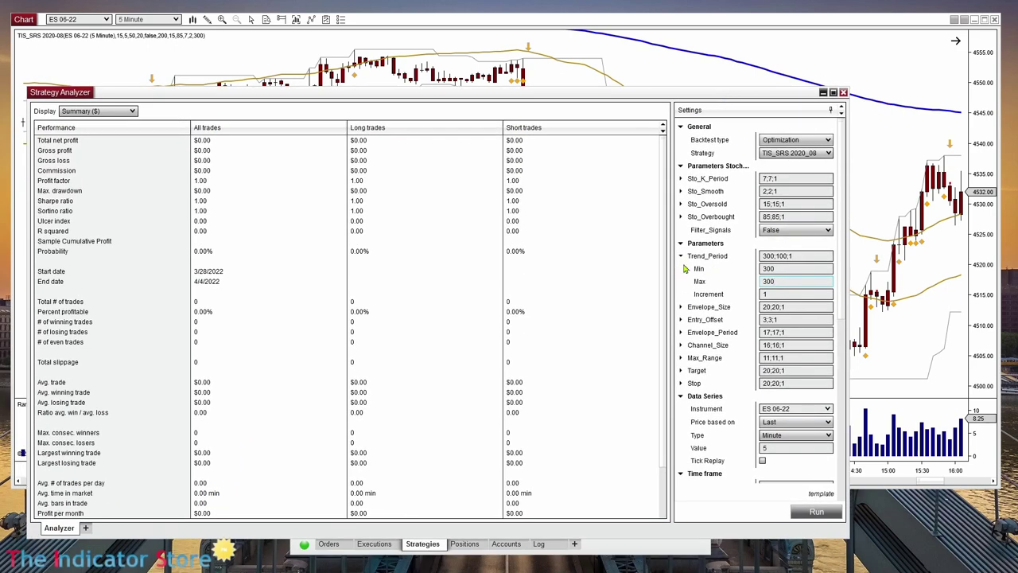
pyautogui.click(779, 270)
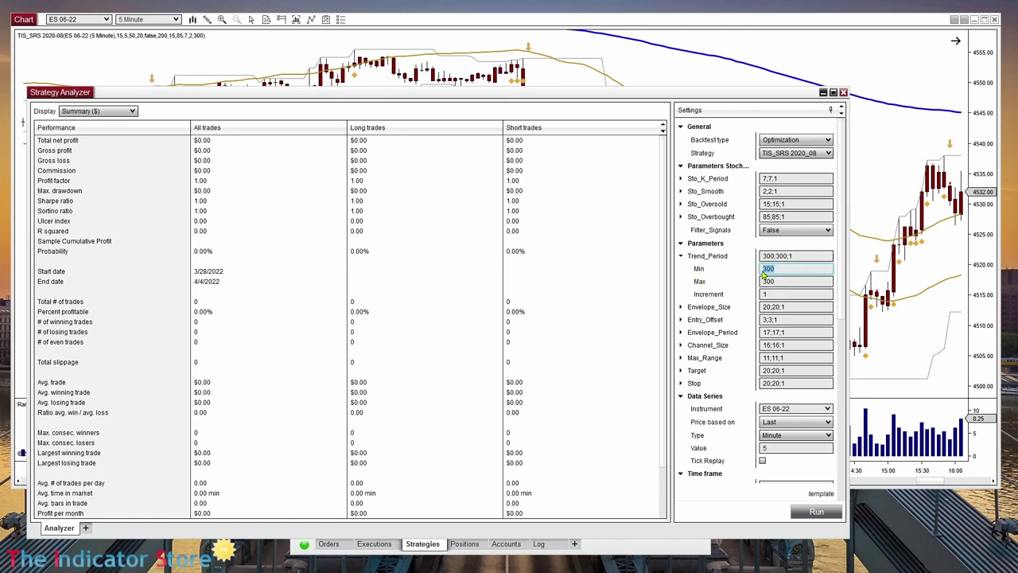
pyautogui.click(681, 257)
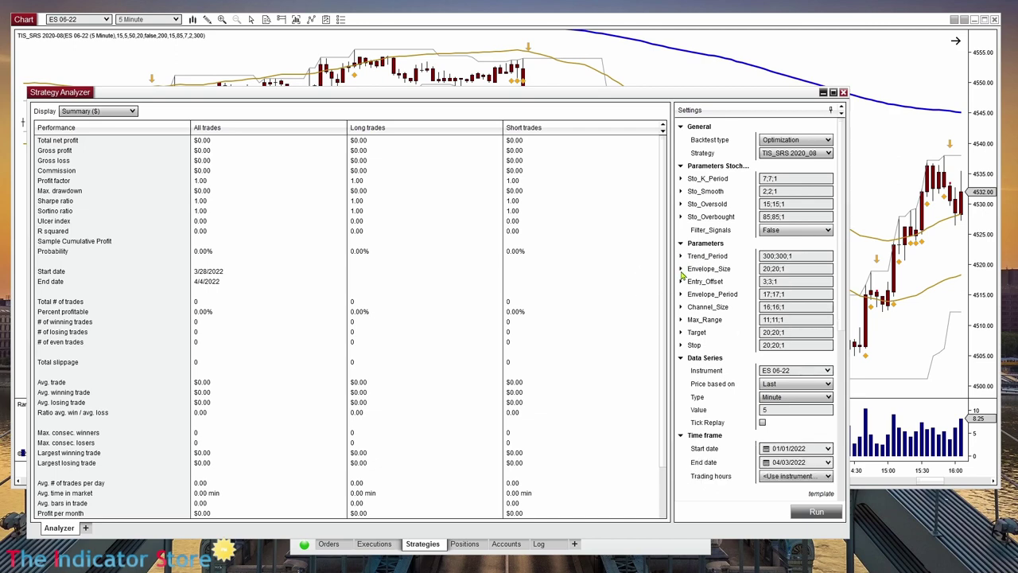
# - Set the Envelope_Size optimization range to 10 through 50 with an increment of 2
pyautogui.click(681, 269)
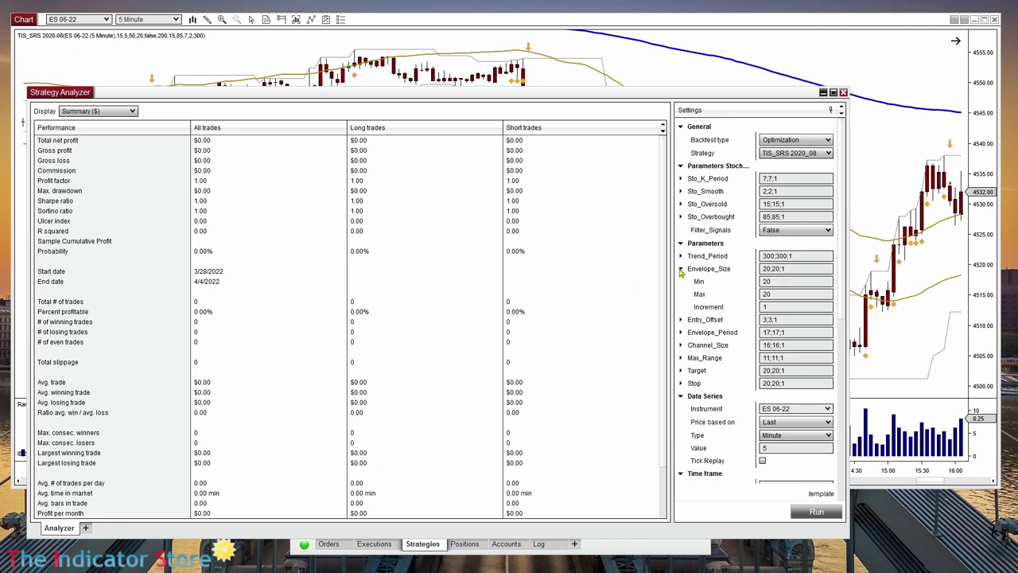
pyautogui.moveTo(728, 97); pyautogui.dragTo(458, 76)
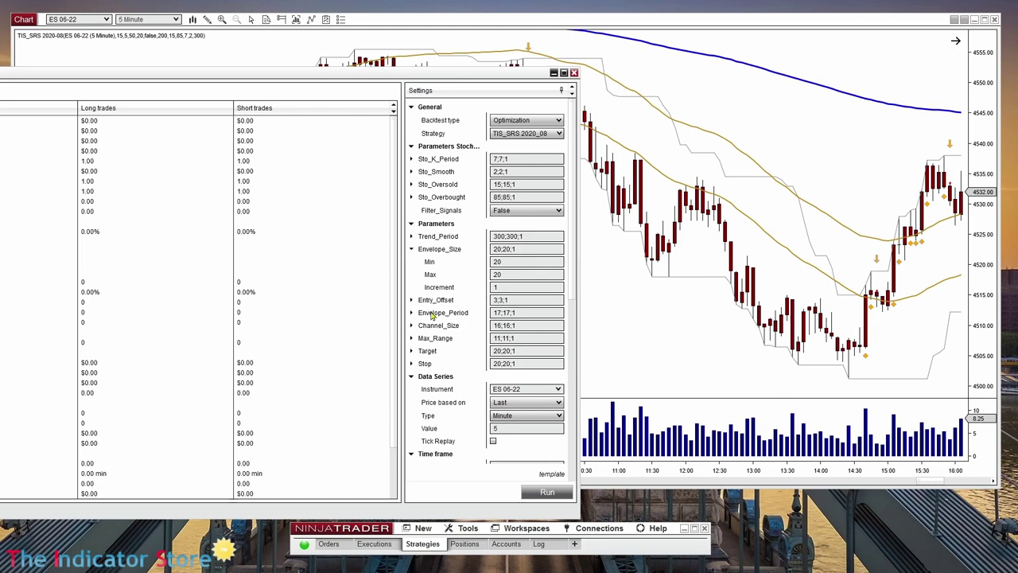
pyautogui.click(509, 263)
pyautogui.write('10')
pyautogui.click(514, 275)
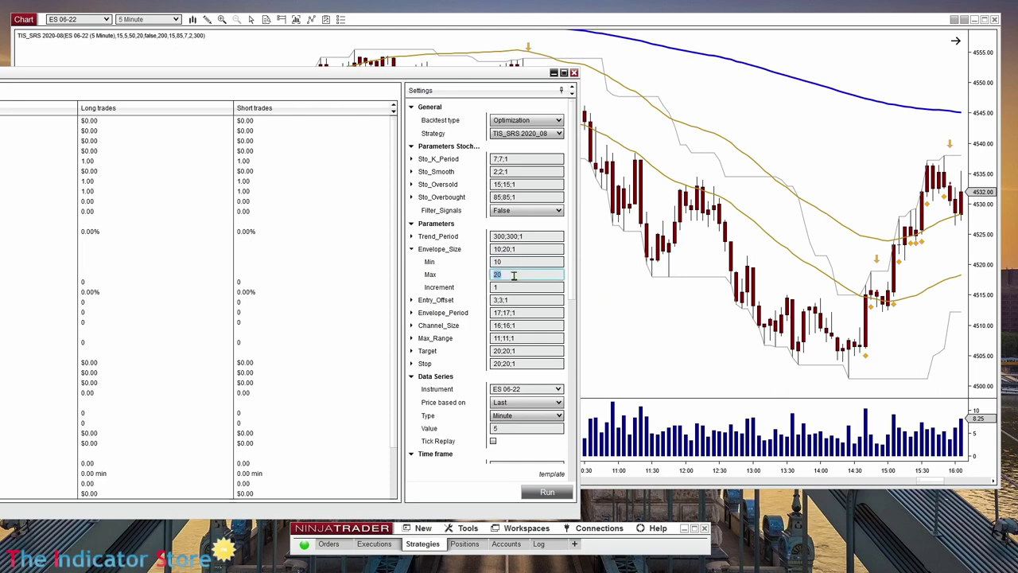
pyautogui.write('50')
pyautogui.click(510, 288)
pyautogui.write('2')
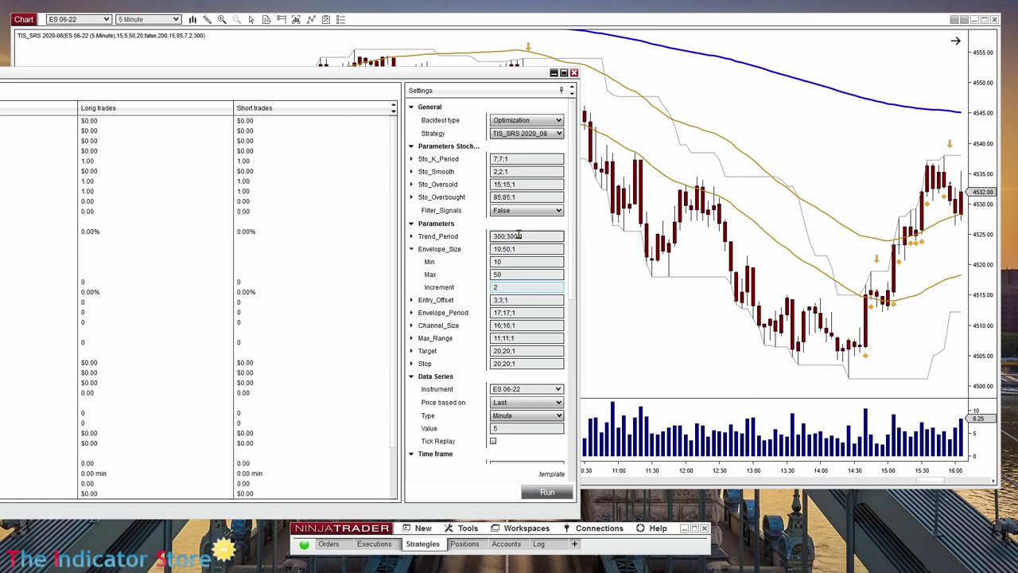
# - Fix the strategy's Entry_Offset at 5 by setting both its minimum and maximum to 5
pyautogui.click(411, 300)
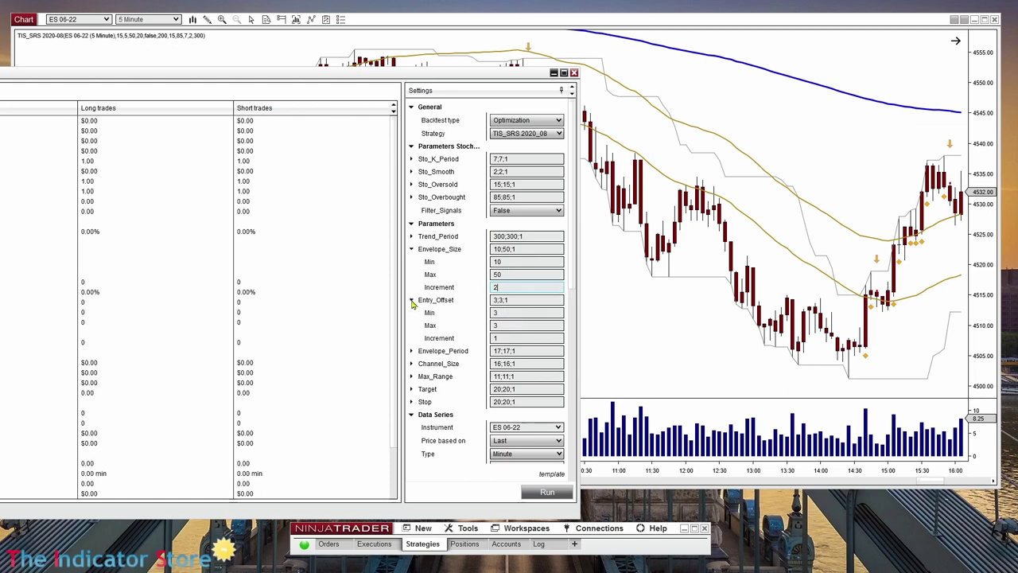
pyautogui.click(512, 314)
pyautogui.write('5')
pyautogui.click(509, 326)
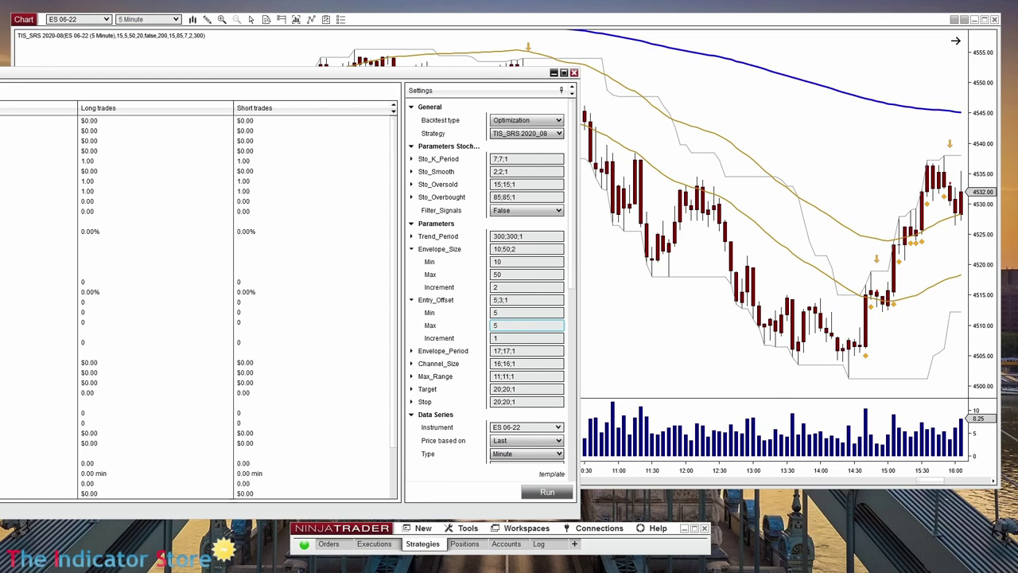
pyautogui.click(515, 324)
pyautogui.click(412, 300)
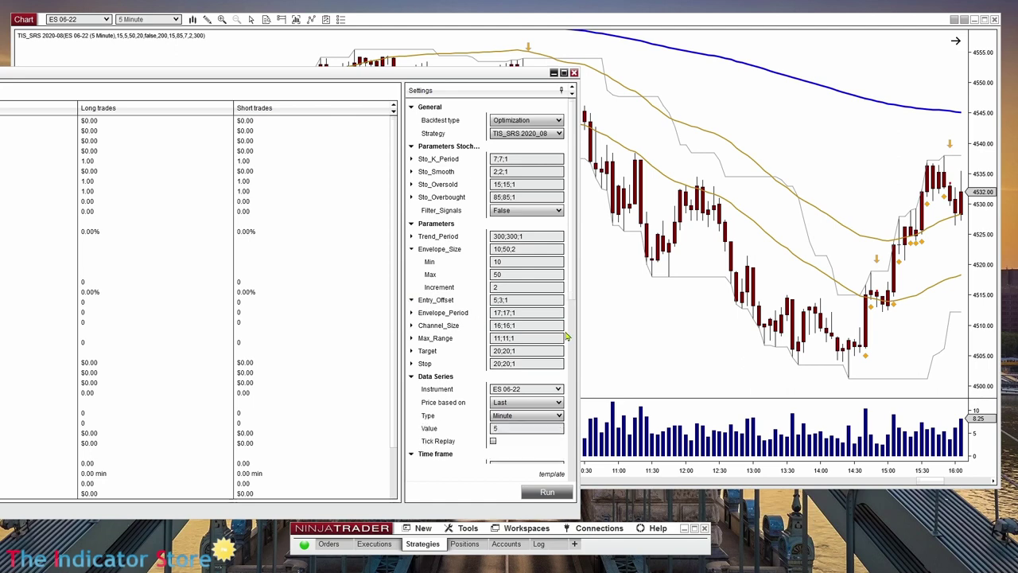
# - Set the Envelope_Period optimization range to 10 through 50 with an increment of 2
pyautogui.click(411, 313)
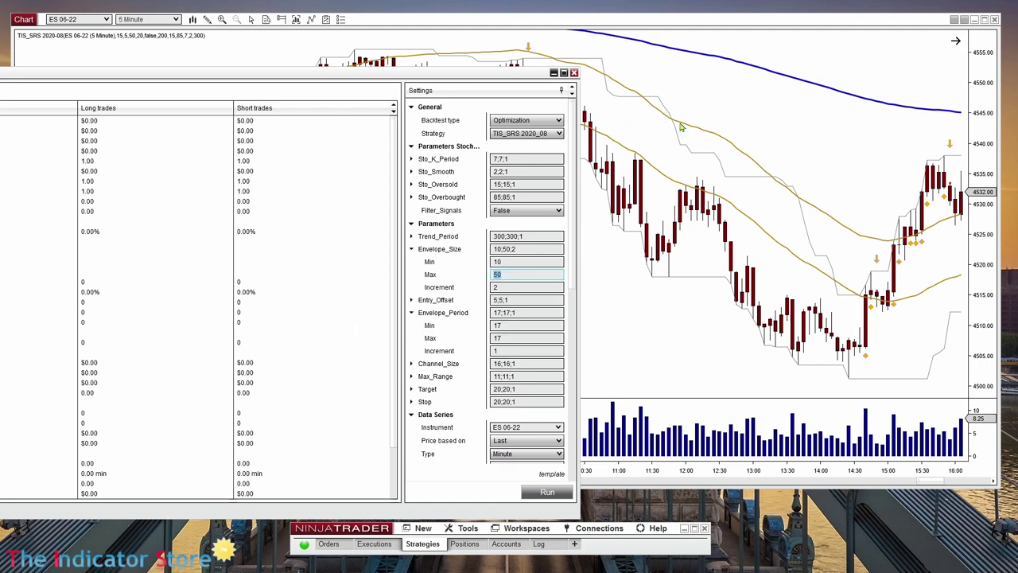
pyautogui.click(507, 325)
pyautogui.write('10')
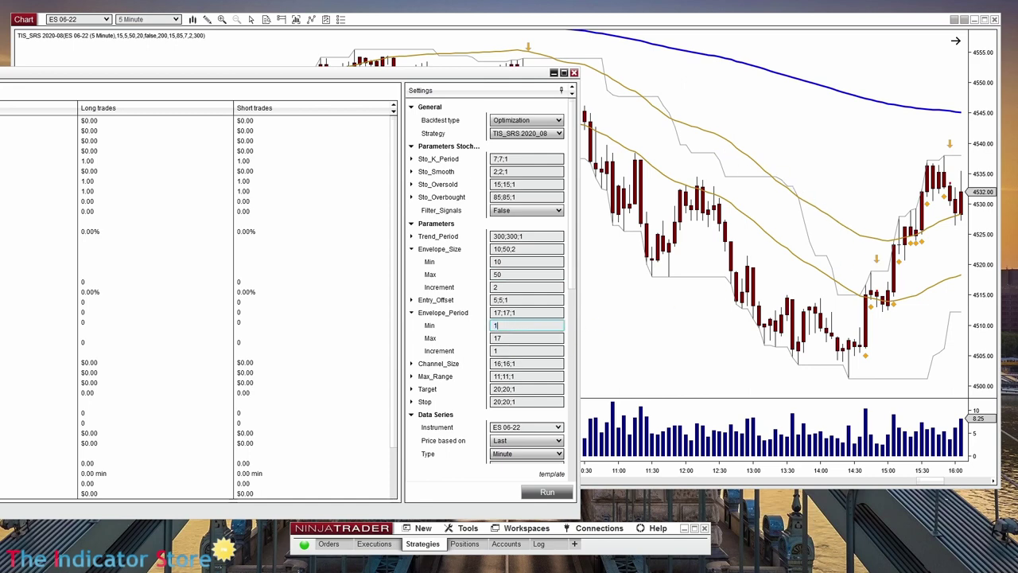
pyautogui.click(507, 338)
pyautogui.write('50')
pyautogui.click(507, 350)
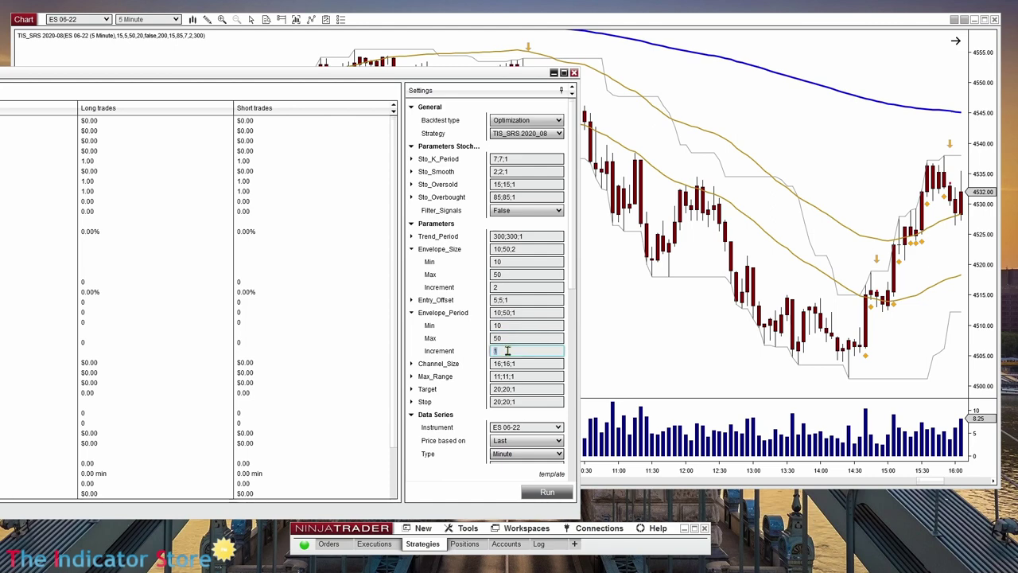
pyautogui.write('2')
# - Set the Channel_Size optimization range to 8 through 20 with an increment of 2
pyautogui.click(412, 364)
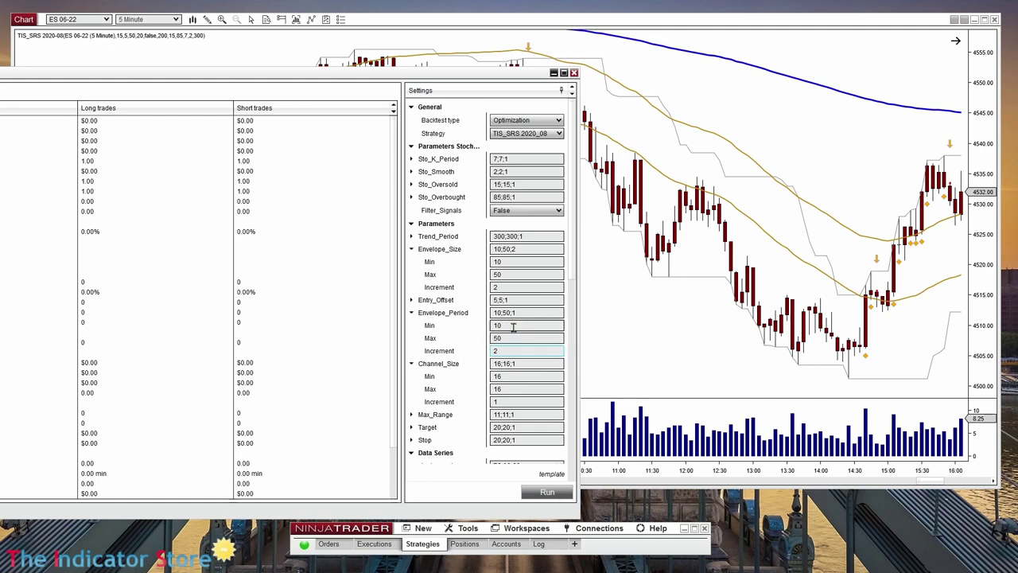
pyautogui.click(520, 376)
pyautogui.doubleClick(518, 376)
pyautogui.write('8')
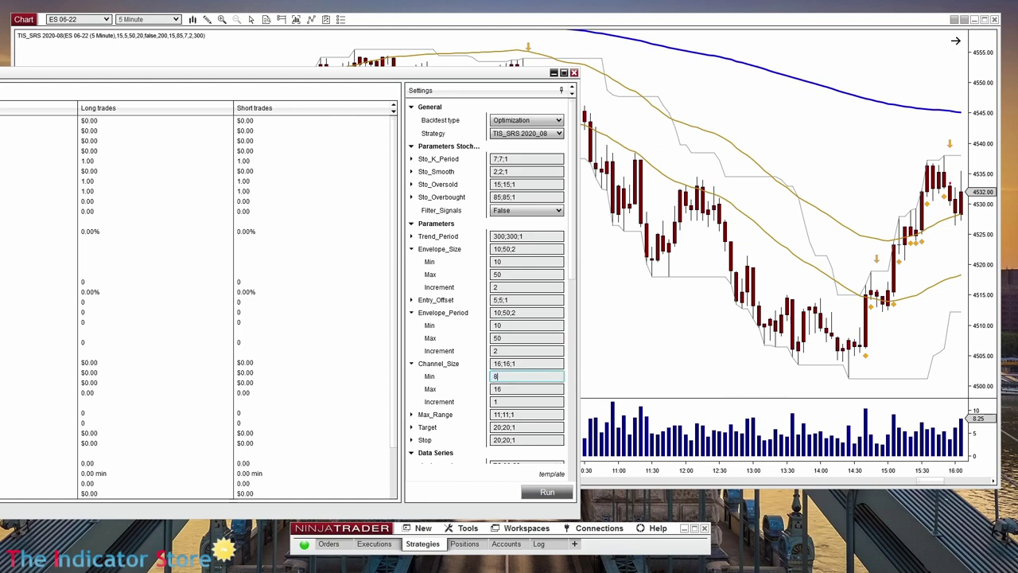
pyautogui.click(518, 389)
pyautogui.doubleClick(514, 389)
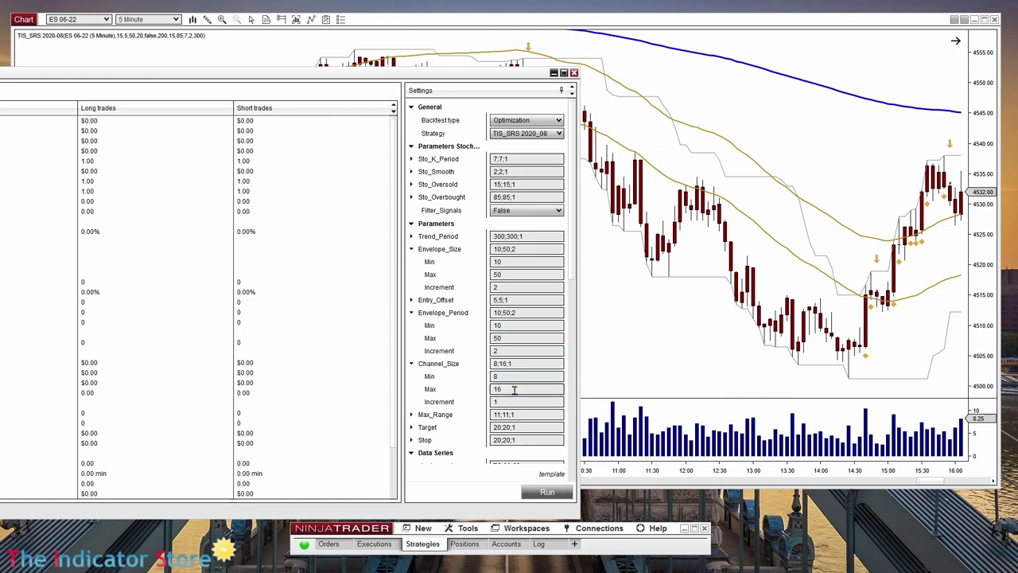
pyautogui.write('20')
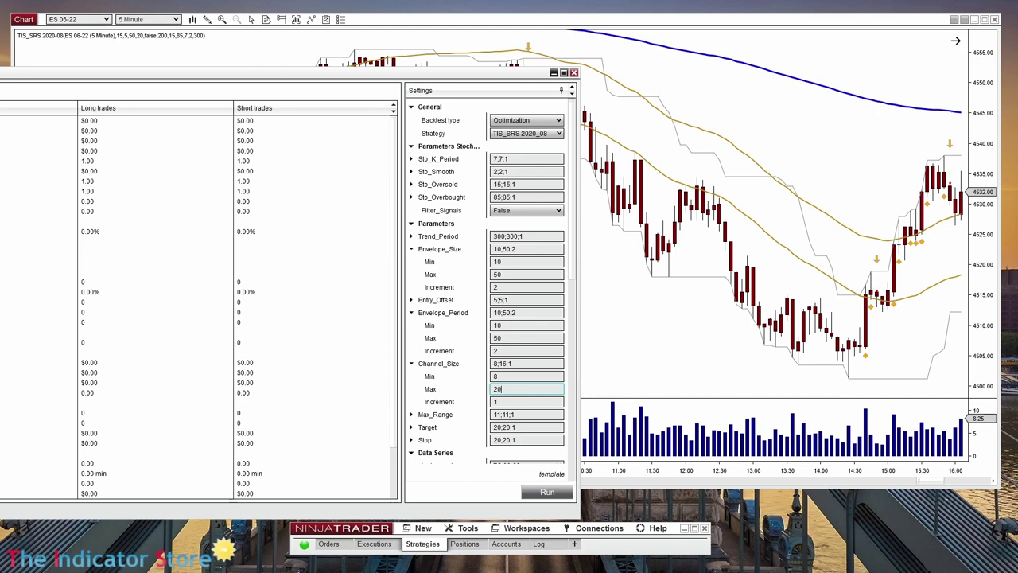
pyautogui.click(509, 401)
pyautogui.write('2')
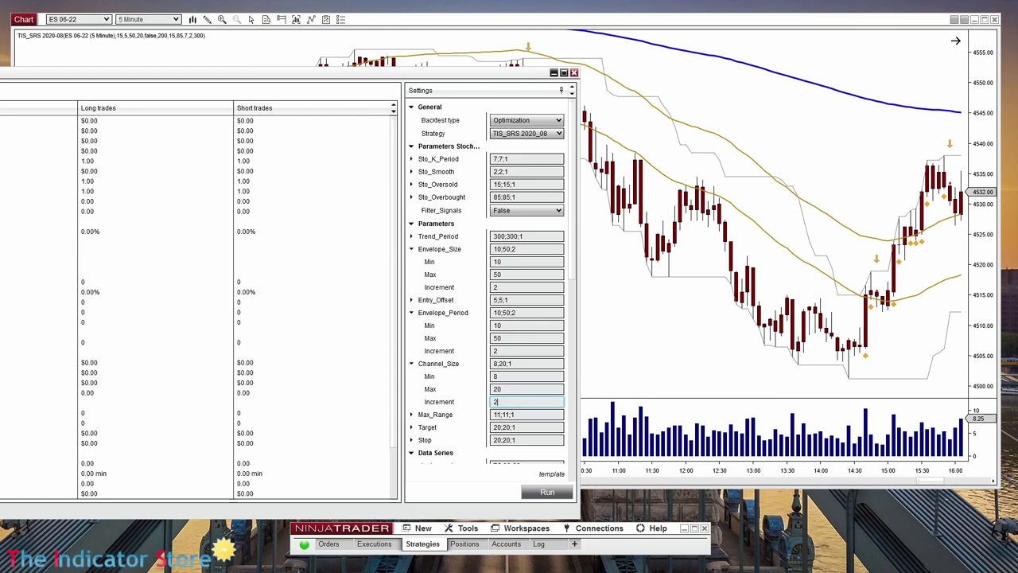
# - Fix the strategy's Max_Range at 200 by setting both its minimum and maximum to 200
pyautogui.click(411, 414)
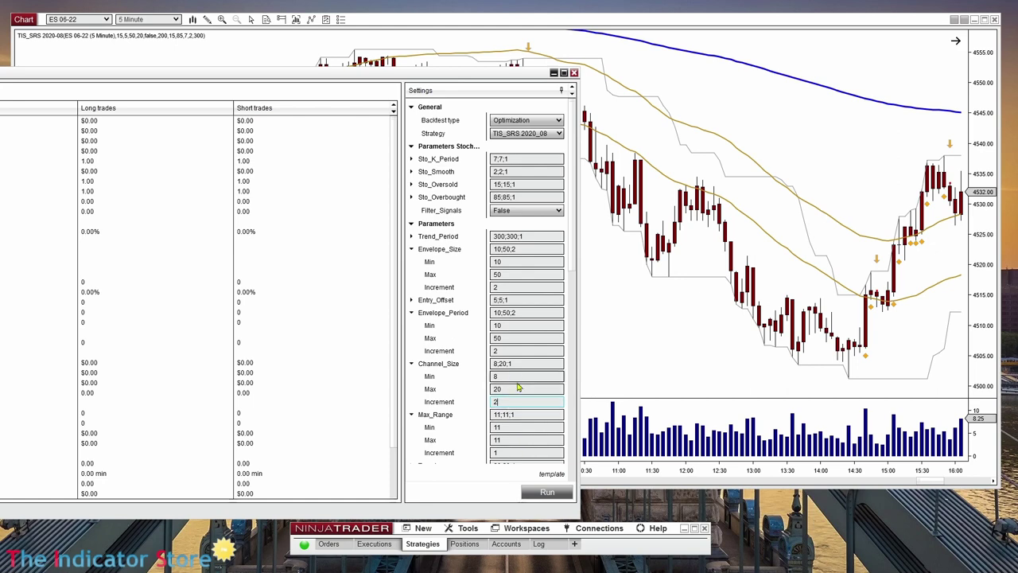
pyautogui.click(505, 427)
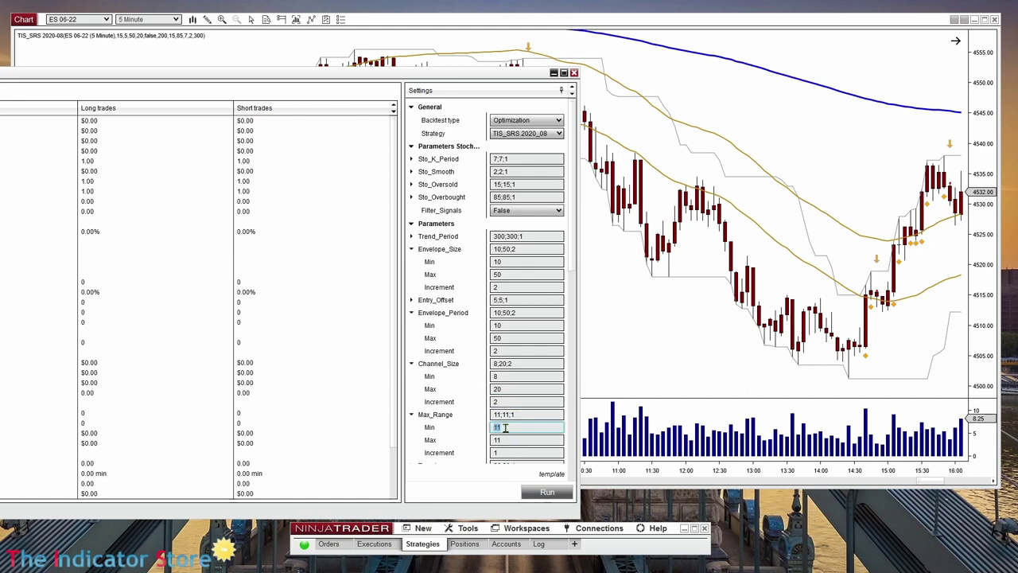
pyautogui.write('200')
pyautogui.click(509, 440)
pyautogui.write('200')
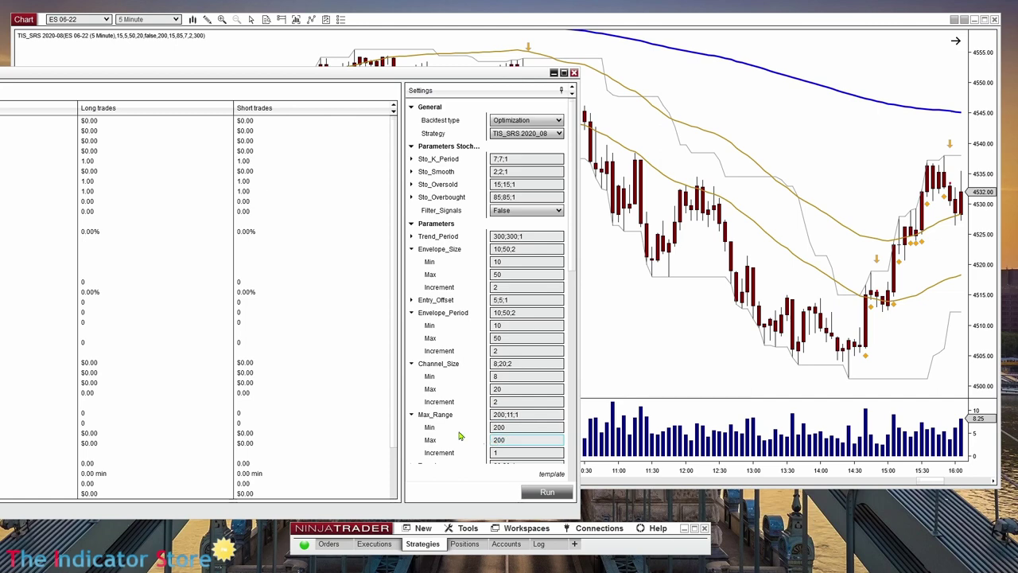
pyautogui.click(412, 414)
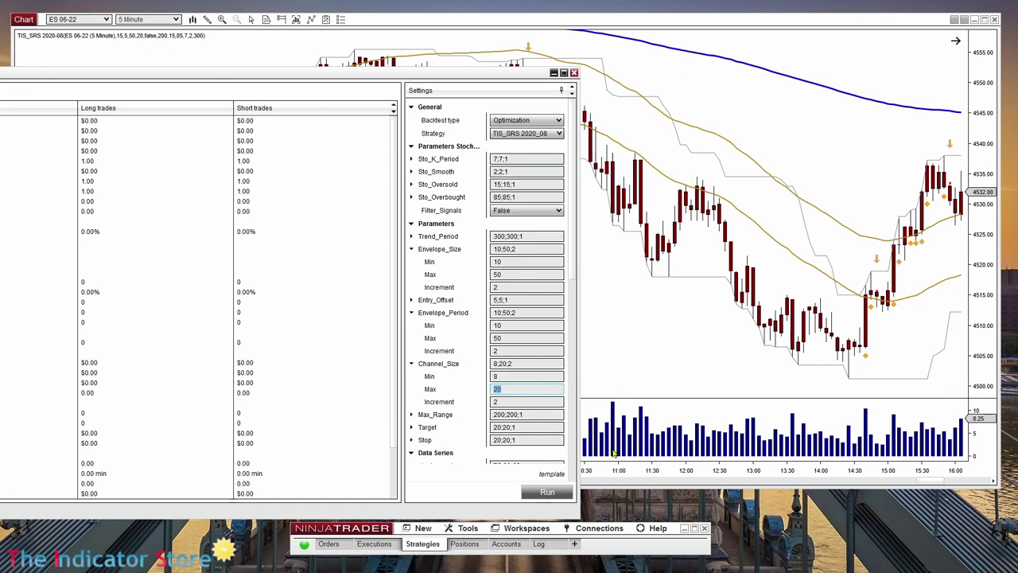
# - Set the Target and Stop optimization ranges both to 20 through 120
pyautogui.click(412, 427)
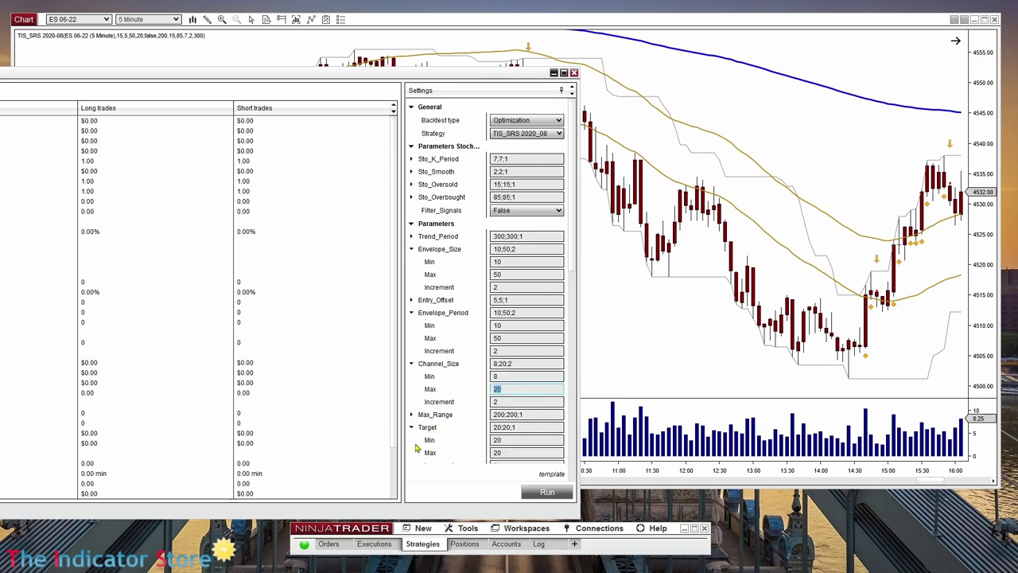
pyautogui.scroll(-2, 420, 452)
pyautogui.click(412, 427)
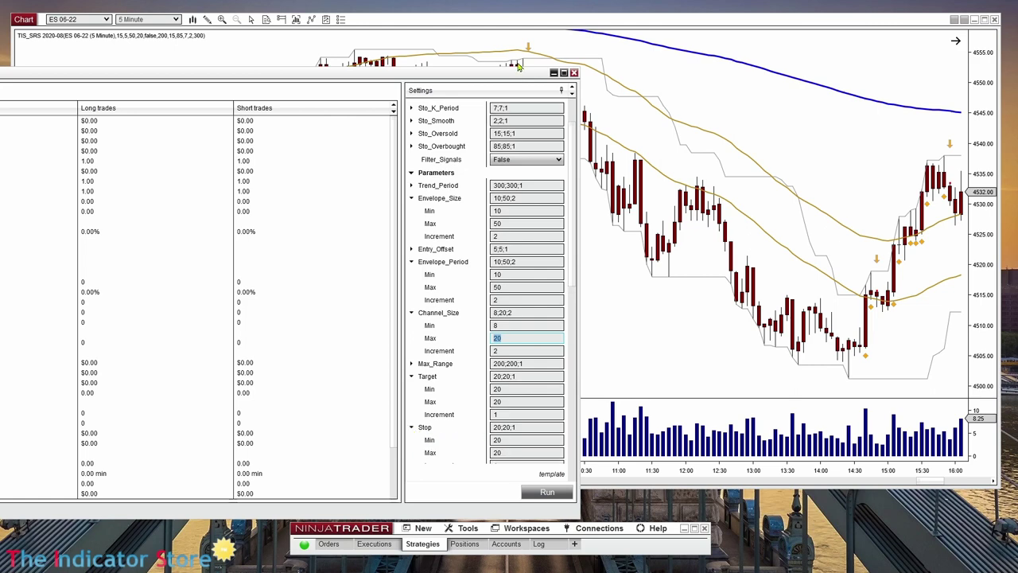
pyautogui.moveTo(515, 74); pyautogui.dragTo(213, 133)
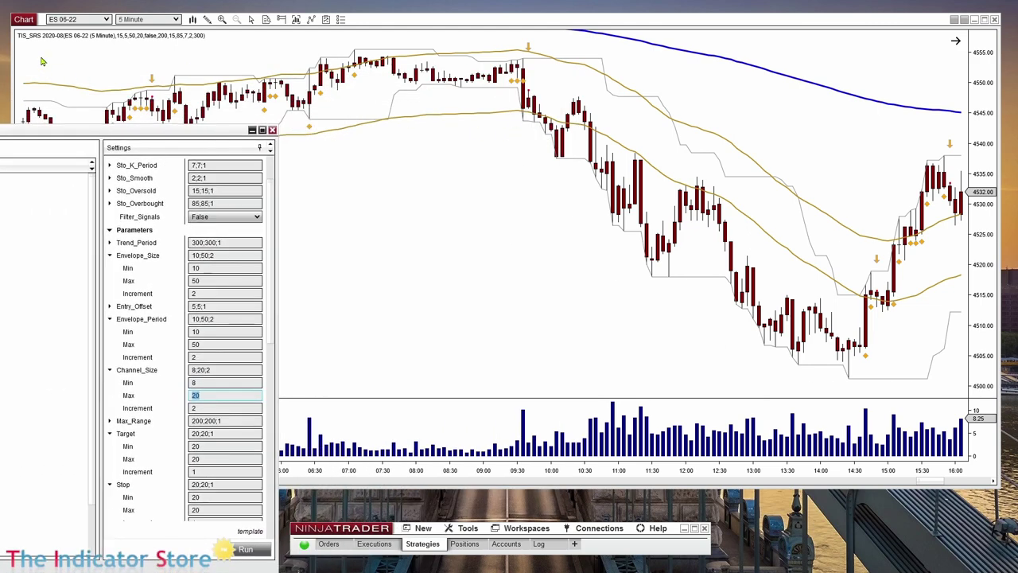
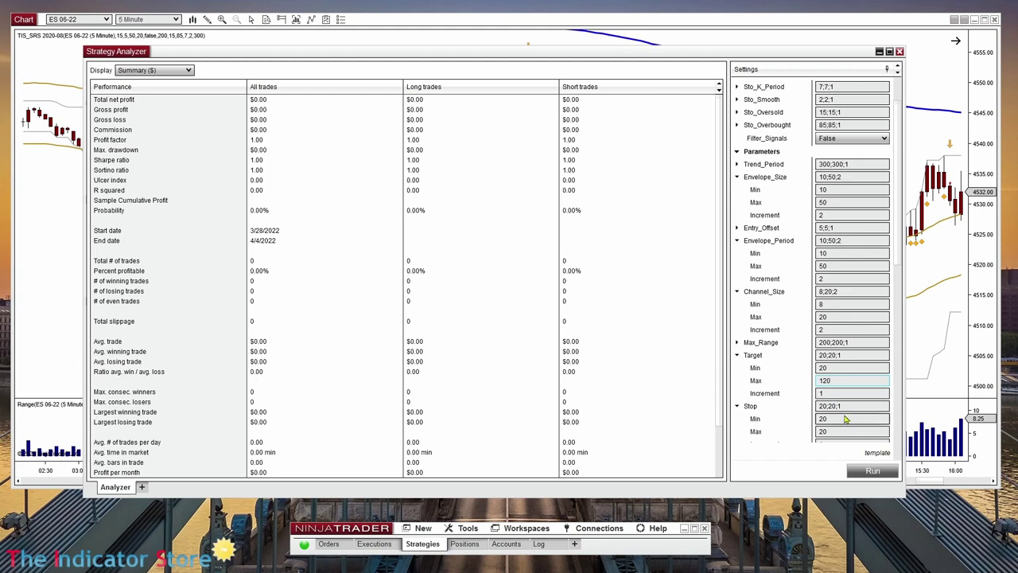
pyautogui.click(836, 367)
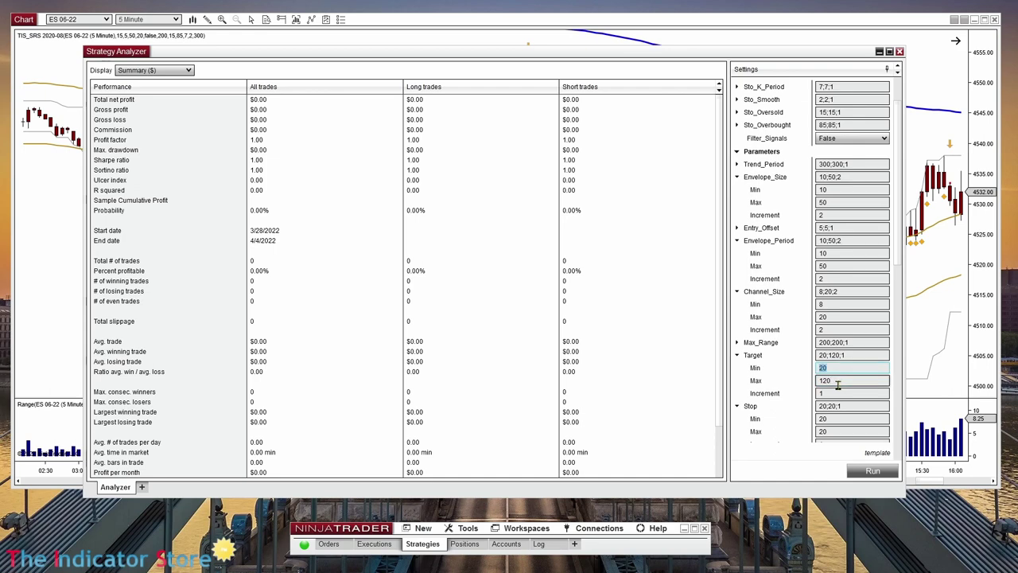
pyautogui.click(836, 418)
pyautogui.click(836, 432)
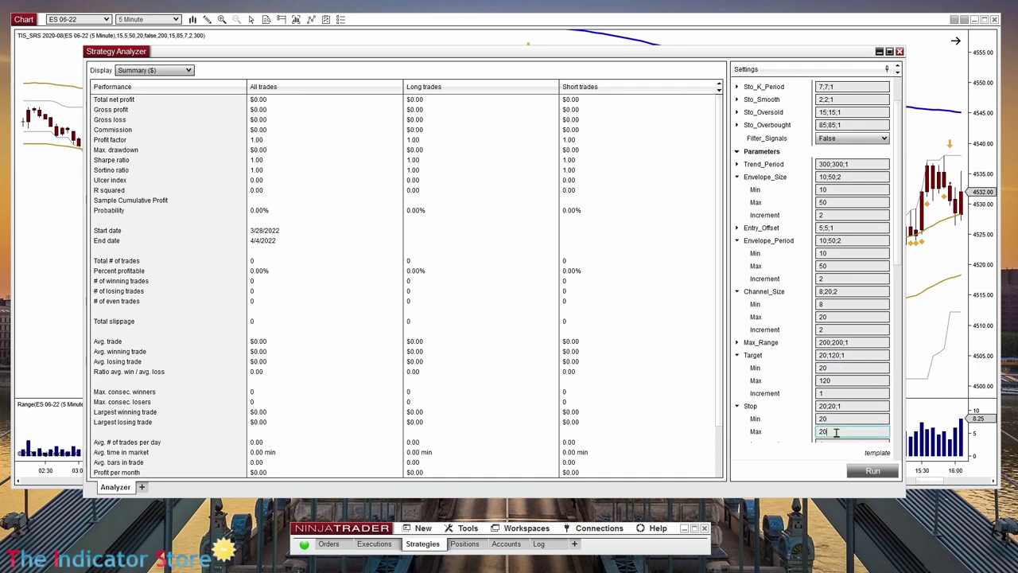
pyautogui.press('BackSpace')
pyautogui.press('BackSpace')
pyautogui.write('120')
pyautogui.scroll(-2, 898, 269)
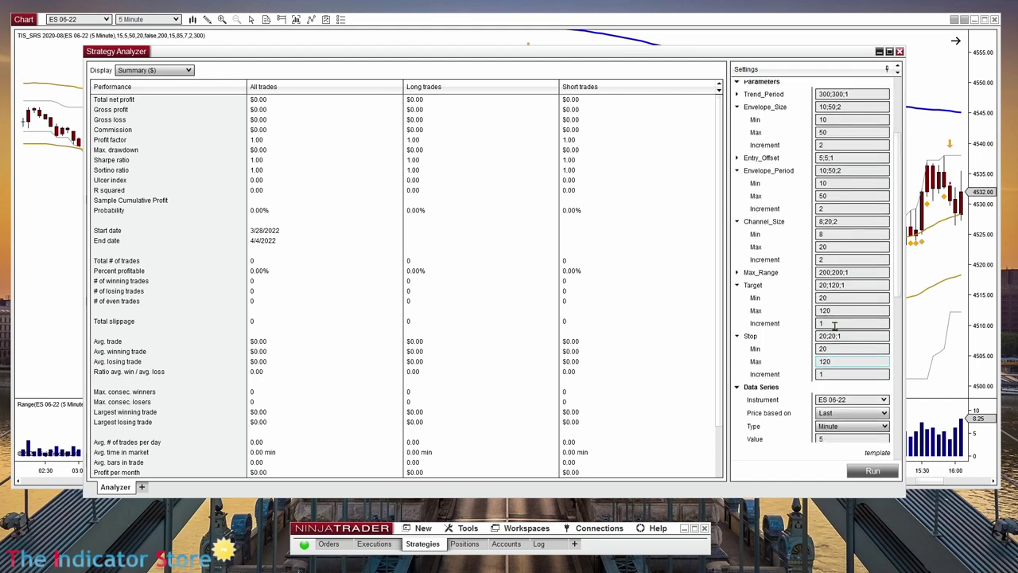
# - Set the optimization increment of both Target and Stop to 2
pyautogui.click(834, 326)
pyautogui.write('2')
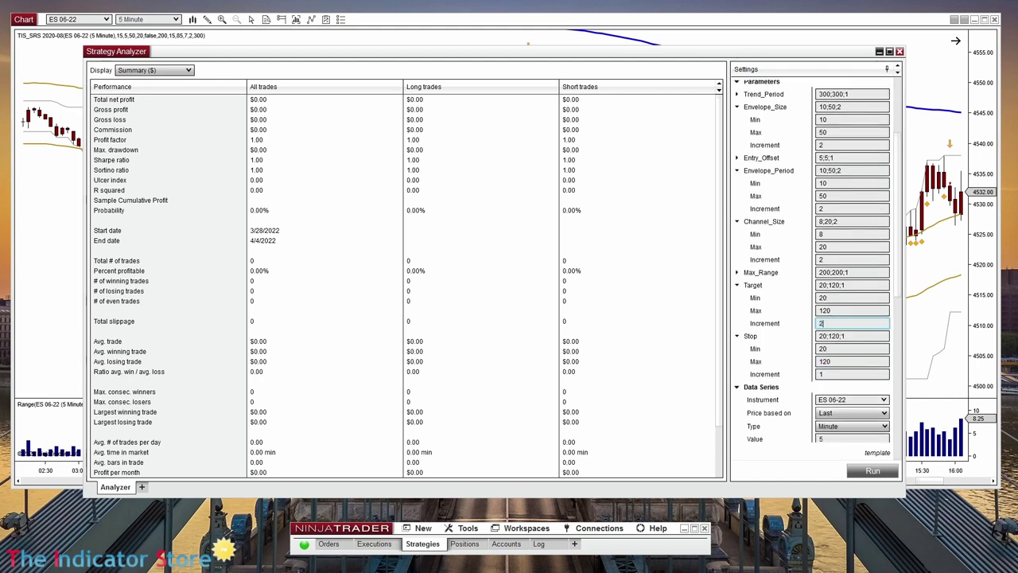
pyautogui.click(829, 376)
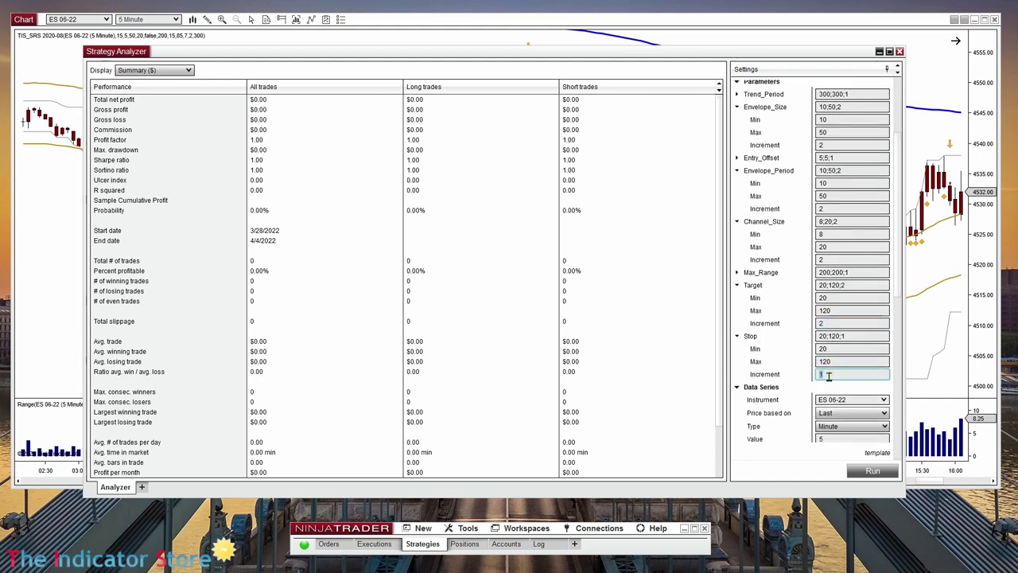
pyautogui.write('2')
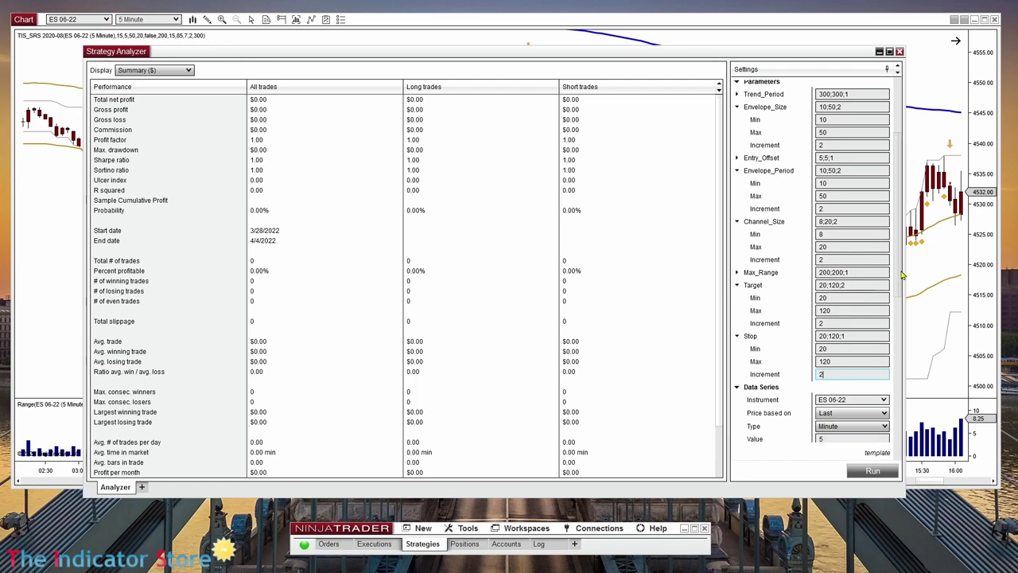
# - Review the optimization settings, start the optimization to check its iteration count and estimated run time, and abort it
pyautogui.scroll(1, 896, 271)
pyautogui.scroll(2, 896, 272)
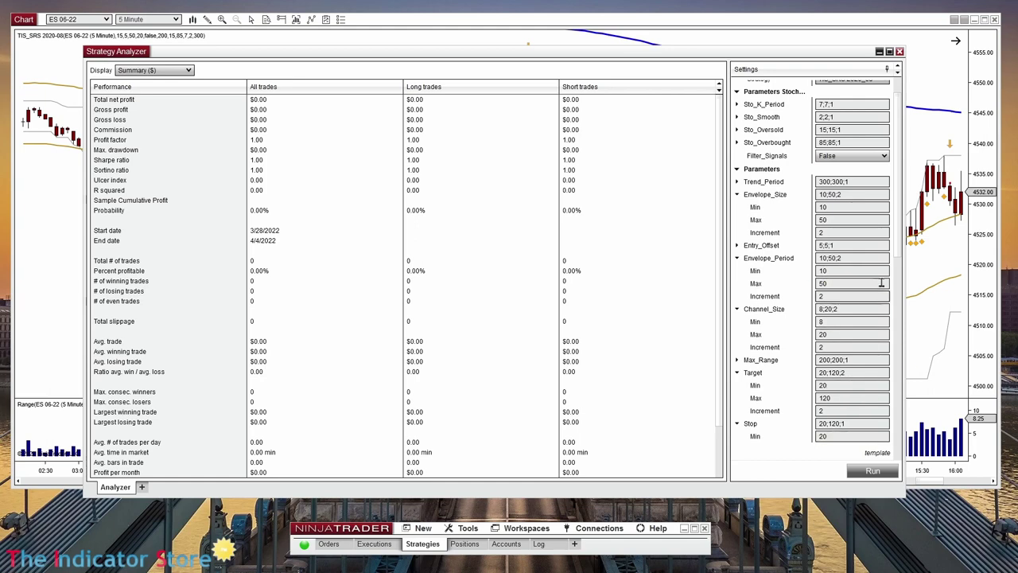
pyautogui.moveTo(897, 251); pyautogui.dragTo(897, 356)
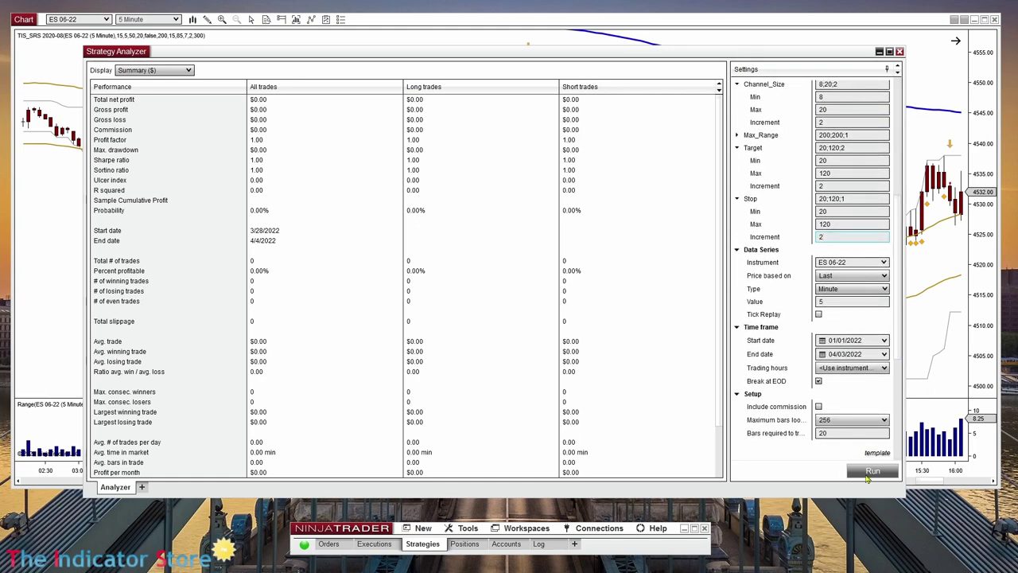
pyautogui.click(870, 471)
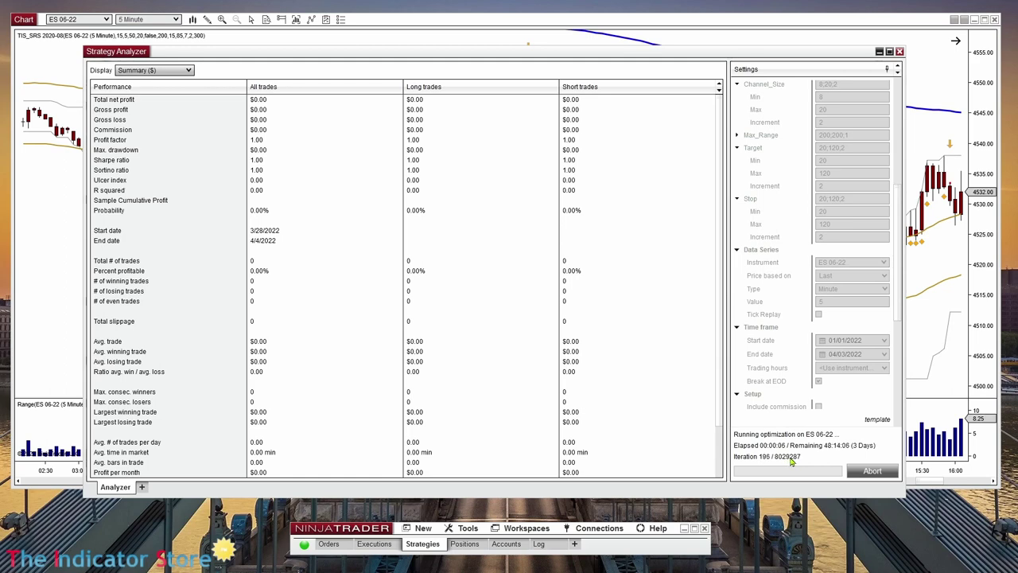
pyautogui.click(867, 471)
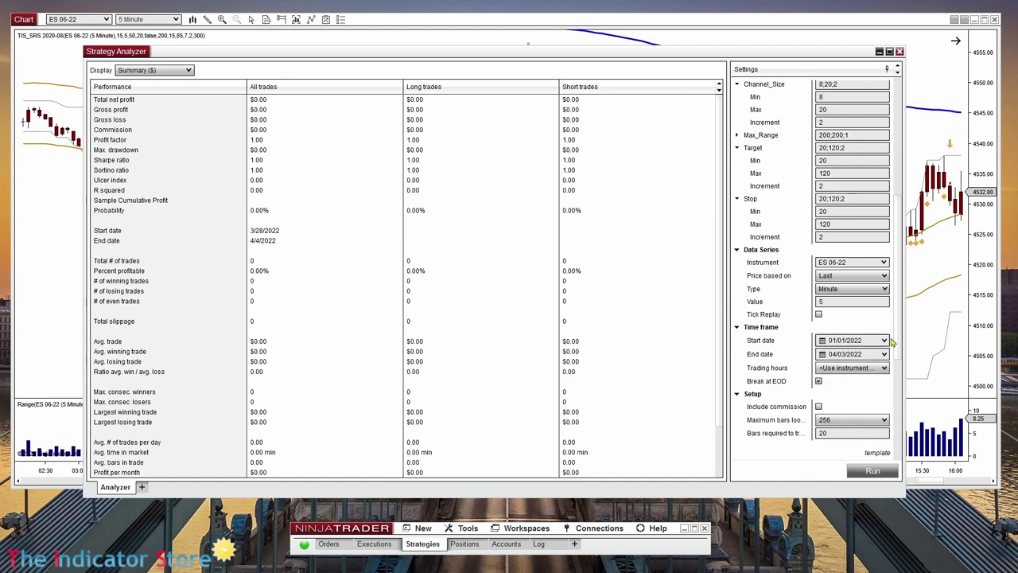
# - Change the optimization increment of both Stop and Target to 5
pyautogui.moveTo(896, 330); pyautogui.dragTo(901, 274)
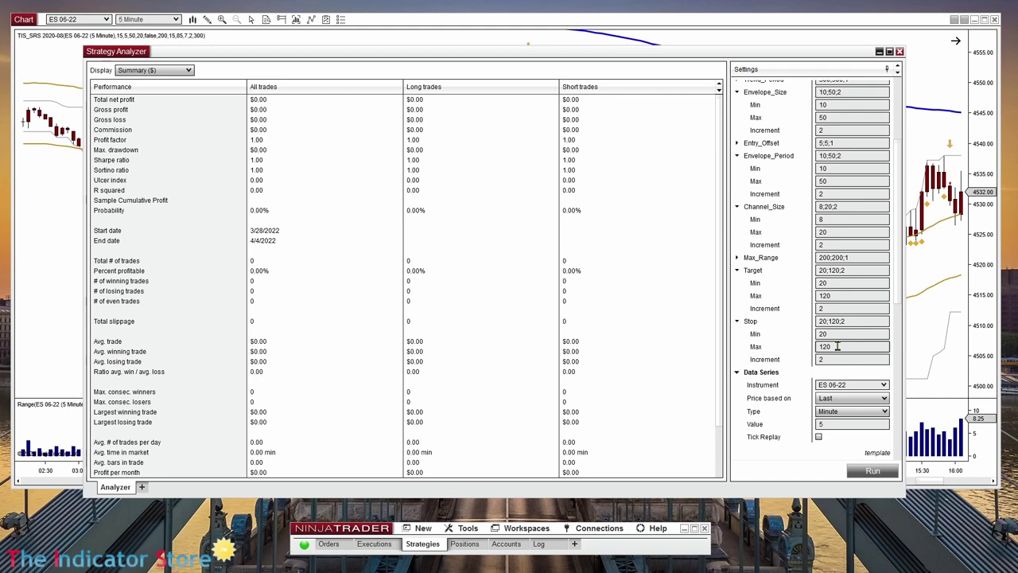
pyautogui.click(833, 359)
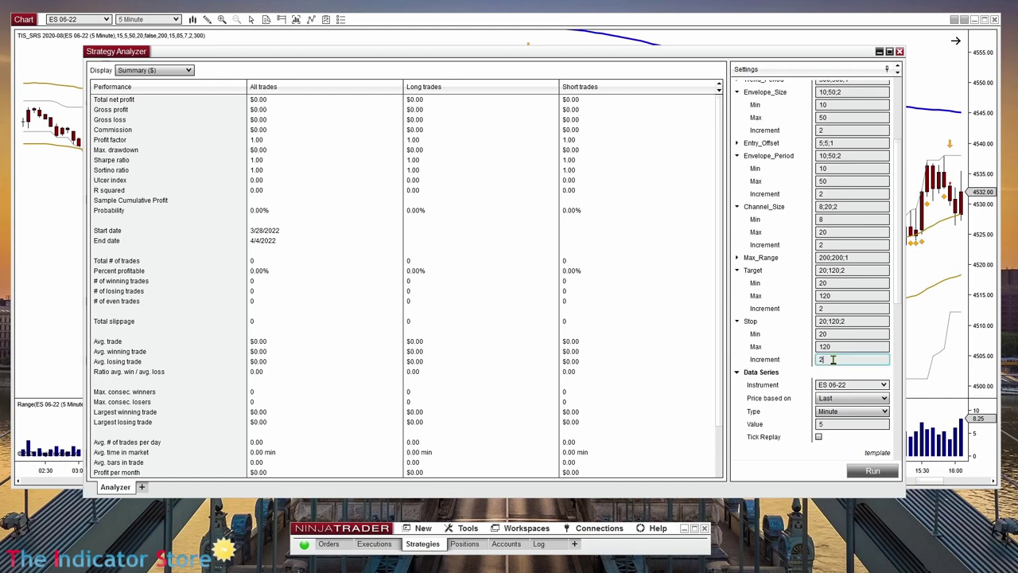
pyautogui.press('BackSpace')
pyautogui.write('5')
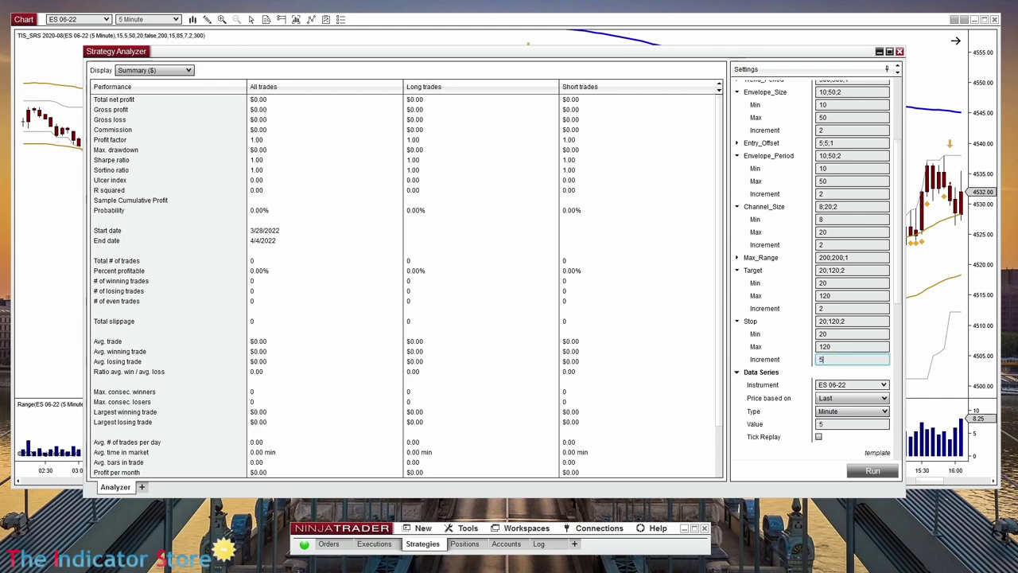
pyautogui.click(833, 308)
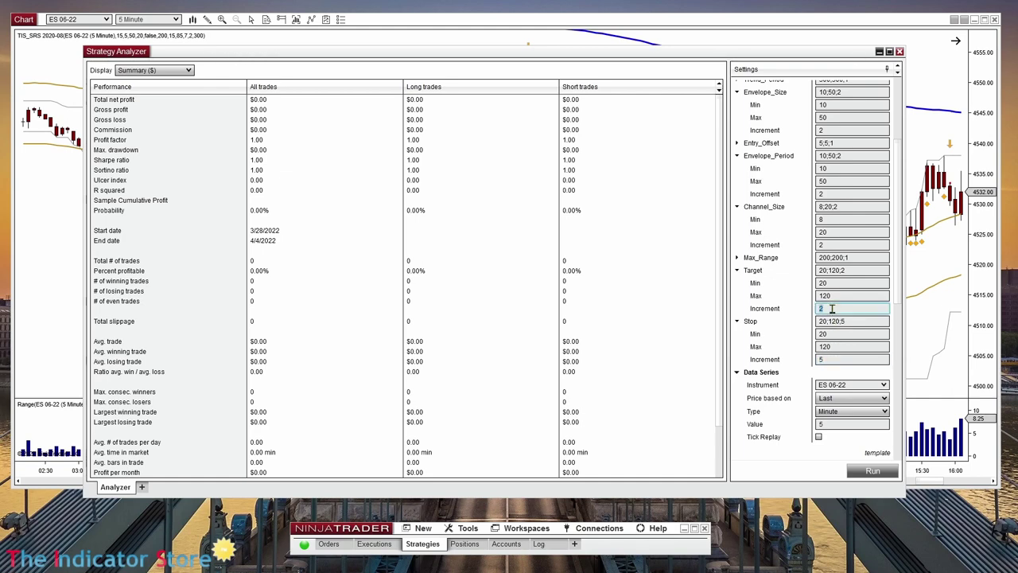
pyautogui.press('BackSpace')
pyautogui.write('5')
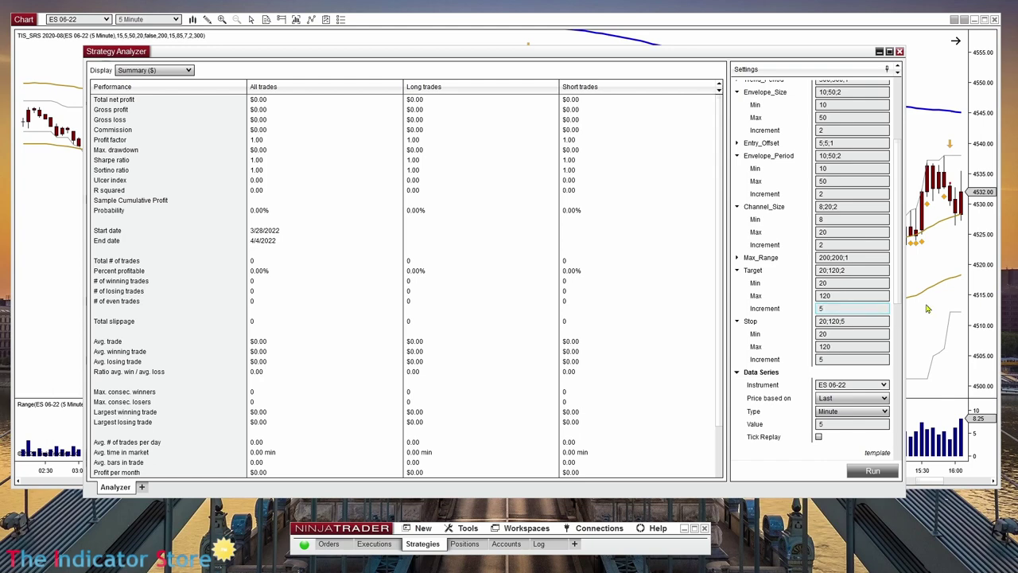
# - Start the optimization with the coarser increments to check its estimated duration, abort it, and look through the optimization settings again
pyautogui.click(863, 471)
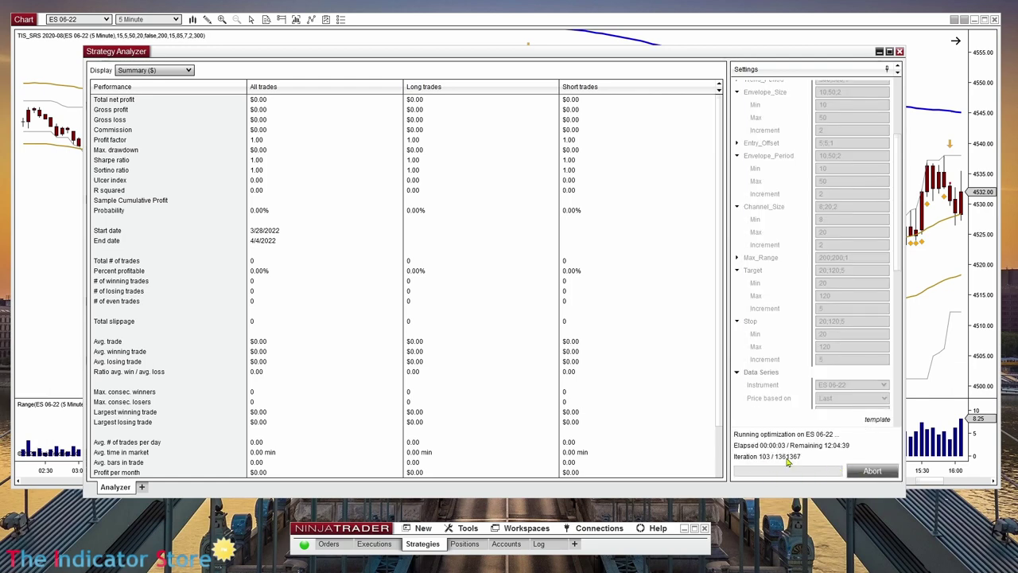
pyautogui.click(873, 471)
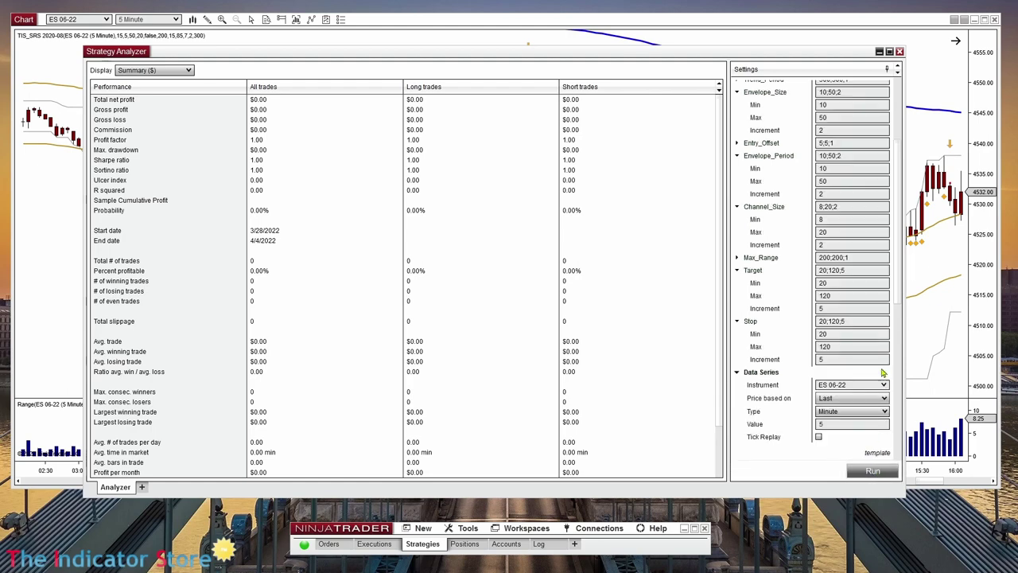
pyautogui.scroll(-5, 899, 396)
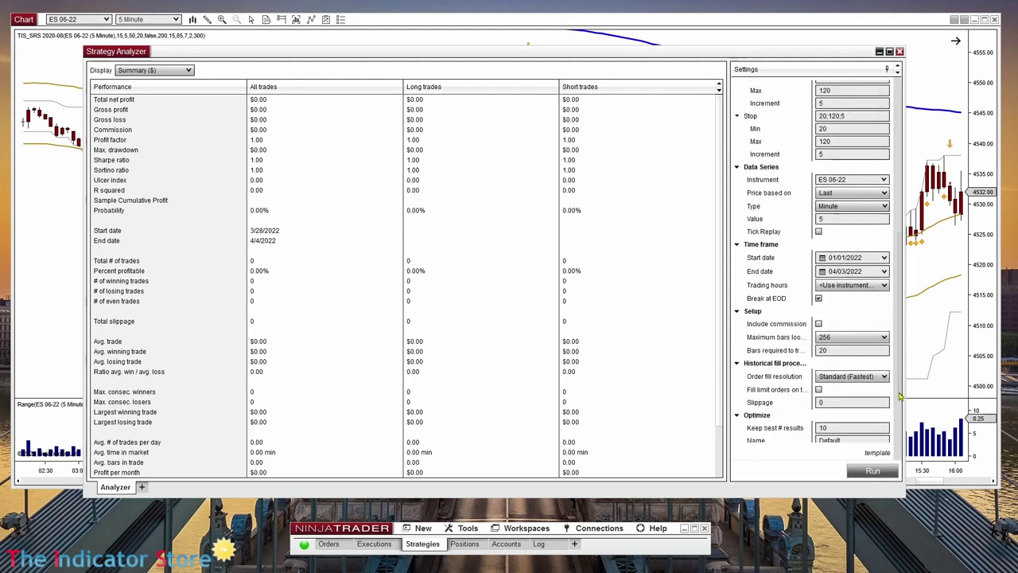
pyautogui.scroll(-1, 900, 396)
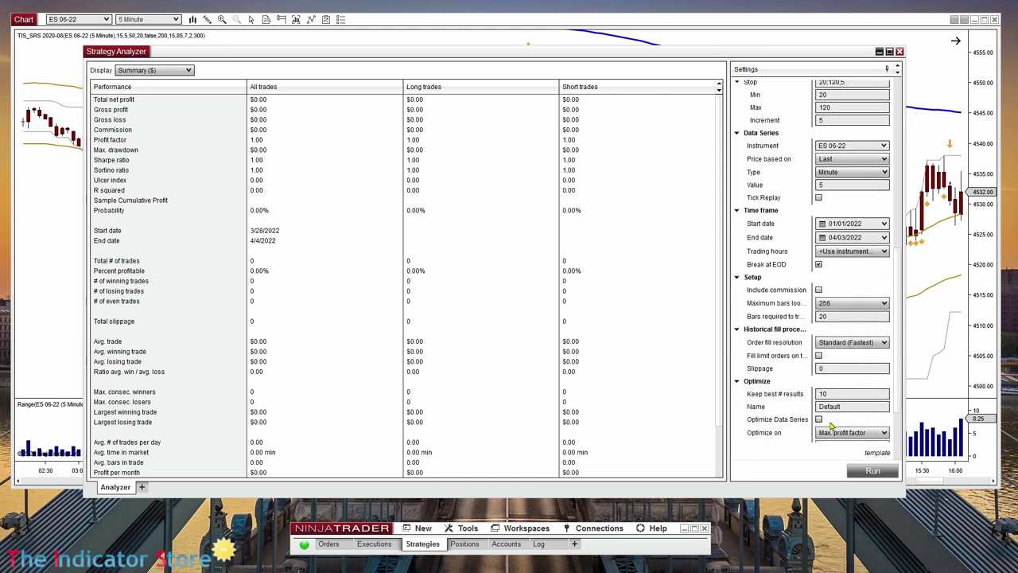
pyautogui.scroll(6, 901, 273)
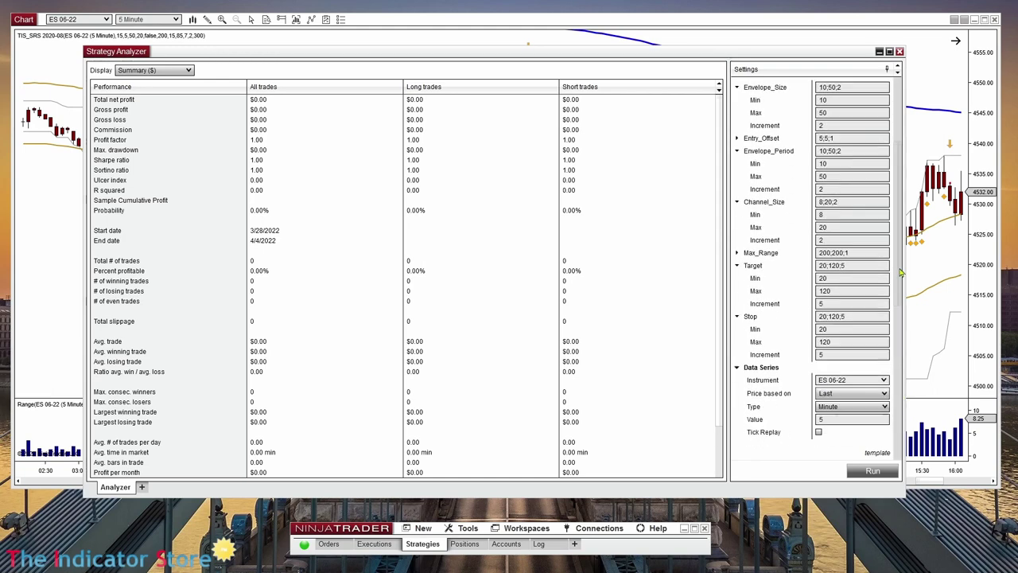
pyautogui.scroll(4, 902, 272)
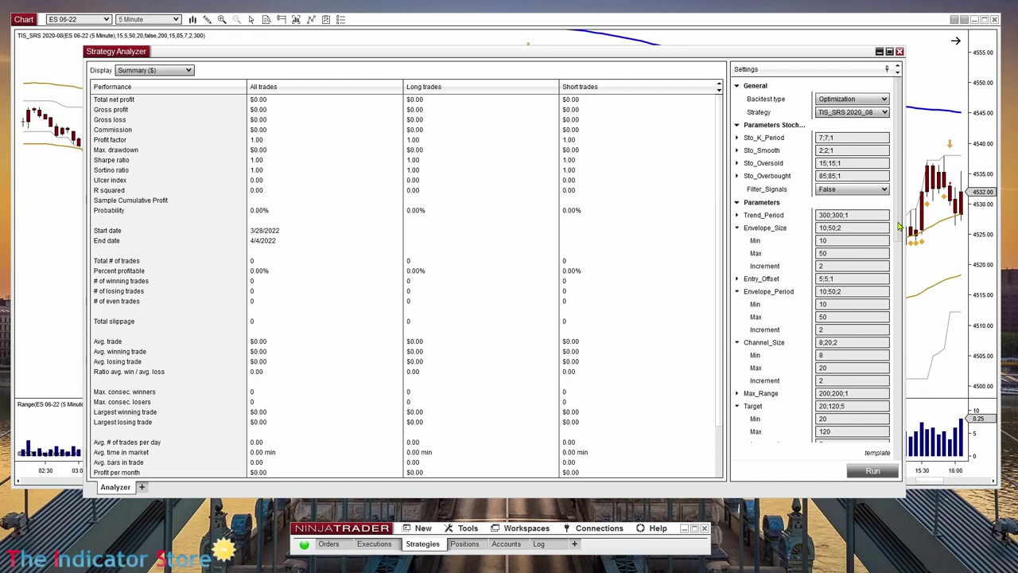
pyautogui.moveTo(899, 227)
pyautogui.mouseDown()
pyautogui.moveTo(899, 266)
pyautogui.moveTo(905, 214)
pyautogui.mouseUp()
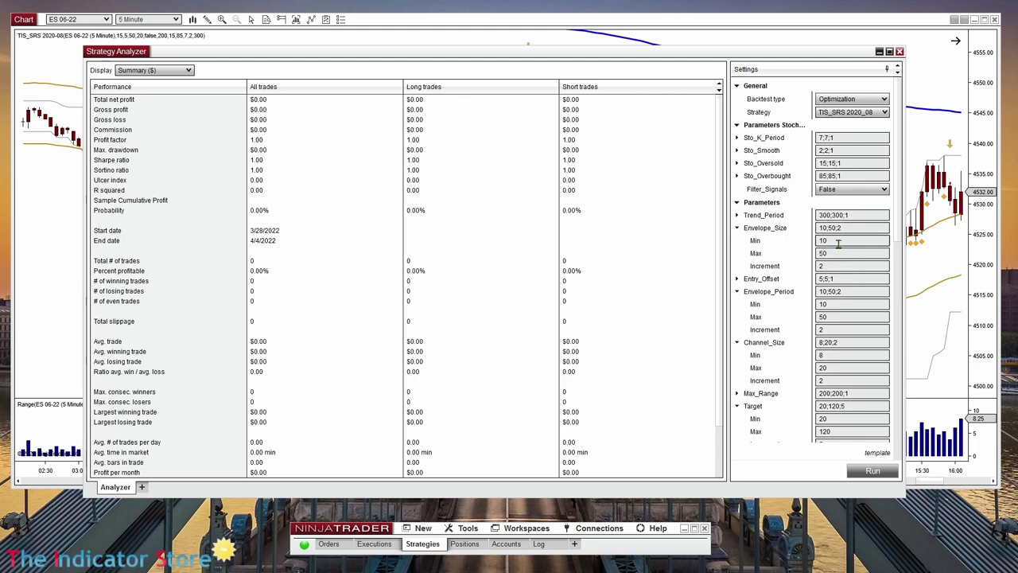
# - Set the optimization increments of Envelope_Size and Envelope_Period to 5 and of Channel_Size to 4
pyautogui.click(834, 268)
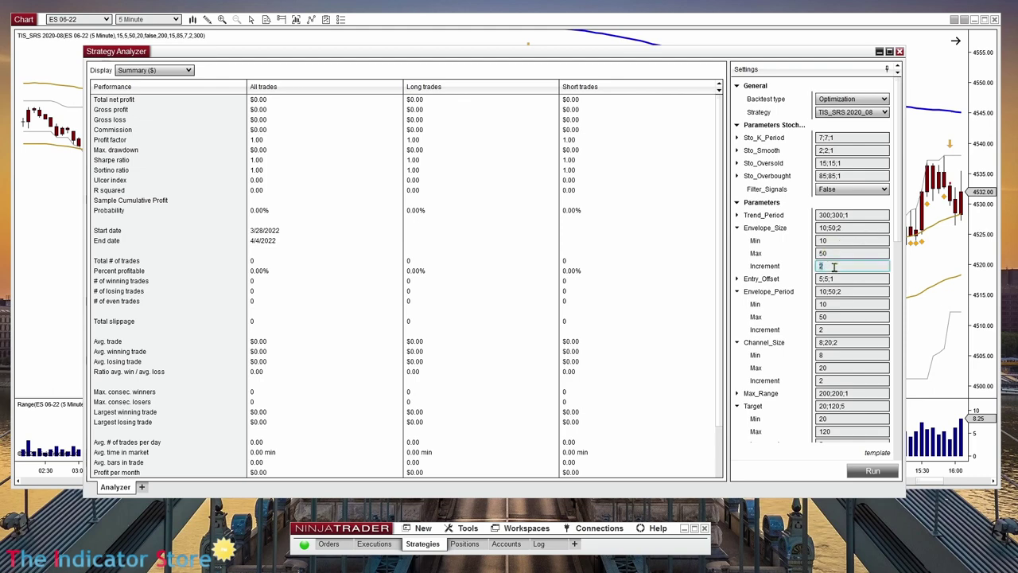
pyautogui.write('5')
pyautogui.click(830, 329)
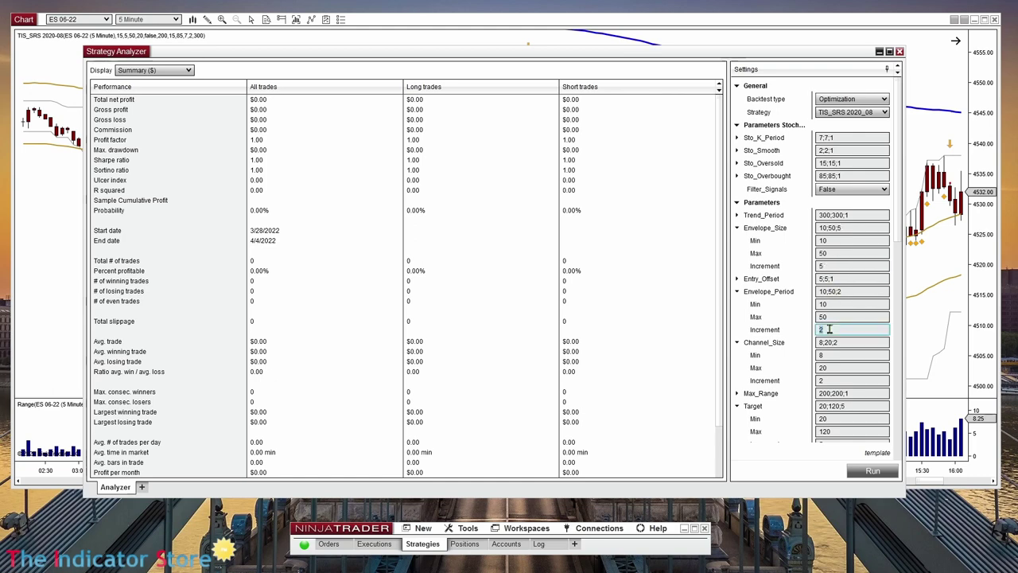
pyautogui.write('5')
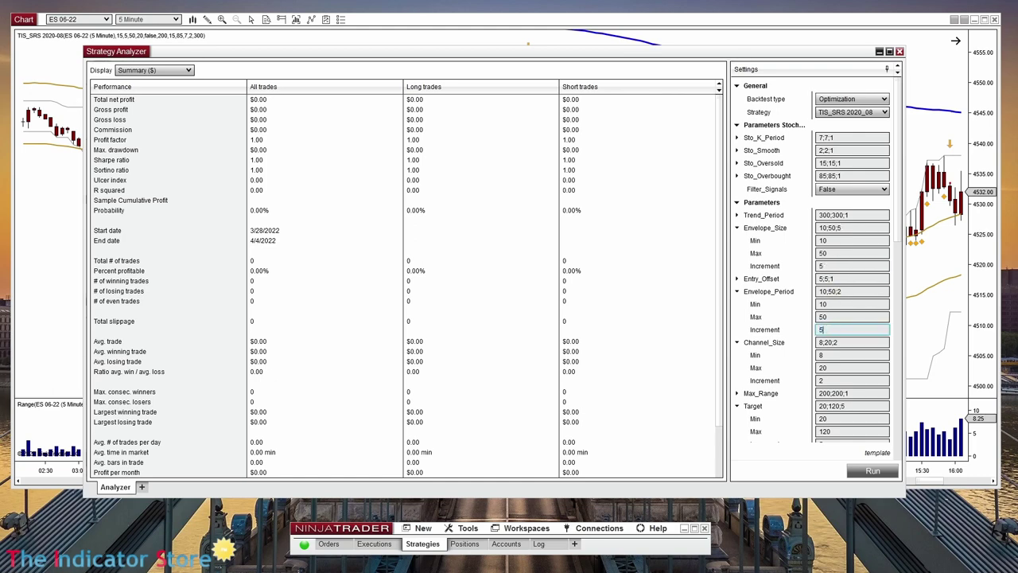
pyautogui.click(826, 380)
pyautogui.write('4')
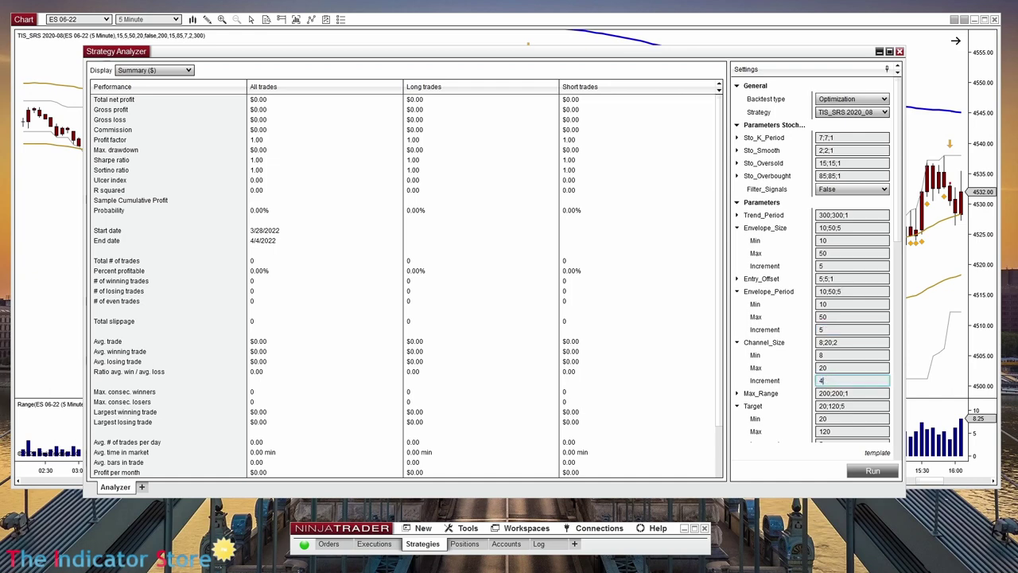
# - Start the optimization with the new increments to check its iteration count and remaining time, and abort it
pyautogui.click(873, 472)
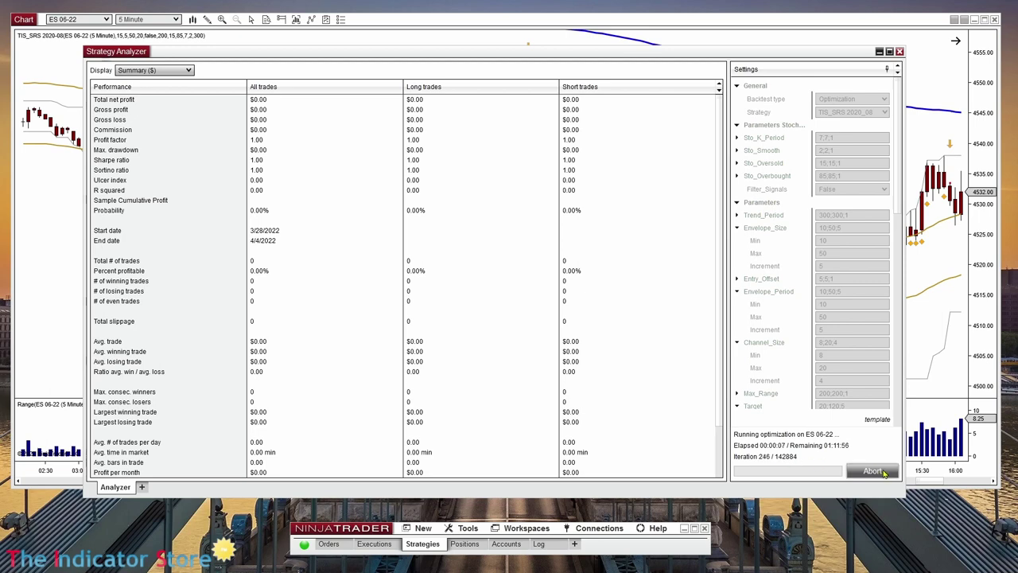
pyautogui.click(873, 471)
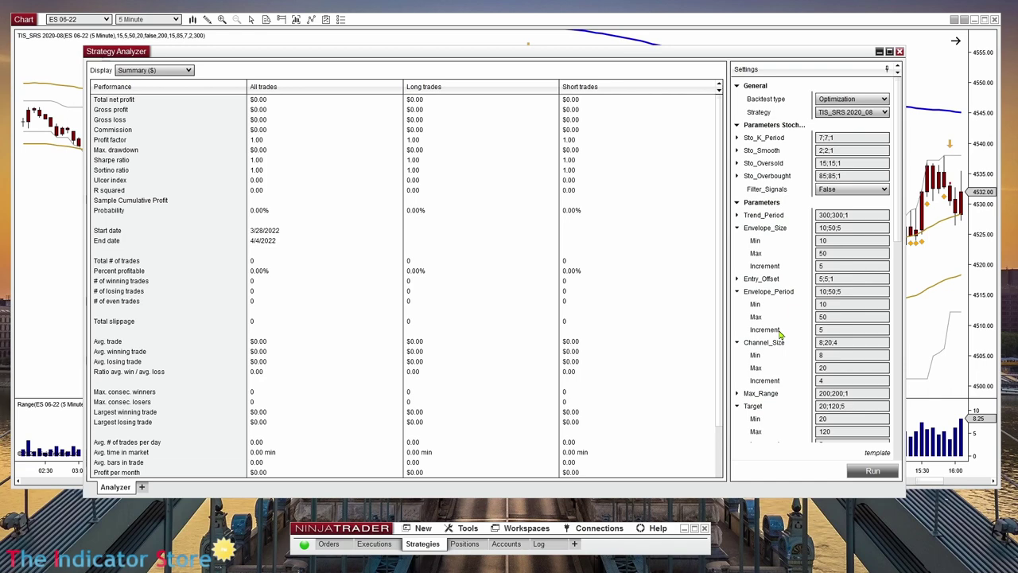
# - Switch the optimizer from Default to Genetic and bring its GO properties into view
pyautogui.moveTo(899, 238); pyautogui.dragTo(890, 433)
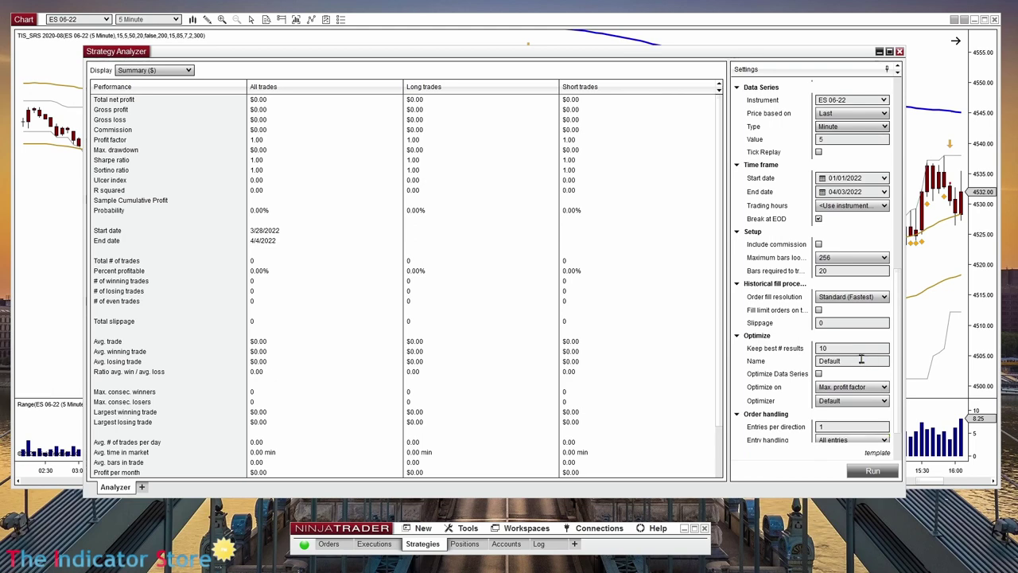
pyautogui.click(834, 403)
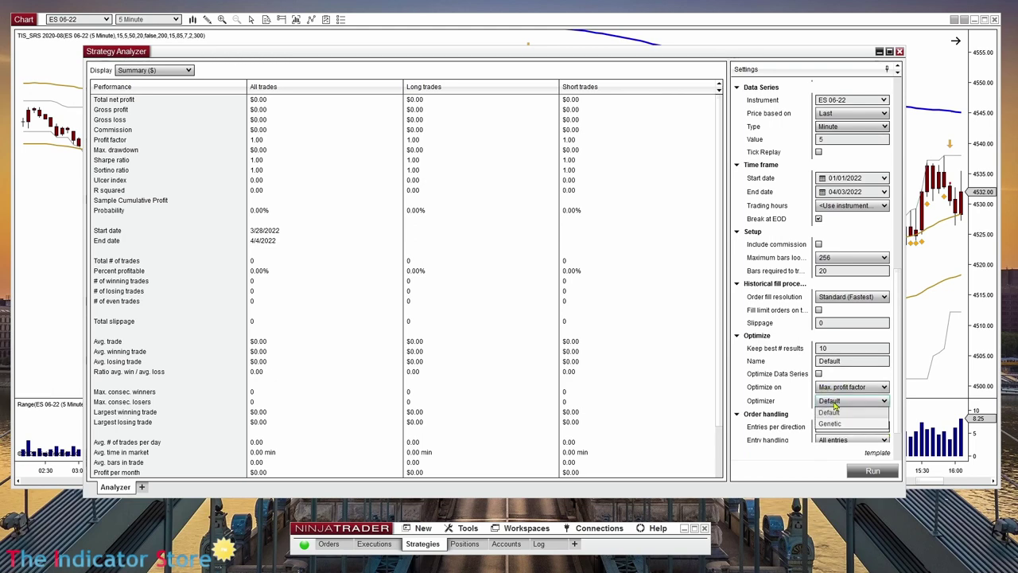
pyautogui.click(837, 424)
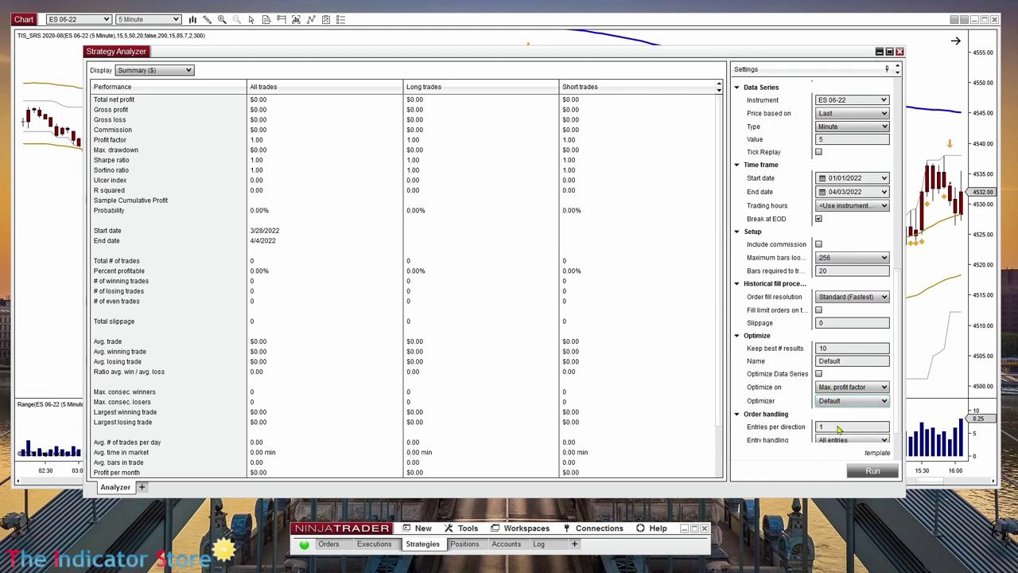
pyautogui.click(739, 404)
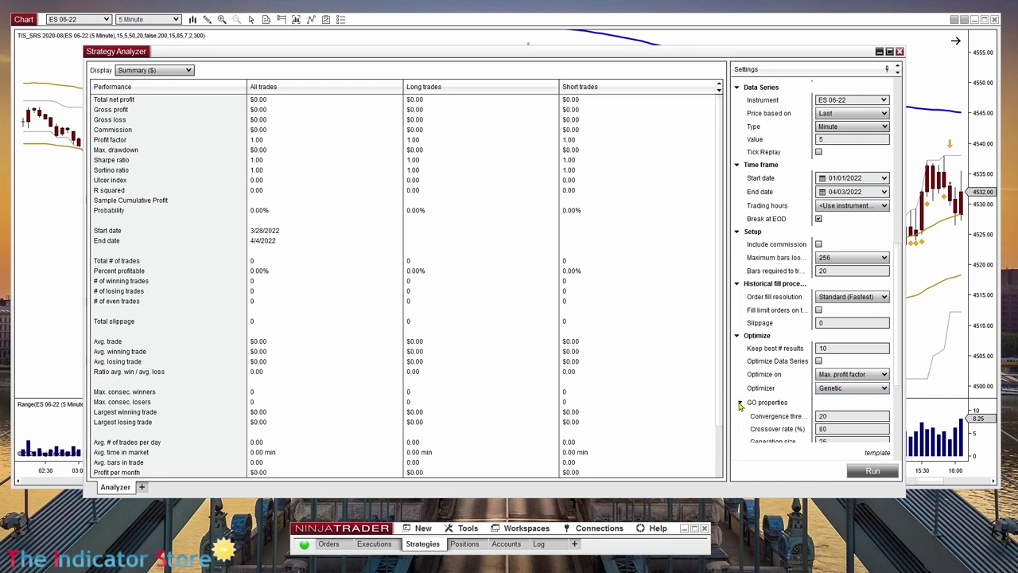
pyautogui.scroll(-2, 742, 405)
pyautogui.scroll(-1, 744, 407)
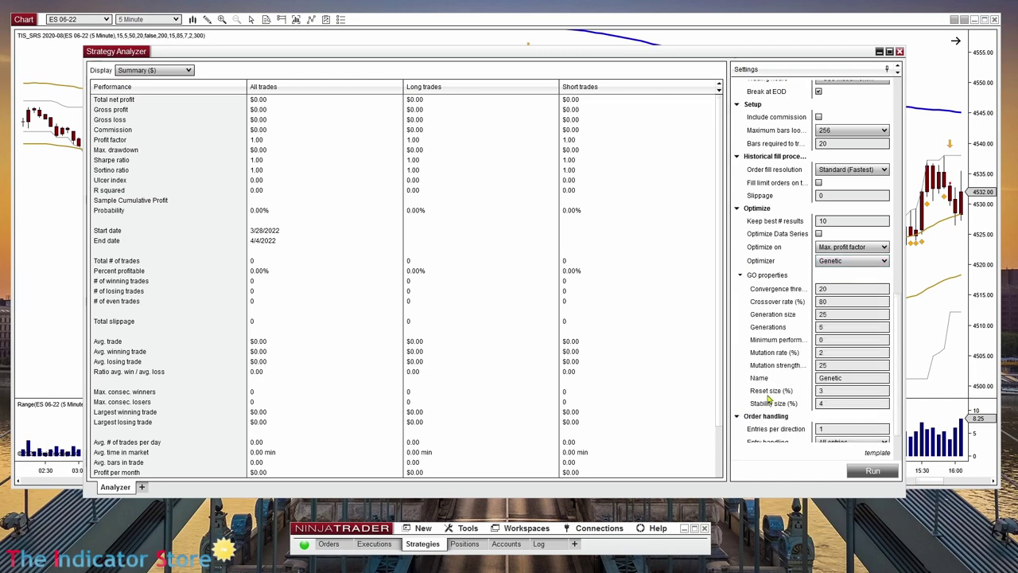
# - Set the genetic optimizer's generation size to 100 and its number of generations to 10
pyautogui.click(834, 314)
pyautogui.write('100')
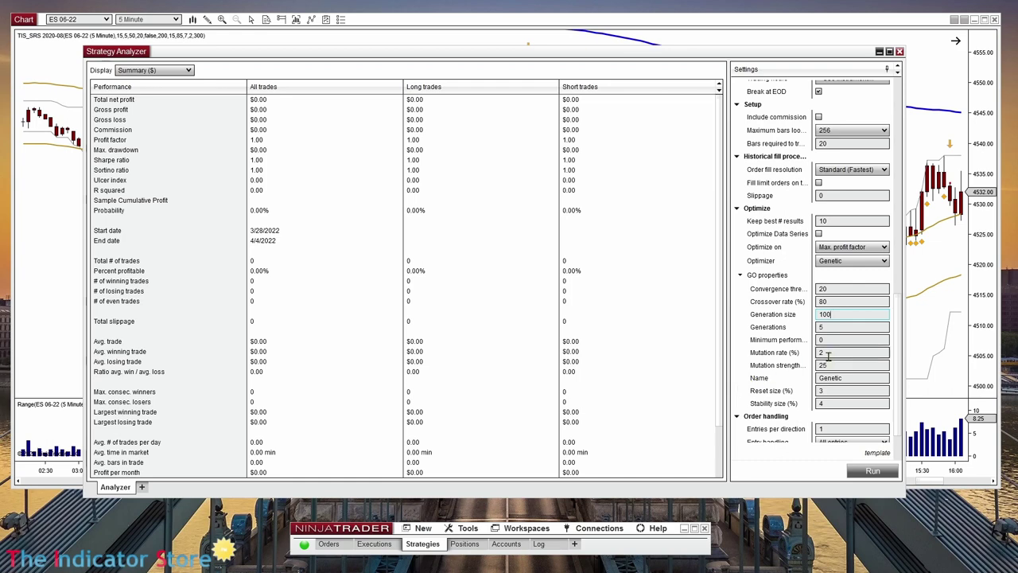
pyautogui.click(843, 327)
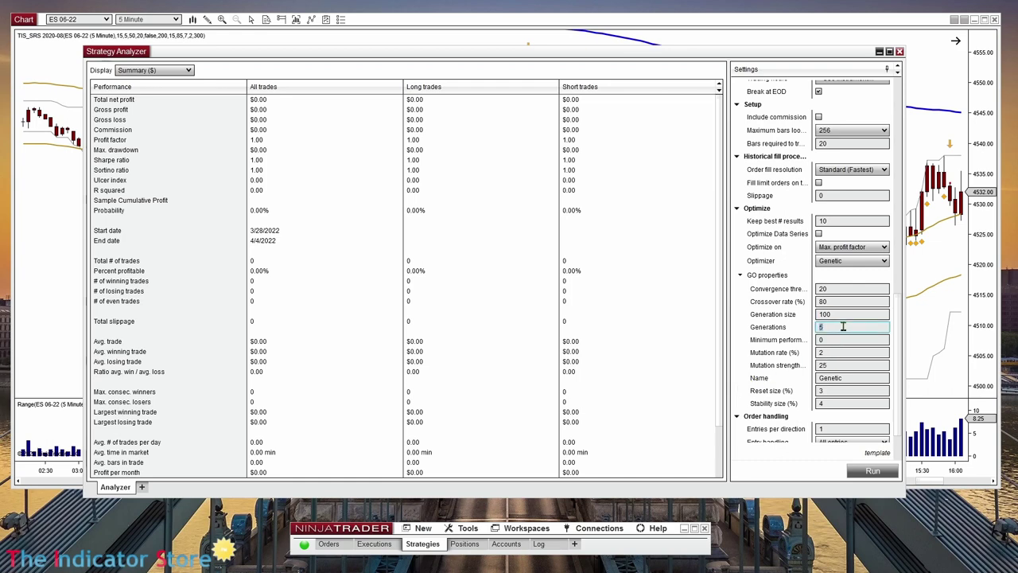
pyautogui.write('10')
# - Increase the generation size to 150, and start and abort the genetic optimization to check its estimated run time
pyautogui.click(840, 314)
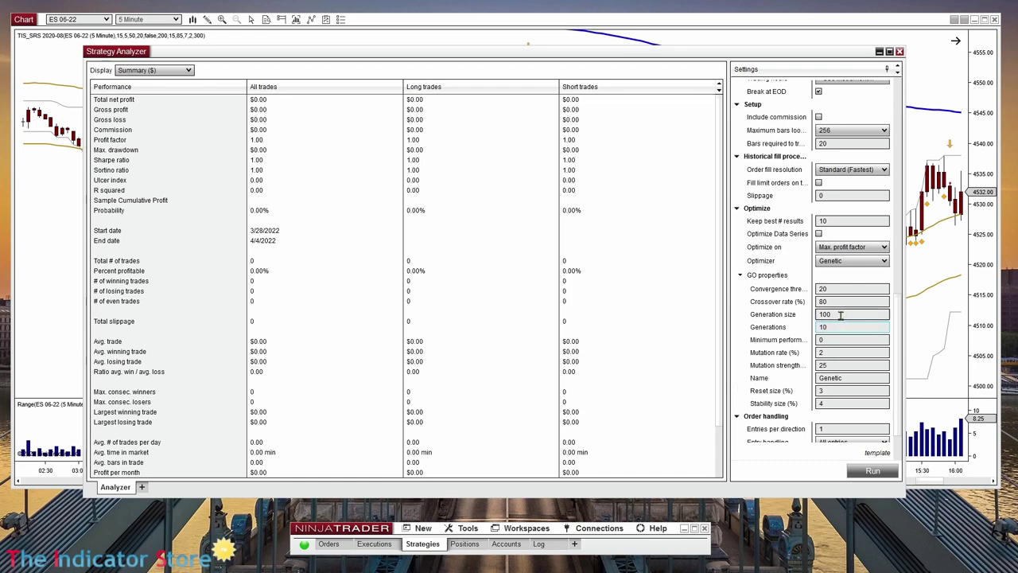
pyautogui.click(839, 327)
pyautogui.moveTo(839, 327); pyautogui.dragTo(807, 333)
pyautogui.click(834, 315)
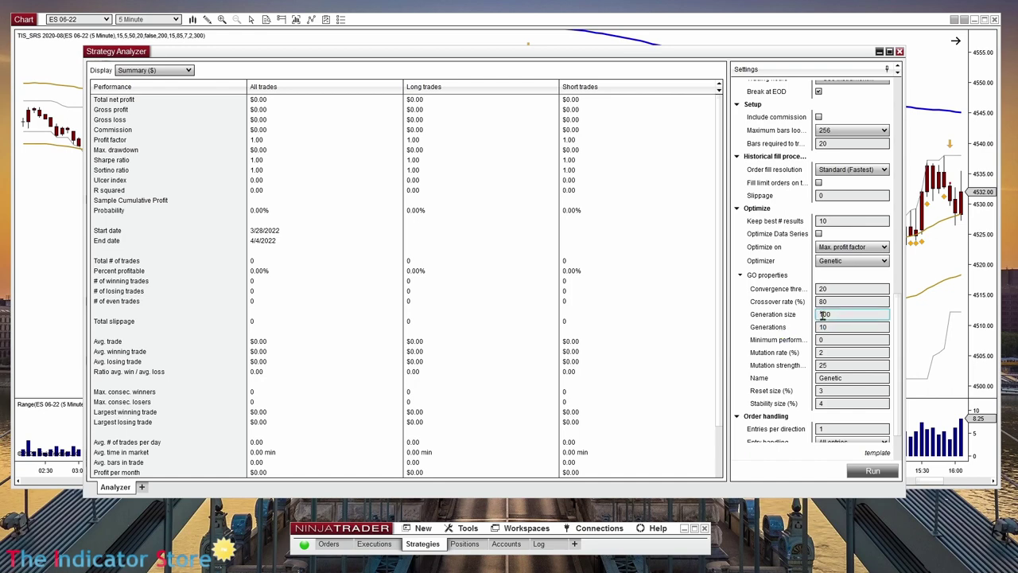
pyautogui.moveTo(820, 314); pyautogui.dragTo(874, 316)
pyautogui.write('150')
pyautogui.click(873, 472)
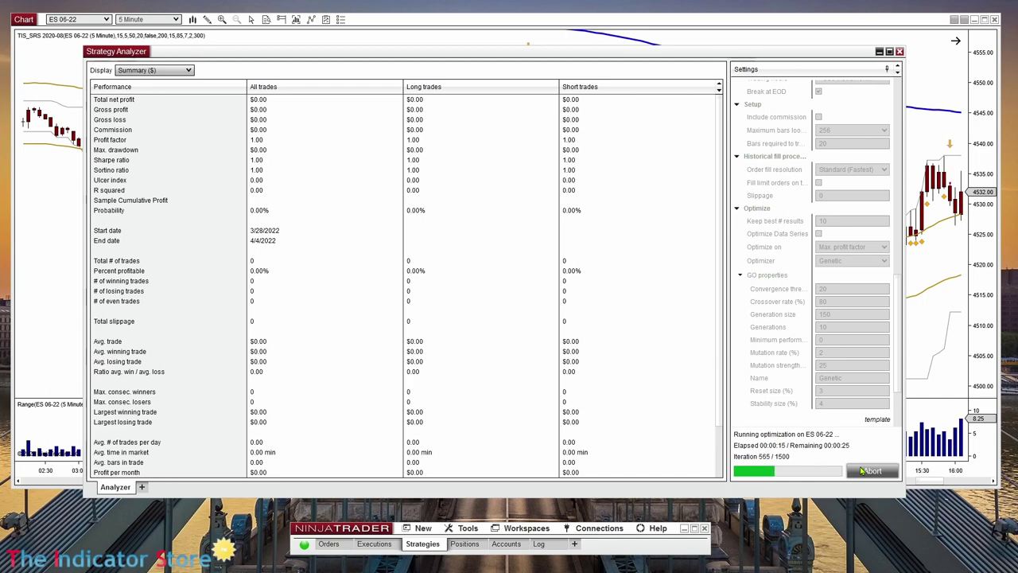
pyautogui.click(863, 471)
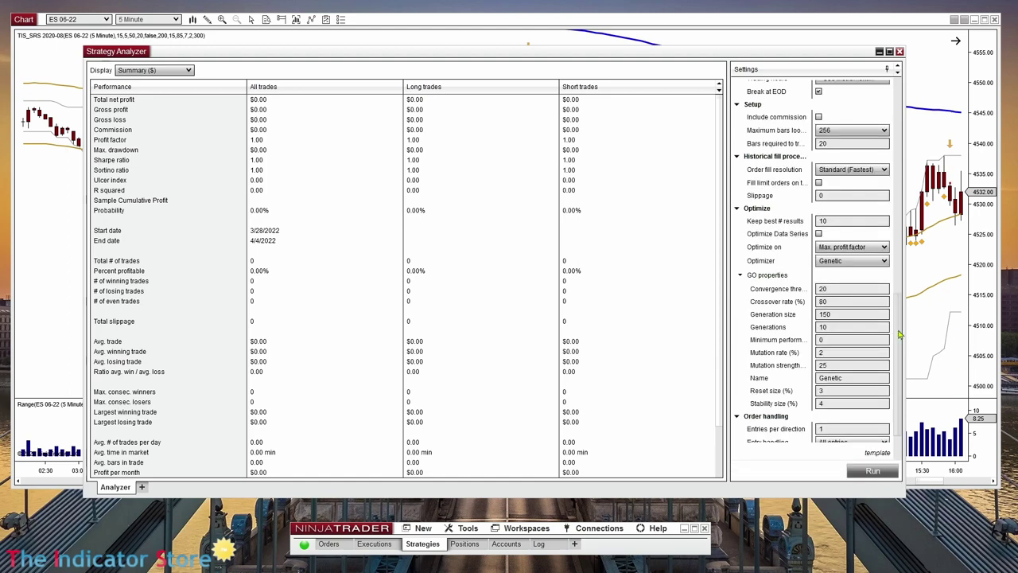
# - Include commission in the optimization setup and run the full genetic optimization on ES 06-22
pyautogui.scroll(3, 903, 310)
pyautogui.scroll(1, 903, 310)
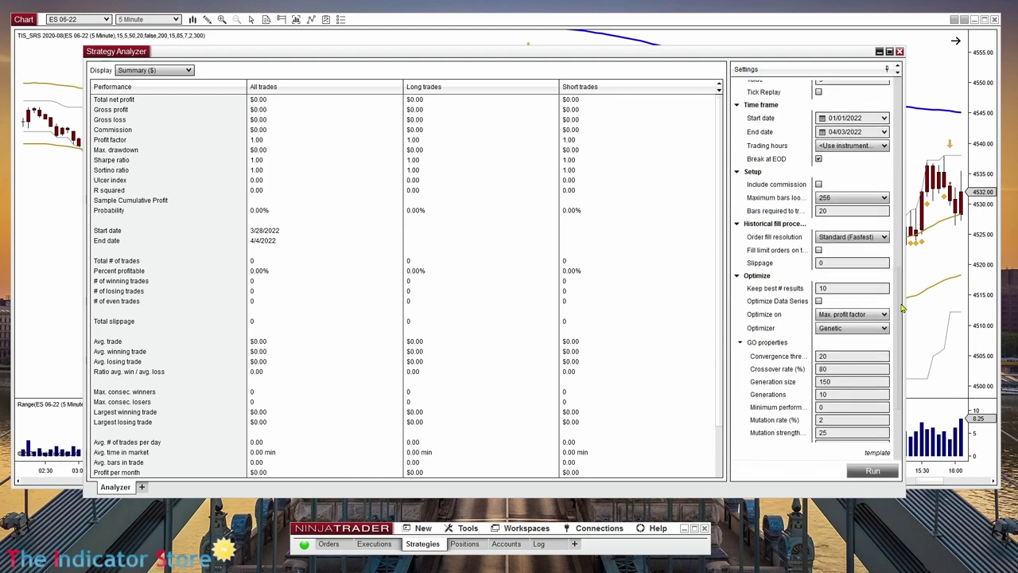
pyautogui.scroll(3, 903, 310)
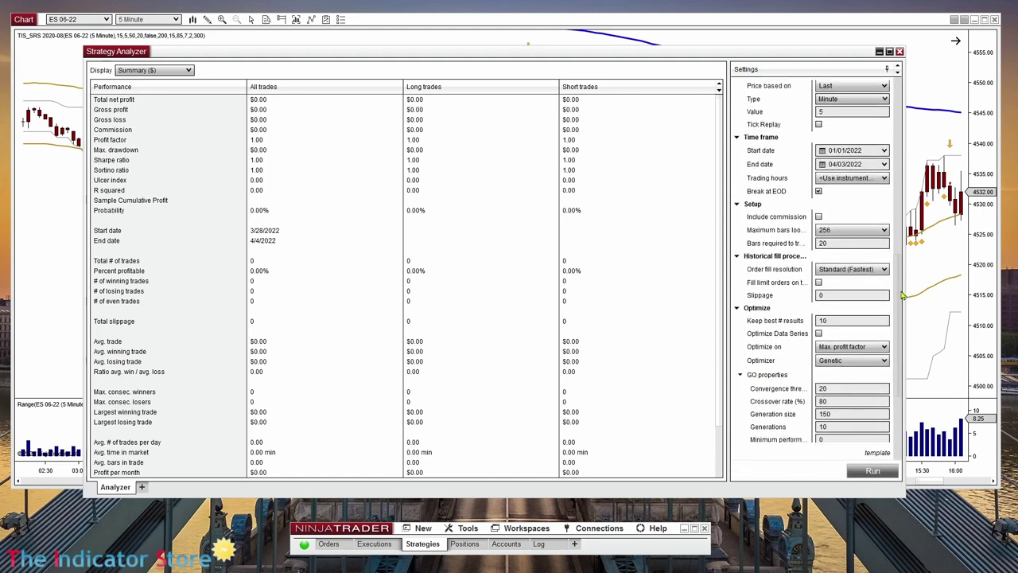
pyautogui.click(818, 217)
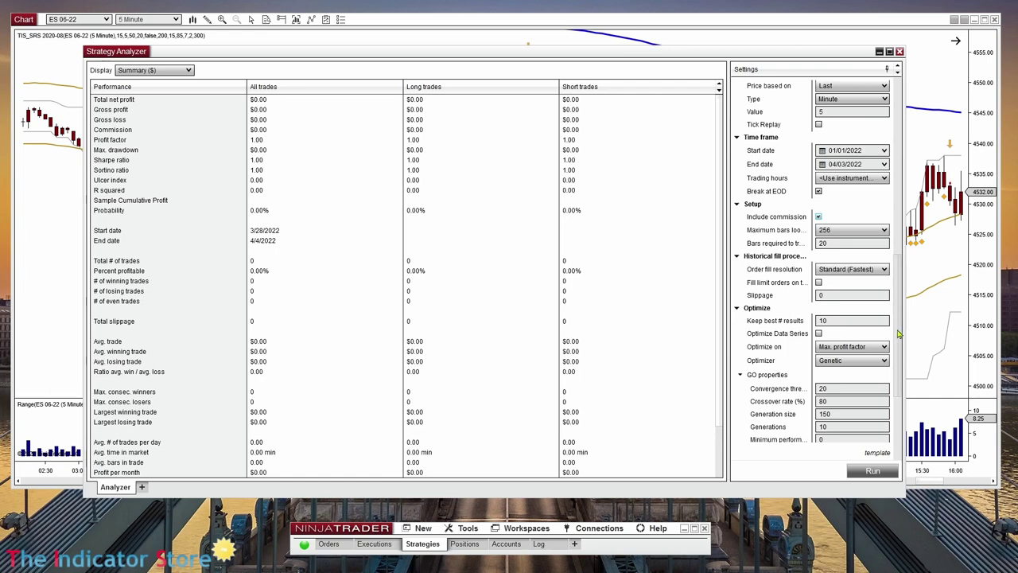
pyautogui.scroll(-1, 898, 334)
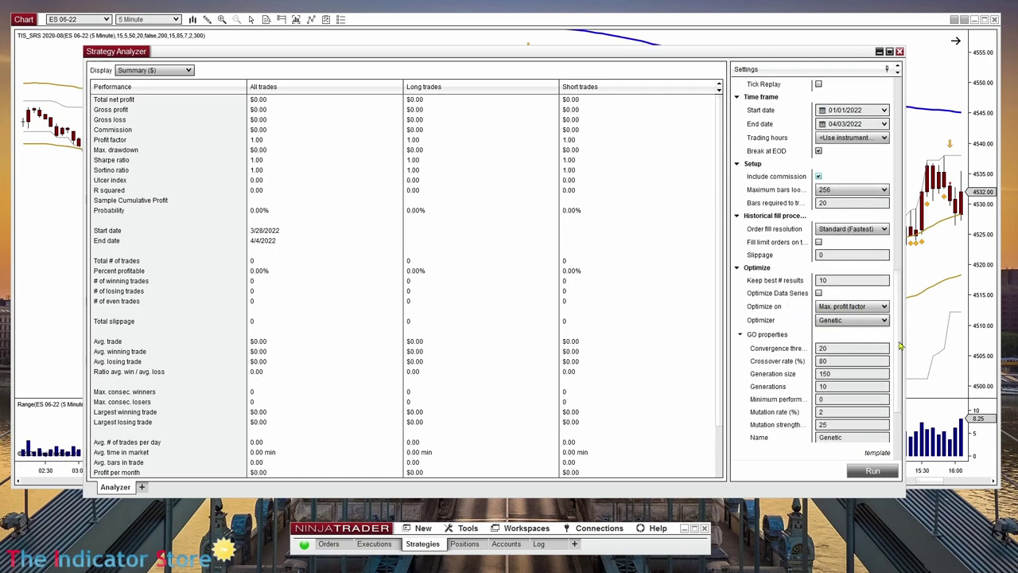
pyautogui.scroll(-3, 902, 345)
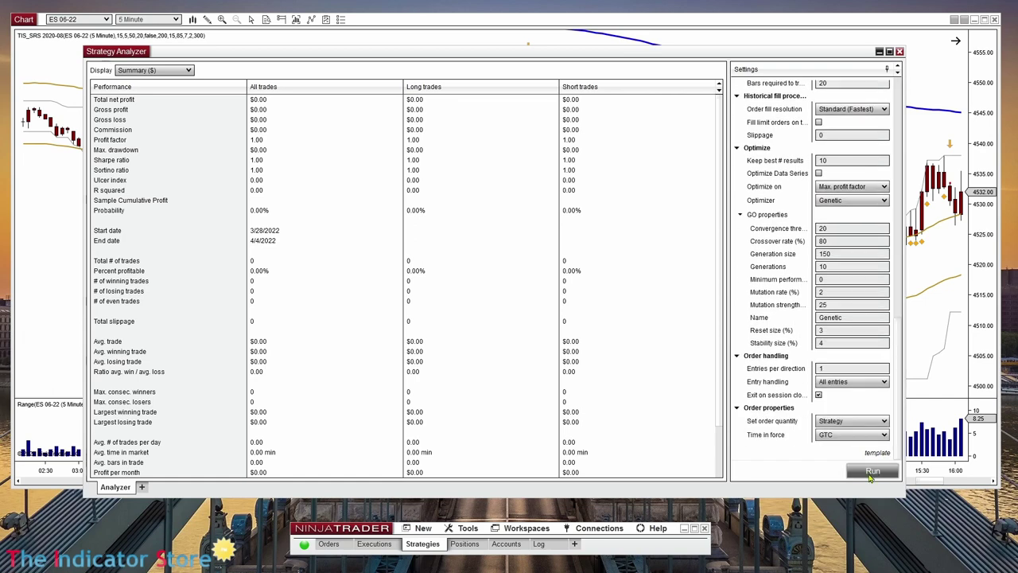
pyautogui.click(870, 472)
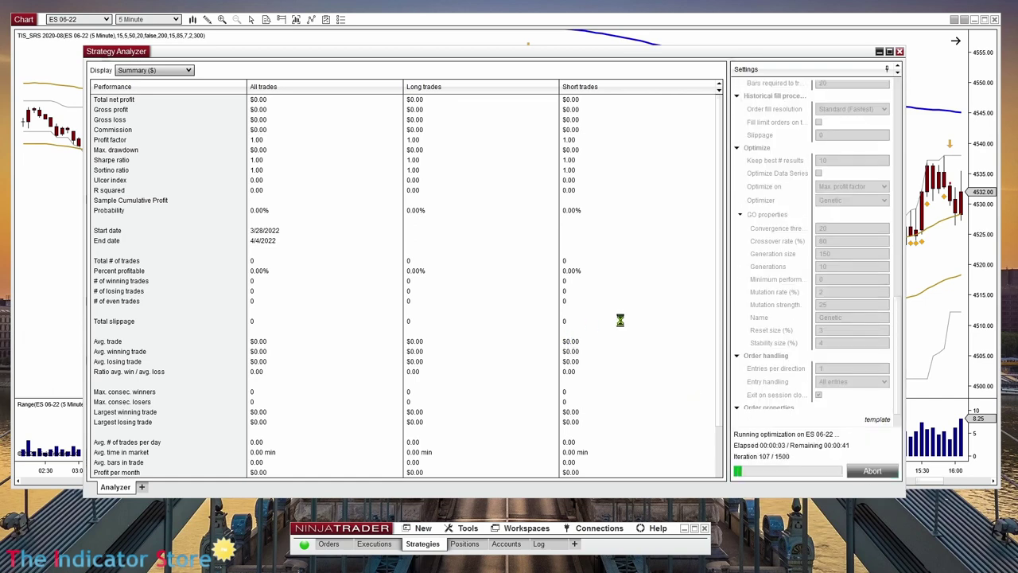
pyautogui.scroll(2, 795, 318)
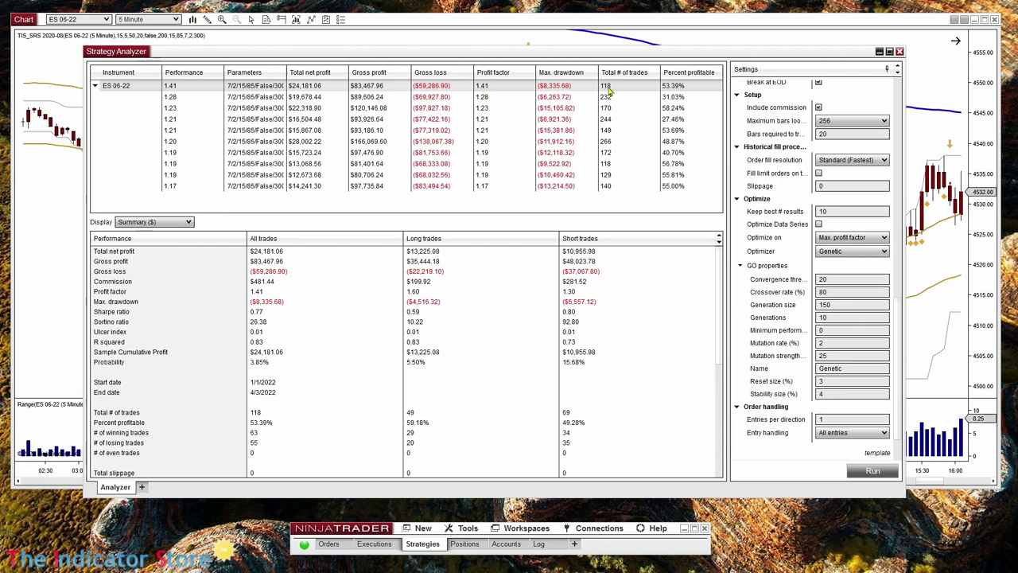
# - Display the Analysis view of the best optimization result and enlarge its cumulative net profit graph
pyautogui.click(175, 226)
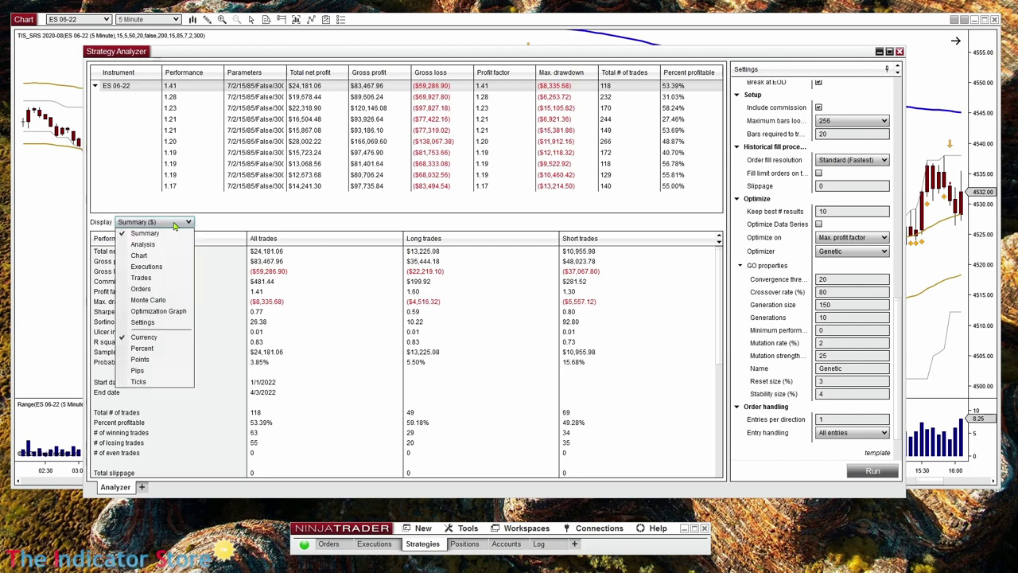
pyautogui.click(141, 246)
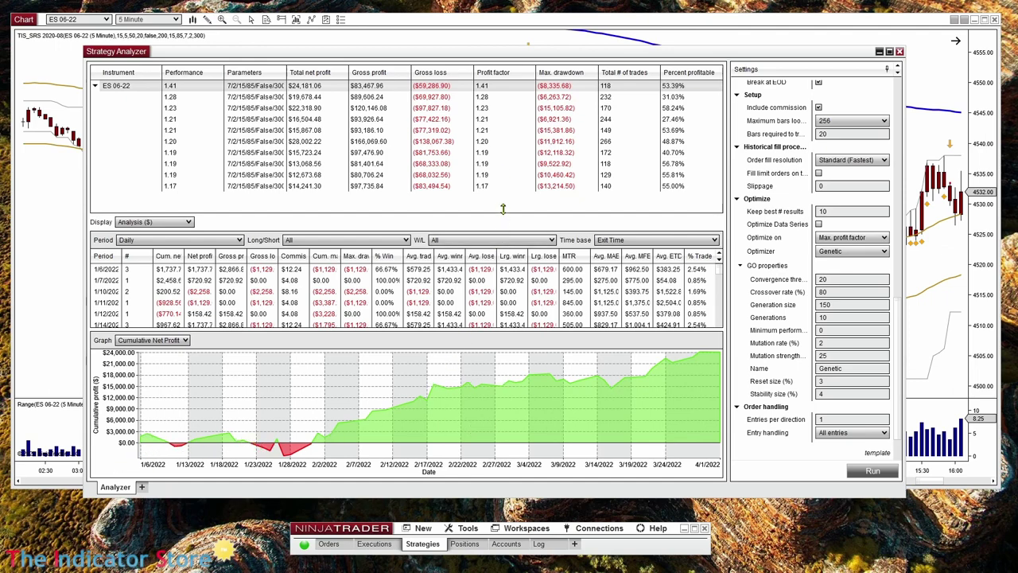
pyautogui.moveTo(504, 214); pyautogui.dragTo(504, 158)
pyautogui.moveTo(505, 256); pyautogui.dragTo(508, 232)
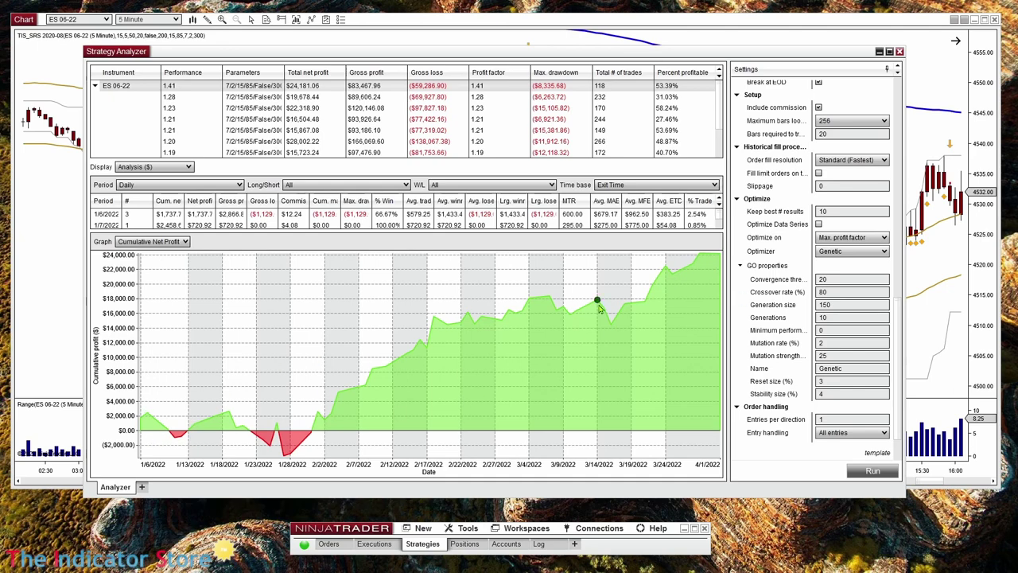
# - Review the optimized values of the envelope, channel, target and stop parameters for the best result
pyautogui.moveTo(898, 374); pyautogui.dragTo(901, 133)
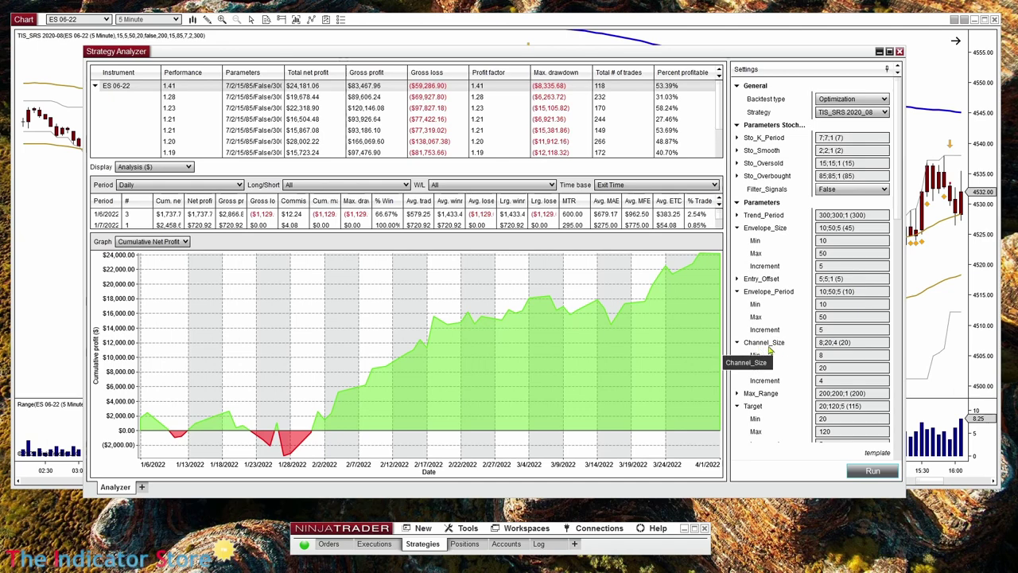
pyautogui.doubleClick(844, 342)
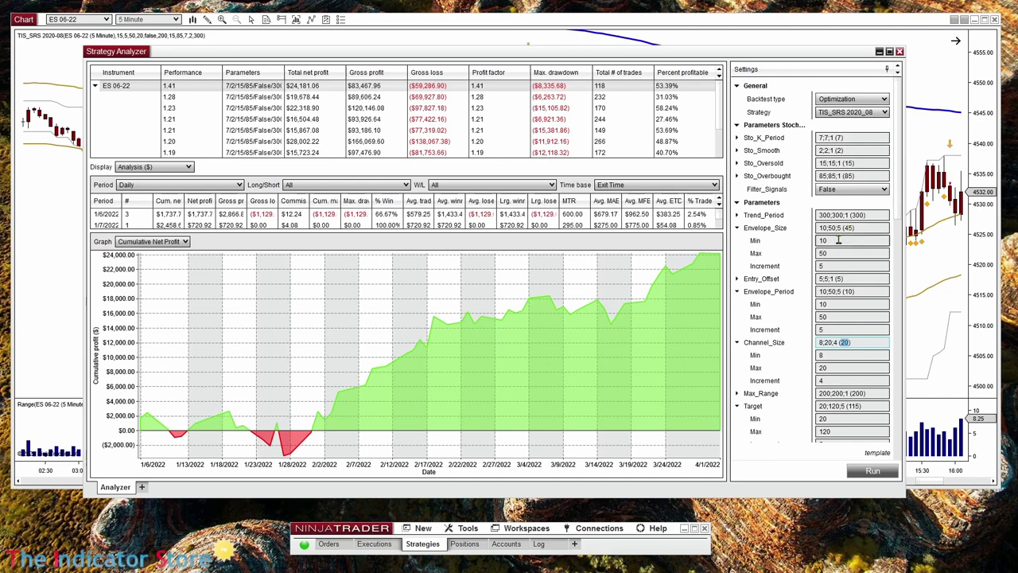
pyautogui.click(825, 266)
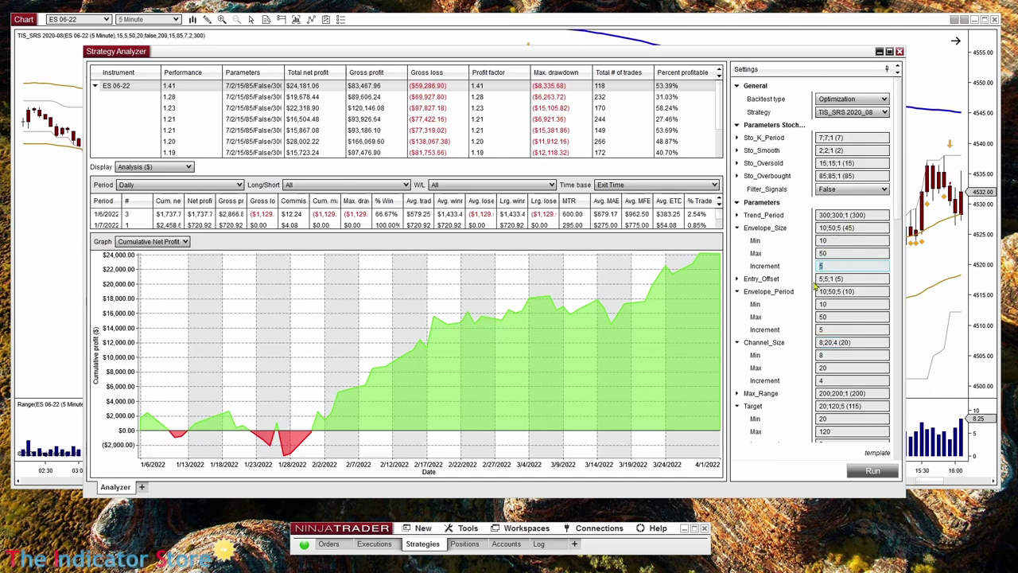
pyautogui.doubleClick(825, 267)
pyautogui.moveTo(897, 217)
pyautogui.mouseDown()
pyautogui.moveTo(897, 304)
pyautogui.moveTo(897, 216)
pyautogui.mouseUp()
pyautogui.moveTo(897, 212); pyautogui.dragTo(892, 265)
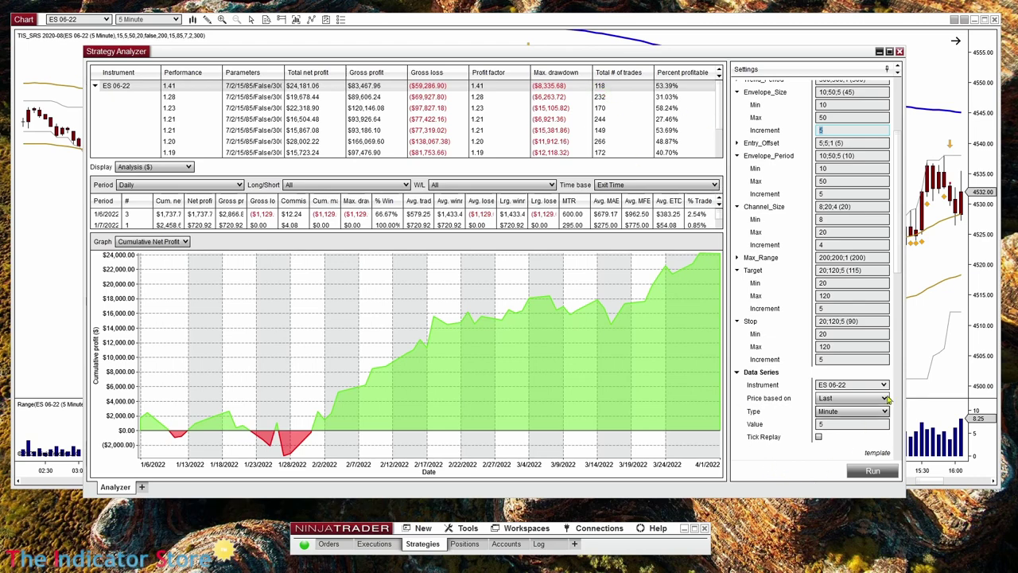
pyautogui.scroll(-5, 875, 334)
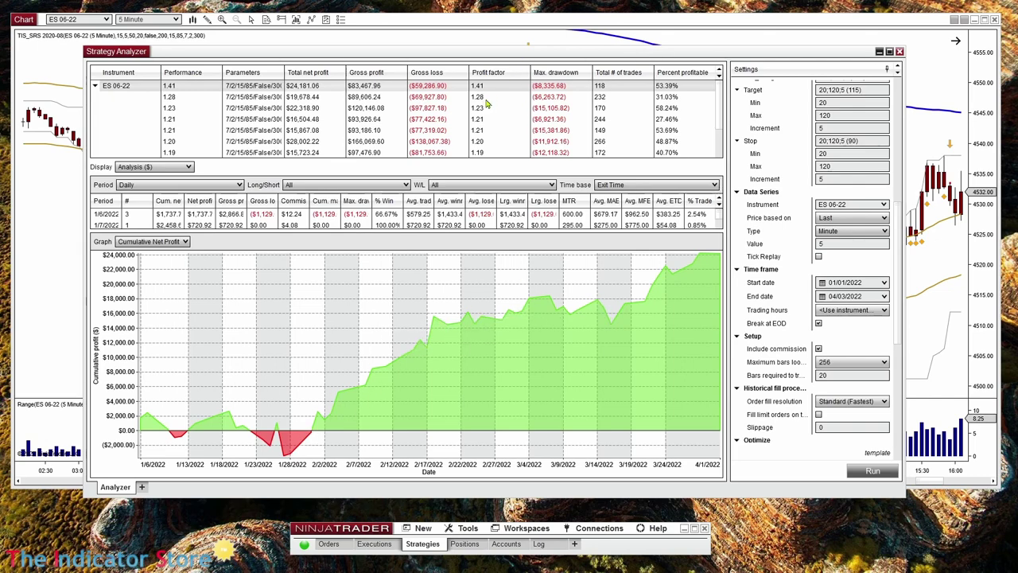
# - Compare the cumulative profit curves of the second and third optimization results, examining the third curve's drawdown and final profit
pyautogui.click(486, 98)
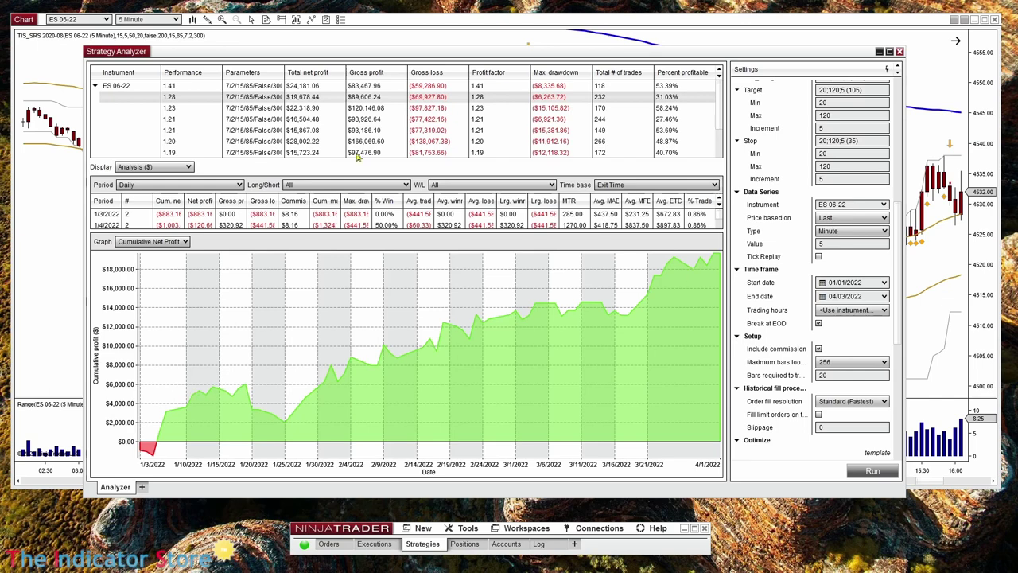
pyautogui.click(487, 109)
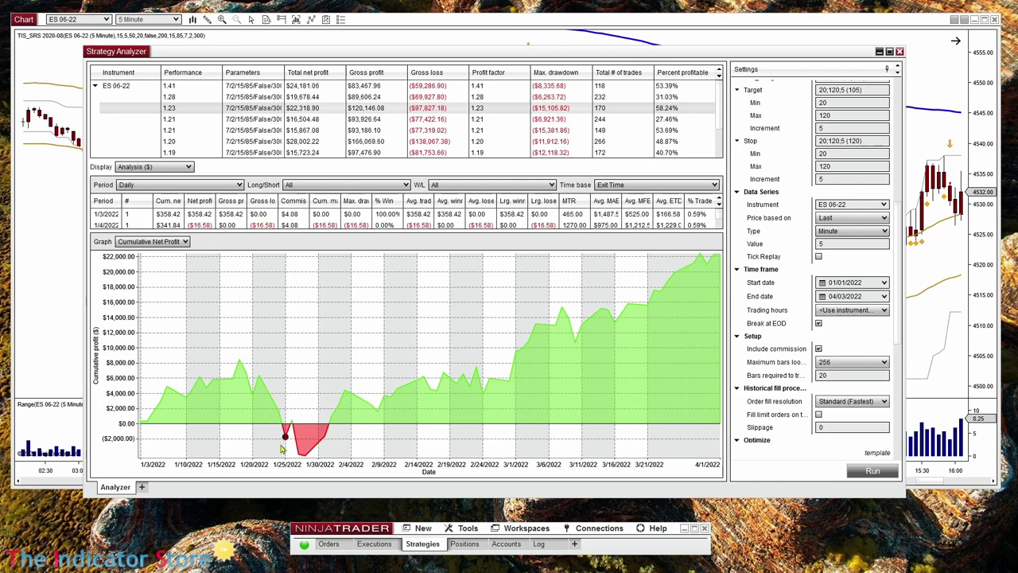
pyautogui.moveTo(306, 458)
pyautogui.moveTo(714, 256)
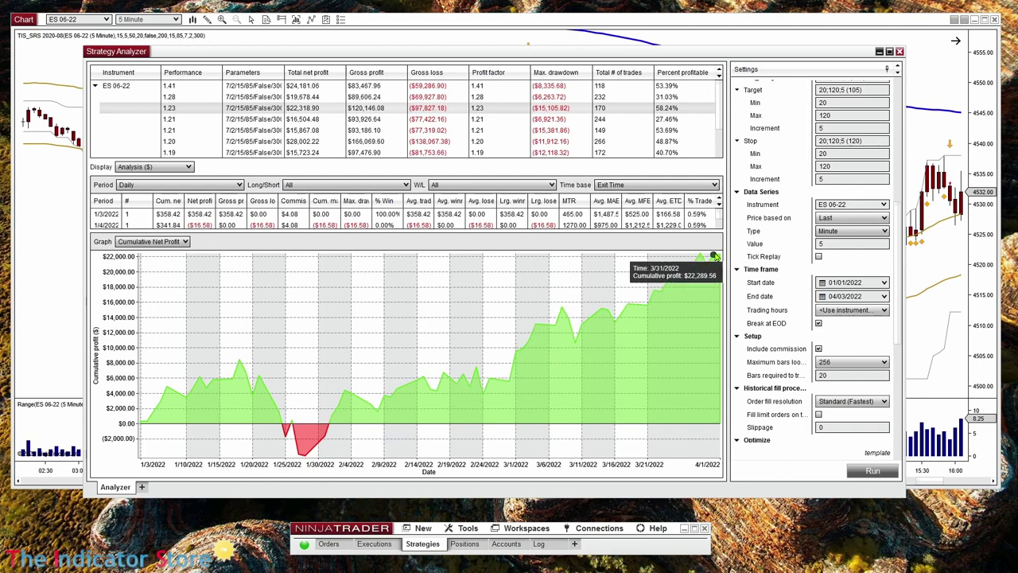
# - Reselect the best optimization result and review its profit curve alongside the time frame and optimizer settings
pyautogui.click(491, 88)
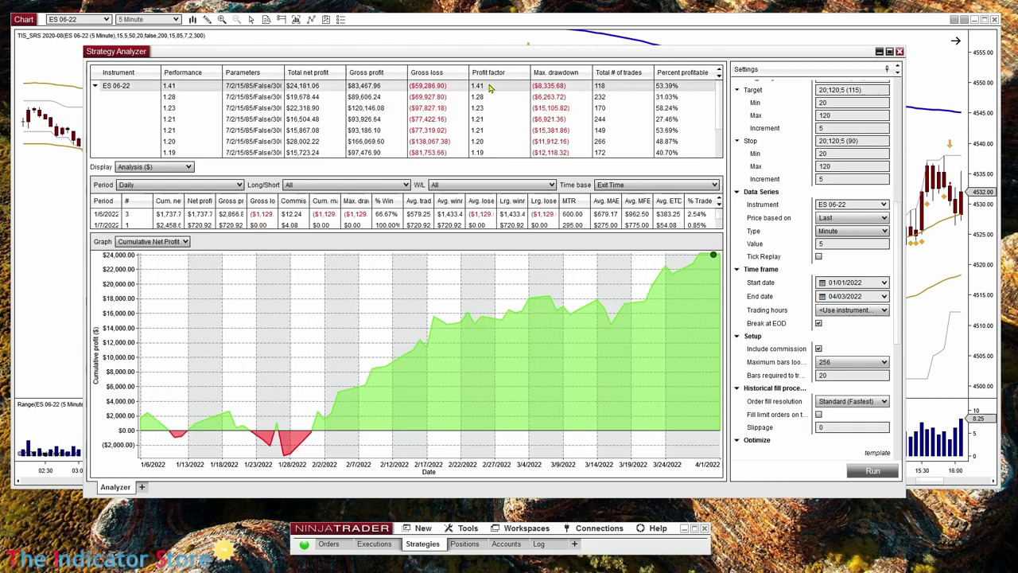
pyautogui.scroll(-5, 891, 360)
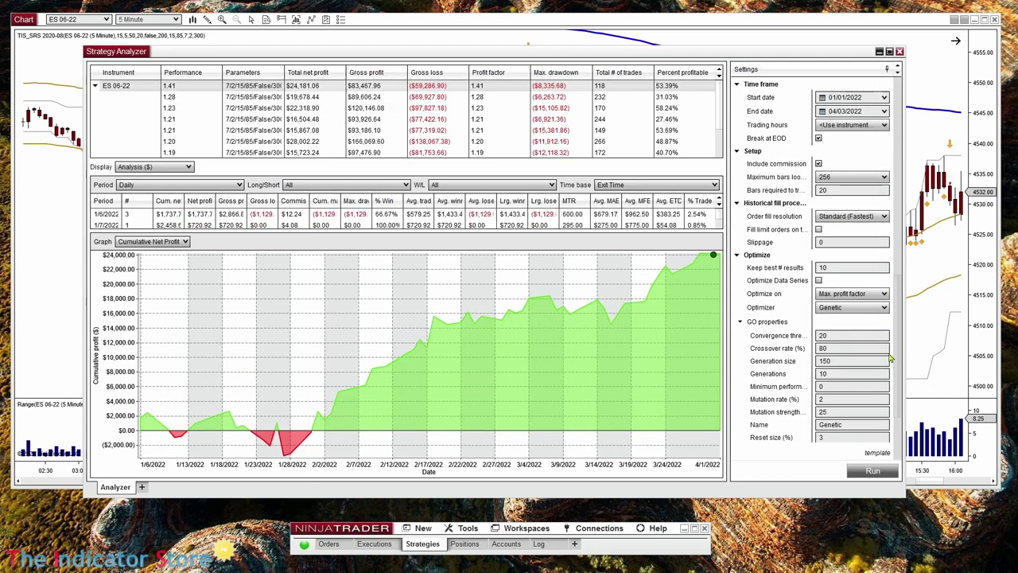
pyautogui.scroll(3, 891, 359)
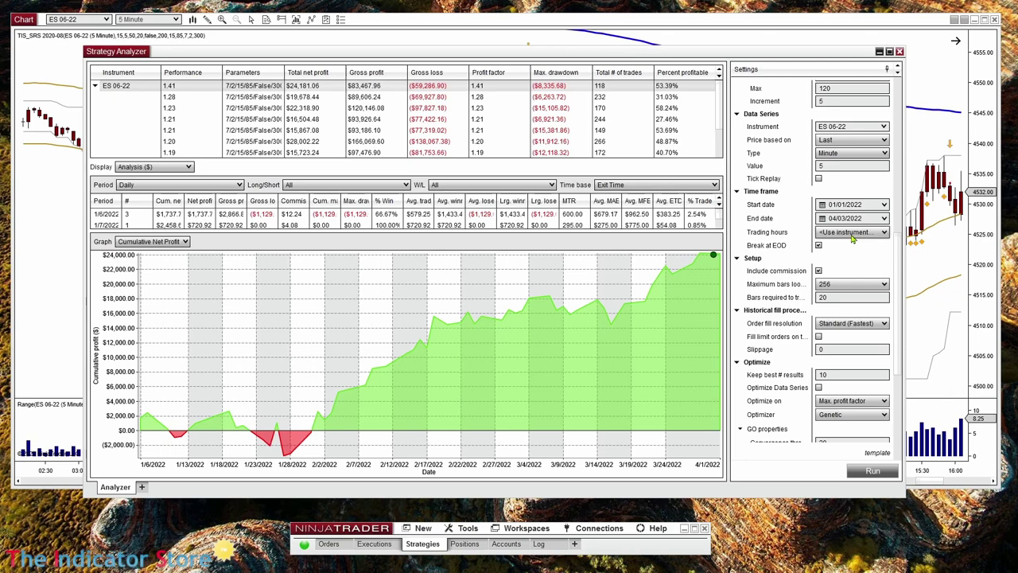
# - Group the best result's analysis by hour of day
pyautogui.click(166, 169)
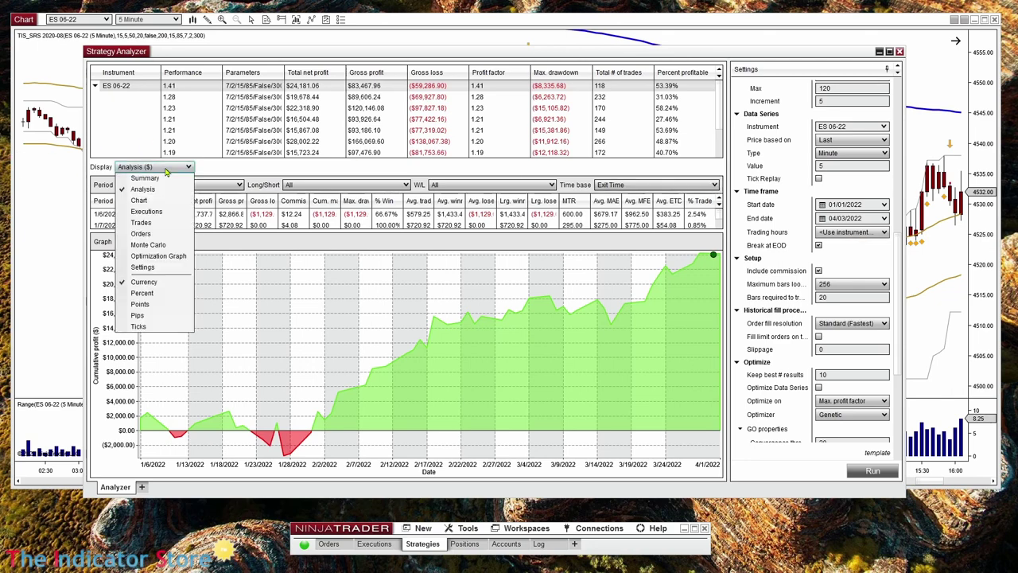
pyautogui.click(227, 154)
pyautogui.click(207, 187)
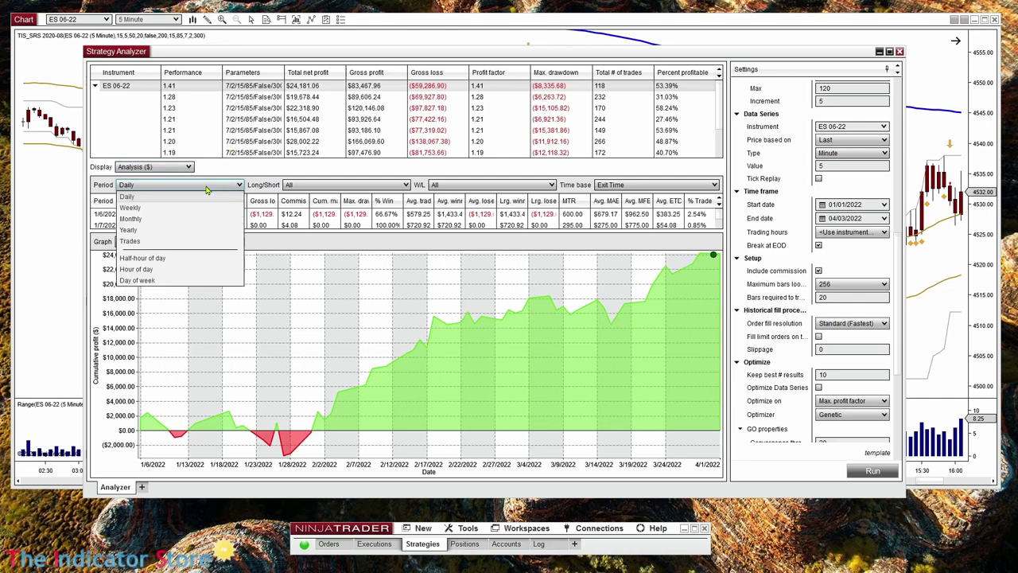
pyautogui.click(141, 270)
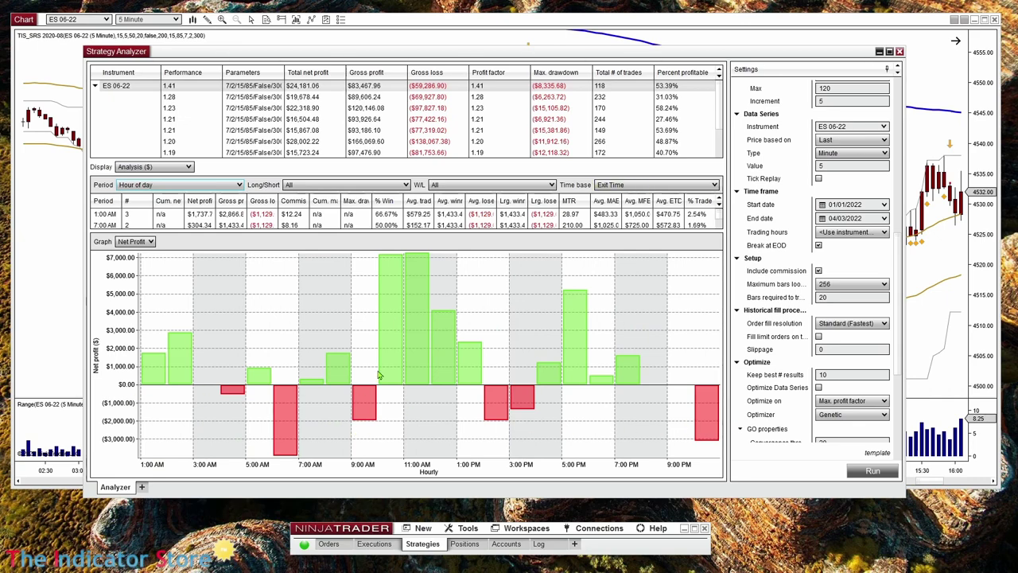
# - Set the analysis time base to Entry Time and examine the net profit of individual hours
pyautogui.click(706, 186)
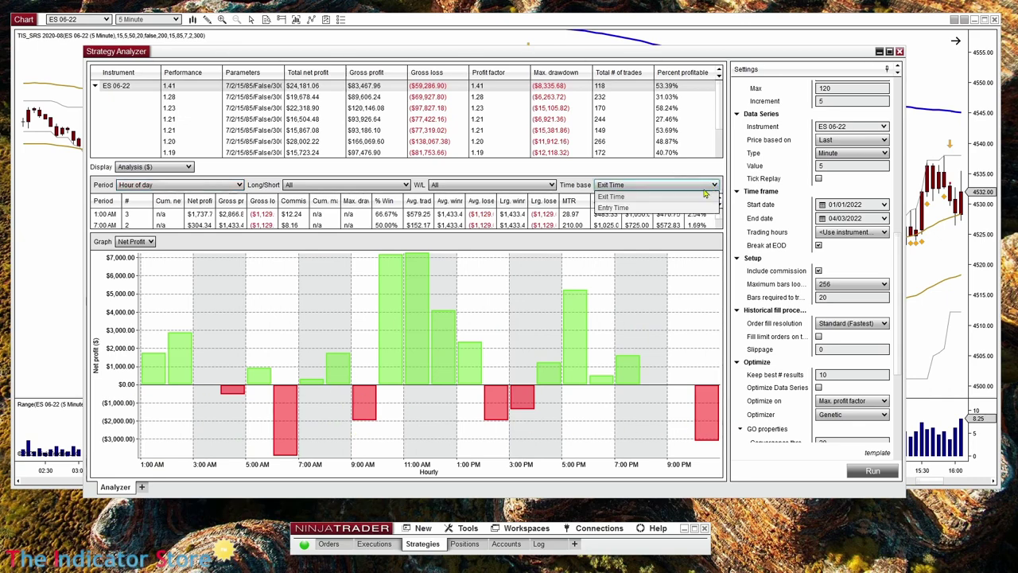
pyautogui.click(628, 212)
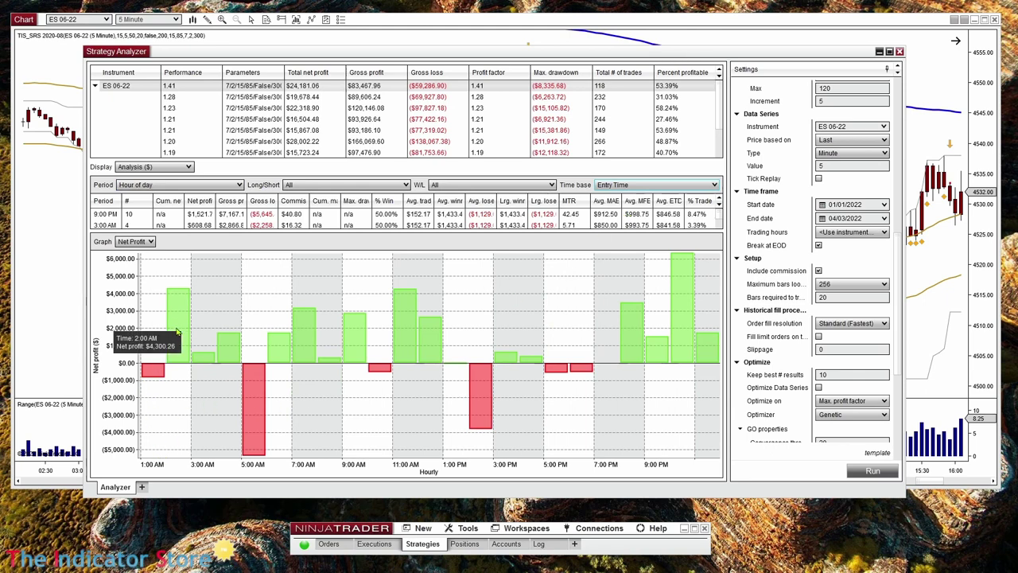
pyautogui.moveTo(280, 343)
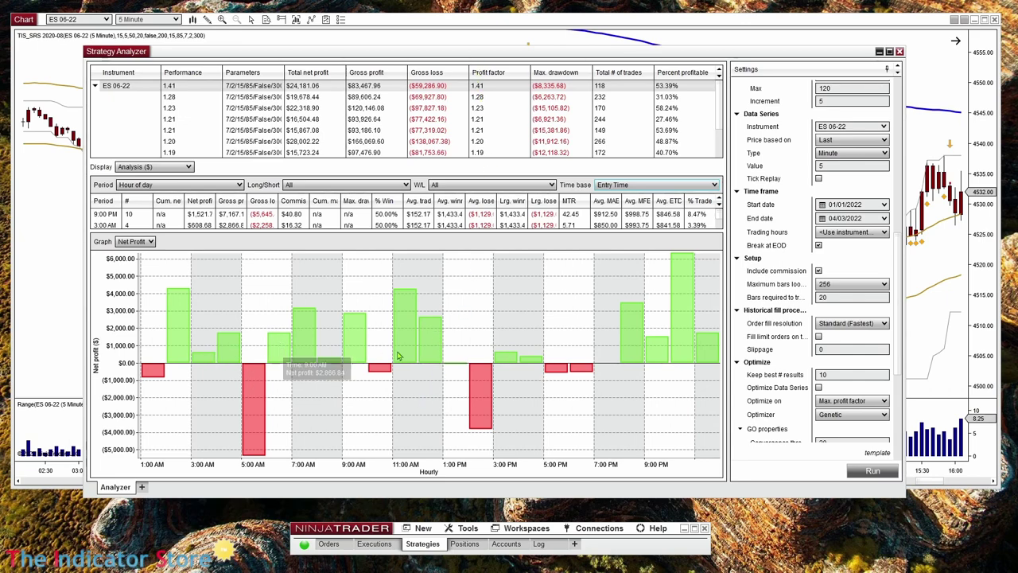
pyautogui.moveTo(316, 354)
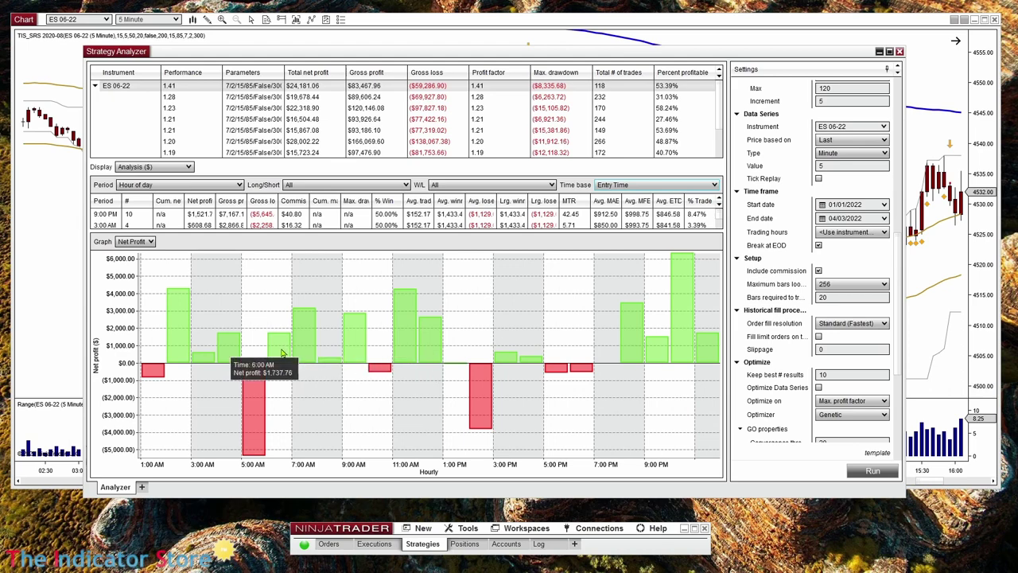
pyautogui.moveTo(429, 348)
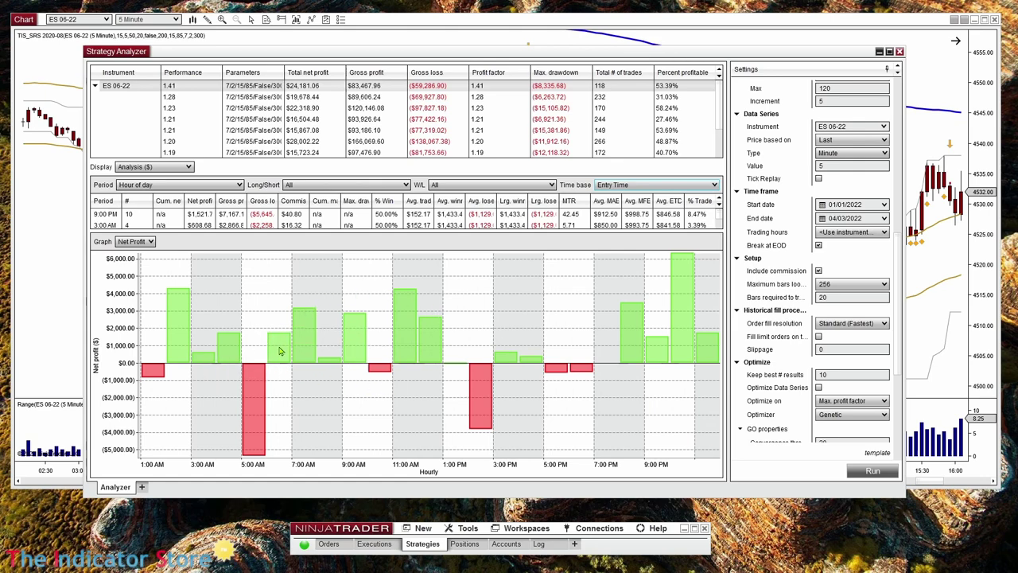
# - Examine the best result's net profit by day of week, including Thursday, and return to the hour-of-day grouping
pyautogui.click(195, 186)
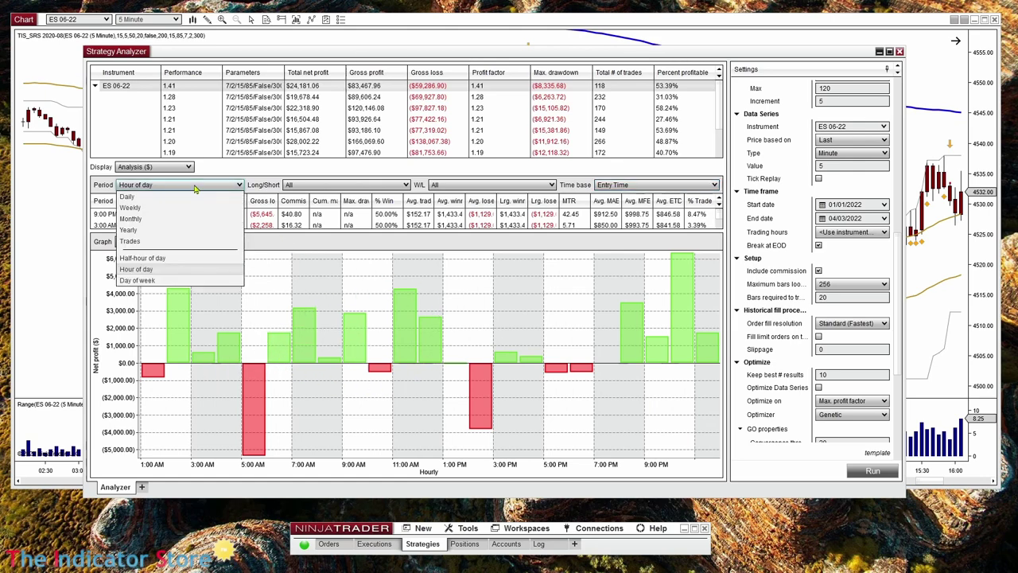
pyautogui.click(139, 282)
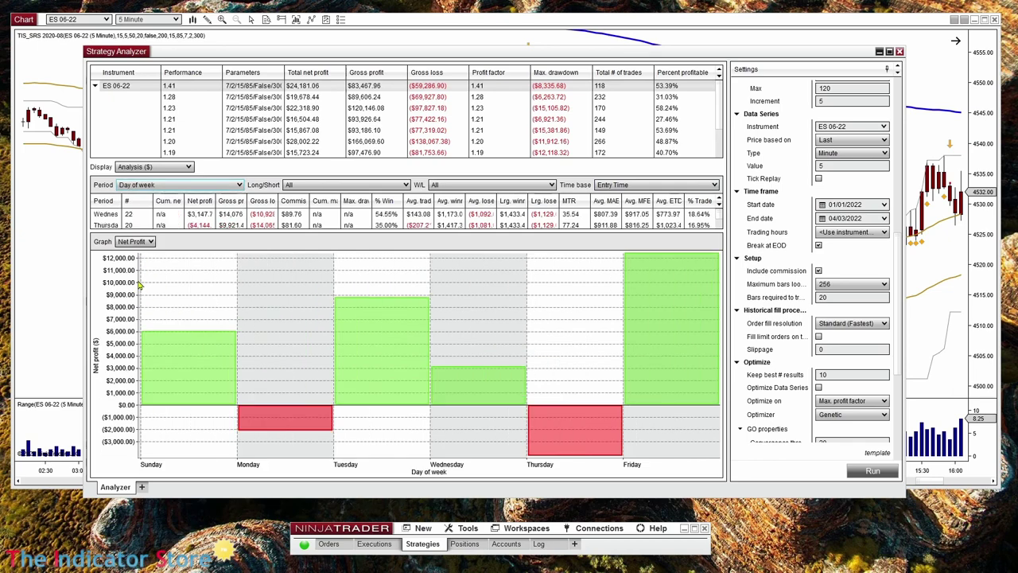
pyautogui.moveTo(569, 433)
pyautogui.click(199, 186)
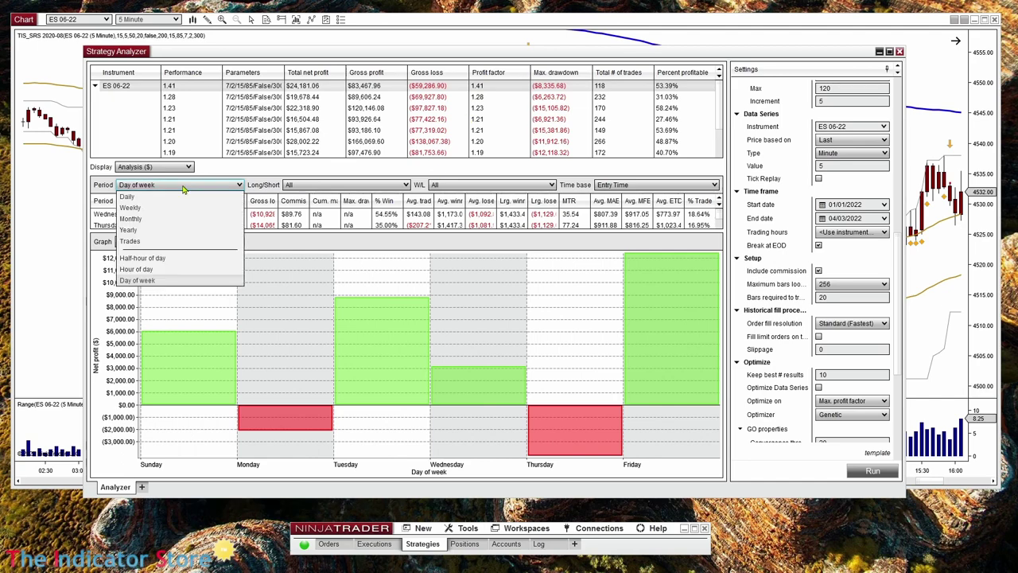
pyautogui.click(167, 270)
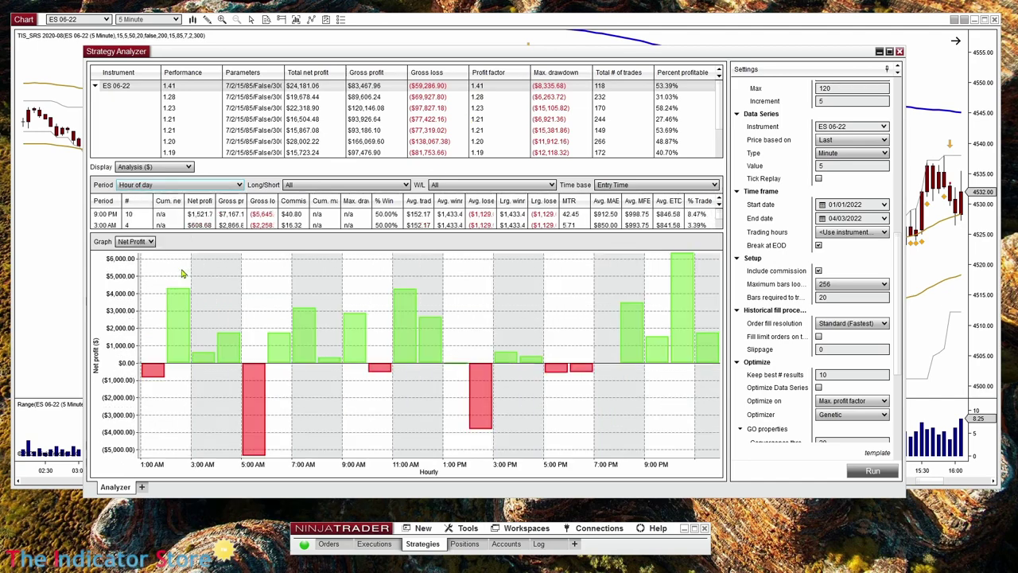
# - Select the second optimization result and examine its net profit by hour of day and by day of week
pyautogui.click(485, 99)
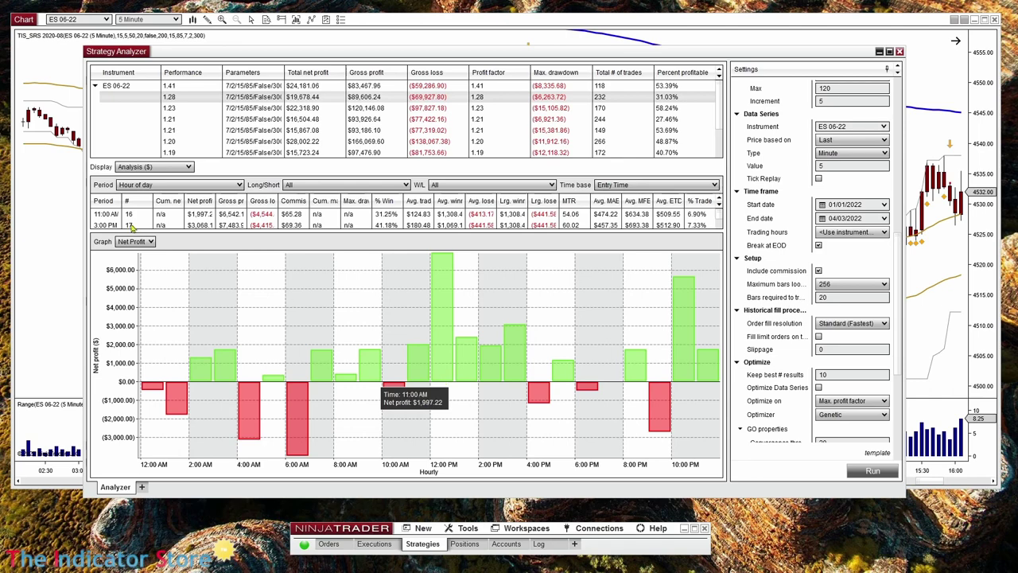
pyautogui.click(187, 185)
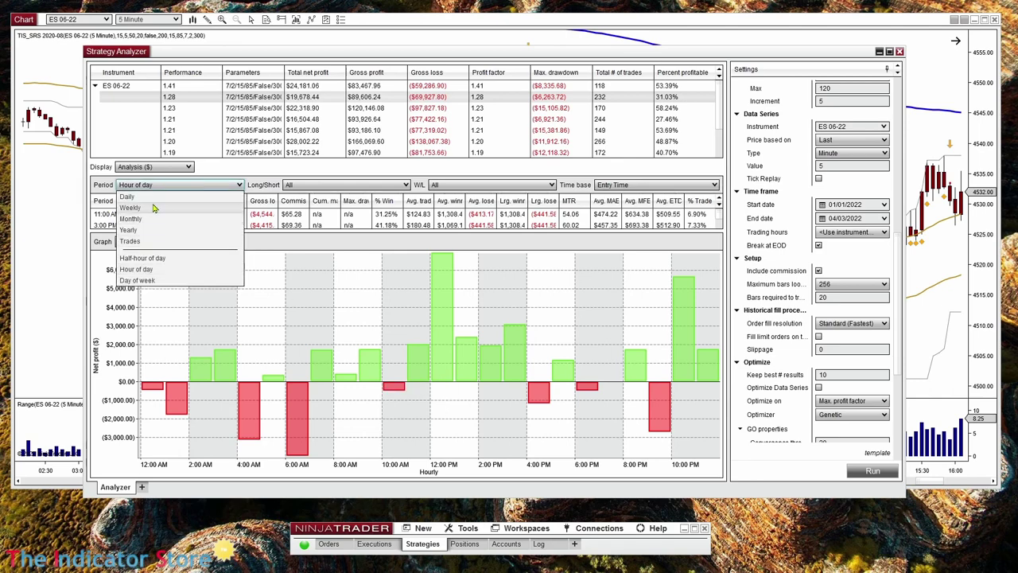
pyautogui.click(136, 280)
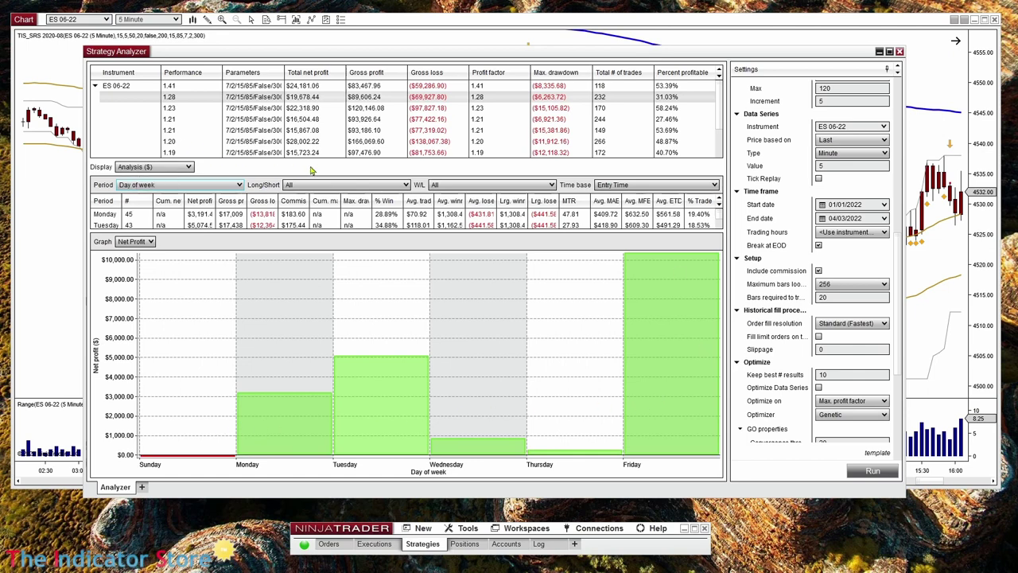
pyautogui.moveTo(702, 299)
# - Review the second result's strategy parameters, including the trend period and envelope size
pyautogui.scroll(10, 896, 245)
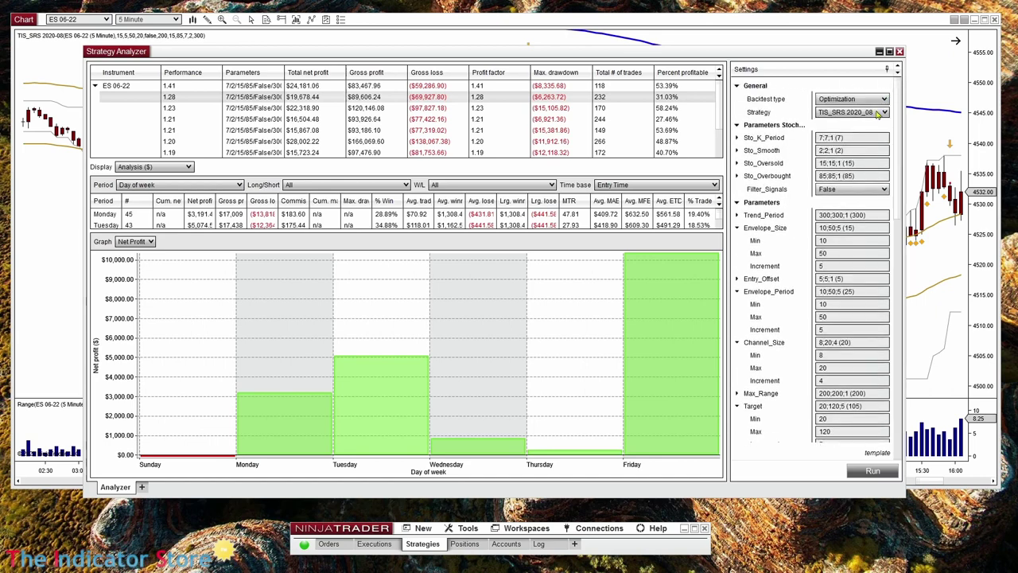
pyautogui.click(854, 214)
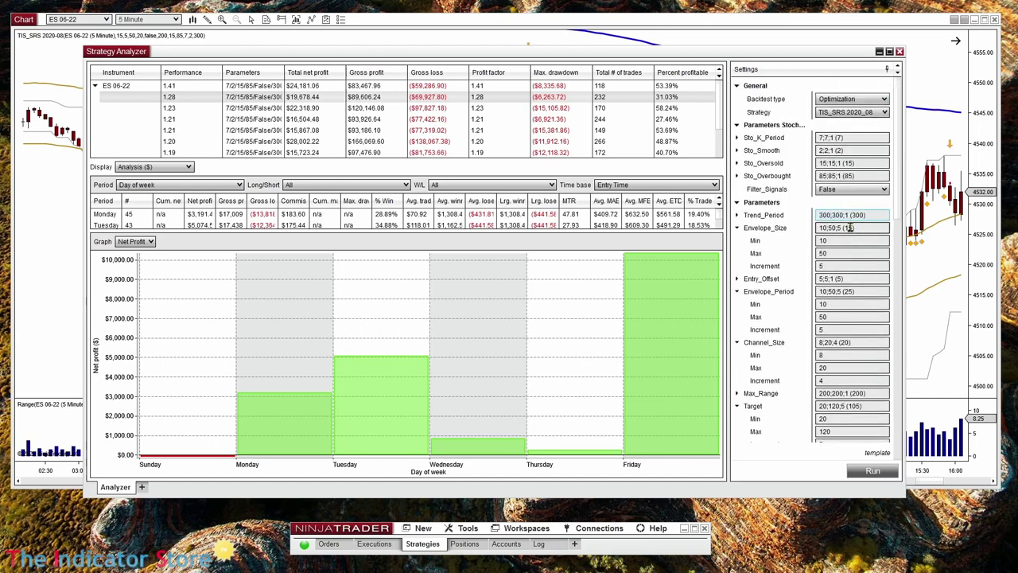
pyautogui.click(850, 227)
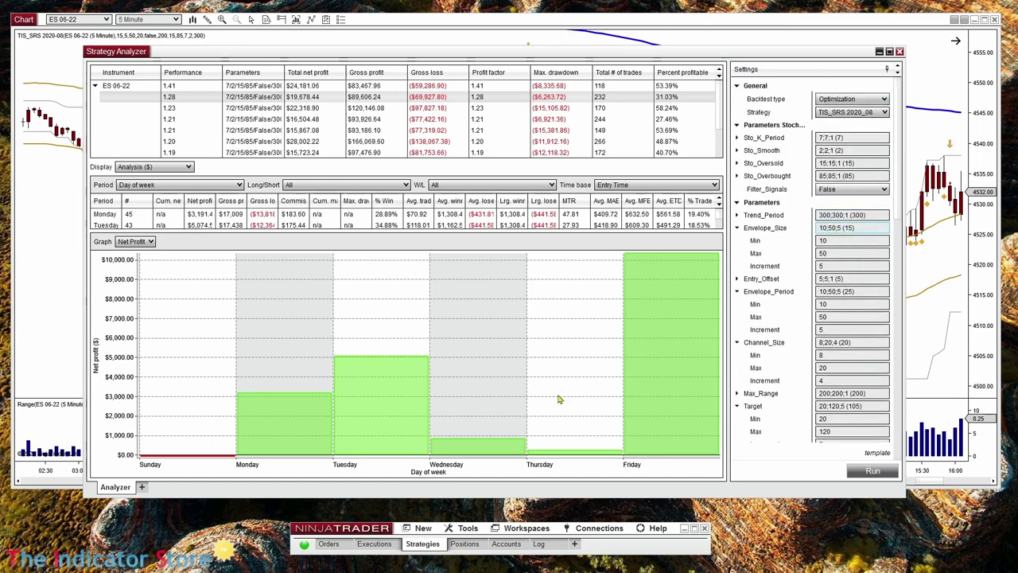
# - Group the second result's analysis by Daily period and graph its cumulative net profit
pyautogui.click(183, 187)
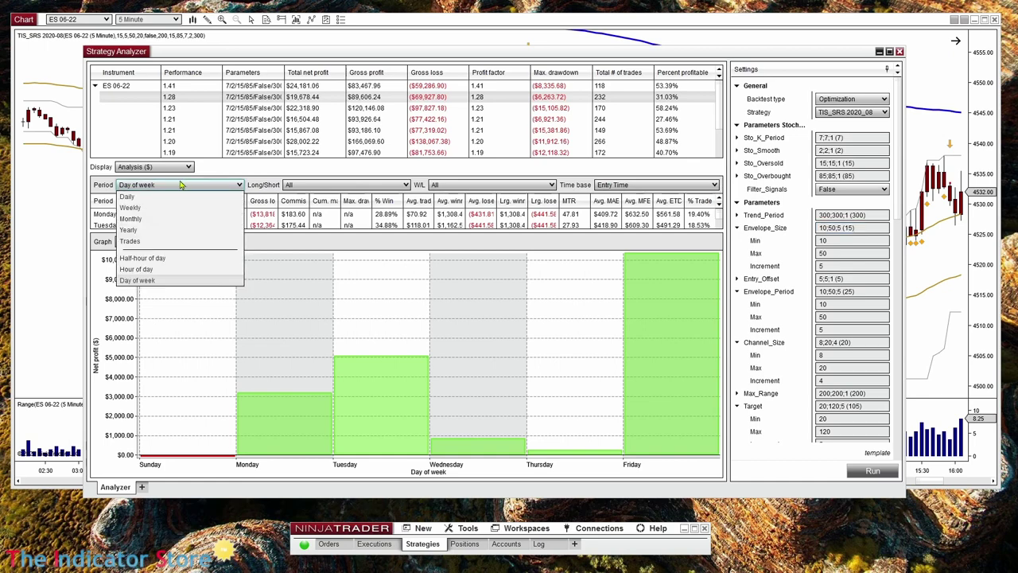
pyautogui.click(144, 196)
pyautogui.click(143, 242)
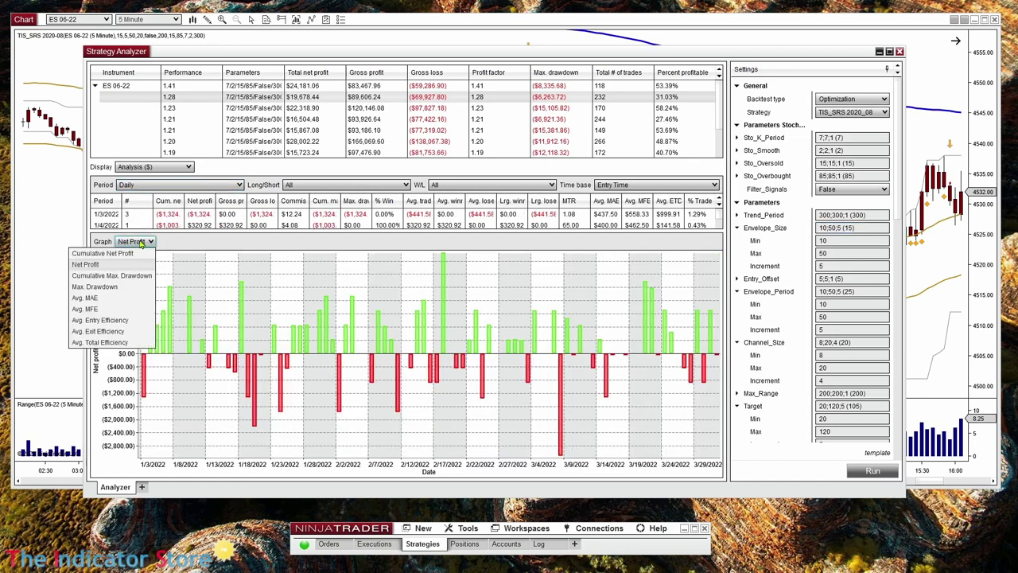
pyautogui.click(95, 253)
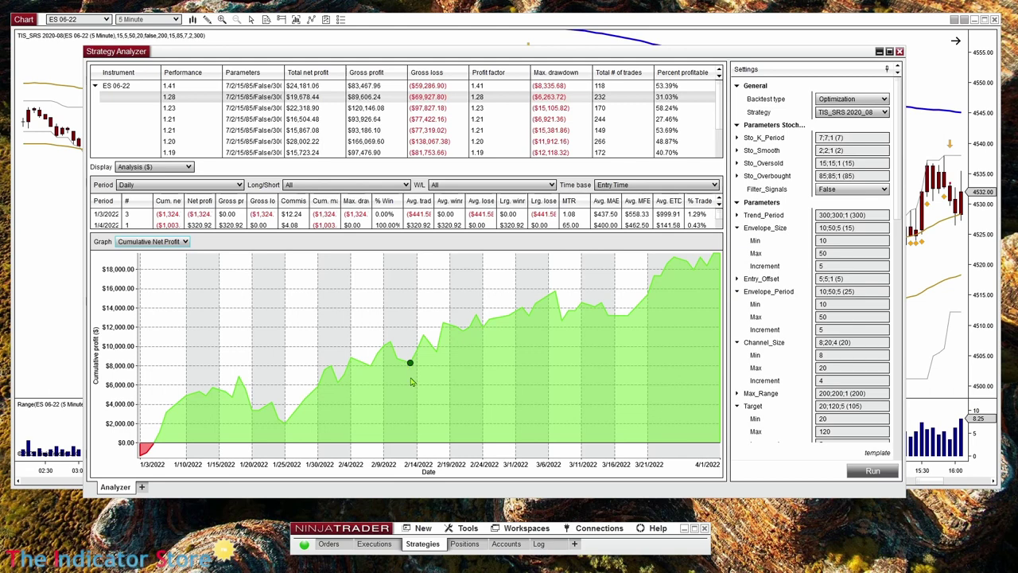
# - Show the Summary of the second result and review its maximum drawdown, average trade figures and maximum consecutive losers
pyautogui.click(187, 167)
pyautogui.click(151, 315)
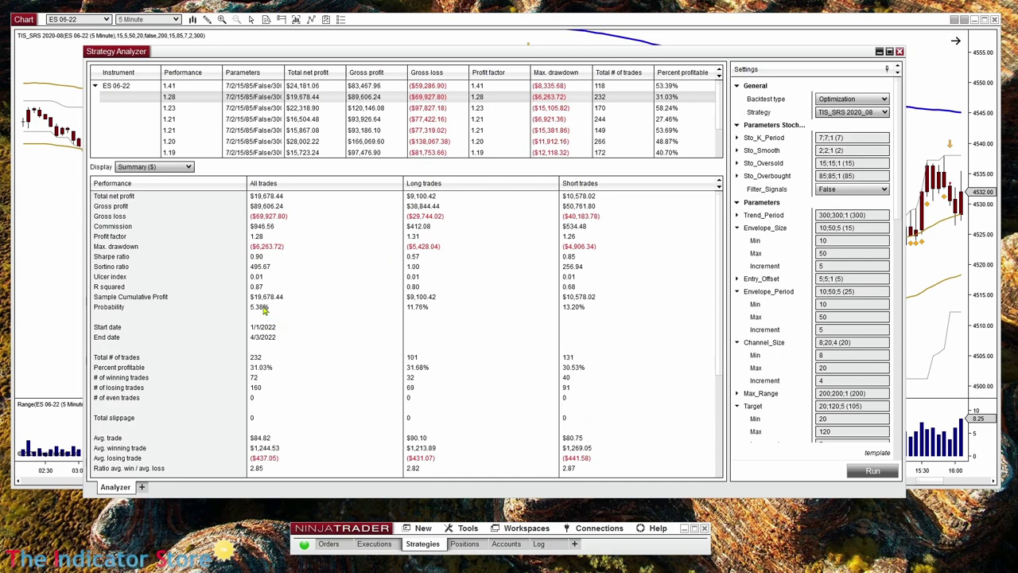
pyautogui.click(266, 248)
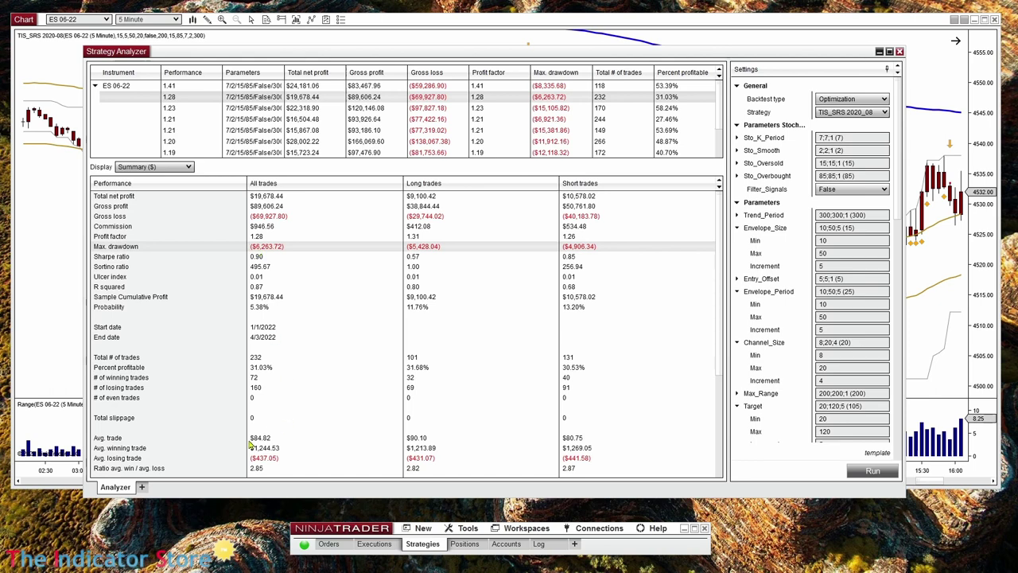
pyautogui.scroll(-1, 247, 438)
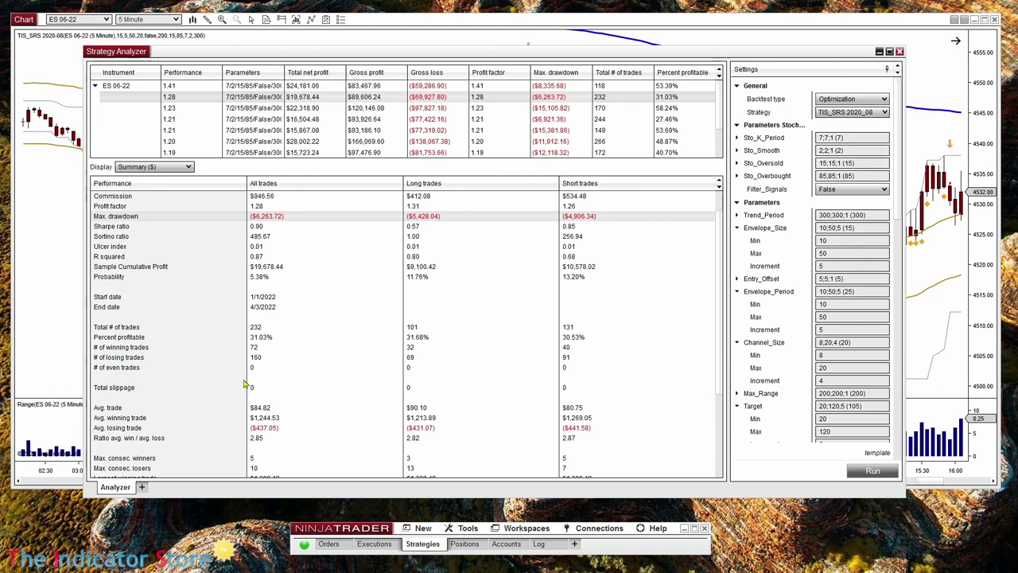
pyautogui.scroll(-2, 122, 368)
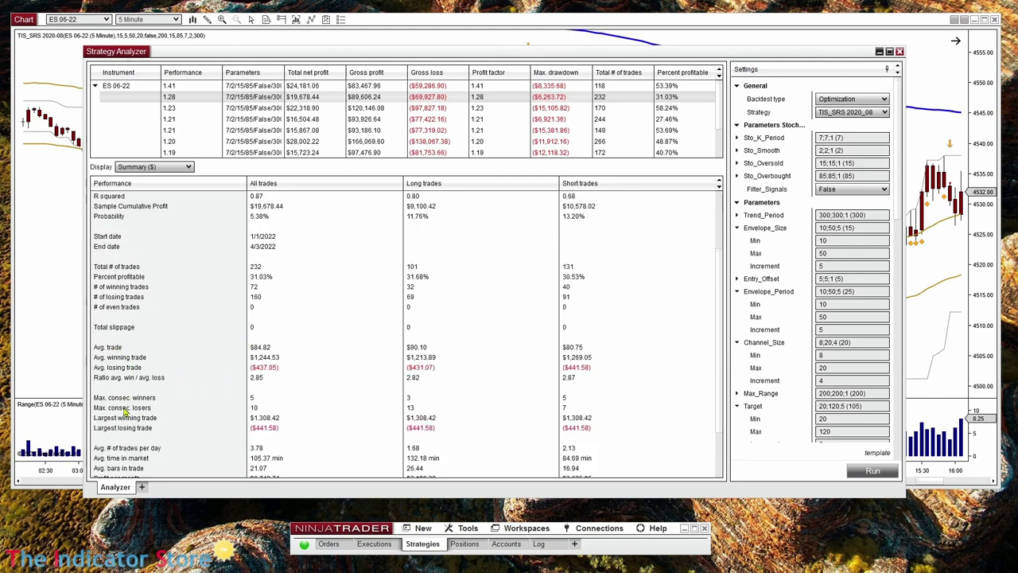
pyautogui.click(252, 411)
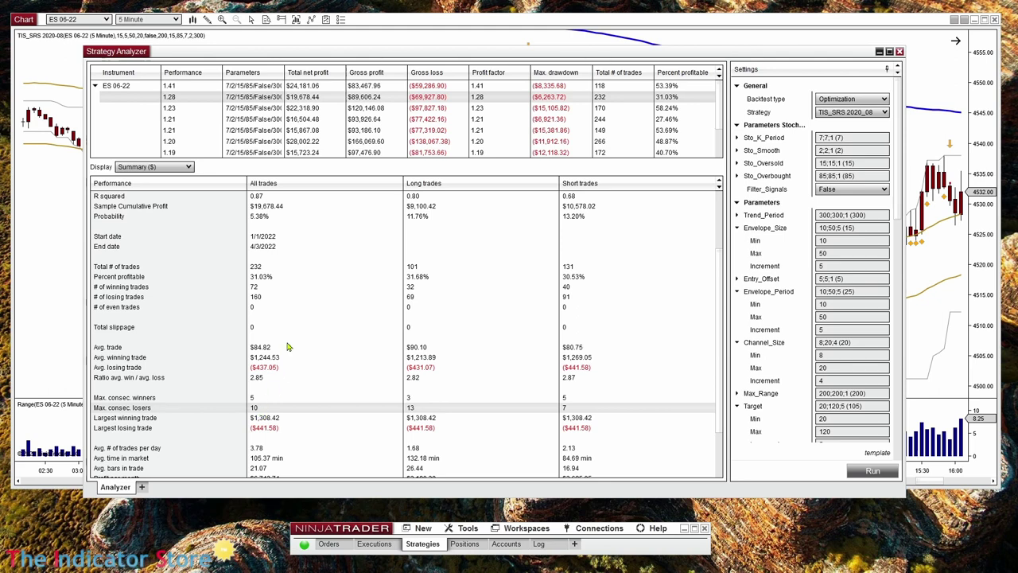
pyautogui.scroll(3, 288, 346)
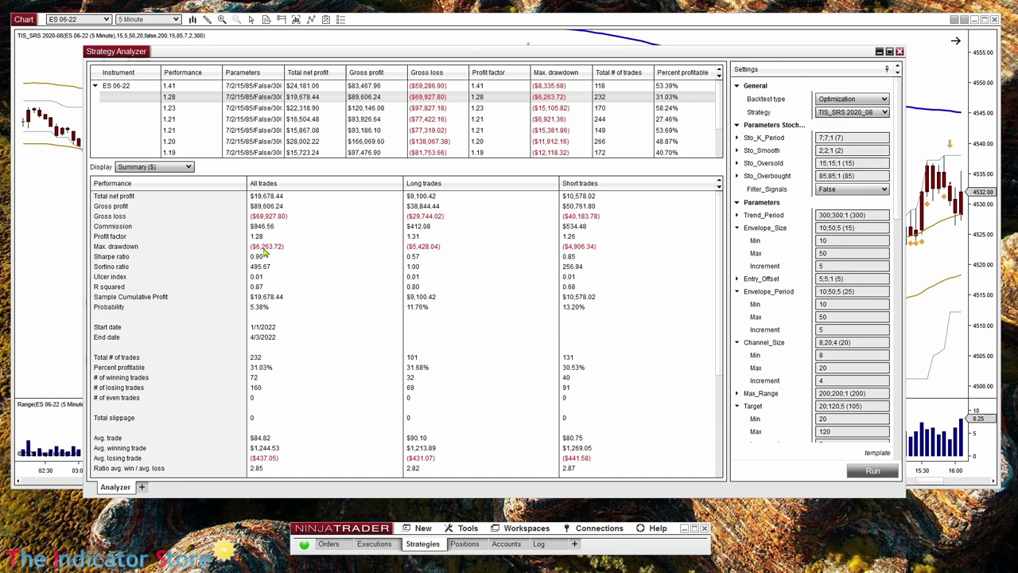
# - Return to the Analysis view with Daily period, graph Net Profit for the second result, and examine individual days
pyautogui.click(173, 169)
pyautogui.click(151, 189)
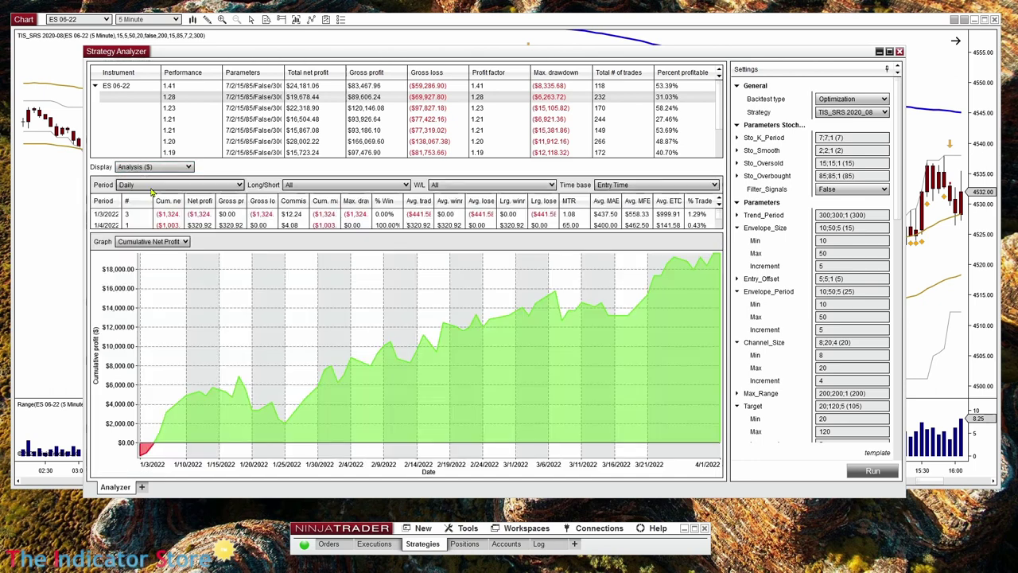
pyautogui.click(176, 186)
pyautogui.click(176, 195)
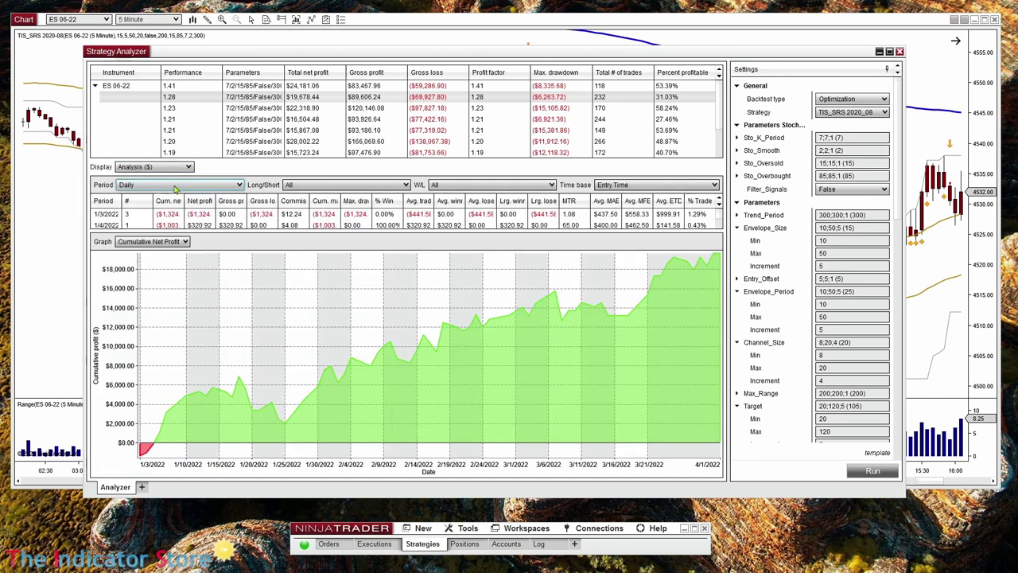
pyautogui.click(161, 242)
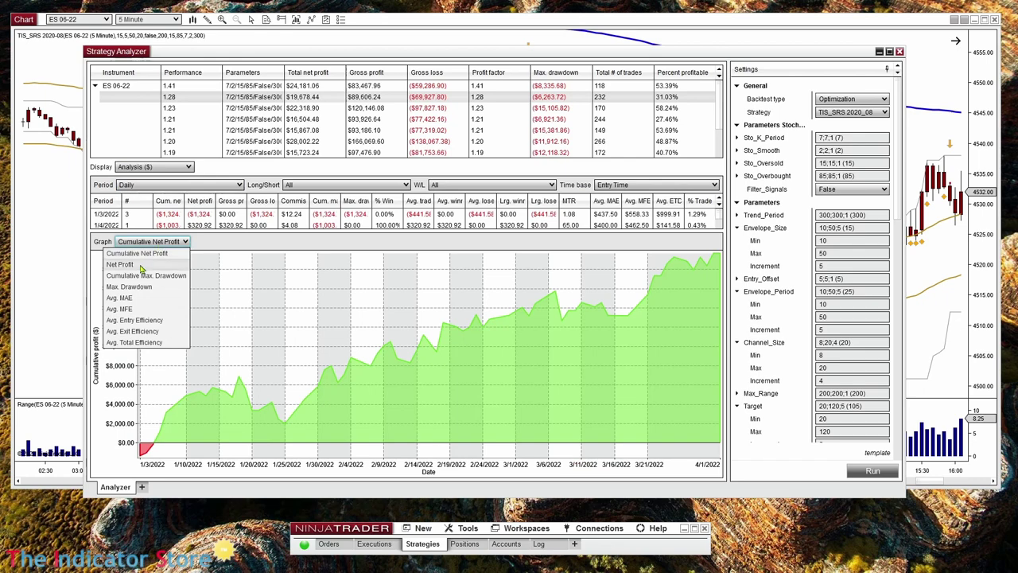
pyautogui.click(128, 264)
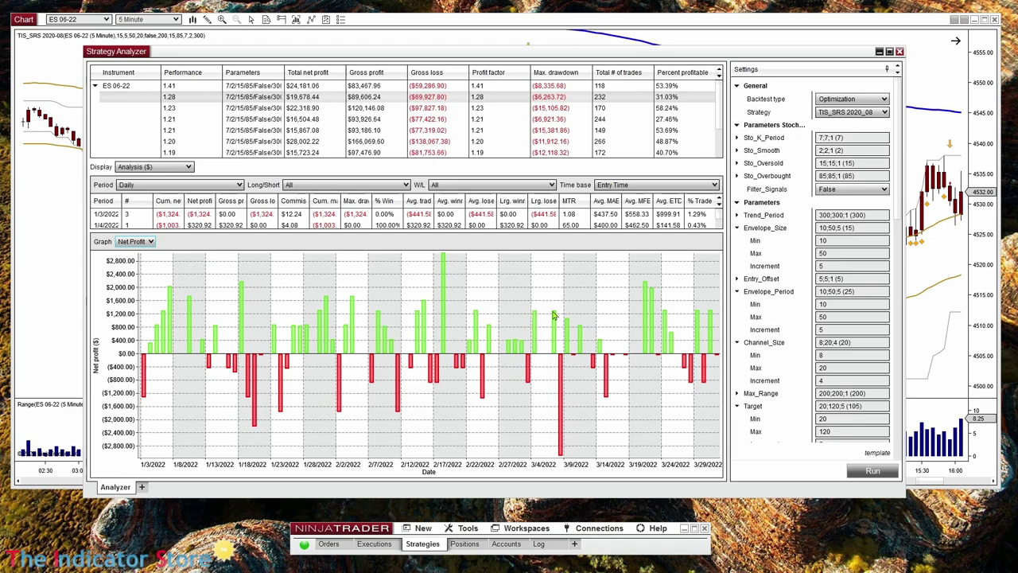
pyautogui.moveTo(569, 325)
pyautogui.moveTo(425, 311)
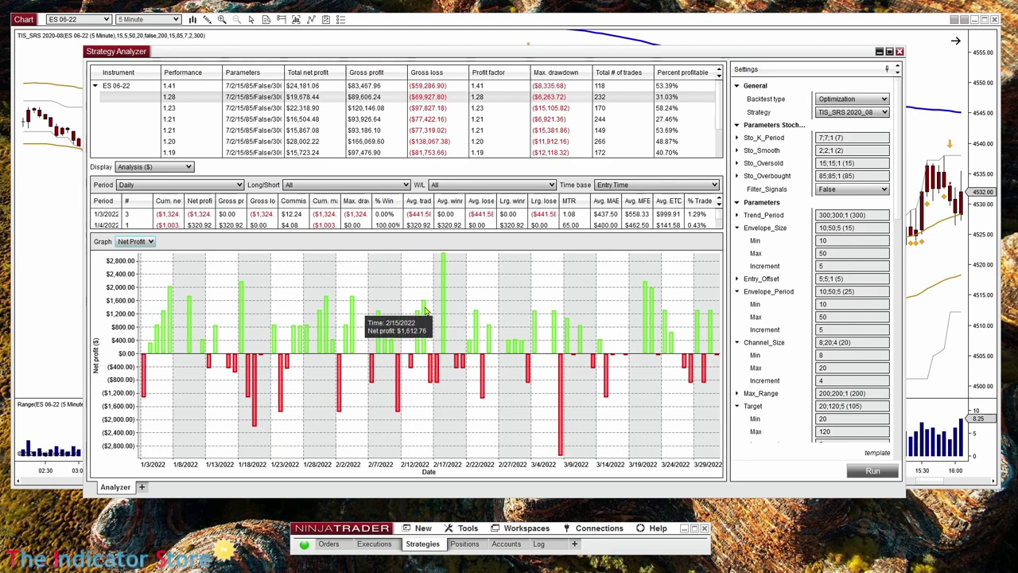